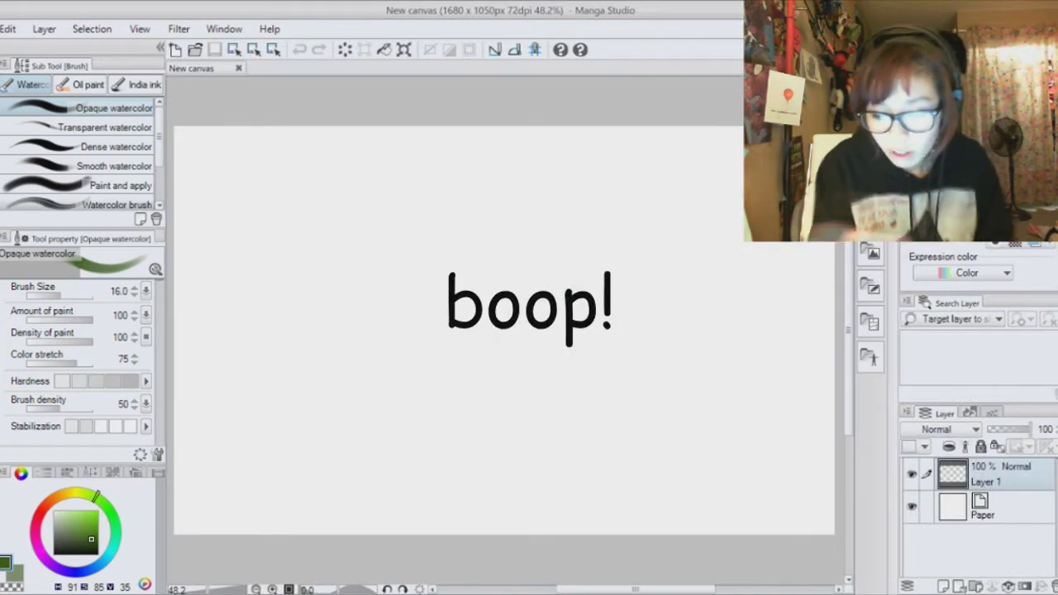
- Handwrite the numbered heading "1) Shut up alarm clock!" in teal near the canvas's upper edge with the Darker pencil
{"action": "key", "text": "Delete"}
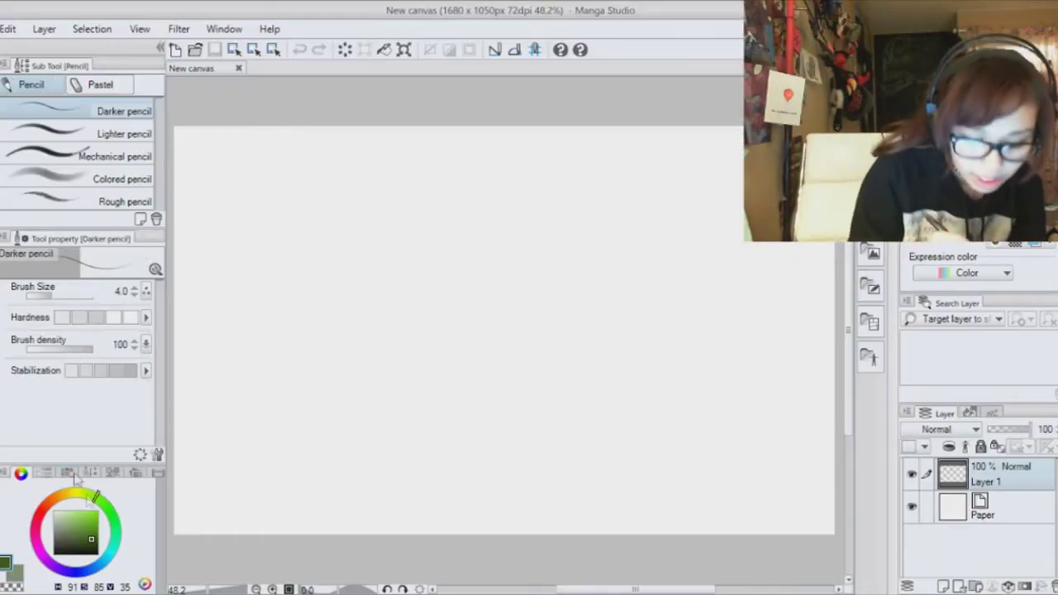
{"action": "left_click", "coordinate": [109, 555]}
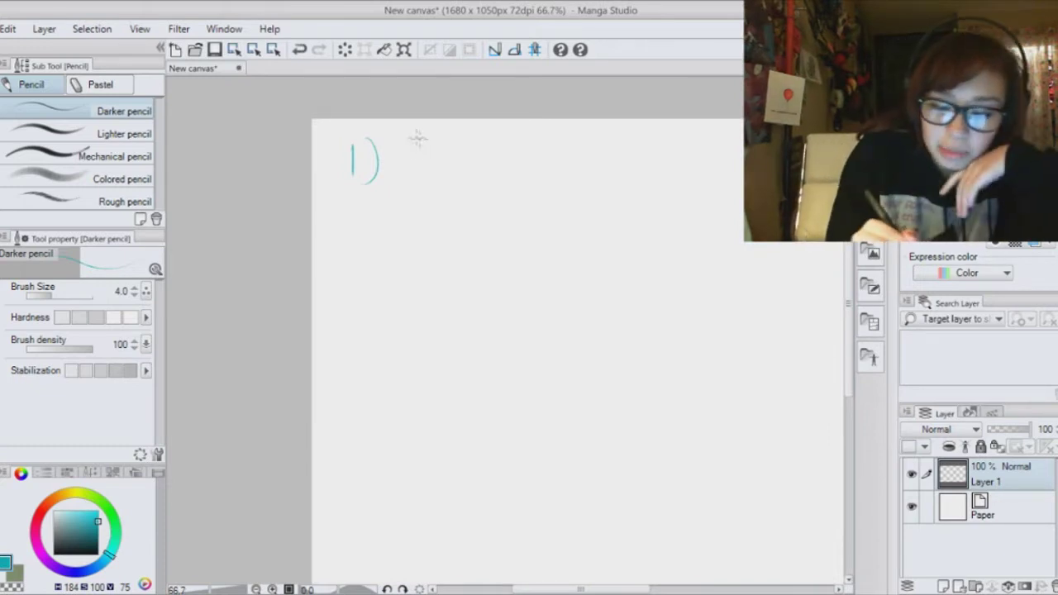
{"action": "left_click_drag", "start_coordinate": [536, 163], "coordinate": [633, 169]}
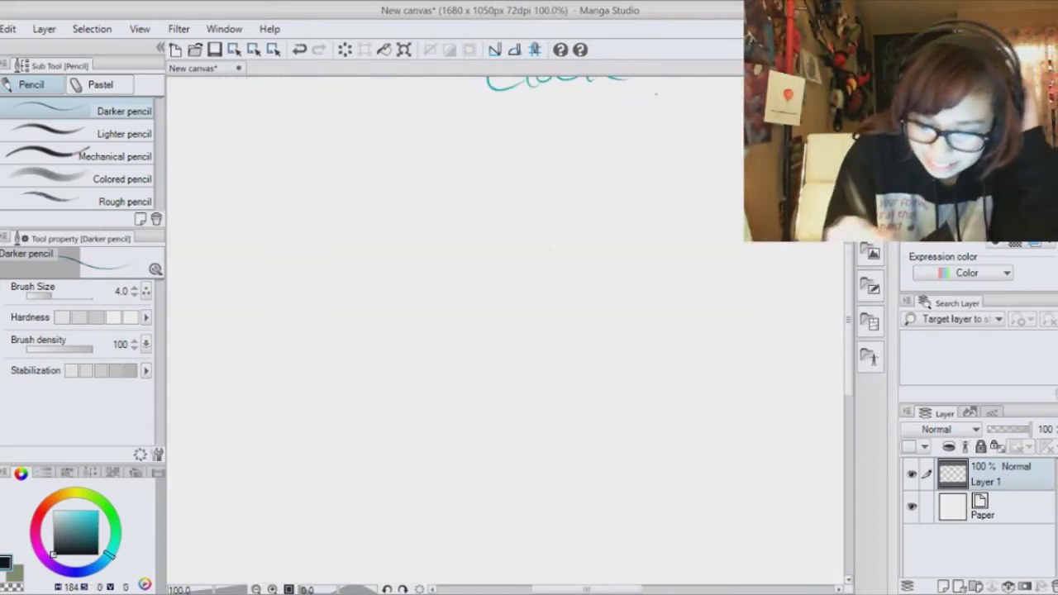
- Sketch a black stick-figure guide below the heading, with a round head, angled brows, joint circles and a boxy fist on the outstretched arm
{"action": "mouse_move", "coordinate": [567, 139]}
{"action": "left_mouse_down"}
{"action": "mouse_move", "coordinate": [578, 252]}
{"action": "mouse_move", "coordinate": [595, 264]}
{"action": "left_mouse_up"}
{"action": "left_click_drag", "start_coordinate": [616, 267], "coordinate": [612, 280]}
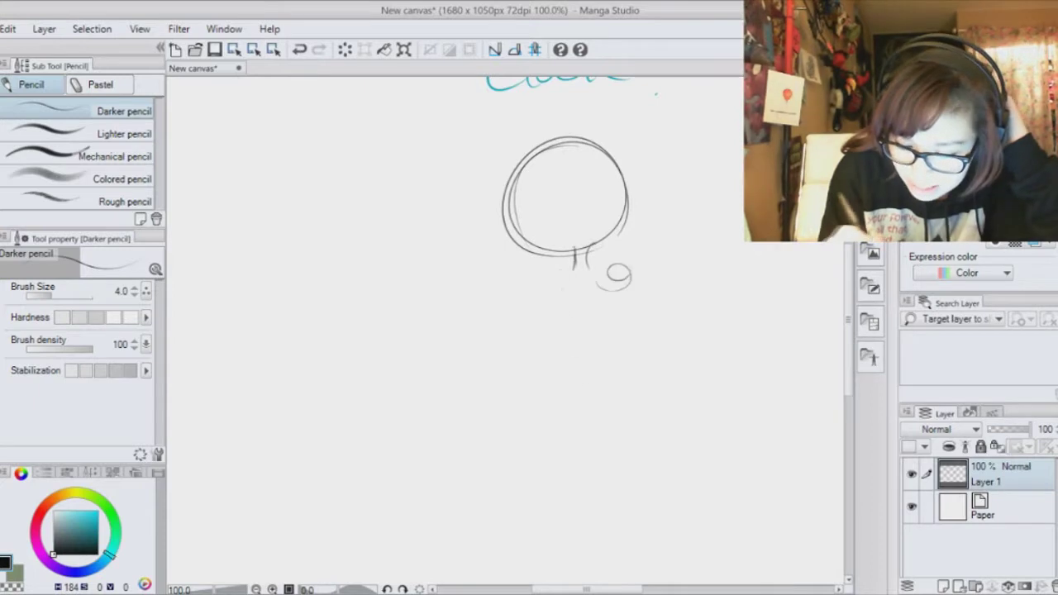
{"action": "left_click_drag", "start_coordinate": [550, 266], "coordinate": [537, 273]}
{"action": "left_click_drag", "start_coordinate": [569, 174], "coordinate": [596, 168]}
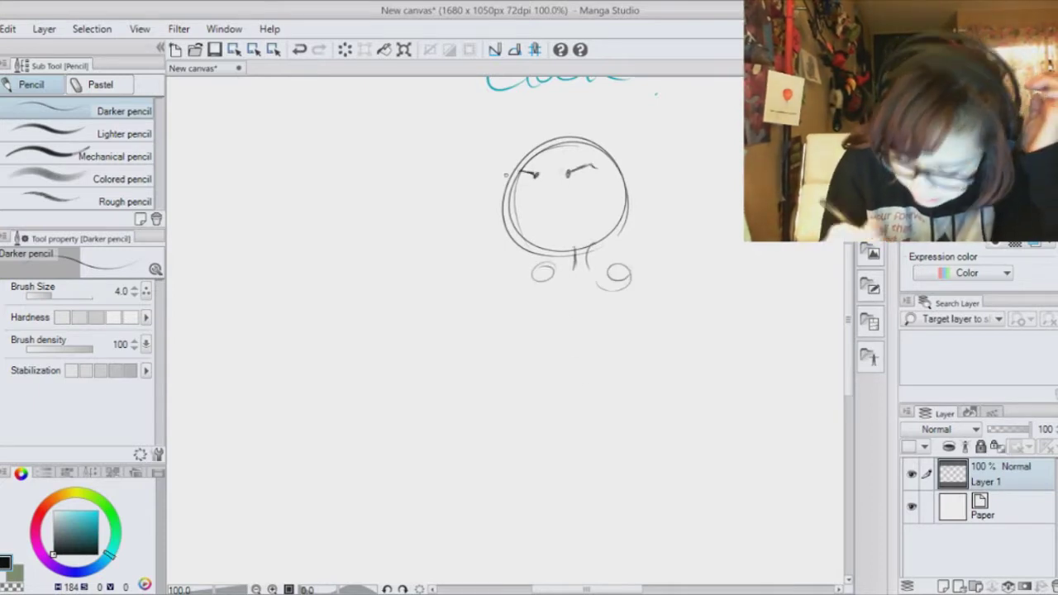
{"action": "left_click", "coordinate": [300, 49]}
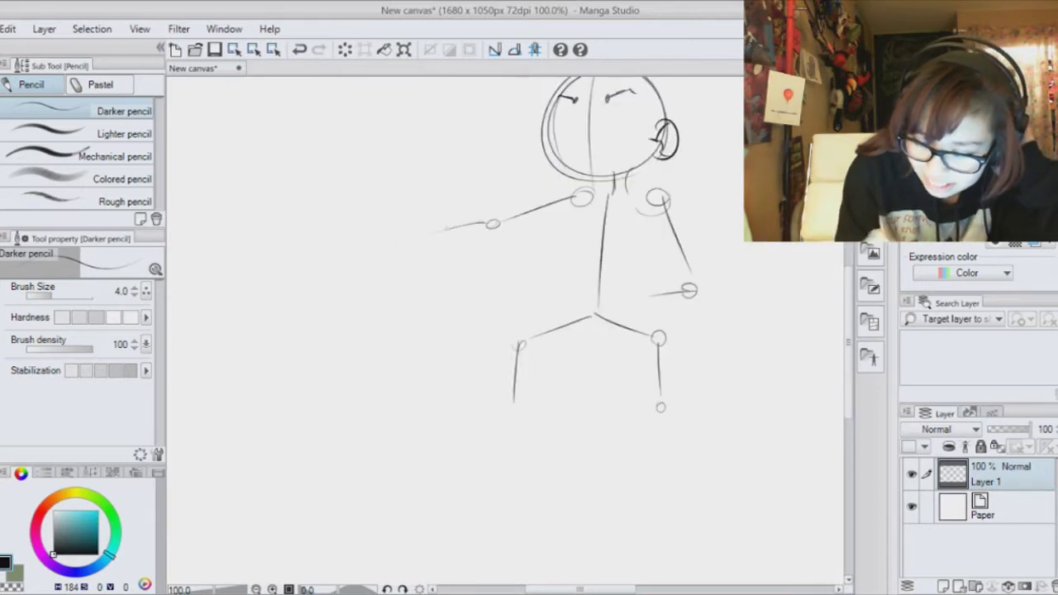
{"action": "left_click_drag", "start_coordinate": [382, 228], "coordinate": [377, 260]}
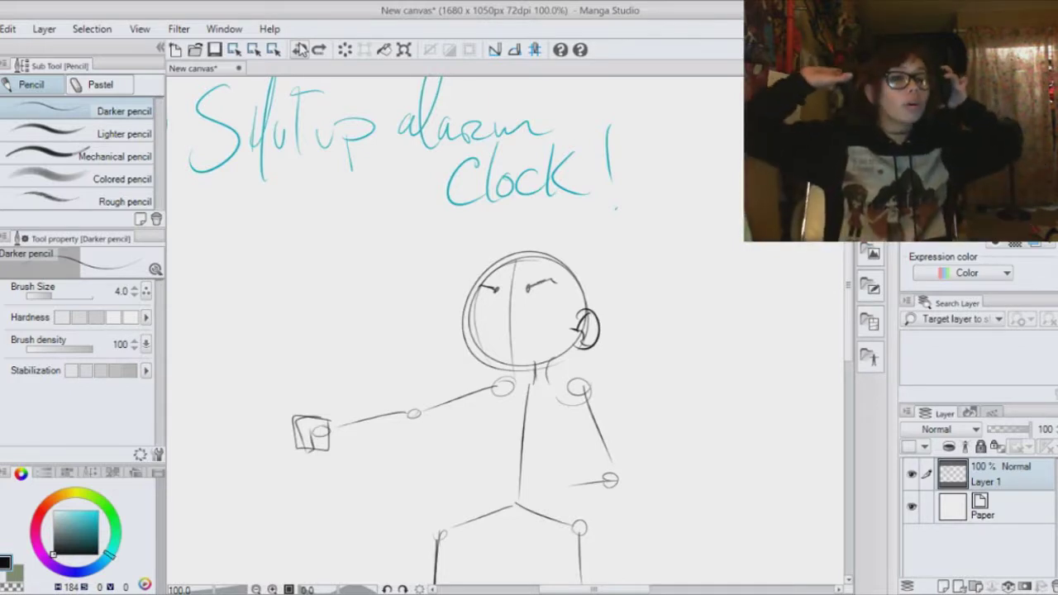
{"action": "scroll", "coordinate": [282, 434], "scroll_direction": "up", "scroll_amount": 2}
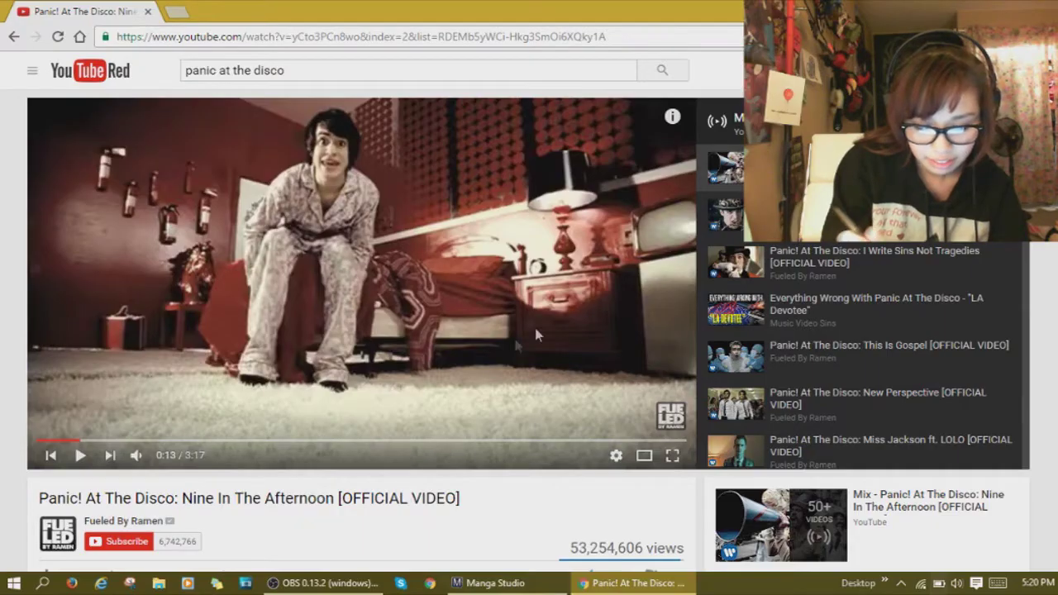
- Switch to the browser and play a short part of the Panic! At The Disco "Nine In The Afternoon" video for reference
{"action": "left_click", "coordinate": [520, 394]}
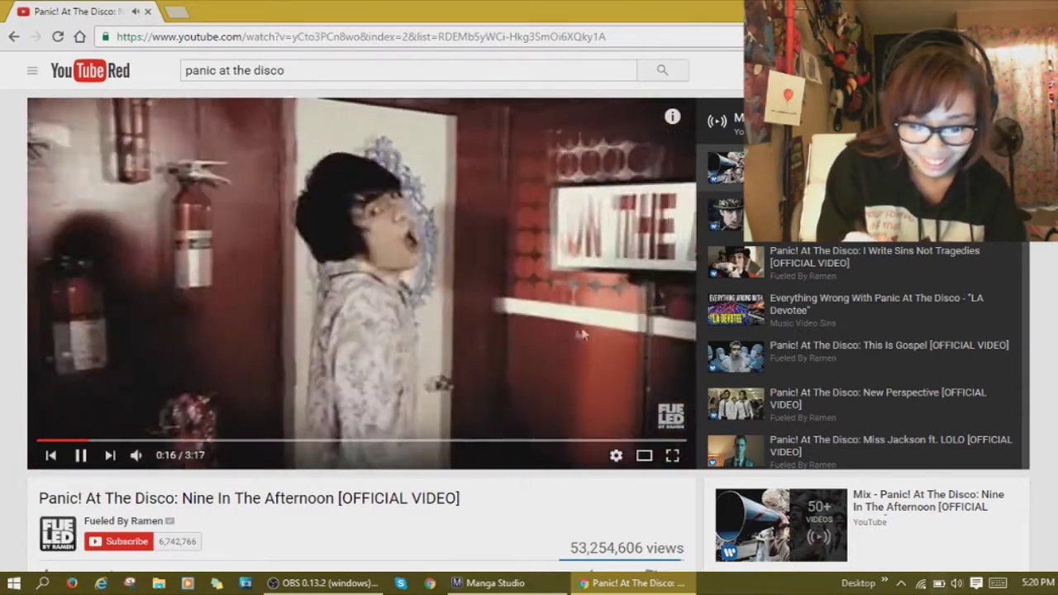
{"action": "left_click", "coordinate": [582, 332]}
{"action": "left_click", "coordinate": [334, 584]}
- Define the figure's cheek and jaw inside the head circle and add a frowning mouth on the face
{"action": "left_click_drag", "start_coordinate": [447, 469], "coordinate": [466, 517]}
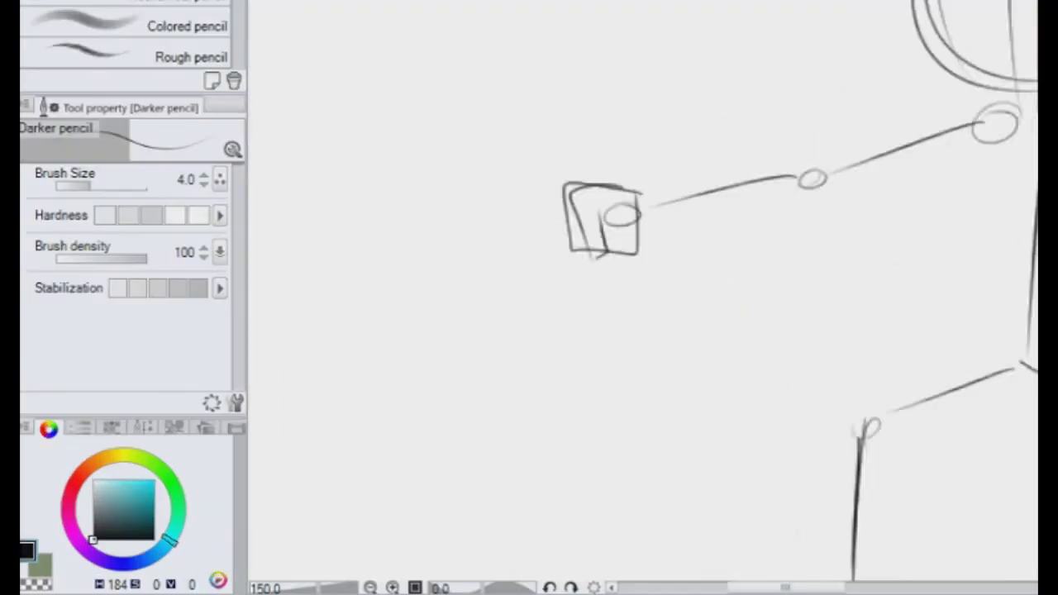
{"action": "left_click_drag", "start_coordinate": [662, 207], "coordinate": [432, 414]}
{"action": "mouse_move", "coordinate": [717, 102]}
{"action": "left_mouse_down"}
{"action": "mouse_move", "coordinate": [739, 262]}
{"action": "mouse_move", "coordinate": [792, 299]}
{"action": "left_mouse_up"}
{"action": "left_click_drag", "start_coordinate": [789, 298], "coordinate": [893, 270]}
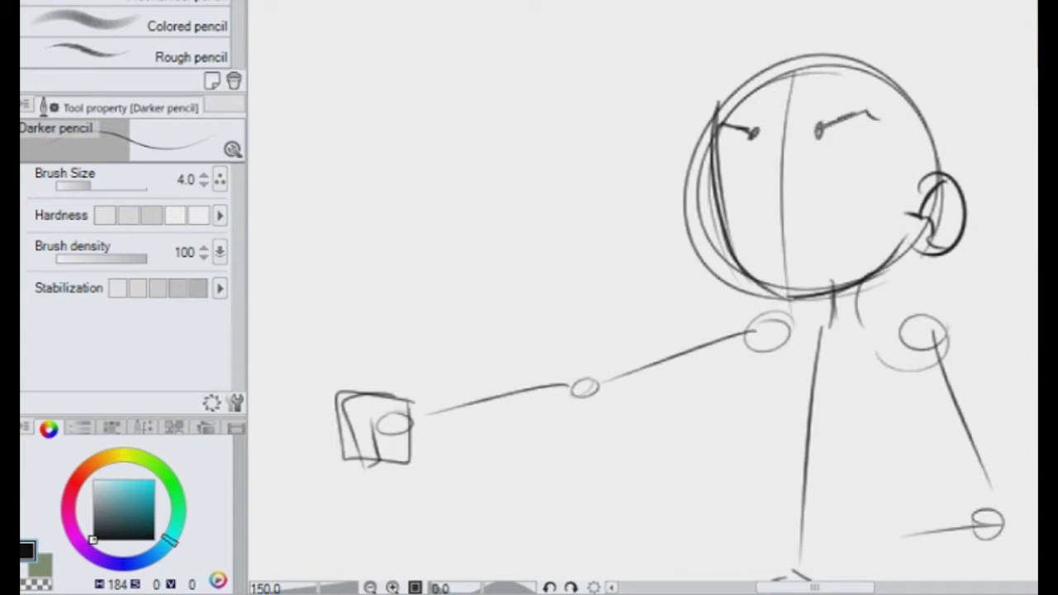
{"action": "left_click_drag", "start_coordinate": [909, 39], "coordinate": [866, 104]}
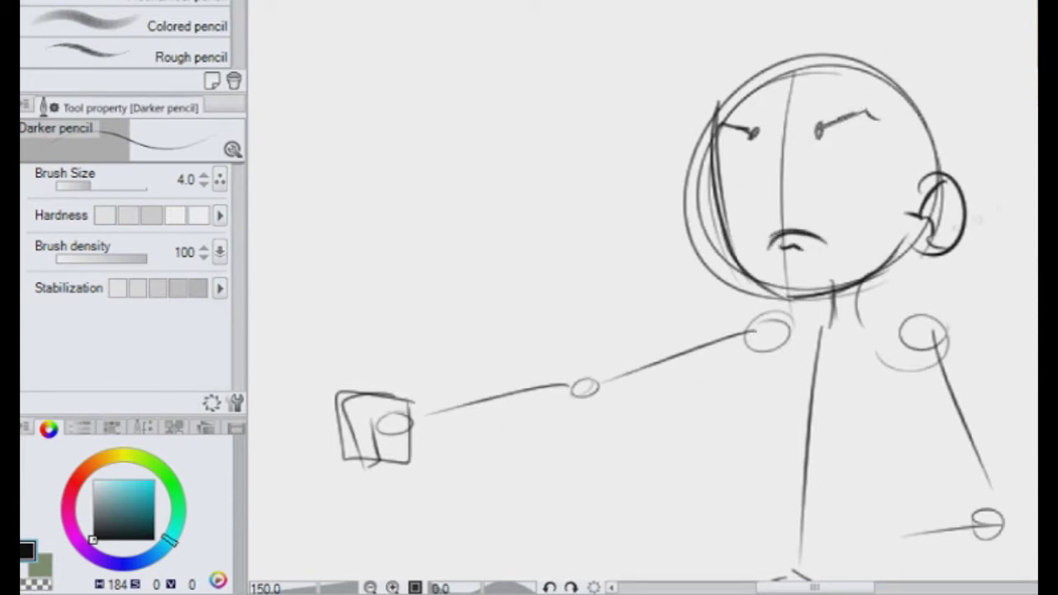
- Sketch the hair outline around the head and a fringe sweeping diagonally across the forehead
{"action": "left_click_drag", "start_coordinate": [845, 0], "coordinate": [693, 68]}
{"action": "left_click_drag", "start_coordinate": [698, 70], "coordinate": [677, 158]}
{"action": "left_click_drag", "start_coordinate": [776, 128], "coordinate": [898, 90]}
{"action": "left_click_drag", "start_coordinate": [815, 124], "coordinate": [706, 203]}
{"action": "left_click_drag", "start_coordinate": [686, 117], "coordinate": [712, 215]}
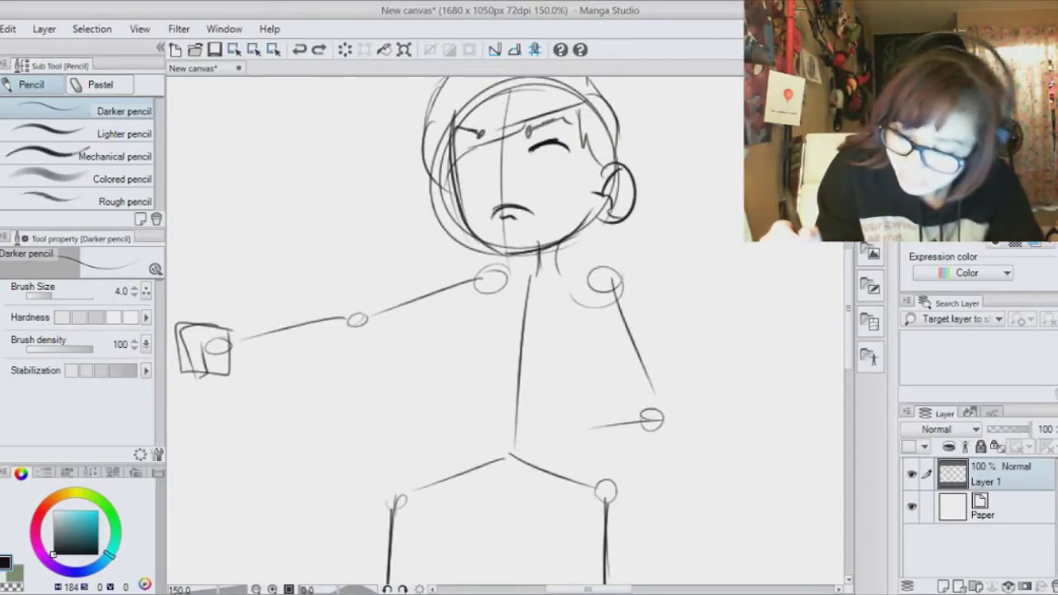
- Darken the inner lines of the ear and block in the torso as a curved box below the shoulders
{"action": "mouse_move", "coordinate": [604, 194]}
{"action": "left_mouse_down"}
{"action": "mouse_move", "coordinate": [619, 171]}
{"action": "mouse_move", "coordinate": [610, 213]}
{"action": "left_mouse_up"}
{"action": "left_click_drag", "start_coordinate": [506, 388], "coordinate": [561, 278]}
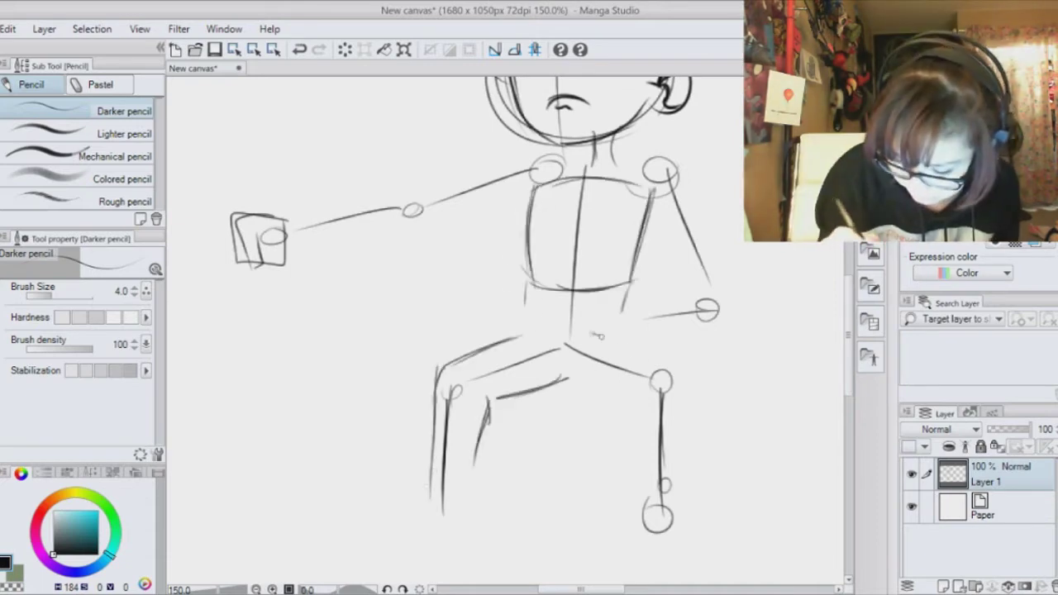
{"action": "mouse_move", "coordinate": [598, 335]}
{"action": "left_mouse_down"}
{"action": "mouse_move", "coordinate": [672, 361]}
{"action": "mouse_move", "coordinate": [668, 462]}
{"action": "left_mouse_up"}
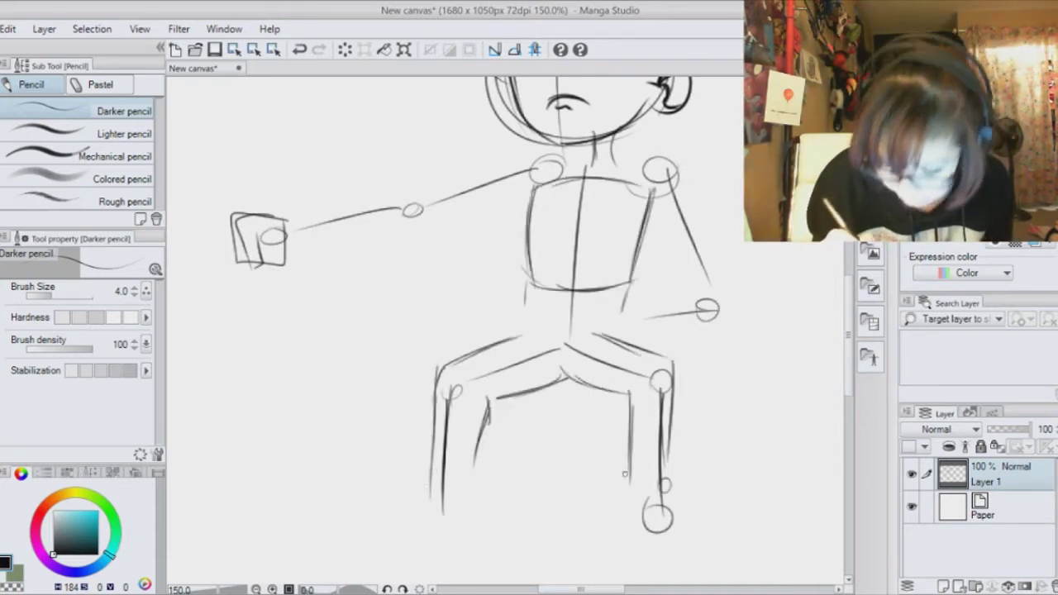
{"action": "left_click", "coordinate": [301, 51]}
{"action": "left_click", "coordinate": [301, 51]}
{"action": "left_click", "coordinate": [301, 51]}
{"action": "left_click", "coordinate": [301, 51]}
{"action": "left_click", "coordinate": [301, 51]}
{"action": "left_click", "coordinate": [301, 51]}
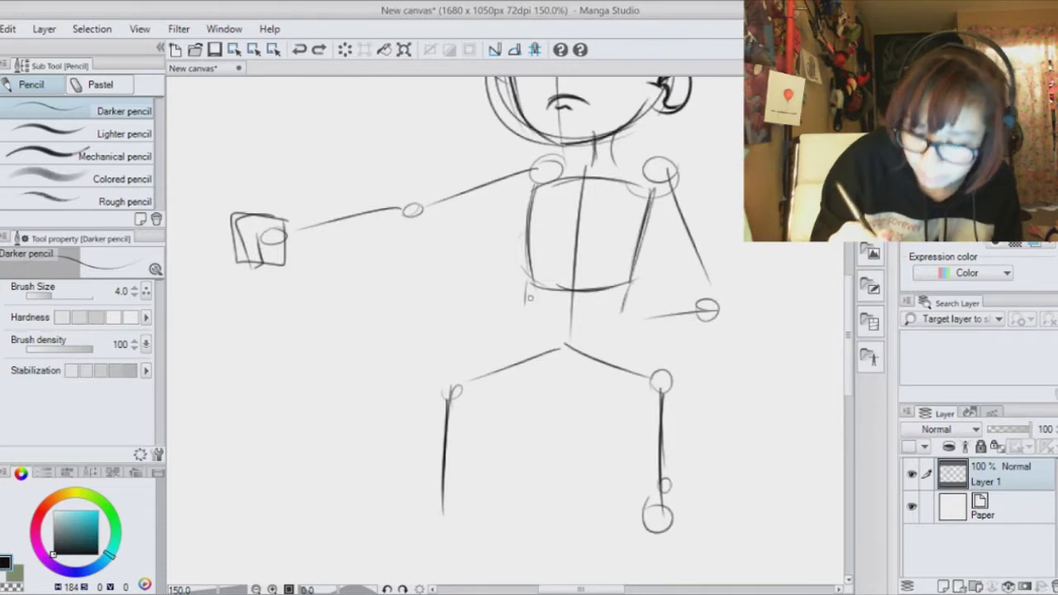
- Outline both bent legs around the stick guides, running from the V-shaped hips over the knees and down the shins
{"action": "mouse_move", "coordinate": [524, 334]}
{"action": "left_mouse_down"}
{"action": "mouse_move", "coordinate": [438, 372]}
{"action": "mouse_move", "coordinate": [433, 500]}
{"action": "left_mouse_up"}
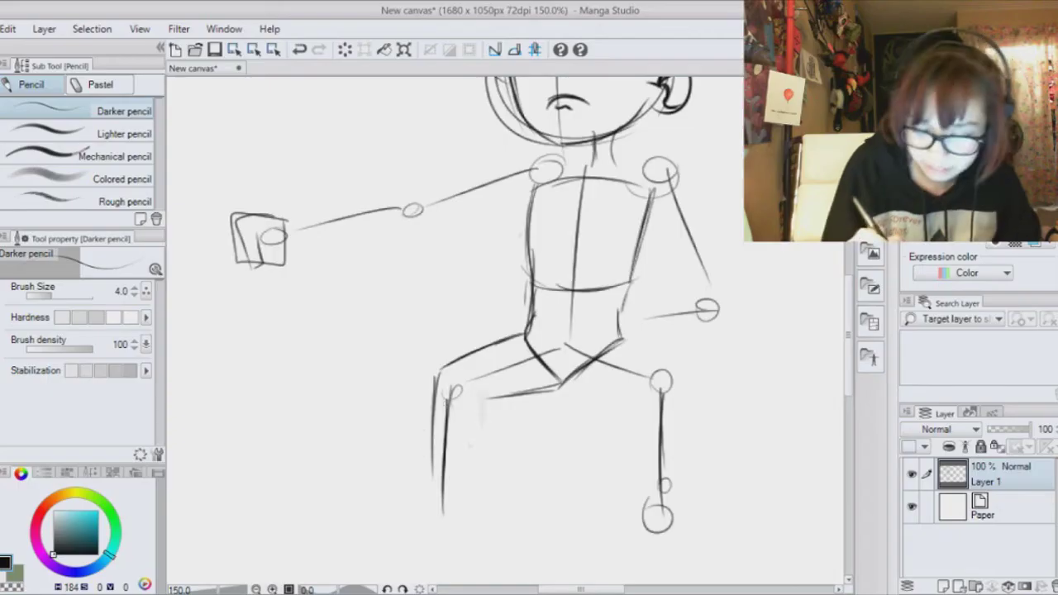
{"action": "left_click_drag", "start_coordinate": [483, 396], "coordinate": [469, 472]}
{"action": "left_click_drag", "start_coordinate": [432, 413], "coordinate": [425, 489]}
{"action": "left_click_drag", "start_coordinate": [621, 341], "coordinate": [679, 362]}
{"action": "left_click_drag", "start_coordinate": [681, 364], "coordinate": [677, 463]}
{"action": "left_click_drag", "start_coordinate": [566, 379], "coordinate": [642, 406]}
{"action": "left_click_drag", "start_coordinate": [680, 374], "coordinate": [674, 479]}
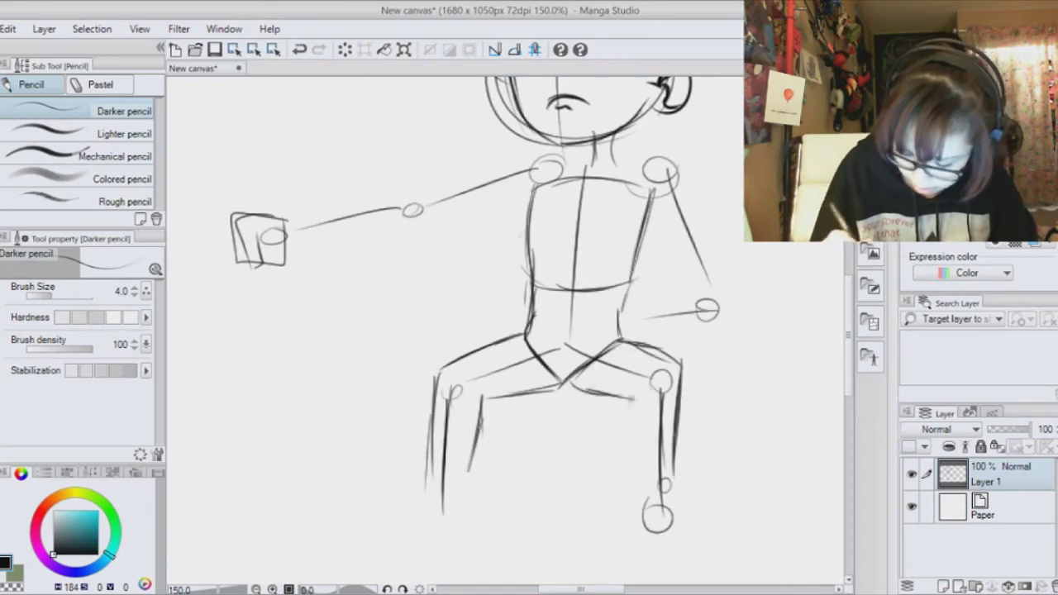
{"action": "left_click_drag", "start_coordinate": [629, 397], "coordinate": [635, 493]}
- Set the drawing color to near-black with hue 0, saturation 2 and value 0
{"action": "mouse_move", "coordinate": [595, 289]}
{"action": "left_mouse_down"}
{"action": "mouse_move", "coordinate": [707, 467]}
{"action": "mouse_move", "coordinate": [483, 206]}
{"action": "mouse_move", "coordinate": [720, 360]}
{"action": "mouse_move", "coordinate": [802, 456]}
{"action": "mouse_move", "coordinate": [775, 346]}
{"action": "left_mouse_up"}
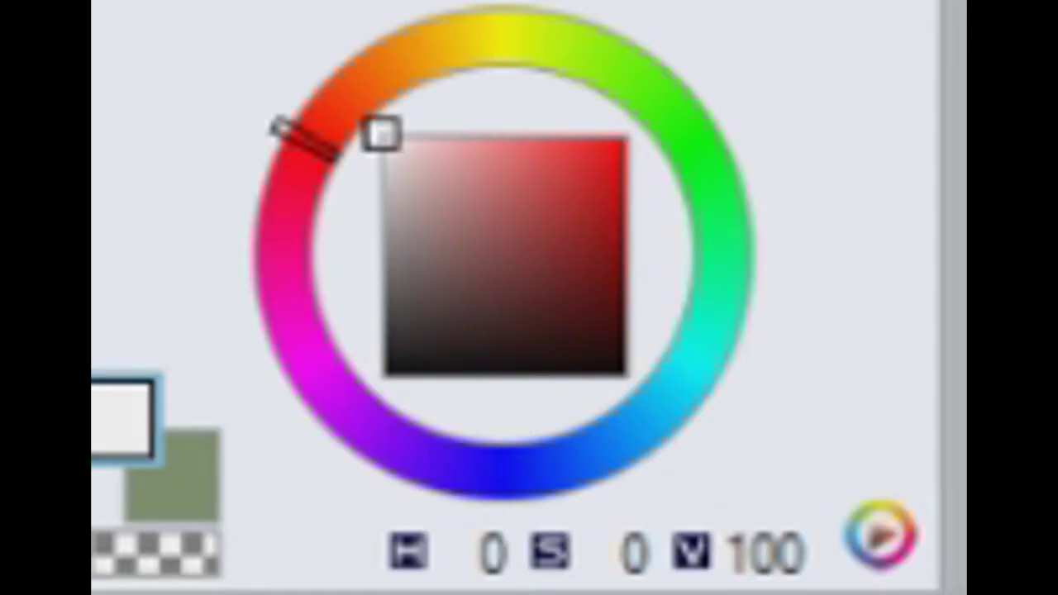
{"action": "left_click_drag", "start_coordinate": [63, 530], "coordinate": [59, 546]}
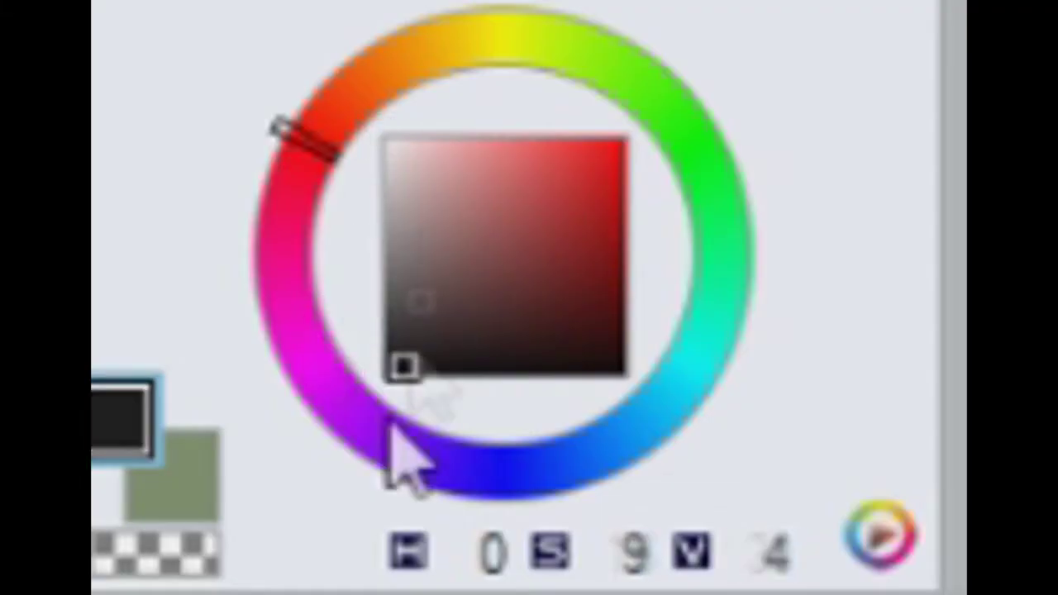
{"action": "left_click_drag", "start_coordinate": [60, 546], "coordinate": [54, 555]}
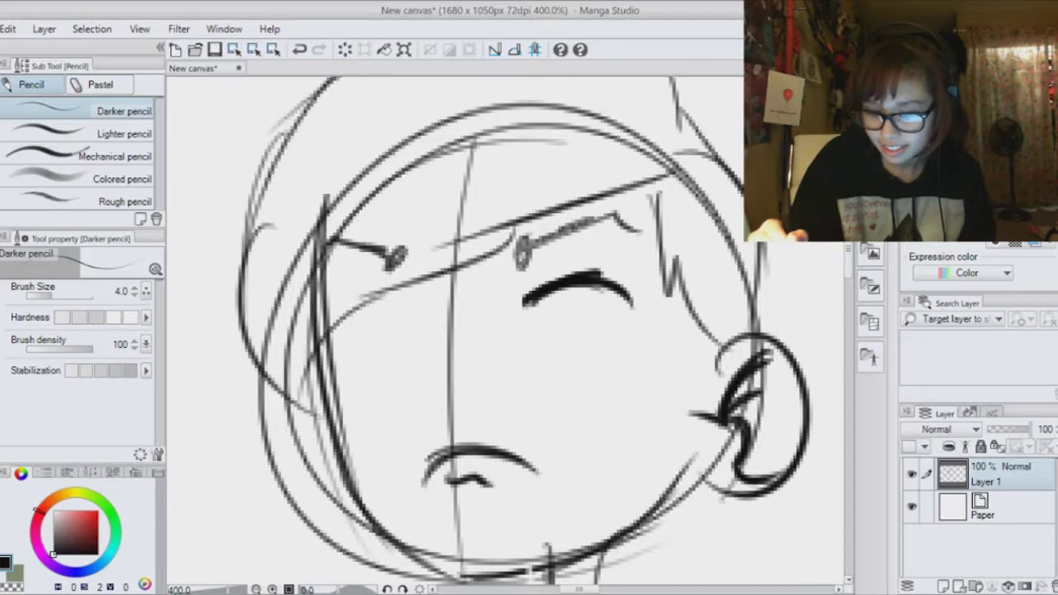
- Sketch the jacket collar and the upper part of the open lapels around the figure's neck
{"action": "left_click_drag", "start_coordinate": [530, 303], "coordinate": [530, 339]}
{"action": "mouse_move", "coordinate": [463, 447]}
{"action": "left_mouse_down"}
{"action": "mouse_move", "coordinate": [656, 261]}
{"action": "mouse_move", "coordinate": [346, 526]}
{"action": "mouse_move", "coordinate": [529, 91]}
{"action": "mouse_move", "coordinate": [397, 562]}
{"action": "left_mouse_up"}
{"action": "left_click_drag", "start_coordinate": [505, 331], "coordinate": [467, 331]}
{"action": "mouse_move", "coordinate": [541, 270]}
{"action": "left_mouse_down"}
{"action": "mouse_move", "coordinate": [641, 284]}
{"action": "mouse_move", "coordinate": [590, 367]}
{"action": "mouse_move", "coordinate": [523, 430]}
{"action": "mouse_move", "coordinate": [479, 430]}
{"action": "mouse_move", "coordinate": [507, 485]}
{"action": "mouse_move", "coordinate": [493, 499]}
{"action": "mouse_move", "coordinate": [419, 439]}
{"action": "mouse_move", "coordinate": [609, 367]}
{"action": "left_mouse_up"}
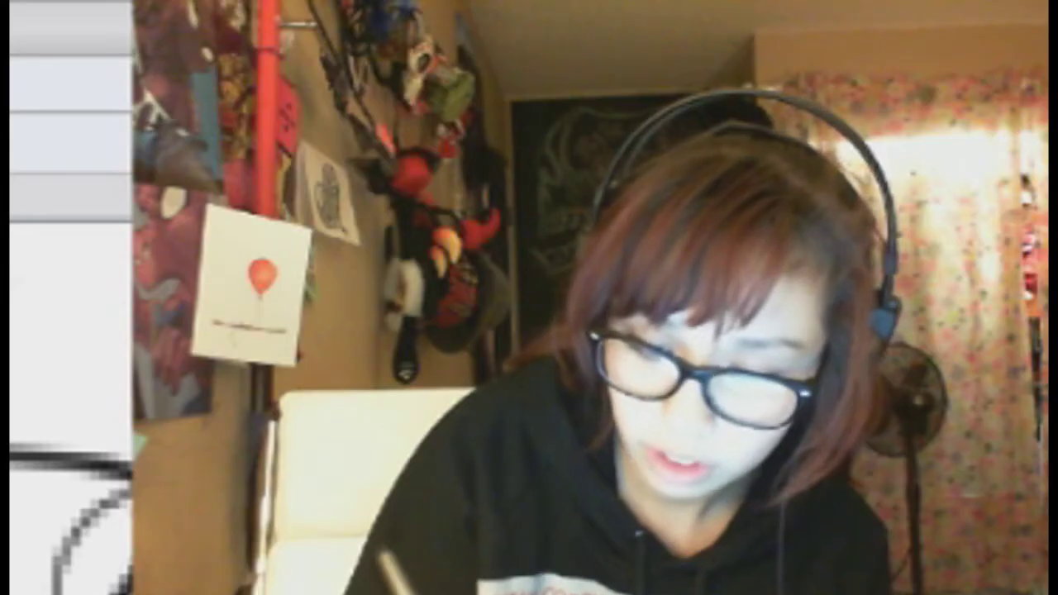
{"action": "mouse_move", "coordinate": [450, 176]}
{"action": "left_mouse_down"}
{"action": "mouse_move", "coordinate": [475, 306]}
{"action": "mouse_move", "coordinate": [536, 149]}
{"action": "left_mouse_up"}
{"action": "left_click_drag", "start_coordinate": [641, 314], "coordinate": [662, 335]}
{"action": "left_click_drag", "start_coordinate": [528, 153], "coordinate": [579, 304]}
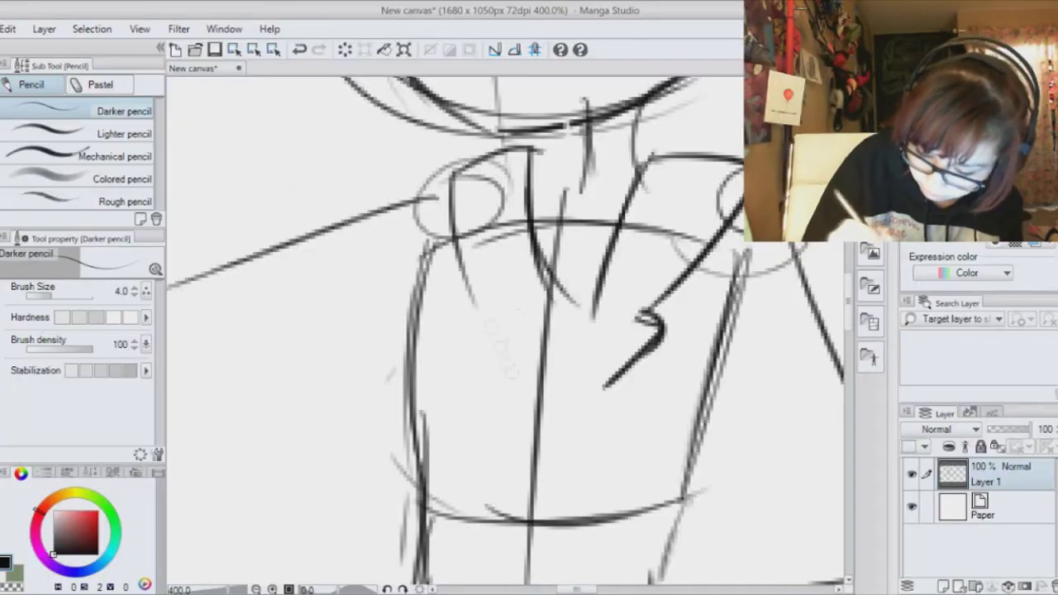
- Finish the lower lapel edges with notches that converge at the middle of the chest
{"action": "left_click_drag", "start_coordinate": [467, 285], "coordinate": [517, 348]}
{"action": "left_click_drag", "start_coordinate": [513, 350], "coordinate": [550, 388]}
{"action": "left_click_drag", "start_coordinate": [568, 291], "coordinate": [618, 382]}
{"action": "left_click_drag", "start_coordinate": [553, 390], "coordinate": [608, 410]}
{"action": "mouse_move", "coordinate": [597, 366]}
{"action": "left_mouse_down"}
{"action": "mouse_move", "coordinate": [590, 400]}
{"action": "mouse_move", "coordinate": [678, 439]}
{"action": "left_mouse_up"}
{"action": "left_click_drag", "start_coordinate": [545, 387], "coordinate": [661, 451]}
- Draw a shaded band at the neck below the chin and two vertical front lines down the jacket
{"action": "left_click_drag", "start_coordinate": [531, 153], "coordinate": [586, 139]}
{"action": "left_click_drag", "start_coordinate": [531, 192], "coordinate": [578, 177]}
{"action": "mouse_move", "coordinate": [571, 397]}
{"action": "left_mouse_down"}
{"action": "mouse_move", "coordinate": [496, 248]}
{"action": "mouse_move", "coordinate": [559, 293]}
{"action": "left_mouse_up"}
{"action": "left_click_drag", "start_coordinate": [542, 245], "coordinate": [595, 286]}
{"action": "left_click_drag", "start_coordinate": [584, 301], "coordinate": [531, 301]}
{"action": "left_click_drag", "start_coordinate": [539, 230], "coordinate": [525, 533]}
{"action": "left_click_drag", "start_coordinate": [507, 263], "coordinate": [495, 486]}
- Draw the figure's open eye with a tall iris, round highlights and a curved lower lid
{"action": "left_click_drag", "start_coordinate": [361, 126], "coordinate": [512, 497]}
{"action": "left_click_drag", "start_coordinate": [428, 331], "coordinate": [239, 555]}
{"action": "mouse_move", "coordinate": [464, 364]}
{"action": "left_mouse_down"}
{"action": "mouse_move", "coordinate": [561, 359]}
{"action": "mouse_move", "coordinate": [552, 381]}
{"action": "left_mouse_up"}
{"action": "left_click_drag", "start_coordinate": [479, 283], "coordinate": [500, 394]}
{"action": "left_click_drag", "start_coordinate": [519, 290], "coordinate": [524, 290]}
{"action": "left_click_drag", "start_coordinate": [503, 346], "coordinate": [506, 346]}
{"action": "left_click_drag", "start_coordinate": [527, 328], "coordinate": [520, 392]}
- Draw a bold, angry eyebrow slanting down toward the nose, and undo the last three strokes
{"action": "mouse_move", "coordinate": [442, 257]}
{"action": "left_mouse_down"}
{"action": "mouse_move", "coordinate": [583, 203]}
{"action": "mouse_move", "coordinate": [562, 214]}
{"action": "left_mouse_up"}
{"action": "left_click_drag", "start_coordinate": [376, 281], "coordinate": [566, 252]}
{"action": "mouse_move", "coordinate": [566, 252]}
{"action": "left_mouse_down"}
{"action": "mouse_move", "coordinate": [553, 357]}
{"action": "mouse_move", "coordinate": [594, 385]}
{"action": "mouse_move", "coordinate": [549, 365]}
{"action": "left_mouse_up"}
{"action": "left_click_drag", "start_coordinate": [549, 366], "coordinate": [570, 380]}
{"action": "key", "text": "ctrl+z"}
{"action": "key", "text": "ctrl+z"}
{"action": "key", "text": "ctrl+z"}
- Erase the rough hair outline and the outer head guide lines with an enlarged Block eraser
{"action": "key", "text": "ctrl+minus"}
{"action": "key", "text": "ctrl+minus"}
{"action": "key", "text": "ctrl+minus"}
{"action": "left_click_drag", "start_coordinate": [597, 522], "coordinate": [578, 345]}
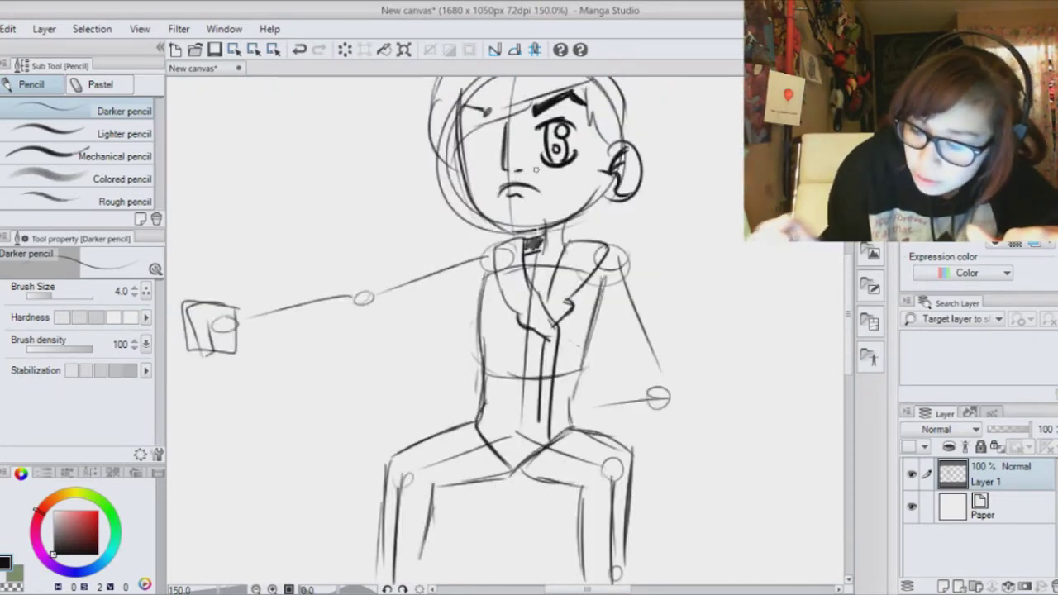
{"action": "left_click_drag", "start_coordinate": [536, 169], "coordinate": [590, 294]}
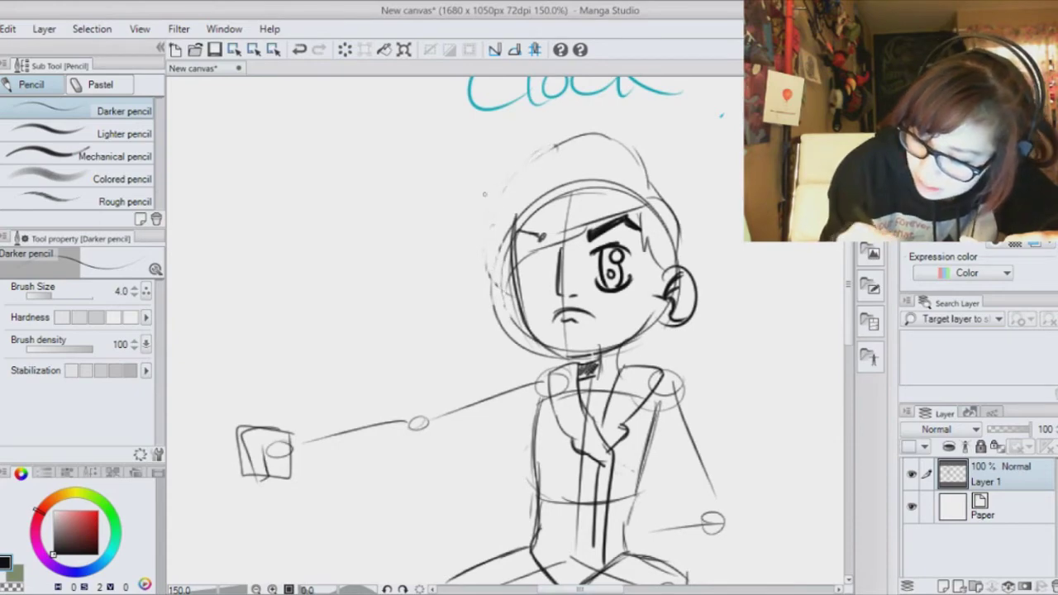
{"action": "key", "text": "e"}
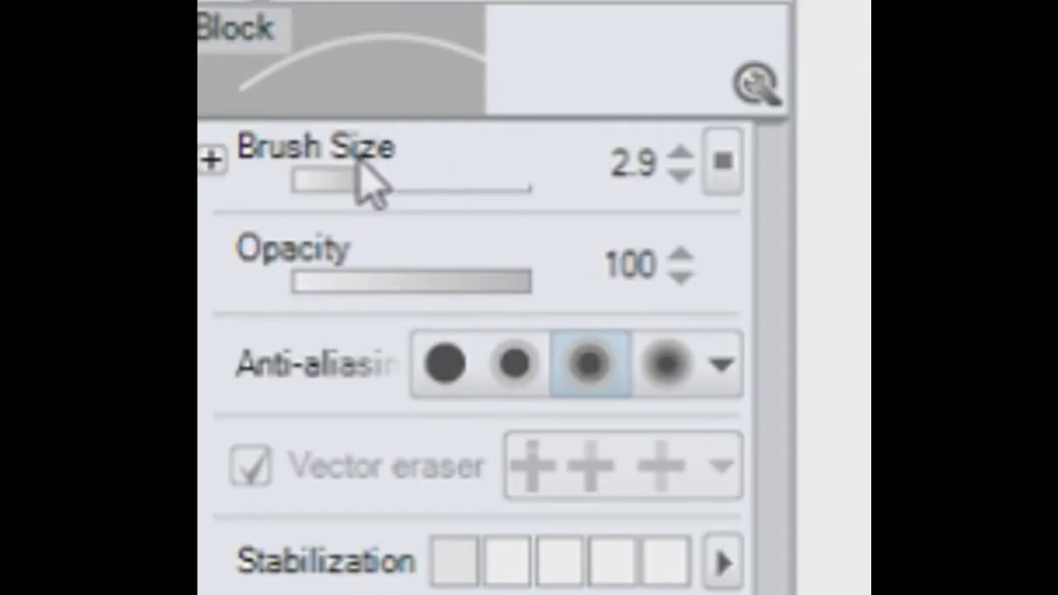
{"action": "left_click_drag", "start_coordinate": [362, 159], "coordinate": [390, 171]}
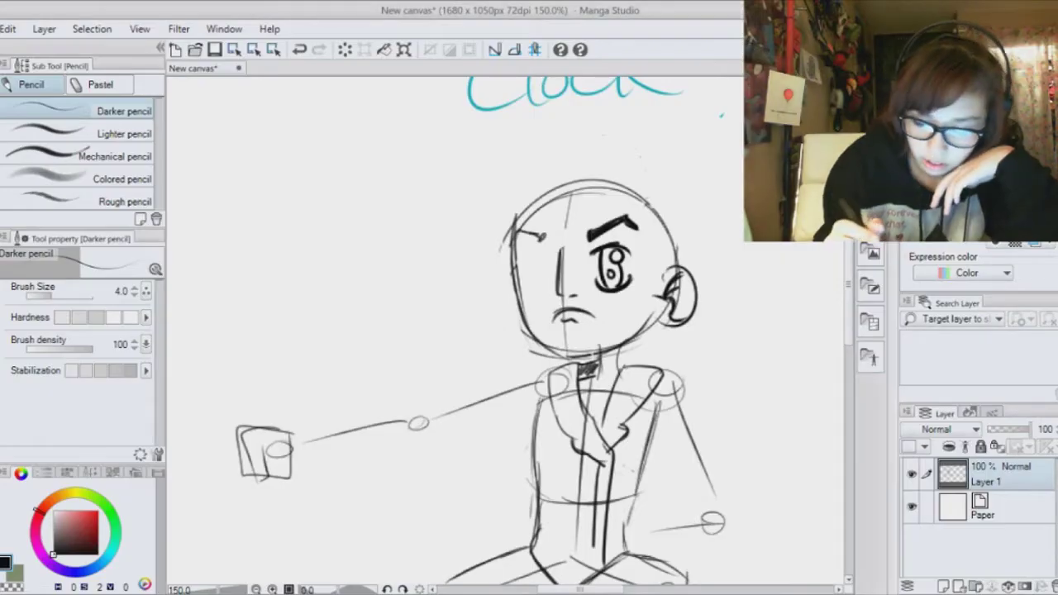
- Redraw the back side of the hair as a rounded curve and add the diagonal lower edge of the fringe
{"action": "mouse_move", "coordinate": [604, 139]}
{"action": "left_mouse_down"}
{"action": "mouse_move", "coordinate": [501, 183]}
{"action": "mouse_move", "coordinate": [504, 288]}
{"action": "left_mouse_up"}
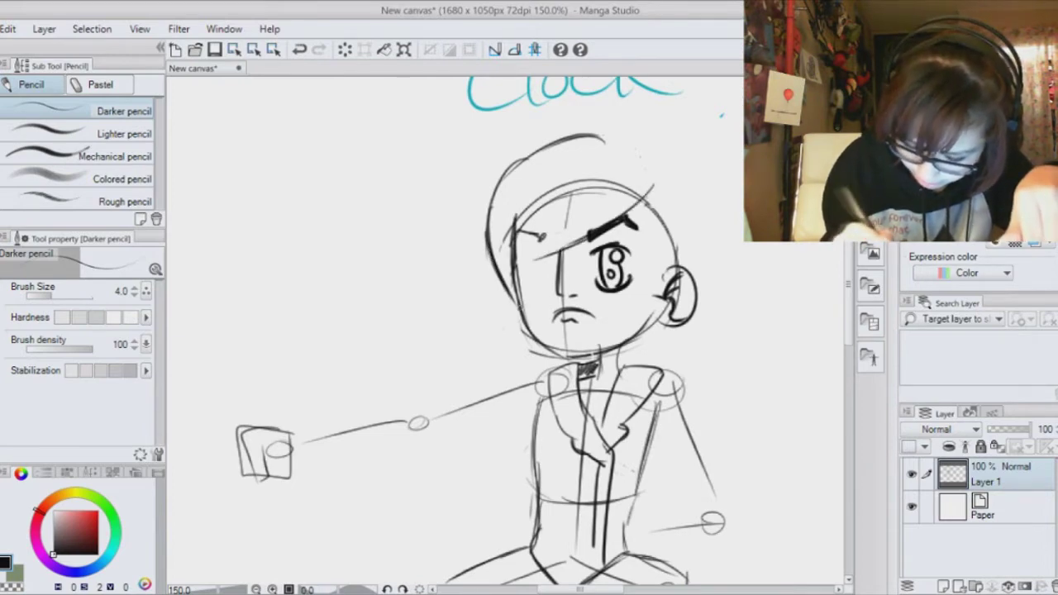
{"action": "mouse_move", "coordinate": [604, 139]}
{"action": "left_mouse_down"}
{"action": "mouse_move", "coordinate": [506, 175]}
{"action": "mouse_move", "coordinate": [489, 238]}
{"action": "mouse_move", "coordinate": [516, 311]}
{"action": "left_mouse_up"}
{"action": "left_click_drag", "start_coordinate": [651, 187], "coordinate": [533, 266]}
- Fill the swept fringe with diagonal strand lines and close the hair outline over the crown toward the ear
{"action": "left_click_drag", "start_coordinate": [590, 192], "coordinate": [547, 258]}
{"action": "left_click_drag", "start_coordinate": [571, 219], "coordinate": [533, 277]}
{"action": "left_click_drag", "start_coordinate": [566, 189], "coordinate": [529, 274]}
{"action": "left_click_drag", "start_coordinate": [547, 259], "coordinate": [512, 290]}
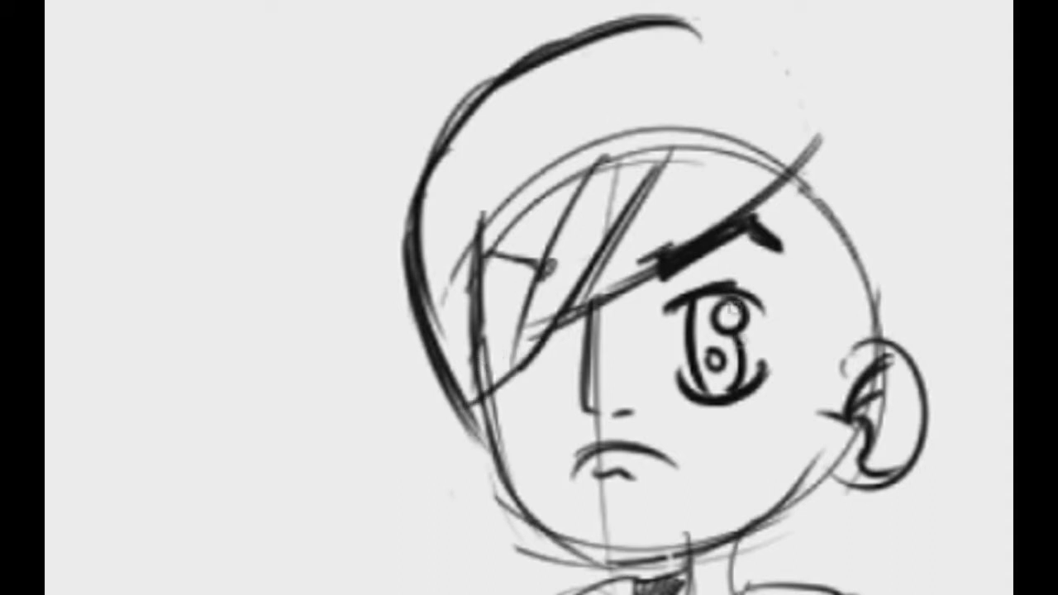
{"action": "left_click_drag", "start_coordinate": [581, 149], "coordinate": [486, 341]}
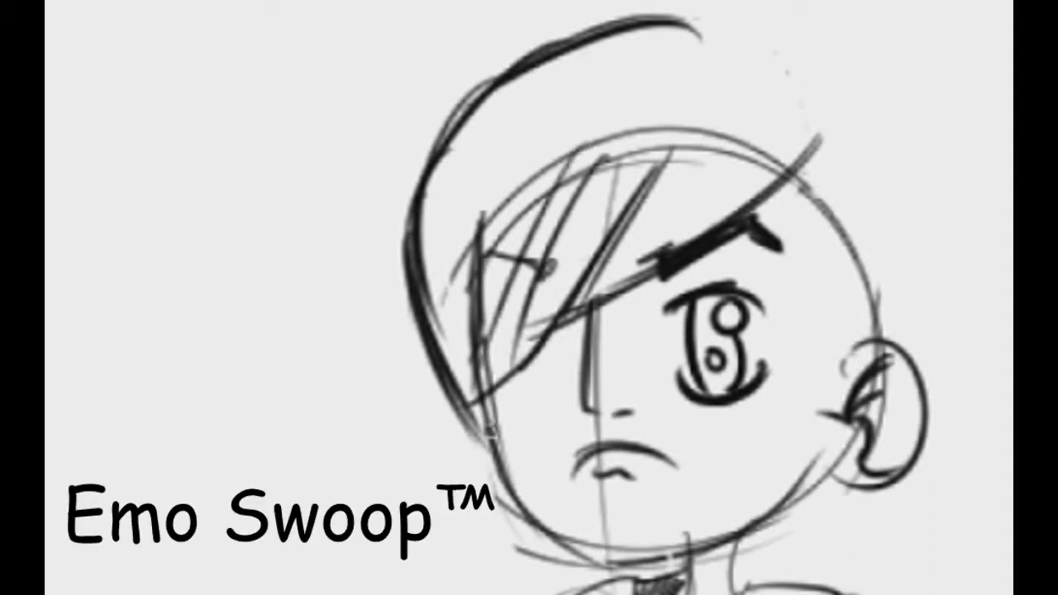
{"action": "mouse_move", "coordinate": [697, 41]}
{"action": "left_mouse_down"}
{"action": "mouse_move", "coordinate": [731, 18]}
{"action": "mouse_move", "coordinate": [827, 99]}
{"action": "left_mouse_up"}
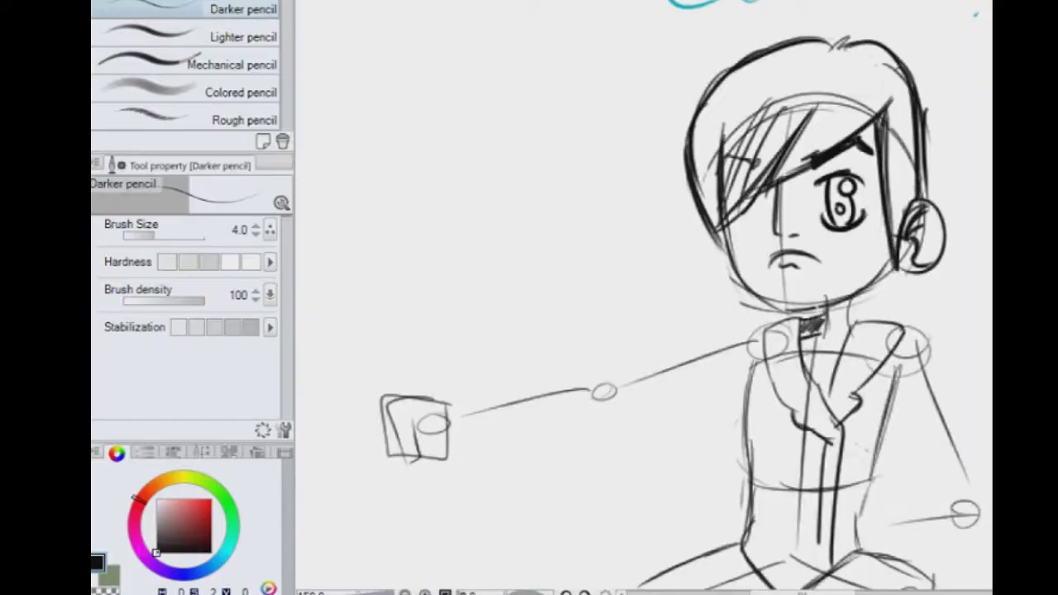
- Outline the outstretched arm's jacket sleeve around the stick guide, with a wide cuff and folds under the elbow
{"action": "scroll", "coordinate": [645, 297], "scroll_direction": "down", "scroll_amount": 5}
{"action": "left_click_drag", "start_coordinate": [826, 107], "coordinate": [667, 152]}
{"action": "left_click_drag", "start_coordinate": [794, 197], "coordinate": [689, 202]}
{"action": "left_click_drag", "start_coordinate": [683, 146], "coordinate": [550, 179]}
{"action": "mouse_move", "coordinate": [567, 175]}
{"action": "left_mouse_down"}
{"action": "mouse_move", "coordinate": [538, 240]}
{"action": "mouse_move", "coordinate": [576, 255]}
{"action": "left_mouse_up"}
{"action": "left_click_drag", "start_coordinate": [564, 172], "coordinate": [576, 259]}
{"action": "left_click_drag", "start_coordinate": [576, 254], "coordinate": [623, 224]}
{"action": "left_click_drag", "start_coordinate": [622, 237], "coordinate": [689, 201]}
{"action": "left_click_drag", "start_coordinate": [744, 273], "coordinate": [625, 206]}
- Try to outline the other arm's sleeve, bent at the elbow with the forearm drawn back toward the hip
{"action": "left_click_drag", "start_coordinate": [837, 46], "coordinate": [908, 192]}
{"action": "key", "text": "ctrl+z"}
{"action": "mouse_move", "coordinate": [645, 297]}
{"action": "left_mouse_down"}
{"action": "mouse_move", "coordinate": [508, 280]}
{"action": "mouse_move", "coordinate": [612, 216]}
{"action": "mouse_move", "coordinate": [679, 468]}
{"action": "left_mouse_up"}
{"action": "left_click_drag", "start_coordinate": [880, 215], "coordinate": [938, 341]}
{"action": "left_click_drag", "start_coordinate": [855, 306], "coordinate": [885, 382]}
{"action": "left_click_drag", "start_coordinate": [911, 279], "coordinate": [950, 388]}
{"action": "mouse_move", "coordinate": [948, 388]}
{"action": "left_mouse_down"}
{"action": "mouse_move", "coordinate": [940, 424]}
{"action": "mouse_move", "coordinate": [854, 431]}
{"action": "left_mouse_up"}
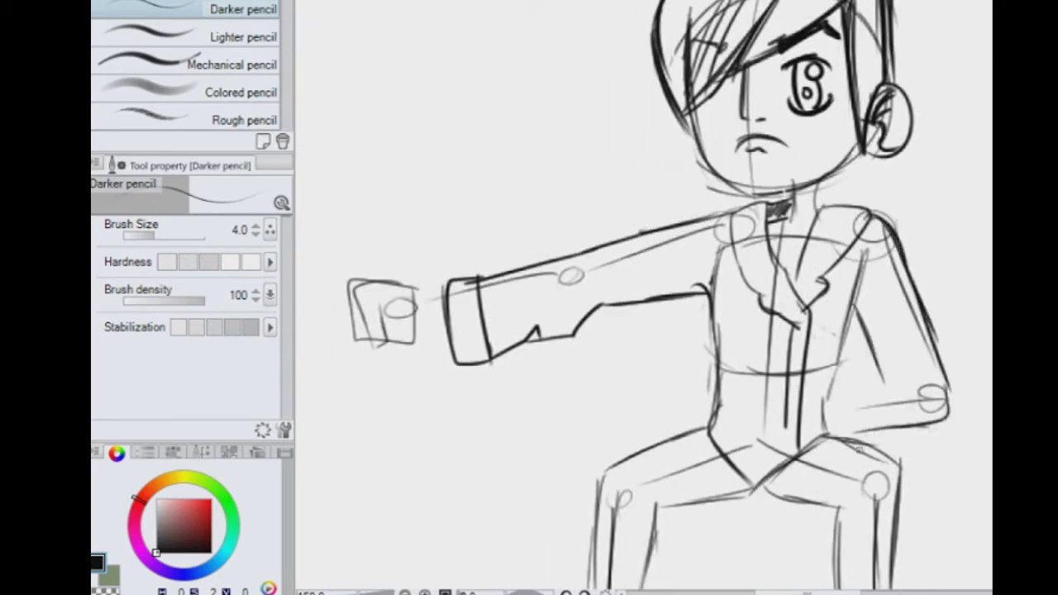
{"action": "left_click_drag", "start_coordinate": [903, 372], "coordinate": [835, 387]}
{"action": "mouse_move", "coordinate": [835, 385]}
{"action": "left_mouse_down"}
{"action": "mouse_move", "coordinate": [843, 441]}
{"action": "mouse_move", "coordinate": [878, 425]}
{"action": "mouse_move", "coordinate": [880, 406]}
{"action": "left_mouse_up"}
- Undo the recent bent-arm strokes, comparing versions with redo
{"action": "key", "text": "ctrl+z"}
{"action": "key", "text": "ctrl+z"}
{"action": "key", "text": "ctrl+z"}
{"action": "key", "text": "ctrl+z"}
{"action": "key", "text": "ctrl+z"}
{"action": "key", "text": "ctrl+z"}
{"action": "key", "text": "ctrl+z"}
{"action": "key", "text": "ctrl+z"}
{"action": "key", "text": "ctrl+z"}
{"action": "key", "text": "ctrl+z"}
{"action": "key", "text": "ctrl+y"}
{"action": "key", "text": "ctrl+y"}
{"action": "key", "text": "ctrl+z"}
{"action": "key", "text": "ctrl+z"}
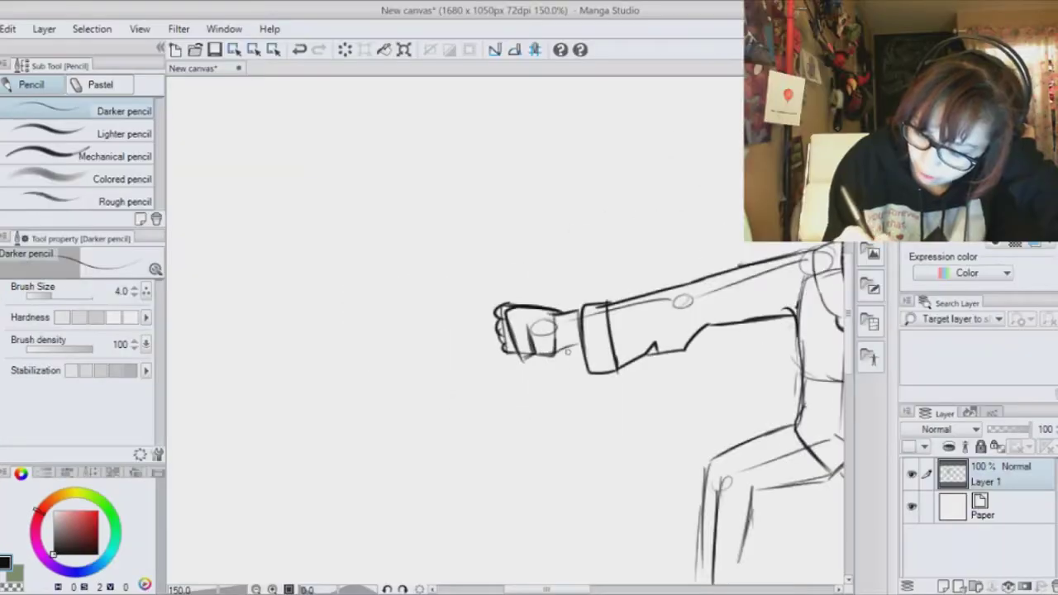
- Add the thumb detail to the clenched fist at the end of the outstretched arm
{"action": "mouse_move", "coordinate": [557, 353]}
{"action": "left_mouse_down"}
{"action": "mouse_move", "coordinate": [579, 346]}
{"action": "mouse_move", "coordinate": [534, 324]}
{"action": "mouse_move", "coordinate": [560, 324]}
{"action": "mouse_move", "coordinate": [547, 323]}
{"action": "left_mouse_up"}
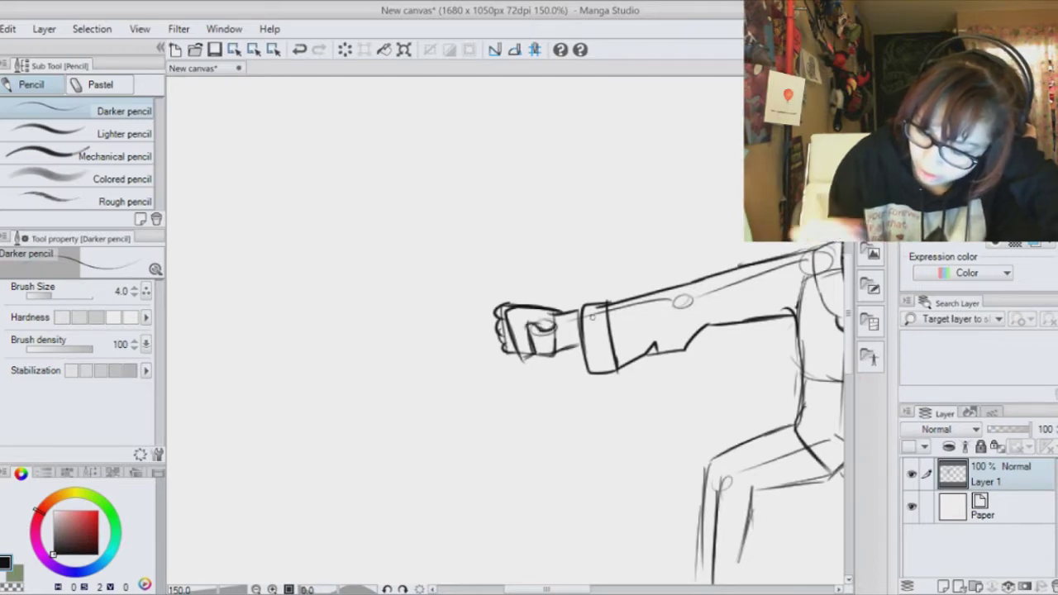
- Sketch a large box with slightly curved sides in an empty area of the canvas
{"action": "left_click_drag", "start_coordinate": [341, 477], "coordinate": [248, 394]}
{"action": "mouse_move", "coordinate": [232, 297]}
{"action": "left_mouse_down"}
{"action": "mouse_move", "coordinate": [225, 368]}
{"action": "mouse_move", "coordinate": [484, 369]}
{"action": "mouse_move", "coordinate": [415, 439]}
{"action": "left_mouse_up"}
{"action": "left_click_drag", "start_coordinate": [356, 155], "coordinate": [347, 290]}
{"action": "left_click_drag", "start_coordinate": [347, 159], "coordinate": [480, 142]}
{"action": "left_click_drag", "start_coordinate": [355, 290], "coordinate": [451, 270]}
{"action": "left_click_drag", "start_coordinate": [482, 142], "coordinate": [466, 283]}
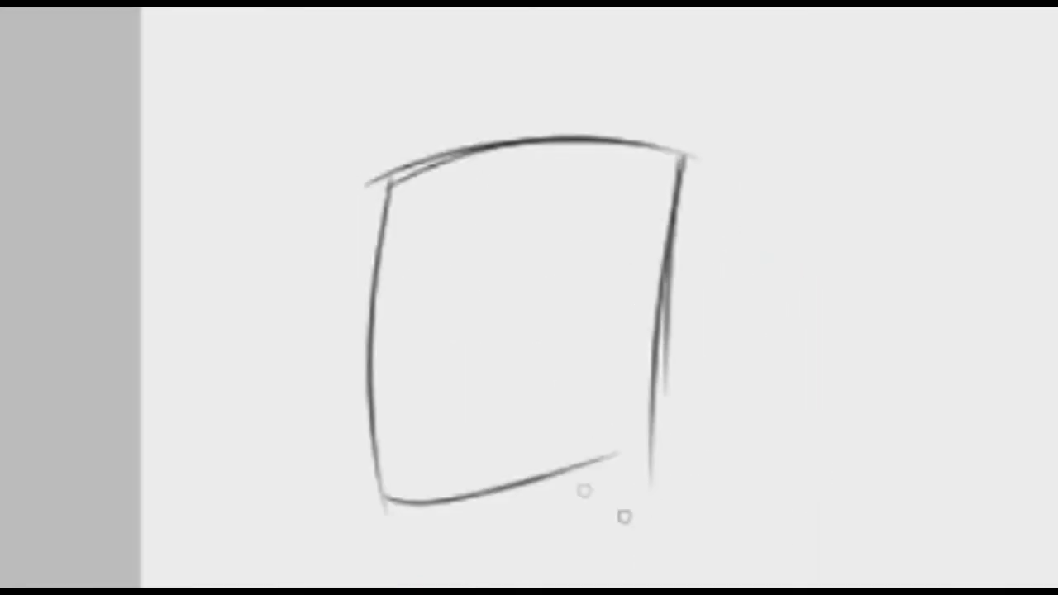
- Close the bottom of the palm box with a curved line and extend two wrist lines below it
{"action": "mouse_move", "coordinate": [369, 492]}
{"action": "left_mouse_down"}
{"action": "mouse_move", "coordinate": [527, 522]}
{"action": "mouse_move", "coordinate": [663, 486]}
{"action": "left_mouse_up"}
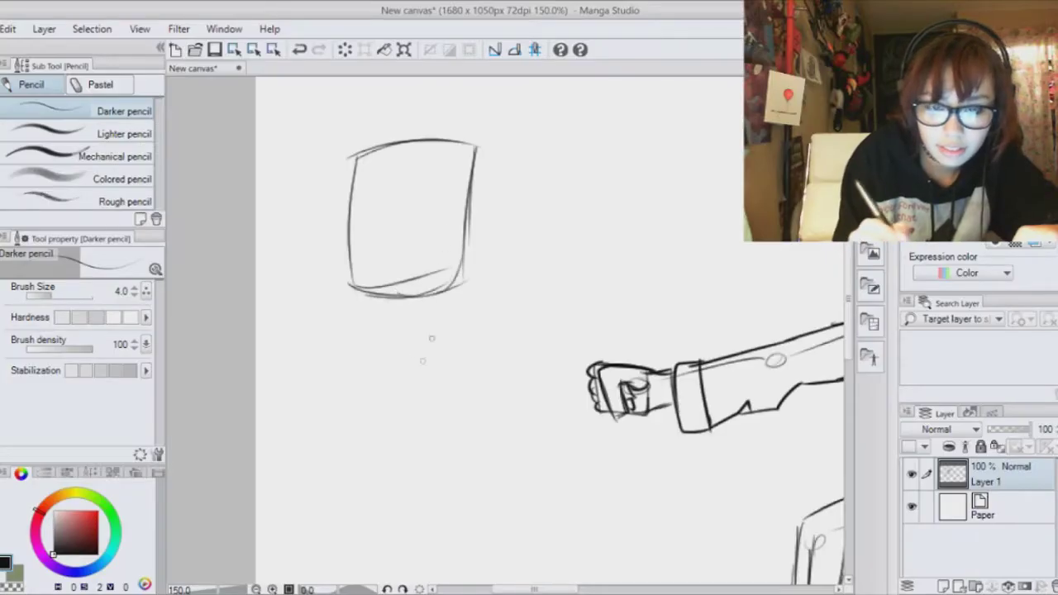
{"action": "left_click_drag", "start_coordinate": [358, 288], "coordinate": [374, 395]}
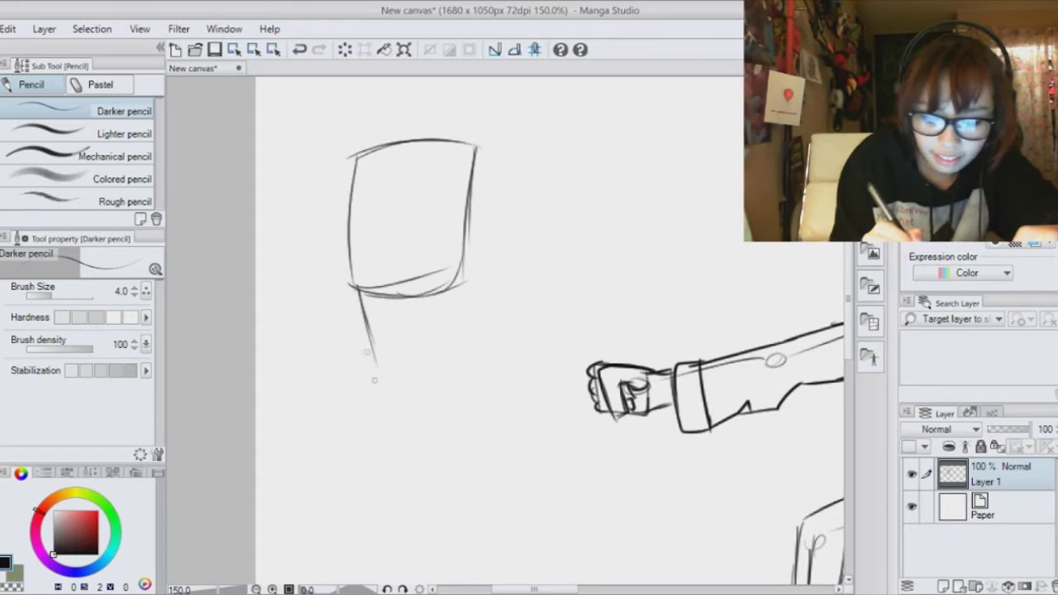
{"action": "left_click_drag", "start_coordinate": [460, 285], "coordinate": [447, 391]}
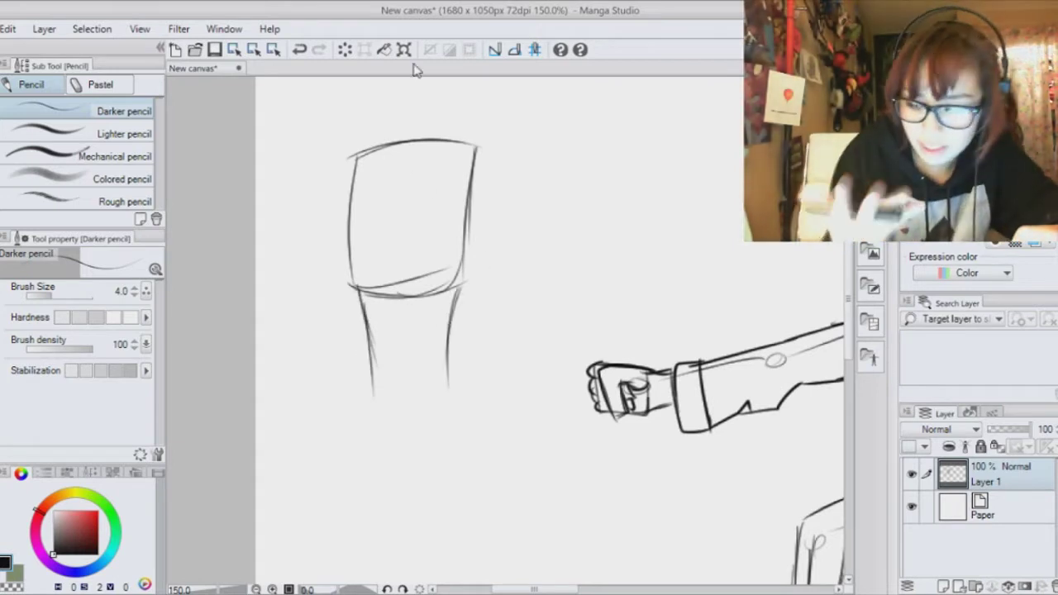
- Outline an angled thumb with a blunt tip branching off the side of the palm
{"action": "mouse_move", "coordinate": [461, 294]}
{"action": "left_mouse_down"}
{"action": "mouse_move", "coordinate": [509, 215]}
{"action": "mouse_move", "coordinate": [532, 122]}
{"action": "mouse_move", "coordinate": [512, 93]}
{"action": "mouse_move", "coordinate": [492, 150]}
{"action": "left_mouse_up"}
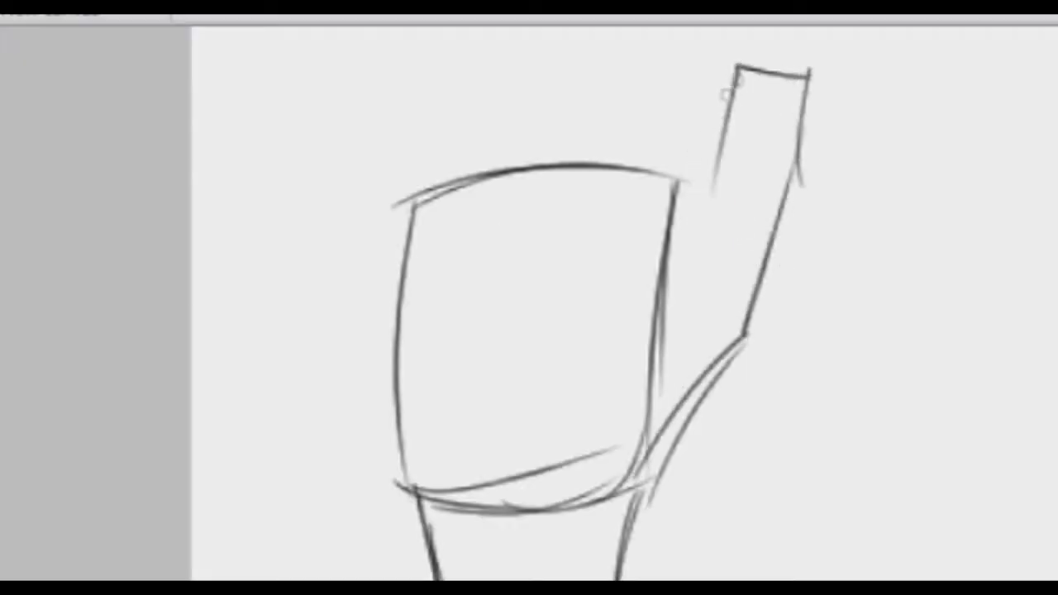
{"action": "mouse_move", "coordinate": [737, 76]}
{"action": "left_mouse_down"}
{"action": "mouse_move", "coordinate": [686, 212]}
{"action": "mouse_move", "coordinate": [806, 79]}
{"action": "left_mouse_up"}
{"action": "left_click_drag", "start_coordinate": [807, 78], "coordinate": [748, 331]}
- Sketch three upright fingers with rounded tips on the palm's upper edge, the middle one tallest
{"action": "mouse_move", "coordinate": [420, 216]}
{"action": "left_mouse_down"}
{"action": "mouse_move", "coordinate": [454, 221]}
{"action": "mouse_move", "coordinate": [445, 351]}
{"action": "left_mouse_up"}
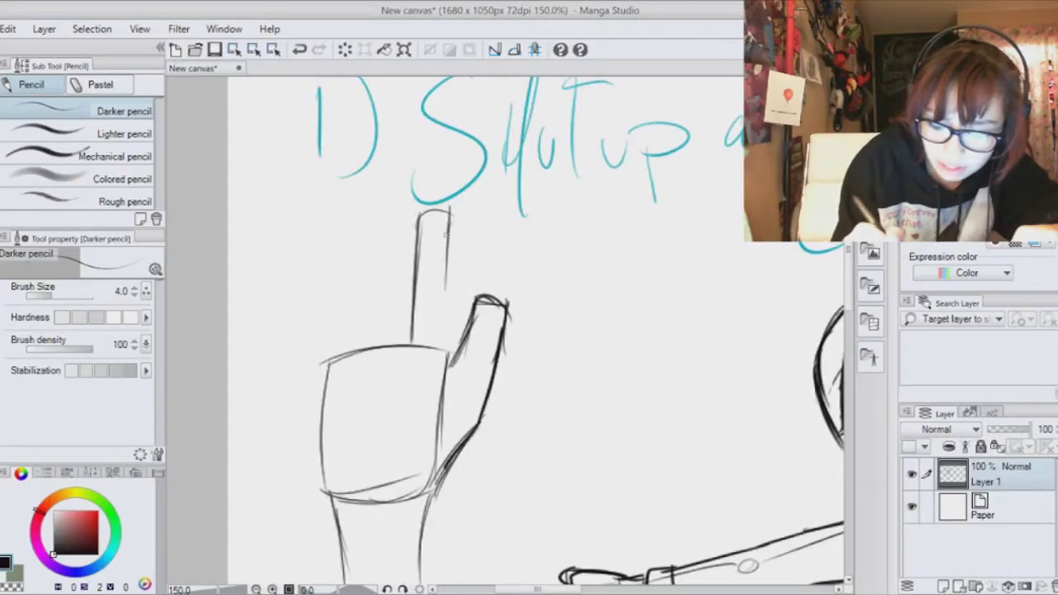
{"action": "mouse_move", "coordinate": [379, 349]}
{"action": "left_mouse_down"}
{"action": "mouse_move", "coordinate": [374, 209]}
{"action": "mouse_move", "coordinate": [408, 301]}
{"action": "mouse_move", "coordinate": [409, 339]}
{"action": "left_mouse_up"}
{"action": "left_click_drag", "start_coordinate": [407, 245], "coordinate": [395, 200]}
{"action": "left_click_drag", "start_coordinate": [349, 354], "coordinate": [343, 222]}
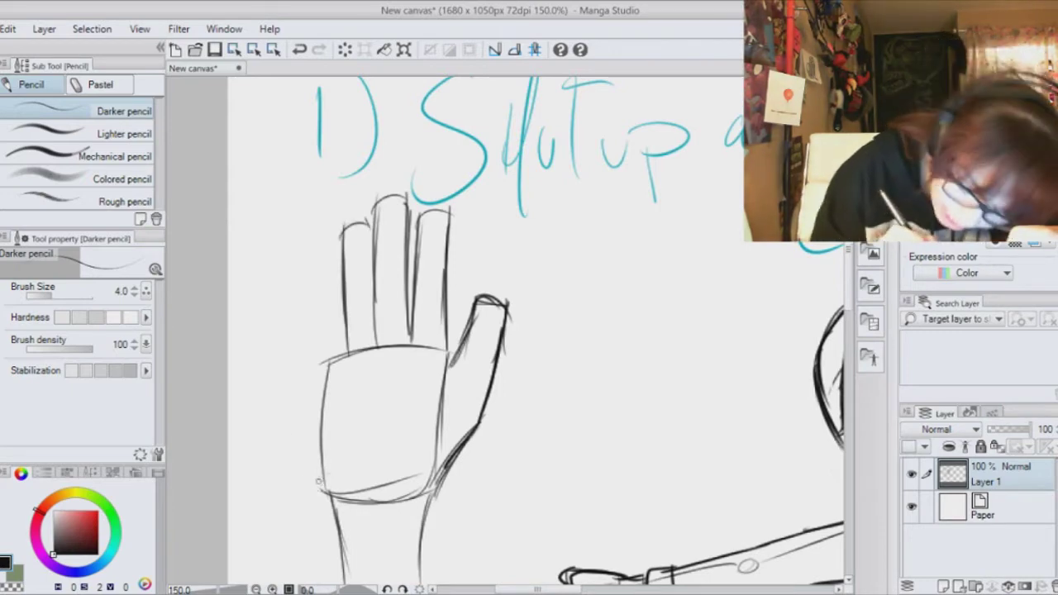
- Try a little finger whose outer line runs down along the palm's edge, and undo it
{"action": "mouse_move", "coordinate": [320, 493]}
{"action": "left_mouse_down"}
{"action": "mouse_move", "coordinate": [308, 387]}
{"action": "mouse_move", "coordinate": [315, 290]}
{"action": "mouse_move", "coordinate": [311, 370]}
{"action": "left_mouse_up"}
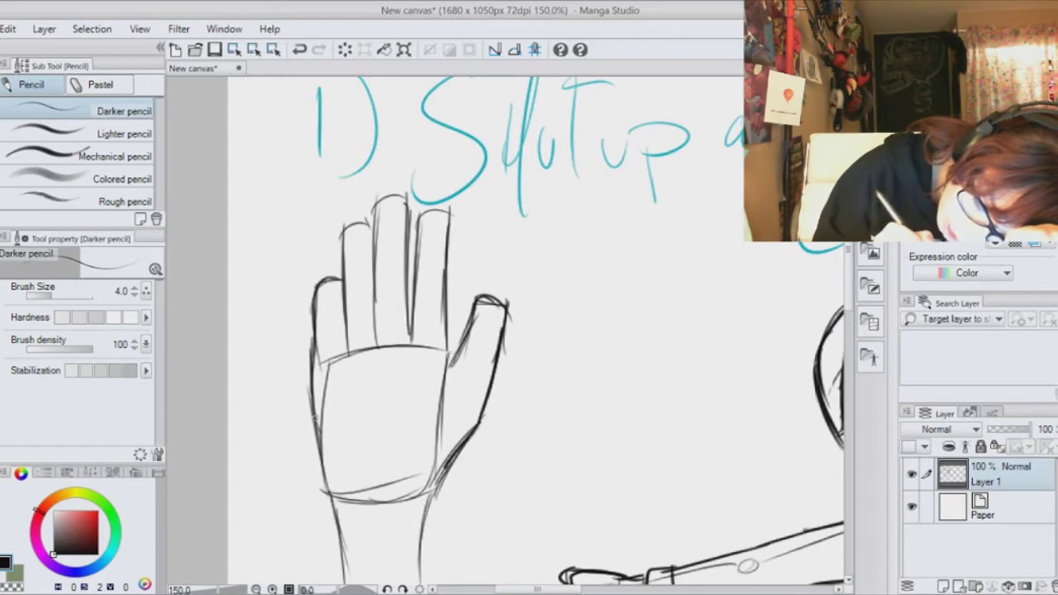
{"action": "left_click", "coordinate": [299, 53]}
{"action": "left_click", "coordinate": [301, 52]}
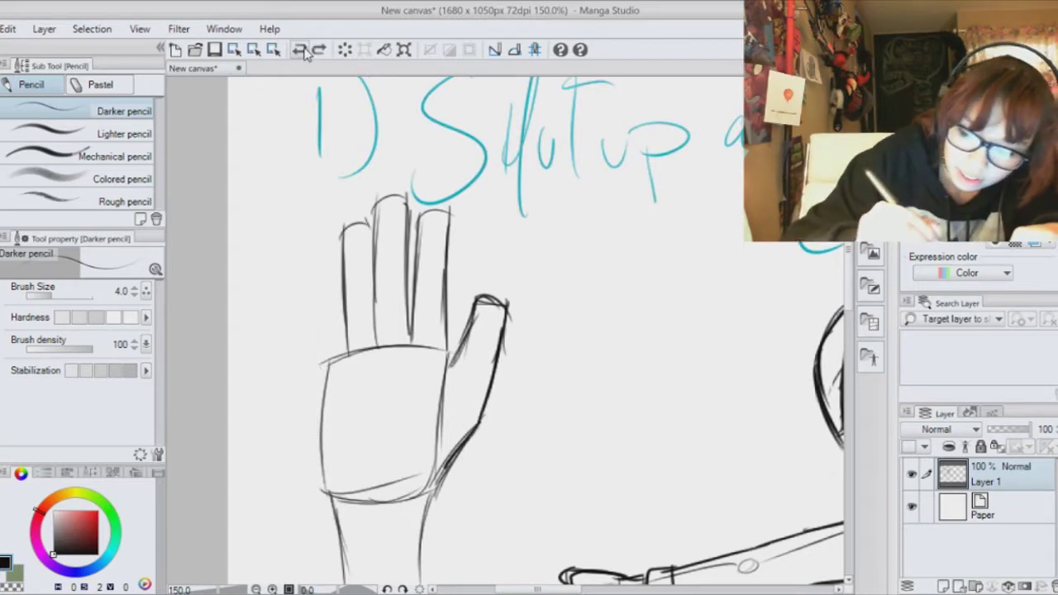
{"action": "left_click", "coordinate": [301, 53]}
- Sketch a short, straight little finger and overlapping circle guides at the palm's outer edge
{"action": "mouse_move", "coordinate": [326, 364]}
{"action": "left_mouse_down"}
{"action": "mouse_move", "coordinate": [321, 299]}
{"action": "mouse_move", "coordinate": [332, 264]}
{"action": "left_mouse_up"}
{"action": "left_click_drag", "start_coordinate": [321, 271], "coordinate": [333, 271]}
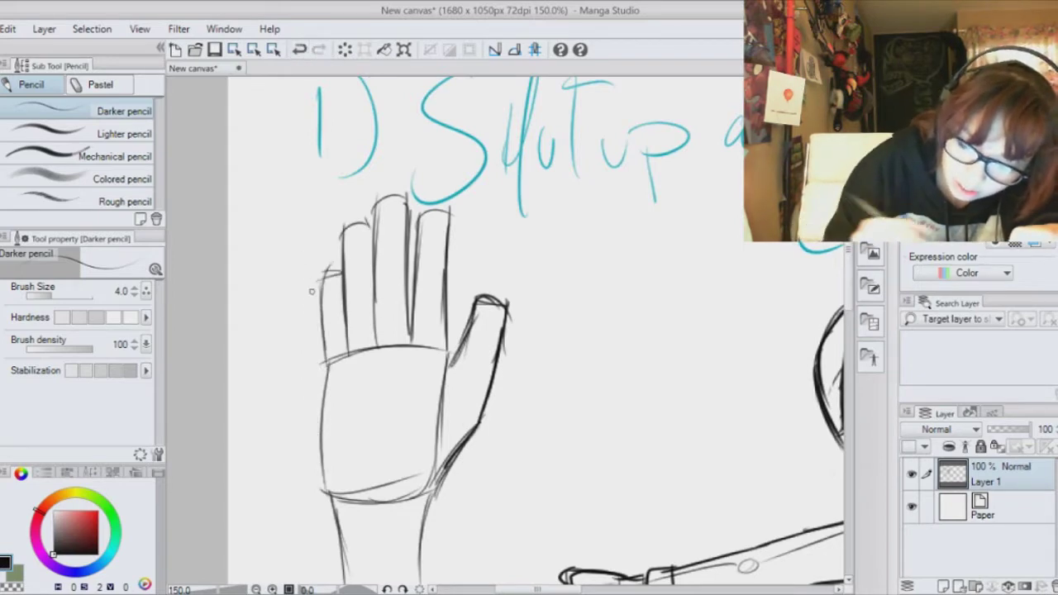
{"action": "mouse_move", "coordinate": [311, 449]}
{"action": "left_mouse_down"}
{"action": "mouse_move", "coordinate": [286, 389]}
{"action": "mouse_move", "coordinate": [282, 413]}
{"action": "mouse_move", "coordinate": [331, 484]}
{"action": "left_mouse_up"}
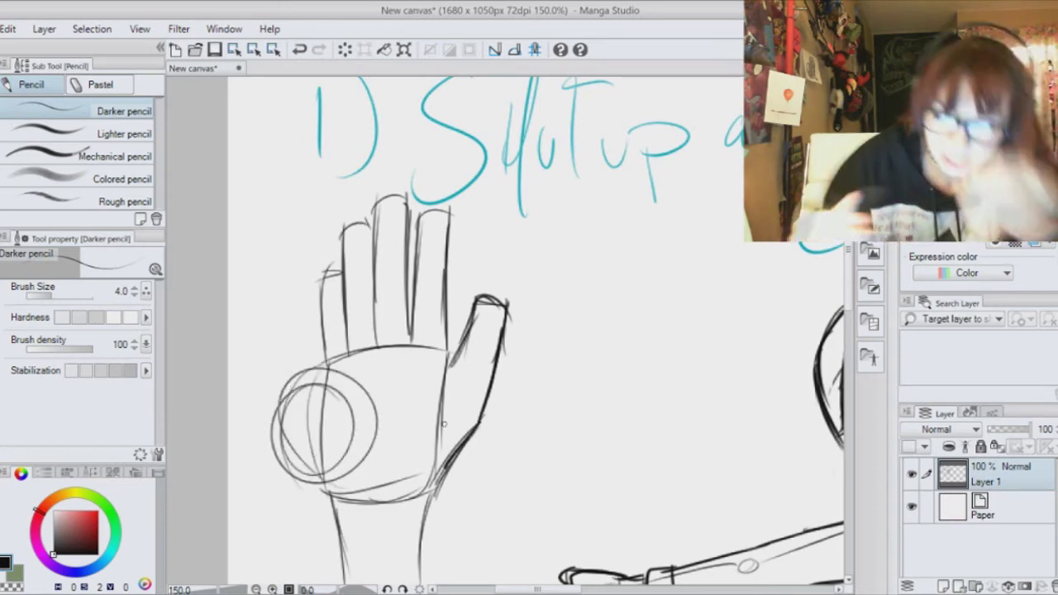
- Undo the circle guides and the straight little finger
{"action": "left_click", "coordinate": [299, 50]}
{"action": "left_click", "coordinate": [299, 51]}
{"action": "left_click", "coordinate": [299, 51]}
{"action": "left_click", "coordinate": [299, 50]}
{"action": "left_click", "coordinate": [321, 51]}
- Redraw the little finger with a curved outer line continuing down the side of the palm to the wrist
{"action": "mouse_move", "coordinate": [328, 493]}
{"action": "left_mouse_down"}
{"action": "mouse_move", "coordinate": [308, 437]}
{"action": "mouse_move", "coordinate": [312, 356]}
{"action": "left_mouse_up"}
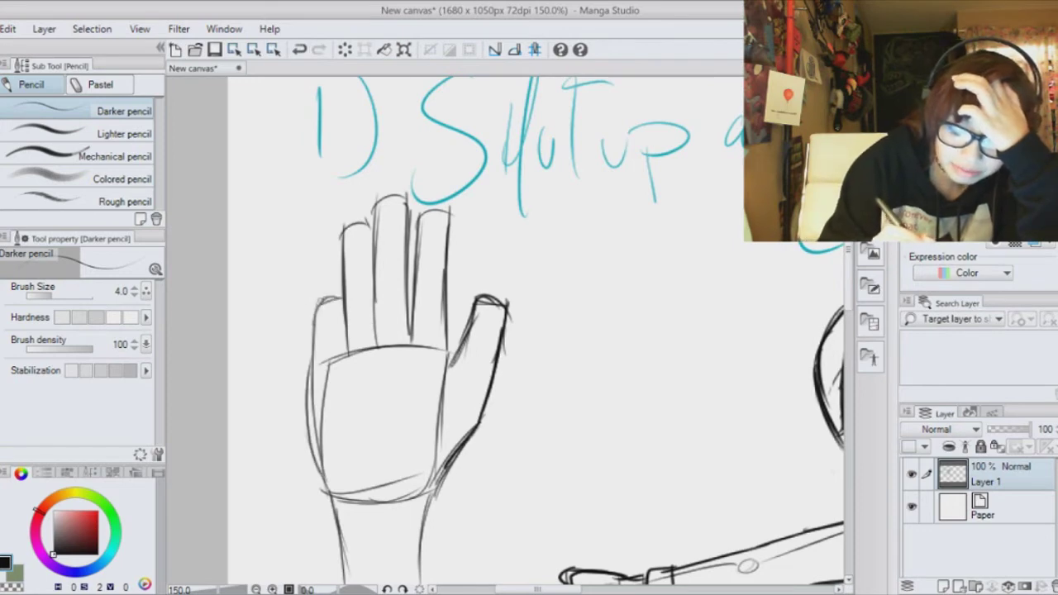
{"action": "left_click_drag", "start_coordinate": [341, 299], "coordinate": [303, 430]}
{"action": "left_click_drag", "start_coordinate": [316, 400], "coordinate": [309, 449]}
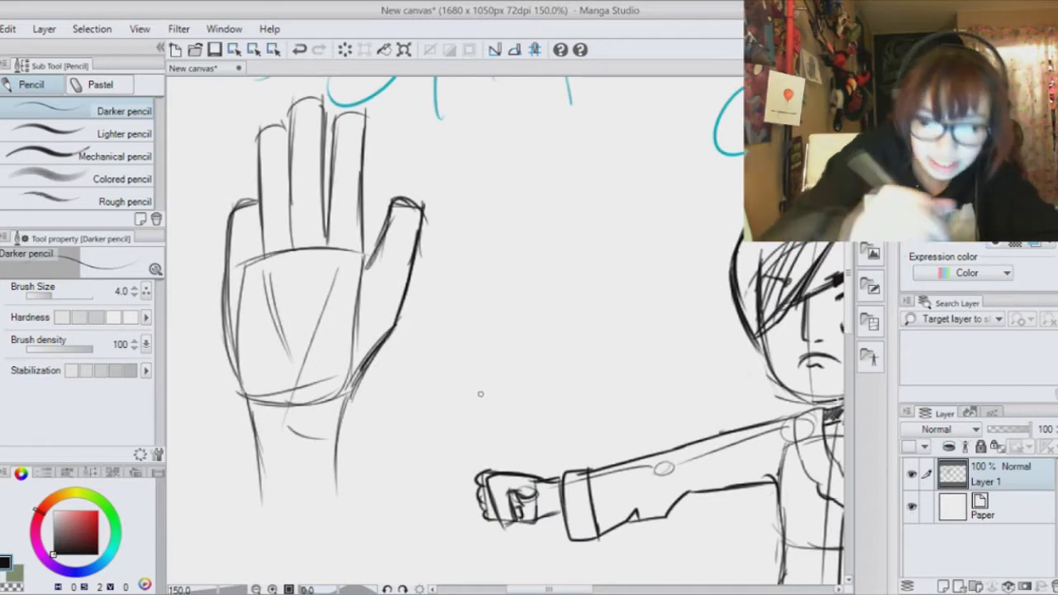
- Undo the whole open-hand study stroke by stroke, including its fingers, thumb, palm and wrist
{"action": "left_click", "coordinate": [300, 49]}
{"action": "left_click", "coordinate": [299, 50]}
{"action": "left_click", "coordinate": [299, 49]}
{"action": "left_click", "coordinate": [299, 50]}
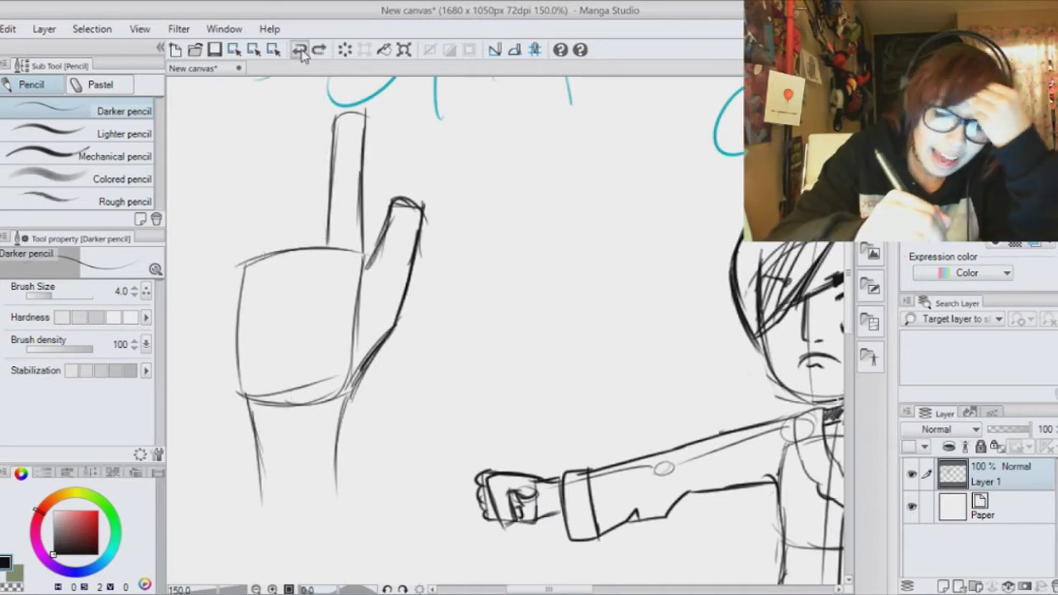
{"action": "left_click", "coordinate": [300, 50]}
{"action": "left_click", "coordinate": [299, 50]}
{"action": "left_click", "coordinate": [300, 49]}
{"action": "left_click", "coordinate": [299, 50]}
{"action": "left_click", "coordinate": [300, 49]}
{"action": "left_click", "coordinate": [299, 49]}
{"action": "left_click", "coordinate": [300, 49]}
{"action": "left_click", "coordinate": [299, 50]}
{"action": "left_click", "coordinate": [299, 49]}
{"action": "left_click", "coordinate": [300, 49]}
{"action": "left_click", "coordinate": [300, 50]}
{"action": "left_click", "coordinate": [300, 50]}
- Darken the neck line below the ear and add light strand lines across the top of the hair
{"action": "left_click_drag", "start_coordinate": [629, 397], "coordinate": [378, 329]}
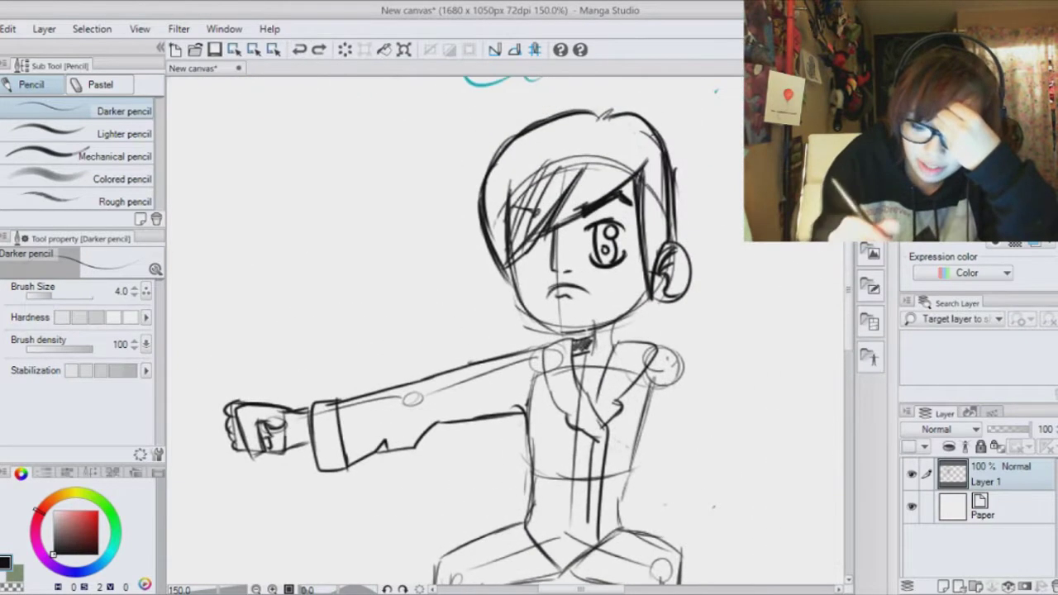
{"action": "left_click_drag", "start_coordinate": [511, 185], "coordinate": [520, 298]}
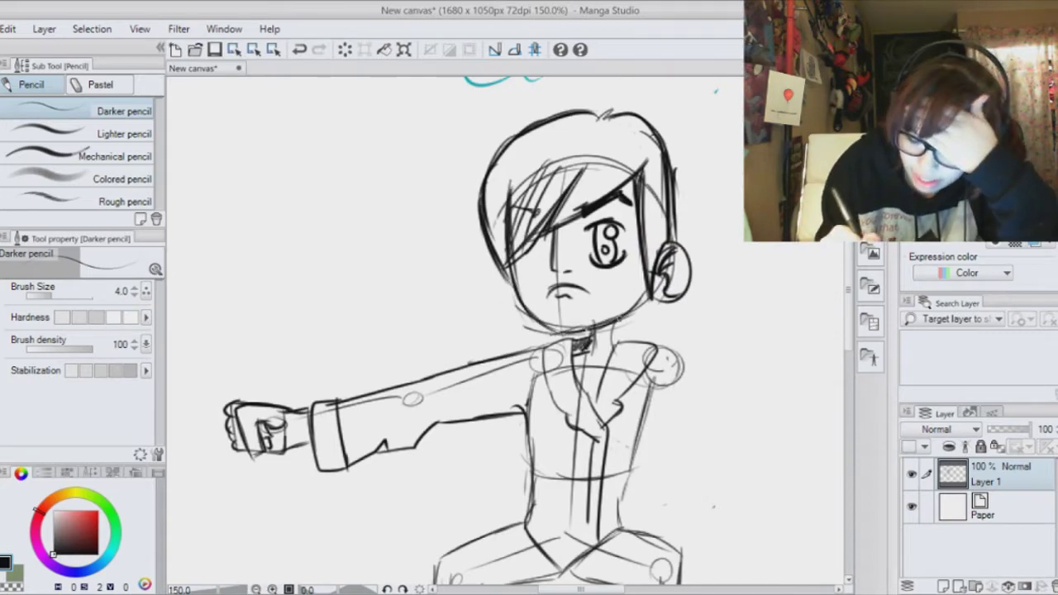
{"action": "left_click", "coordinate": [627, 345]}
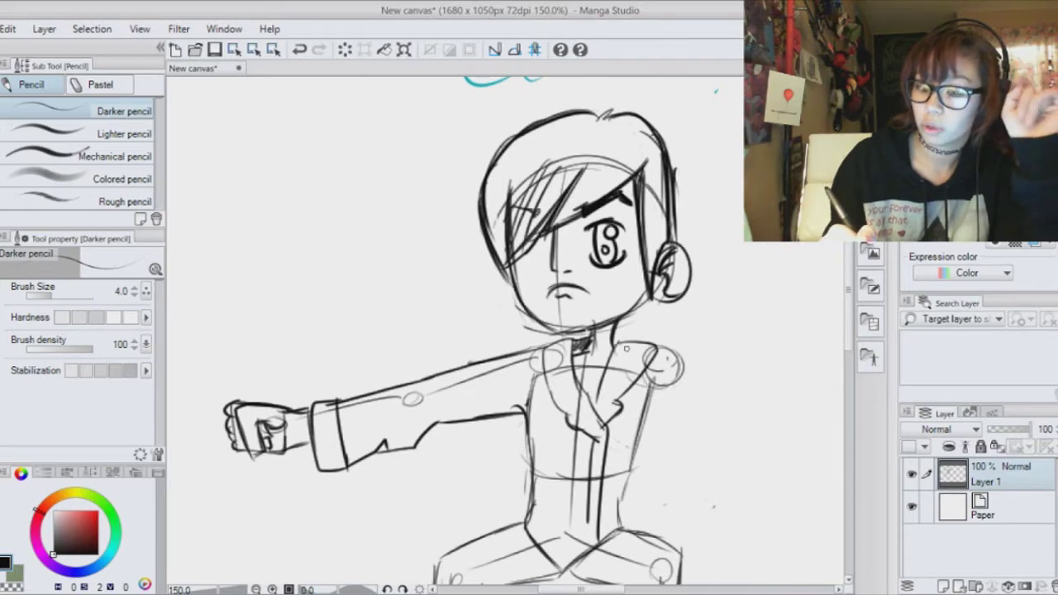
{"action": "left_click_drag", "start_coordinate": [635, 131], "coordinate": [573, 197]}
{"action": "left_click_drag", "start_coordinate": [630, 144], "coordinate": [568, 196]}
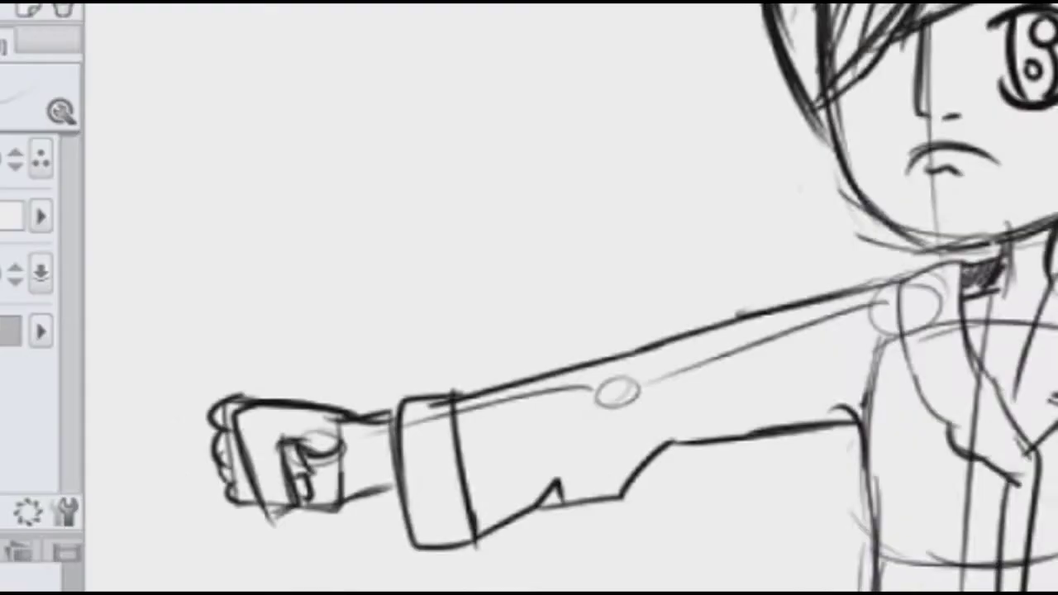
- Try large circle guides around the outstretched fist, and undo them
{"action": "left_click_drag", "start_coordinate": [258, 430], "coordinate": [499, 319]}
{"action": "left_click_drag", "start_coordinate": [471, 243], "coordinate": [531, 388]}
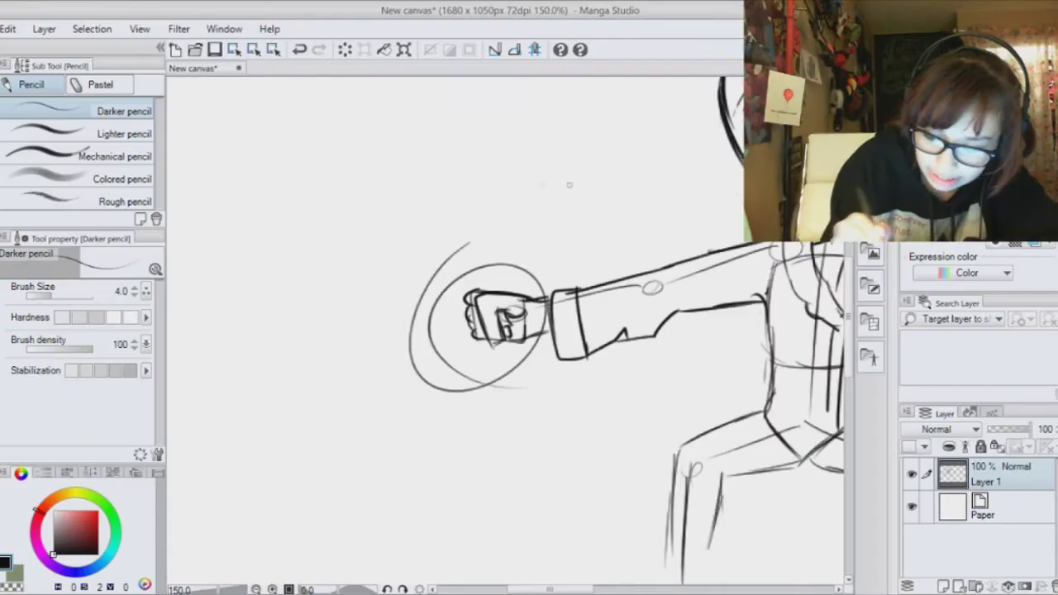
{"action": "mouse_move", "coordinate": [546, 249]}
{"action": "left_mouse_down"}
{"action": "mouse_move", "coordinate": [463, 396]}
{"action": "mouse_move", "coordinate": [475, 389]}
{"action": "left_mouse_up"}
{"action": "left_click", "coordinate": [299, 49]}
{"action": "left_click", "coordinate": [300, 49]}
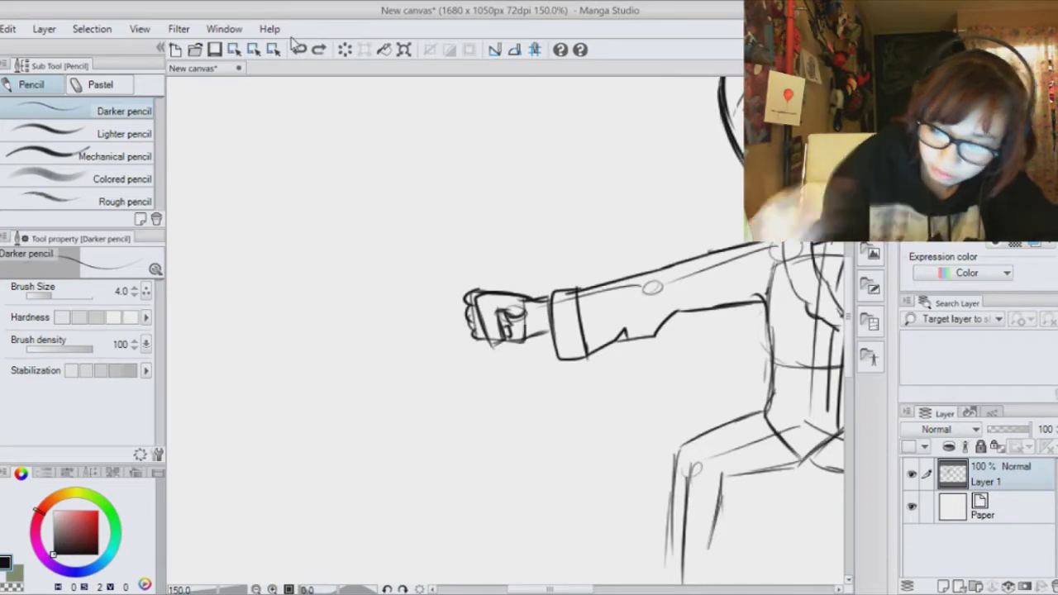
- Outline the other arm's sleeve from shoulder to bent elbow, with the forearm hanging down to a wide cuff
{"action": "left_click_drag", "start_coordinate": [728, 347], "coordinate": [378, 292]}
{"action": "left_click_drag", "start_coordinate": [565, 192], "coordinate": [645, 278]}
{"action": "left_click_drag", "start_coordinate": [539, 245], "coordinate": [580, 289]}
{"action": "mouse_move", "coordinate": [570, 203]}
{"action": "left_mouse_down"}
{"action": "mouse_move", "coordinate": [624, 271]}
{"action": "mouse_move", "coordinate": [642, 368]}
{"action": "left_mouse_up"}
{"action": "mouse_move", "coordinate": [571, 277]}
{"action": "left_mouse_down"}
{"action": "mouse_move", "coordinate": [600, 315]}
{"action": "mouse_move", "coordinate": [582, 347]}
{"action": "left_mouse_up"}
{"action": "left_click_drag", "start_coordinate": [581, 346], "coordinate": [650, 389]}
- Sketch the jacket's lower hem with jagged folds at the waist
{"action": "left_click_drag", "start_coordinate": [529, 364], "coordinate": [627, 251]}
{"action": "left_click_drag", "start_coordinate": [520, 215], "coordinate": [574, 276]}
{"action": "left_click_drag", "start_coordinate": [609, 220], "coordinate": [617, 244]}
{"action": "left_click_drag", "start_coordinate": [620, 248], "coordinate": [550, 273]}
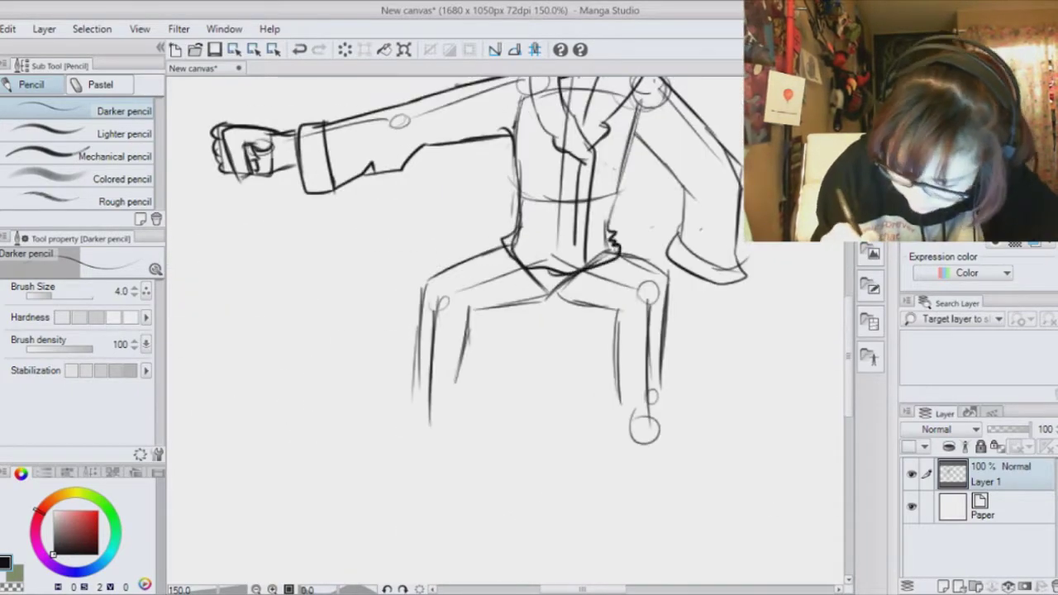
- Darken the trouser leg on the punching side from hip to shin, ending it in a flared, pointed cuff
{"action": "left_click_drag", "start_coordinate": [504, 247], "coordinate": [427, 282]}
{"action": "mouse_move", "coordinate": [541, 298]}
{"action": "left_mouse_down"}
{"action": "mouse_move", "coordinate": [483, 317]}
{"action": "mouse_move", "coordinate": [467, 392]}
{"action": "left_mouse_up"}
{"action": "left_click_drag", "start_coordinate": [428, 286], "coordinate": [421, 387]}
{"action": "left_click_drag", "start_coordinate": [421, 387], "coordinate": [447, 425]}
{"action": "left_click_drag", "start_coordinate": [466, 389], "coordinate": [447, 425]}
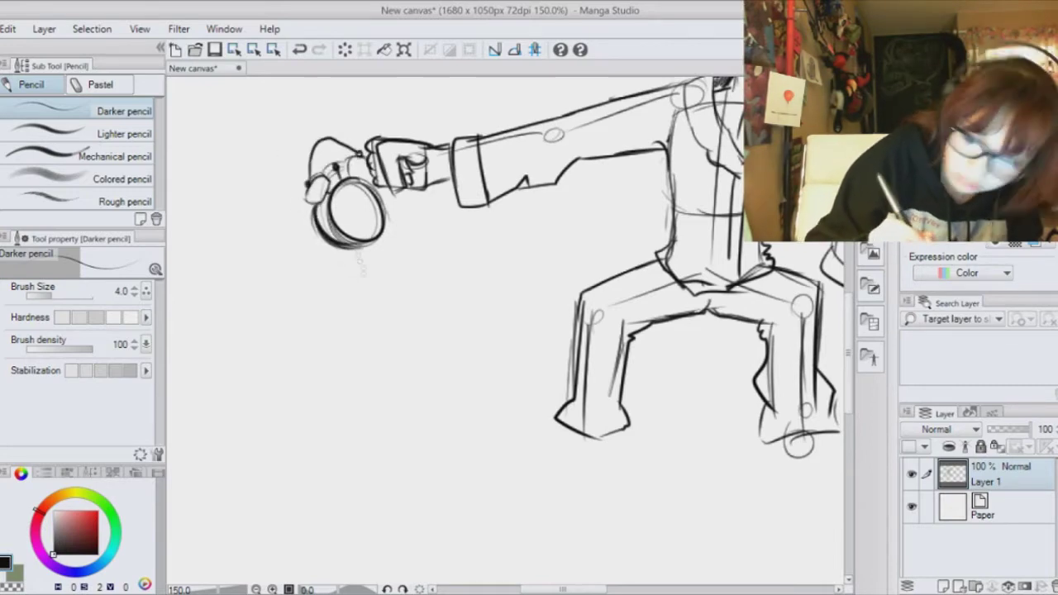
- Complete the alarm clock at the fist with dial numerals, hands and small legs, plus ringing marks above it
{"action": "left_click_drag", "start_coordinate": [399, 233], "coordinate": [357, 275]}
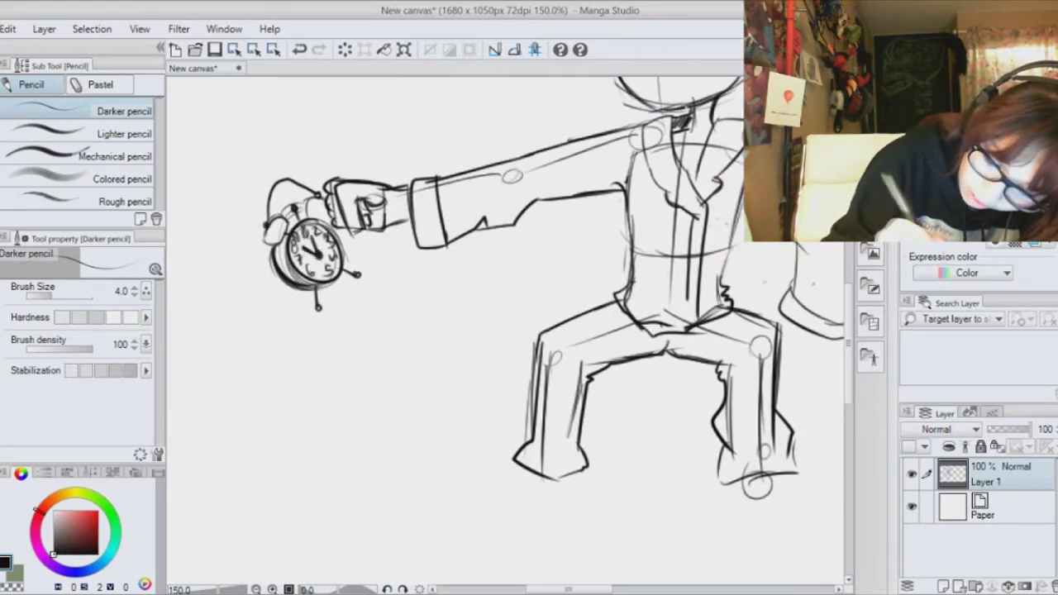
{"action": "scroll", "coordinate": [355, 307], "scroll_direction": "up", "scroll_amount": 7}
{"action": "scroll", "coordinate": [355, 306], "scroll_direction": "down", "scroll_amount": 9}
{"action": "scroll", "coordinate": [330, 383], "scroll_direction": "up", "scroll_amount": 2}
- Sketch chunky shoes with rounded toe caps below both trouser cuffs
{"action": "left_click_drag", "start_coordinate": [535, 296], "coordinate": [490, 321]}
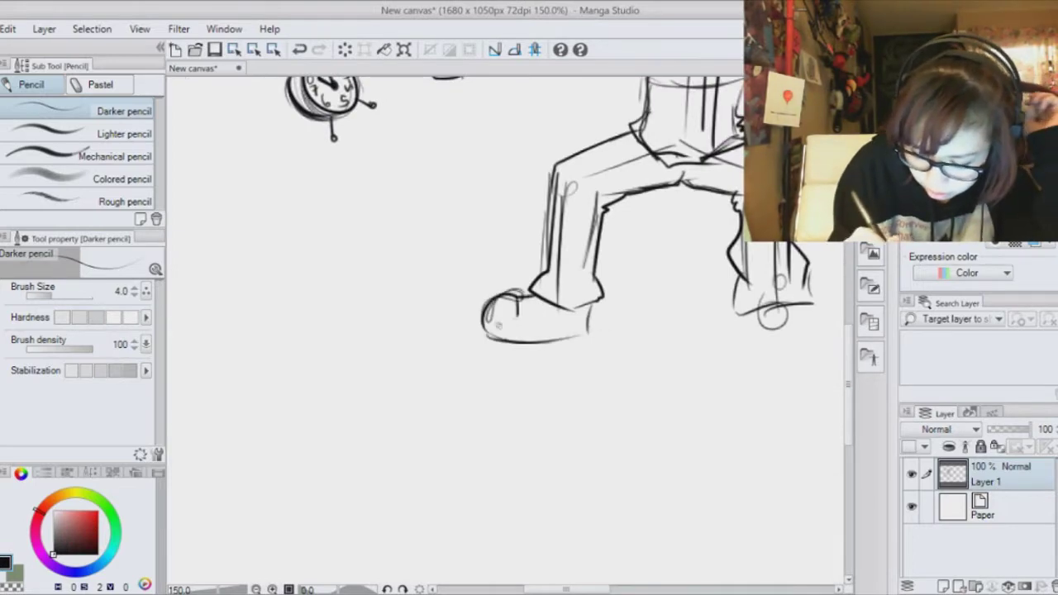
{"action": "left_click_drag", "start_coordinate": [554, 322], "coordinate": [387, 348]}
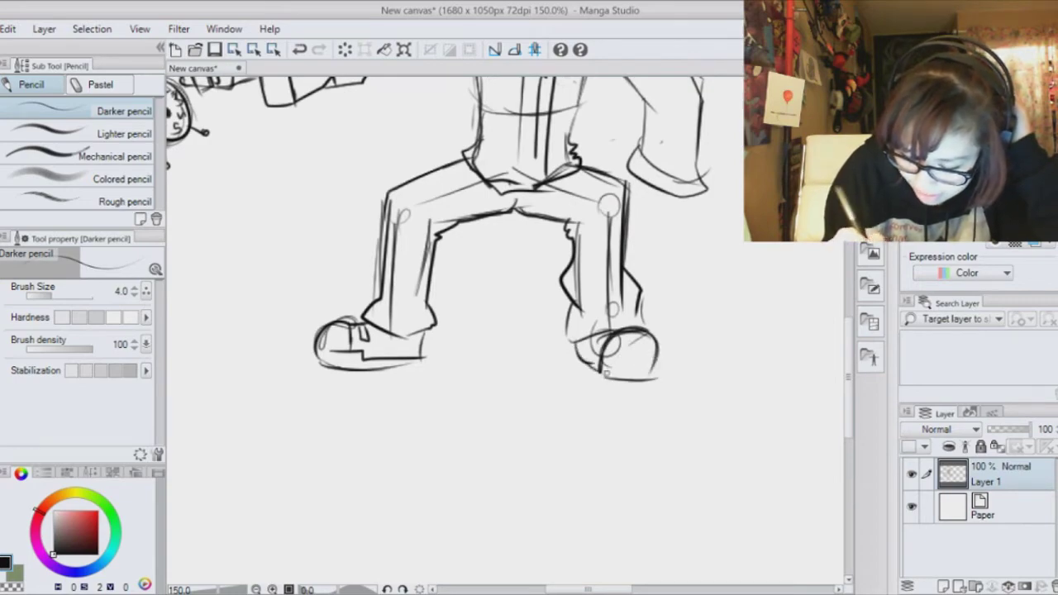
- Darken the visible eye, add blush marks beneath it, and sketch the lower lid of the fringe-covered eye
{"action": "left_click_drag", "start_coordinate": [644, 344], "coordinate": [682, 469]}
{"action": "key", "text": "ctrl+minus"}
{"action": "key", "text": "ctrl+plus"}
{"action": "key", "text": "ctrl+plus"}
{"action": "left_click_drag", "start_coordinate": [314, 273], "coordinate": [596, 356]}
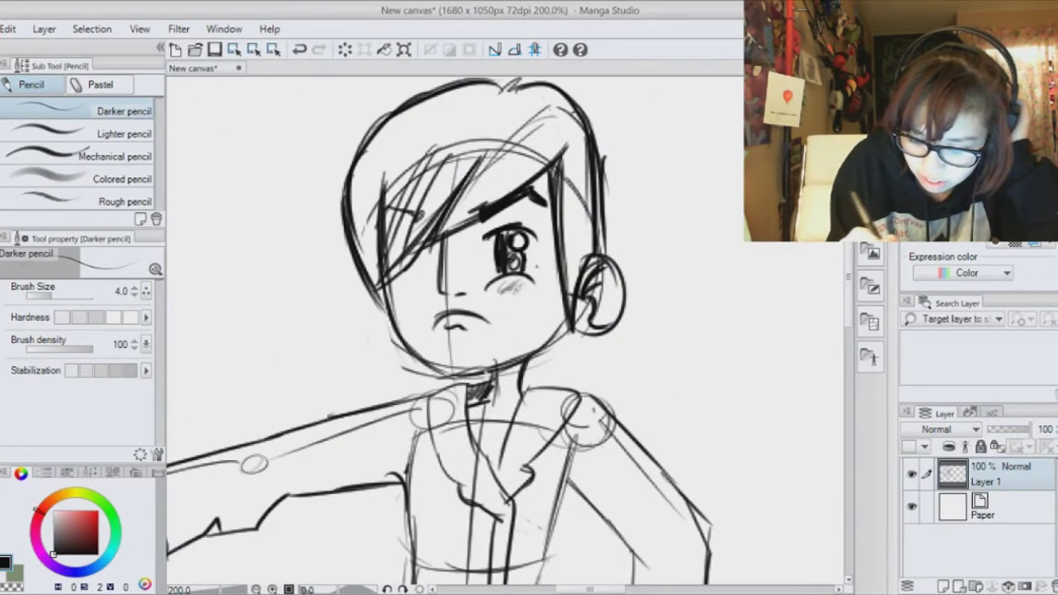
{"action": "left_click_drag", "start_coordinate": [389, 294], "coordinate": [427, 290]}
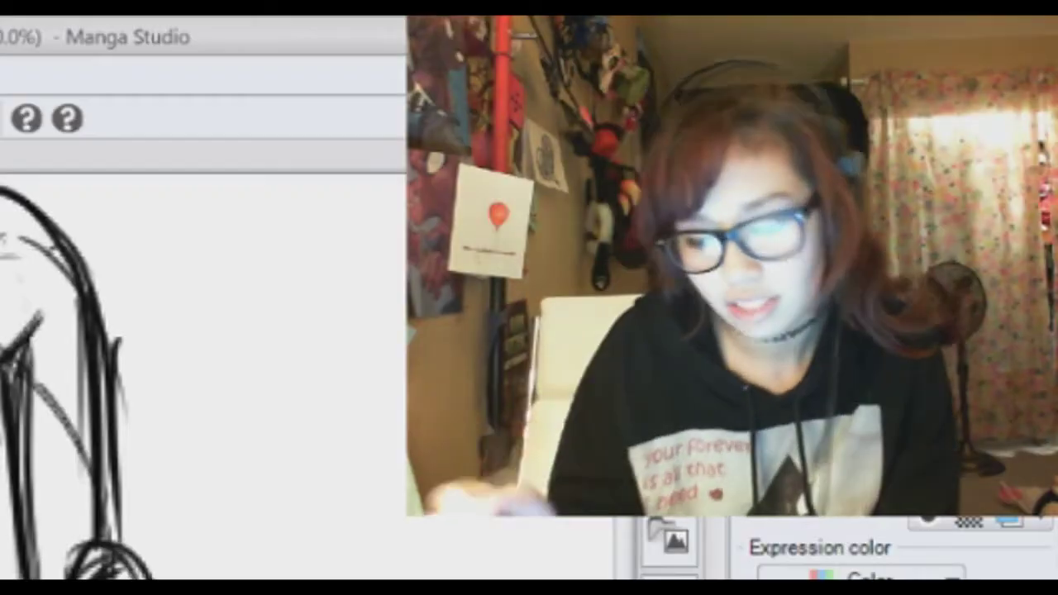
- Ink the hair's outer contour and slanted fringe strands at brush size 8.0 on a new layer over the 42% sketch
{"action": "mouse_move", "coordinate": [382, 118]}
{"action": "left_mouse_down"}
{"action": "mouse_move", "coordinate": [345, 240]}
{"action": "mouse_move", "coordinate": [386, 311]}
{"action": "left_mouse_up"}
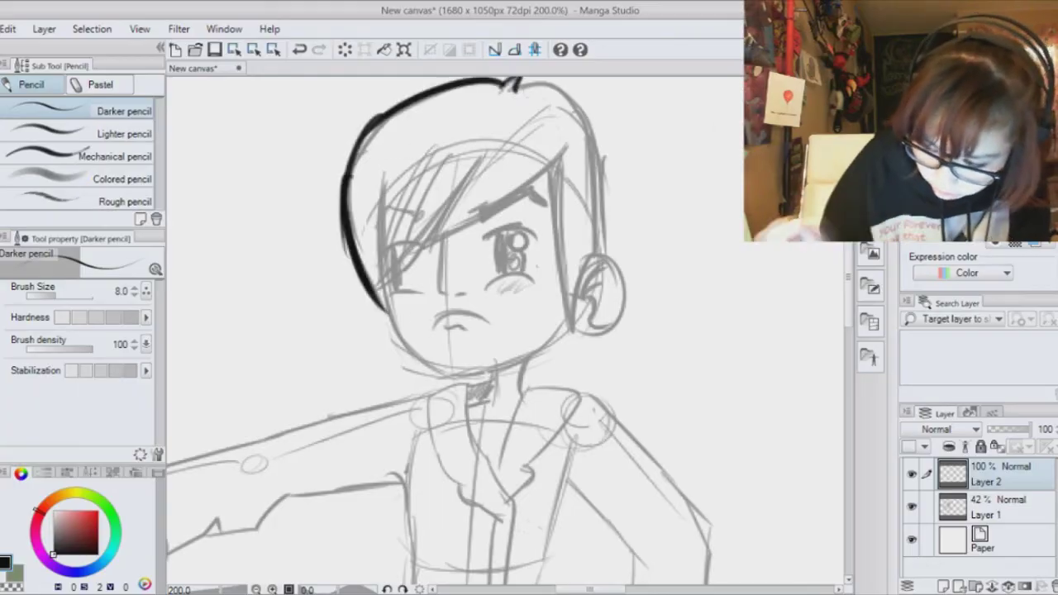
{"action": "left_click_drag", "start_coordinate": [496, 248], "coordinate": [422, 267]}
{"action": "left_click_drag", "start_coordinate": [484, 170], "coordinate": [365, 250]}
{"action": "left_click_drag", "start_coordinate": [407, 175], "coordinate": [335, 277]}
{"action": "left_click_drag", "start_coordinate": [395, 171], "coordinate": [313, 296]}
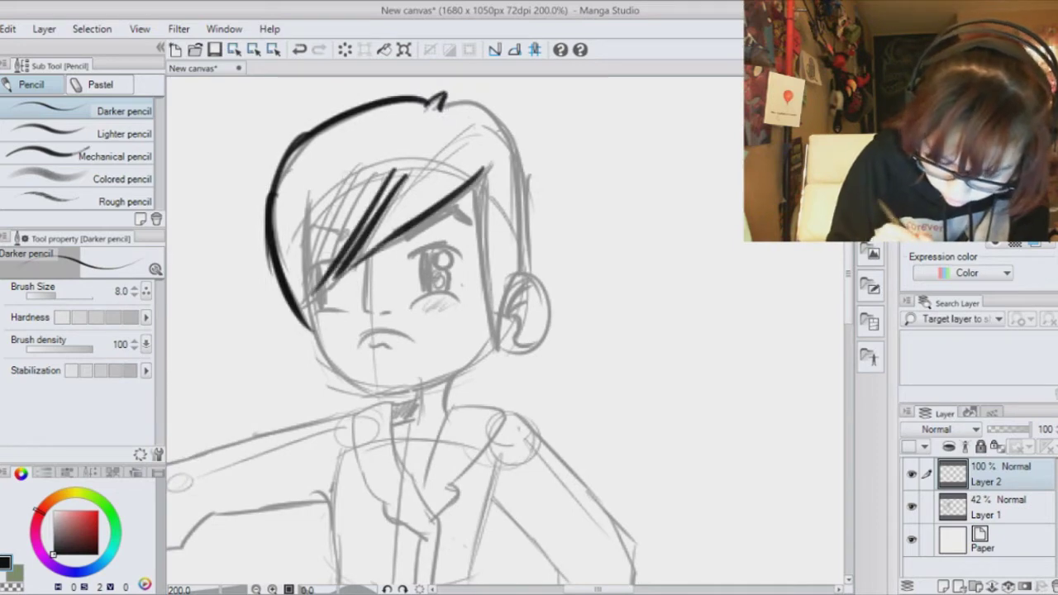
{"action": "left_click_drag", "start_coordinate": [348, 169], "coordinate": [324, 271]}
- Ink the side lock beside the face, the back-of-head contour down to the ear, and the spiky crown tuft
{"action": "left_click_drag", "start_coordinate": [483, 170], "coordinate": [498, 347]}
{"action": "left_click_drag", "start_coordinate": [498, 348], "coordinate": [528, 265]}
{"action": "left_click_drag", "start_coordinate": [446, 105], "coordinate": [530, 163]}
{"action": "left_click_drag", "start_coordinate": [528, 168], "coordinate": [532, 262]}
{"action": "left_click_drag", "start_coordinate": [415, 101], "coordinate": [489, 214]}
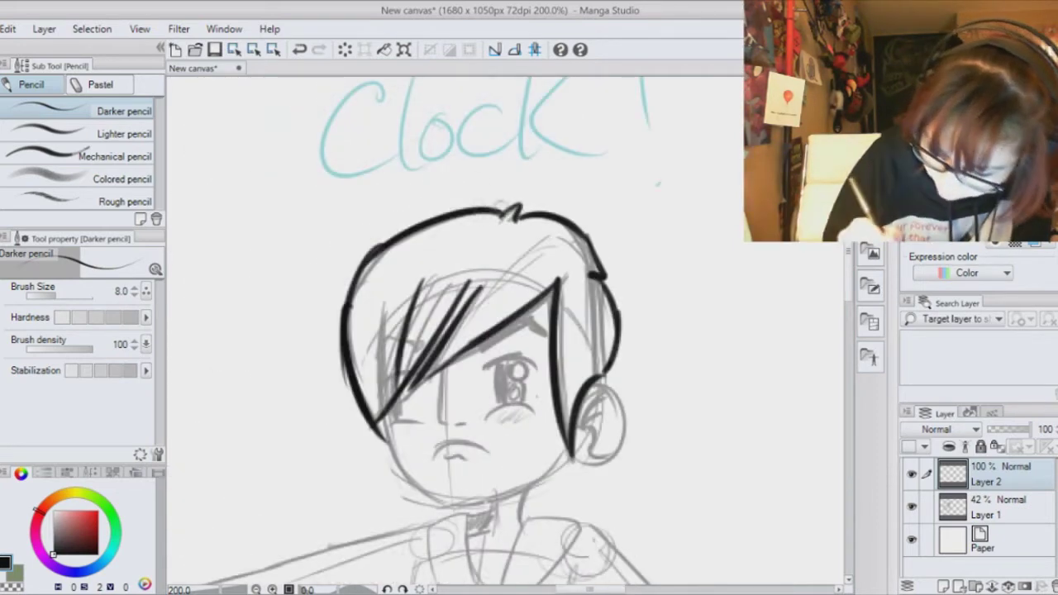
{"action": "mouse_move", "coordinate": [482, 218]}
{"action": "left_mouse_down"}
{"action": "mouse_move", "coordinate": [426, 189]}
{"action": "mouse_move", "coordinate": [457, 223]}
{"action": "left_mouse_up"}
- Ink the nose, the visible eye and the thick angry eyebrow above it
{"action": "mouse_move", "coordinate": [446, 368]}
{"action": "left_mouse_down"}
{"action": "mouse_move", "coordinate": [447, 278]}
{"action": "mouse_move", "coordinate": [484, 257]}
{"action": "left_mouse_up"}
{"action": "left_click_drag", "start_coordinate": [480, 258], "coordinate": [476, 311]}
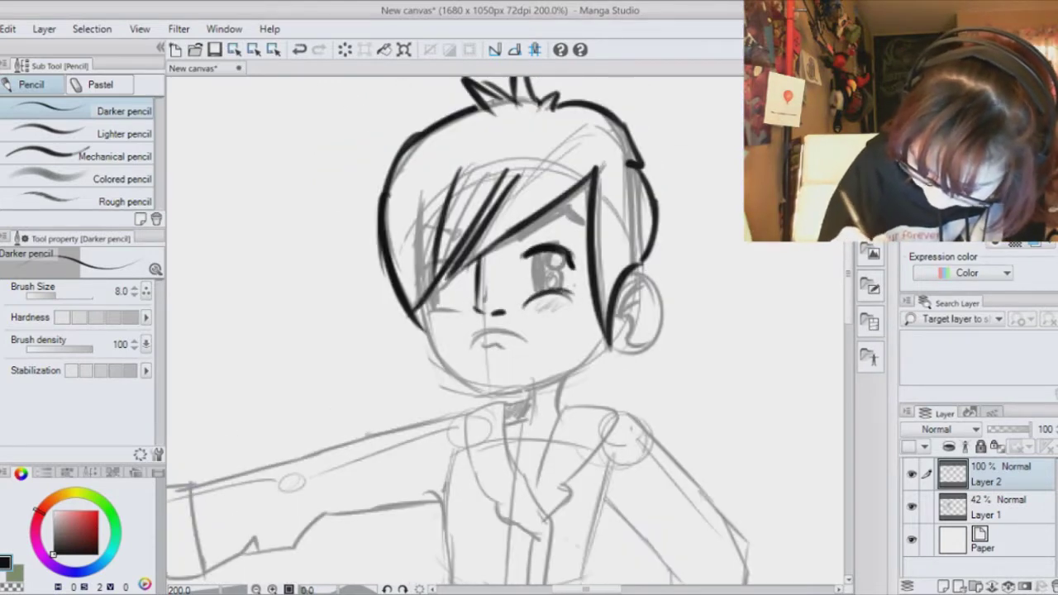
{"action": "mouse_move", "coordinate": [513, 225]}
{"action": "left_mouse_down"}
{"action": "mouse_move", "coordinate": [579, 206]}
{"action": "mouse_move", "coordinate": [605, 225]}
{"action": "left_mouse_up"}
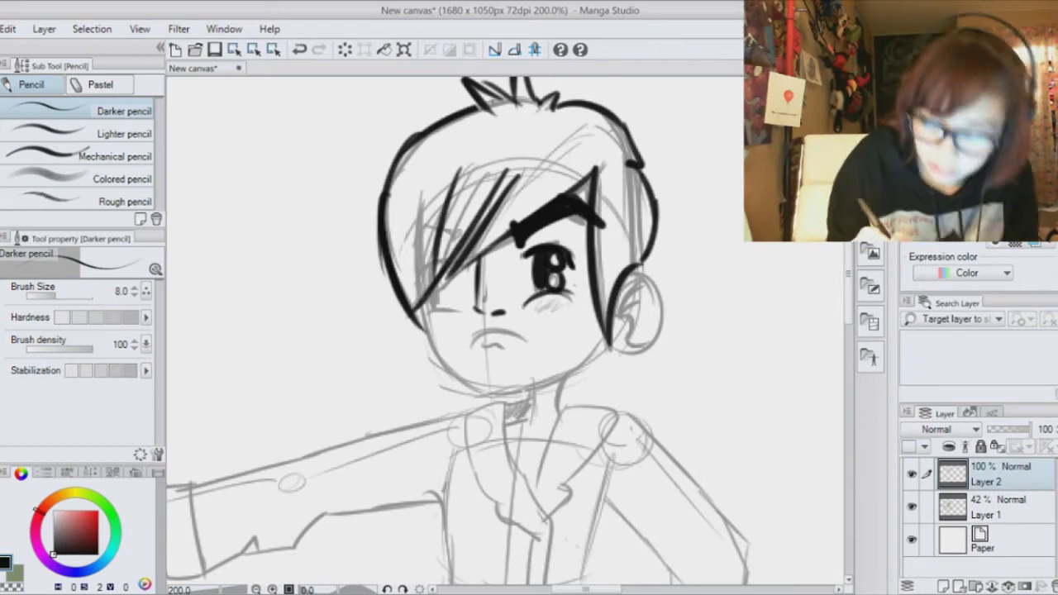
- Try inking the second eyebrow behind the fringe, and undo it
{"action": "left_click_drag", "start_coordinate": [457, 233], "coordinate": [437, 256]}
{"action": "left_click_drag", "start_coordinate": [442, 247], "coordinate": [366, 240]}
{"action": "left_click_drag", "start_coordinate": [455, 230], "coordinate": [385, 235]}
{"action": "left_click", "coordinate": [301, 52]}
{"action": "left_click", "coordinate": [301, 52]}
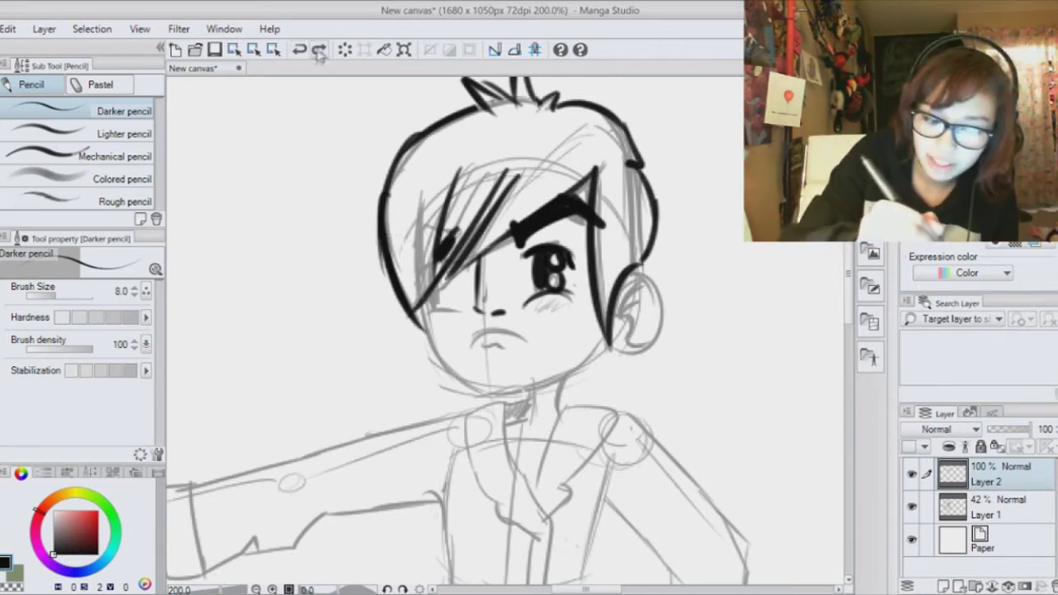
{"action": "left_click", "coordinate": [301, 51]}
{"action": "left_click", "coordinate": [300, 51]}
- Ink the frowning mouth, the ear with its inner detail, and the jawline with the neck
{"action": "left_click_drag", "start_coordinate": [485, 347], "coordinate": [512, 346]}
{"action": "mouse_move", "coordinate": [631, 271]}
{"action": "left_mouse_down"}
{"action": "mouse_move", "coordinate": [618, 353]}
{"action": "mouse_move", "coordinate": [620, 314]}
{"action": "left_mouse_up"}
{"action": "left_click_drag", "start_coordinate": [637, 306], "coordinate": [616, 347]}
{"action": "mouse_move", "coordinate": [417, 281]}
{"action": "left_mouse_down"}
{"action": "mouse_move", "coordinate": [484, 392]}
{"action": "mouse_move", "coordinate": [549, 409]}
{"action": "left_mouse_up"}
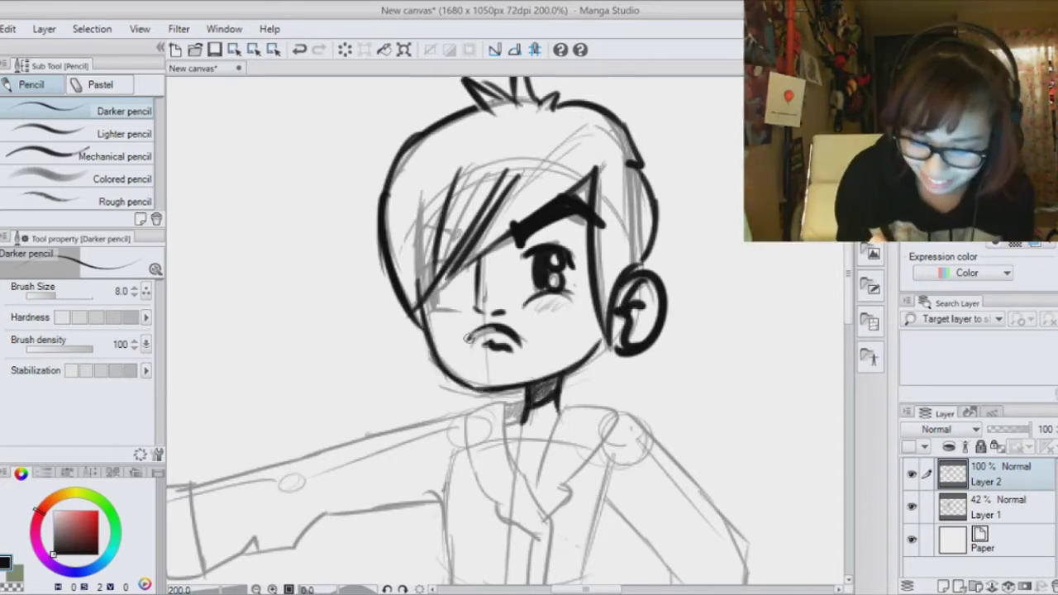
- Undo the thick mouth strokes and re-ink the frown with a thinner curved line
{"action": "key", "text": "ctrl+z"}
{"action": "key", "text": "ctrl+z"}
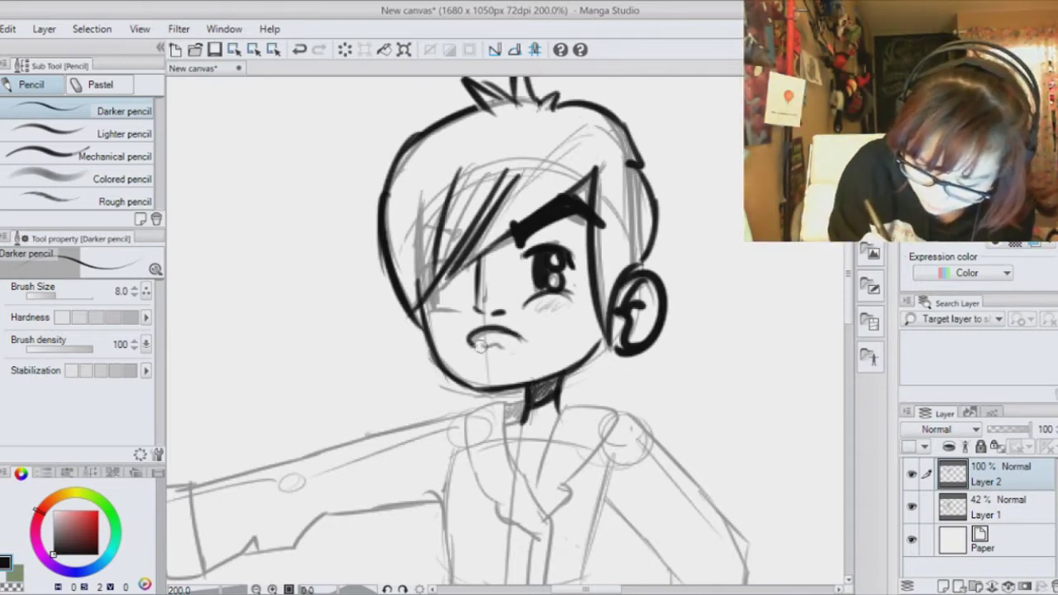
{"action": "key", "text": "ctrl+minus"}
{"action": "key", "text": "ctrl+minus"}
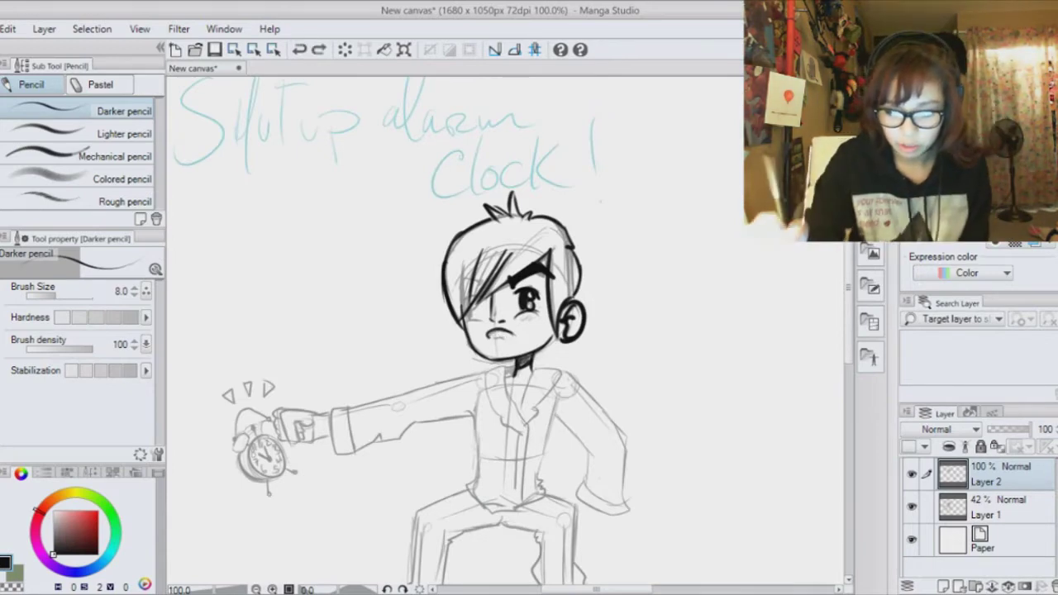
- Ink the jacket's lapels, front placket, both wrinkled sides and the pointed hem
{"action": "key", "text": "ctrl+plus"}
{"action": "key", "text": "ctrl+plus"}
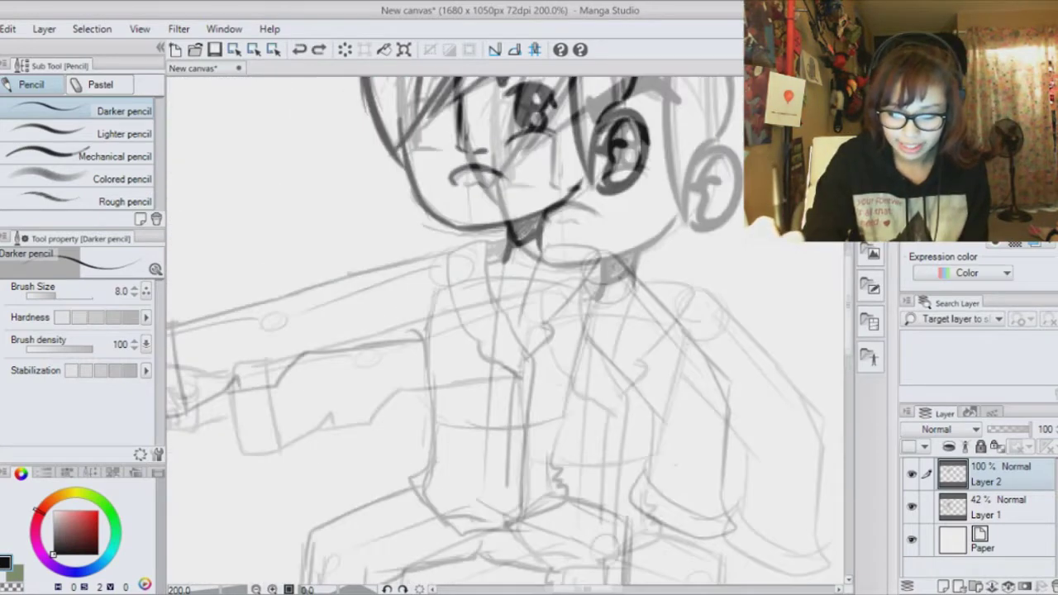
{"action": "left_click_drag", "start_coordinate": [513, 174], "coordinate": [736, 376]}
{"action": "key", "text": "ctrl+plus"}
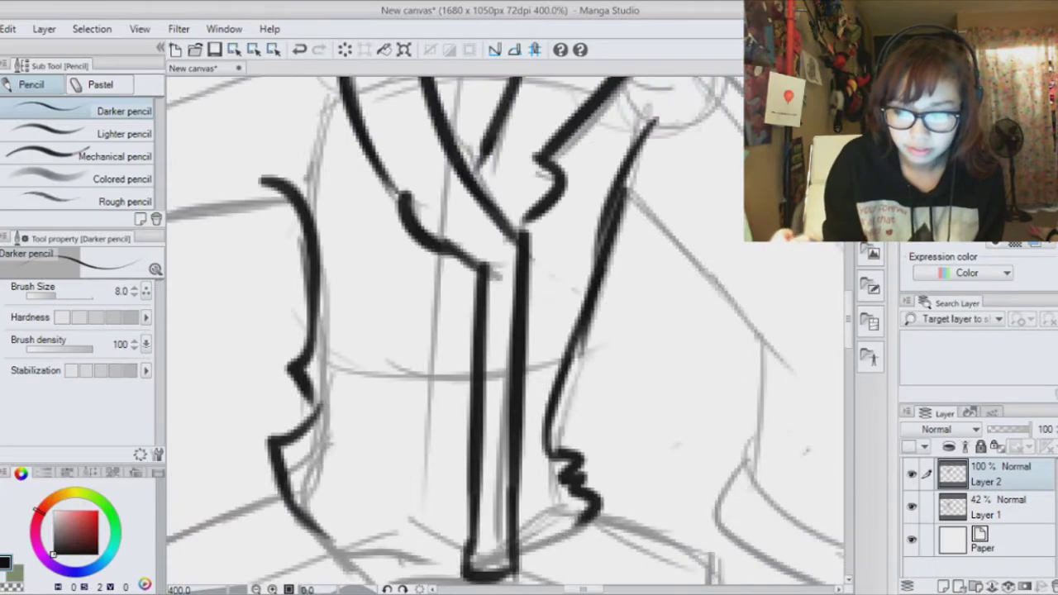
{"action": "mouse_move", "coordinate": [465, 114]}
{"action": "left_mouse_down"}
{"action": "mouse_move", "coordinate": [556, 217]}
{"action": "mouse_move", "coordinate": [703, 207]}
{"action": "left_mouse_up"}
{"action": "left_click_drag", "start_coordinate": [570, 248], "coordinate": [645, 472]}
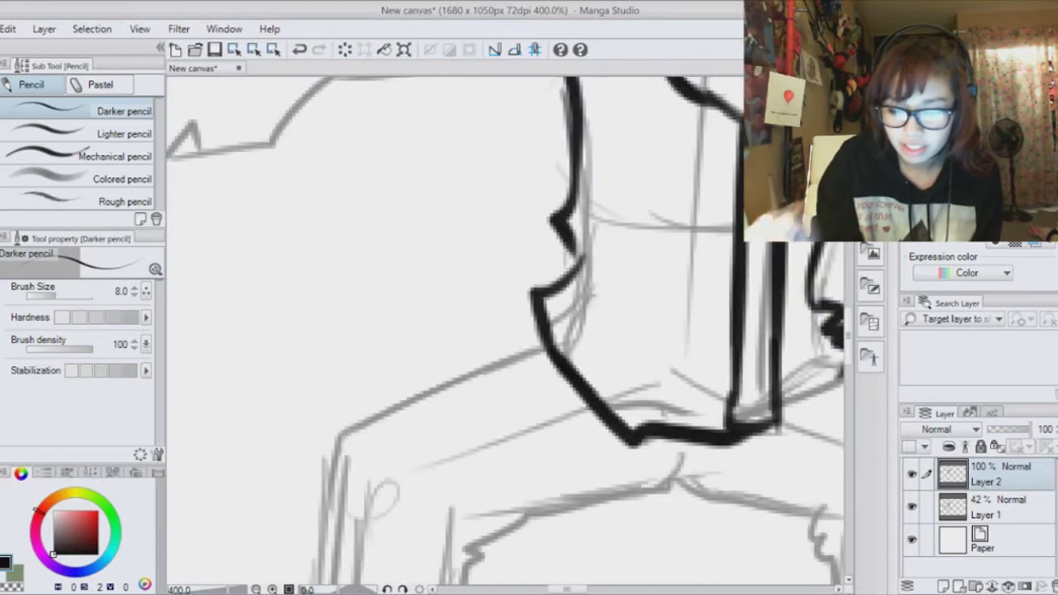
{"action": "left_click_drag", "start_coordinate": [782, 395], "coordinate": [857, 381]}
{"action": "mouse_move", "coordinate": [620, 91]}
{"action": "left_mouse_down"}
{"action": "mouse_move", "coordinate": [476, 164]}
{"action": "mouse_move", "coordinate": [365, 350]}
{"action": "mouse_move", "coordinate": [663, 579]}
{"action": "mouse_move", "coordinate": [660, 503]}
{"action": "left_mouse_up"}
- Ink the sleeve and turned-up cuff of the bent arm hanging beside the body
{"action": "key", "text": "ctrl+minus"}
{"action": "key", "text": "ctrl+minus"}
{"action": "key", "text": "ctrl+minus"}
{"action": "key", "text": "ctrl+minus"}
{"action": "key", "text": "ctrl+minus"}
{"action": "key", "text": "ctrl+minus"}
{"action": "mouse_move", "coordinate": [505, 347]}
{"action": "left_mouse_down"}
{"action": "mouse_move", "coordinate": [602, 317]}
{"action": "mouse_move", "coordinate": [499, 341]}
{"action": "mouse_move", "coordinate": [487, 234]}
{"action": "mouse_move", "coordinate": [387, 304]}
{"action": "mouse_move", "coordinate": [401, 296]}
{"action": "left_mouse_up"}
{"action": "key", "text": "ctrl+plus"}
{"action": "key", "text": "ctrl+plus"}
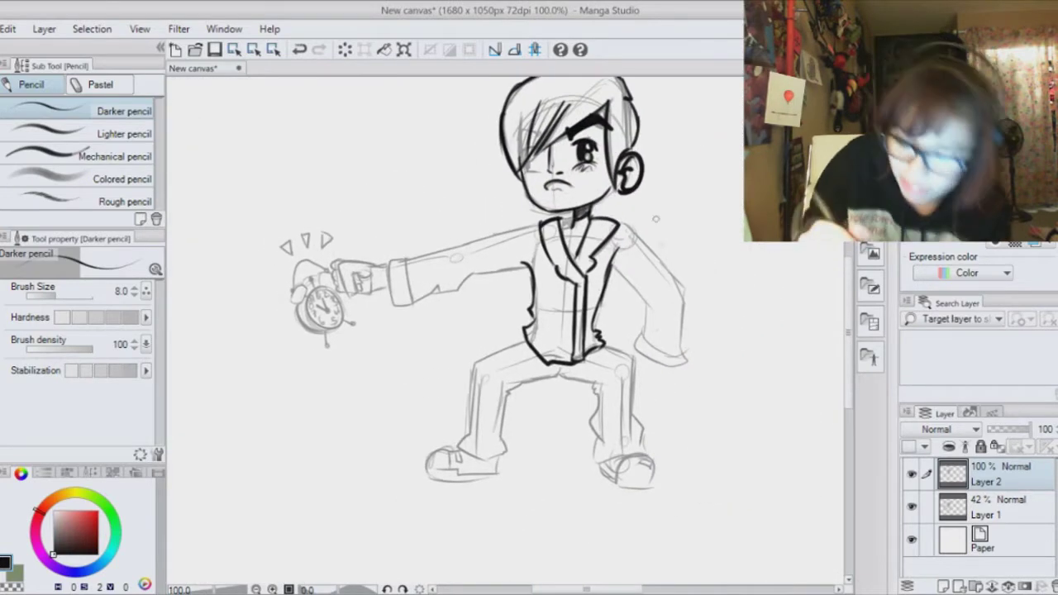
{"action": "left_click_drag", "start_coordinate": [617, 220], "coordinate": [665, 263]}
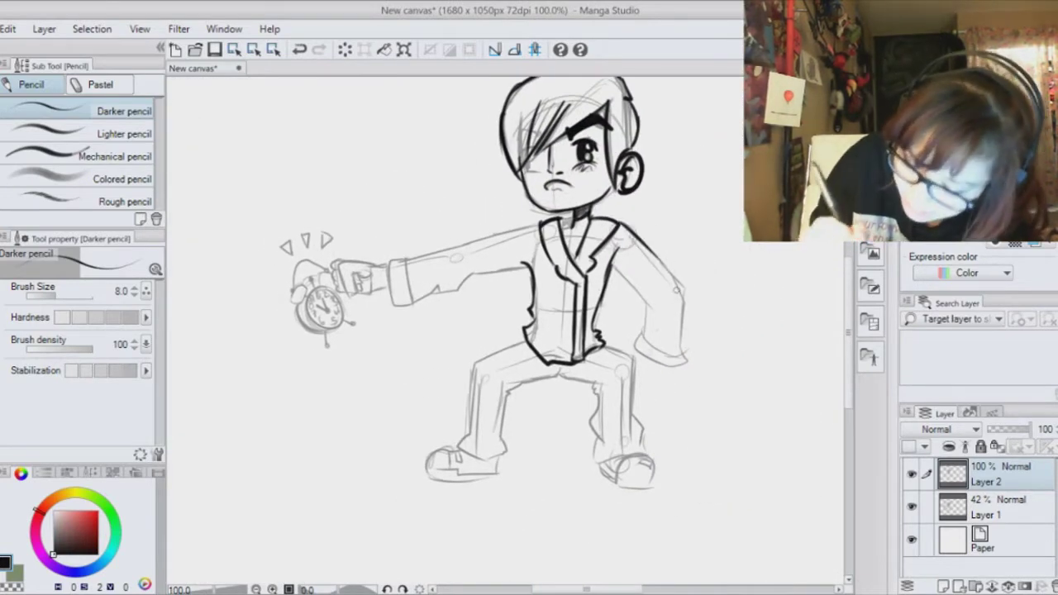
{"action": "left_click_drag", "start_coordinate": [606, 262], "coordinate": [685, 371]}
- Ink the outstretched punching arm's sleeve with its wide cuff and wrinkled underside
{"action": "key", "text": "ctrl+plus"}
{"action": "mouse_move", "coordinate": [397, 331]}
{"action": "left_mouse_down"}
{"action": "mouse_move", "coordinate": [578, 414]}
{"action": "mouse_move", "coordinate": [496, 411]}
{"action": "left_mouse_up"}
{"action": "mouse_move", "coordinate": [655, 255]}
{"action": "left_mouse_down"}
{"action": "mouse_move", "coordinate": [460, 307]}
{"action": "mouse_move", "coordinate": [437, 377]}
{"action": "left_mouse_up"}
{"action": "mouse_move", "coordinate": [453, 305]}
{"action": "left_mouse_down"}
{"action": "mouse_move", "coordinate": [463, 378]}
{"action": "mouse_move", "coordinate": [528, 354]}
{"action": "left_mouse_up"}
{"action": "left_click_drag", "start_coordinate": [528, 354], "coordinate": [639, 321]}
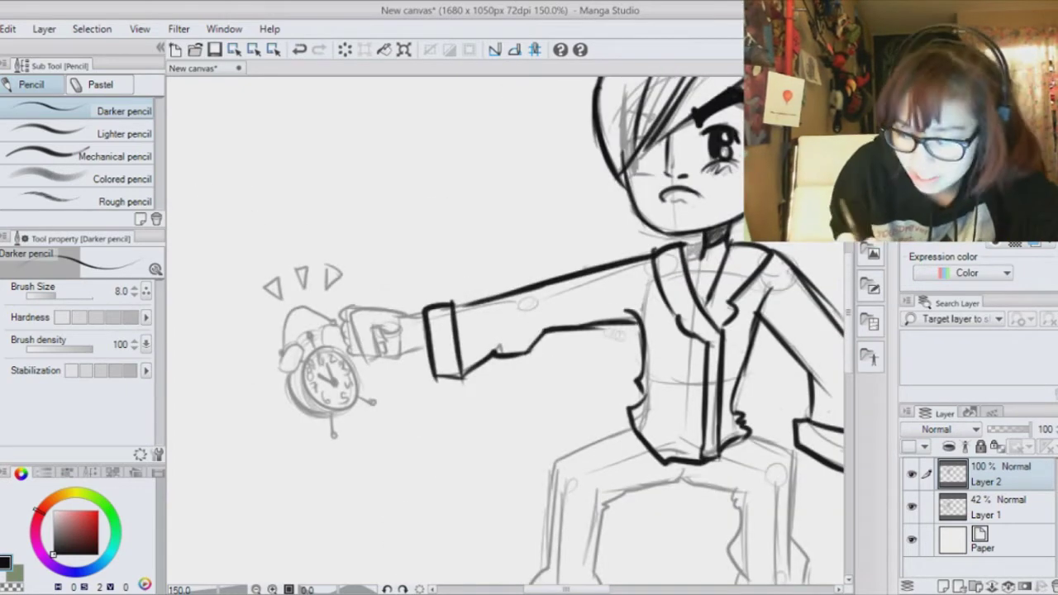
- Undo the last stroke and ink the outlines of both trouser legs with their knee folds and hems
{"action": "left_click_drag", "start_coordinate": [629, 497], "coordinate": [489, 262]}
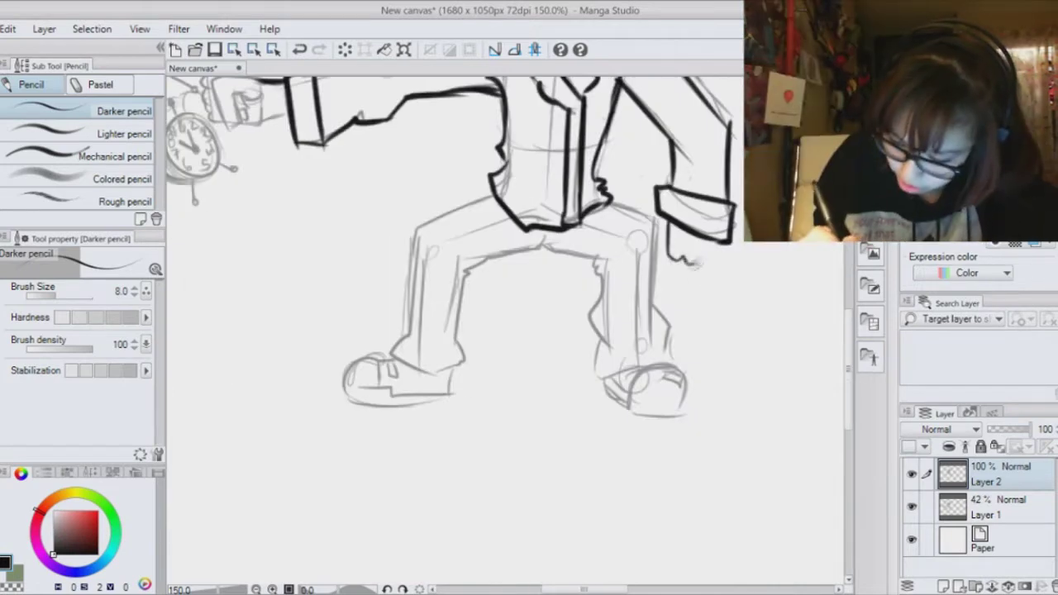
{"action": "left_click", "coordinate": [300, 50]}
{"action": "left_click_drag", "start_coordinate": [497, 207], "coordinate": [566, 220]}
{"action": "left_click_drag", "start_coordinate": [561, 209], "coordinate": [518, 226]}
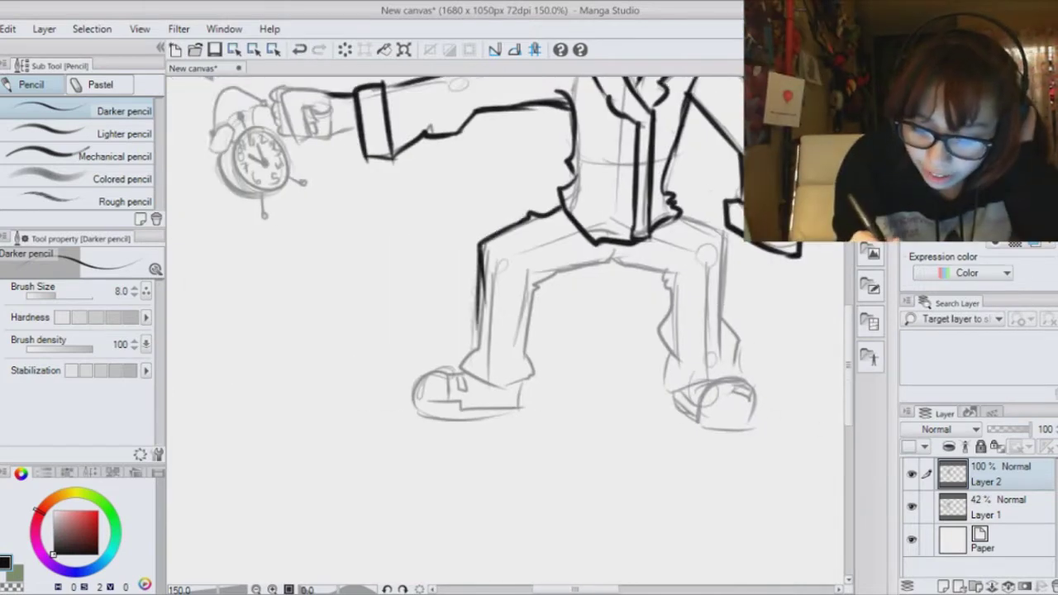
{"action": "left_click_drag", "start_coordinate": [478, 322], "coordinate": [478, 347]}
{"action": "left_click_drag", "start_coordinate": [478, 347], "coordinate": [476, 375]}
{"action": "mouse_move", "coordinate": [610, 260]}
{"action": "left_mouse_down"}
{"action": "mouse_move", "coordinate": [535, 289]}
{"action": "mouse_move", "coordinate": [535, 374]}
{"action": "left_mouse_up"}
{"action": "left_click_drag", "start_coordinate": [535, 374], "coordinate": [517, 383]}
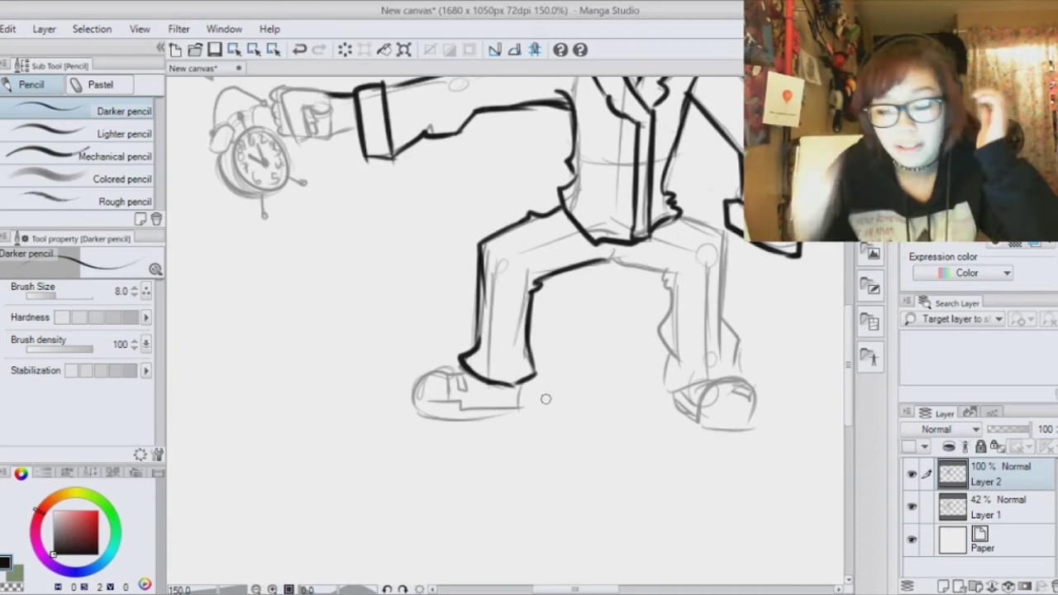
{"action": "left_click_drag", "start_coordinate": [606, 256], "coordinate": [670, 285]}
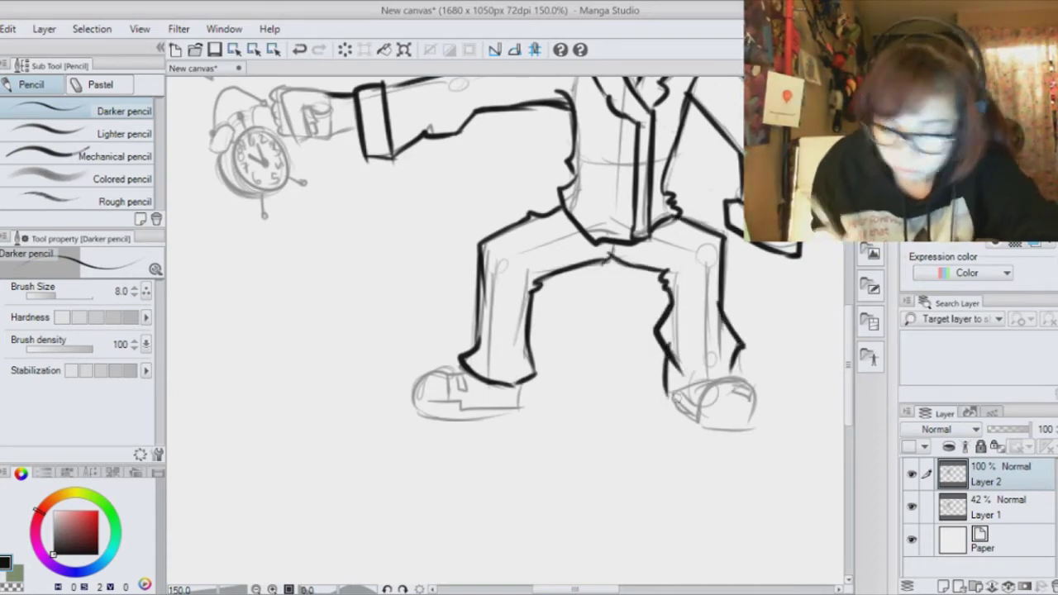
- Reduce the pencil's brush size to 5.0 and ink the back of the punching fist and its thumb
{"action": "scroll", "coordinate": [752, 373], "scroll_direction": "up", "scroll_amount": 5}
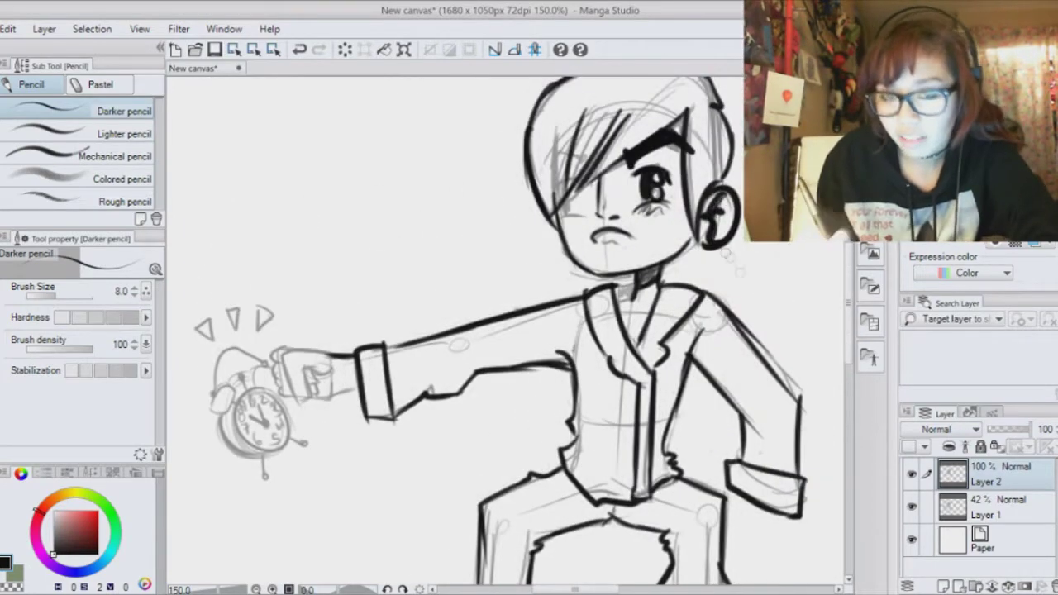
{"action": "key", "text": "ctrl+plus"}
{"action": "left_click_drag", "start_coordinate": [738, 263], "coordinate": [752, 340]}
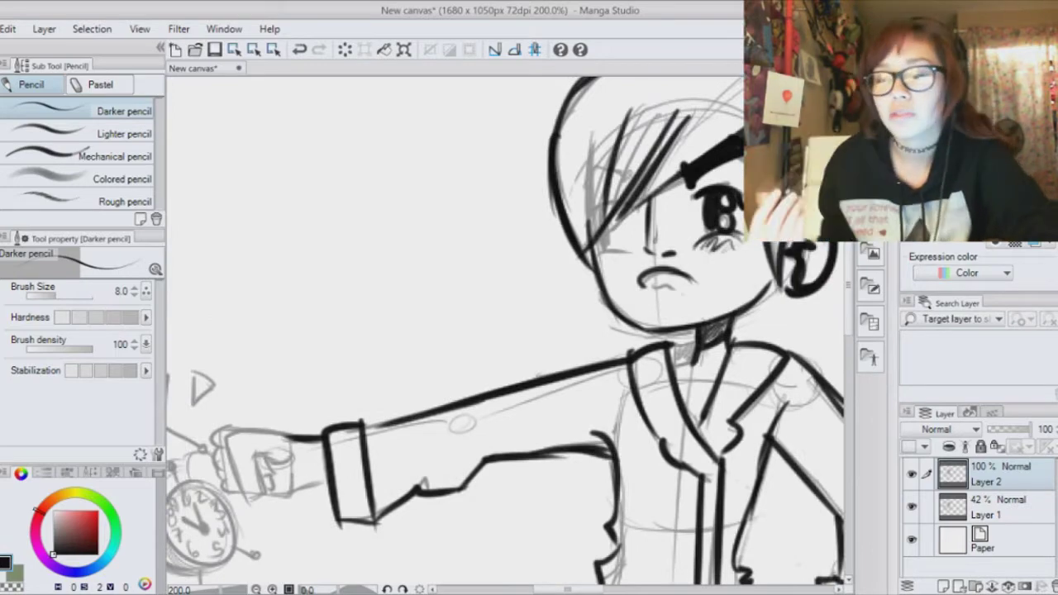
{"action": "mouse_move", "coordinate": [724, 525]}
{"action": "left_mouse_down"}
{"action": "mouse_move", "coordinate": [584, 368]}
{"action": "mouse_move", "coordinate": [706, 320]}
{"action": "left_mouse_up"}
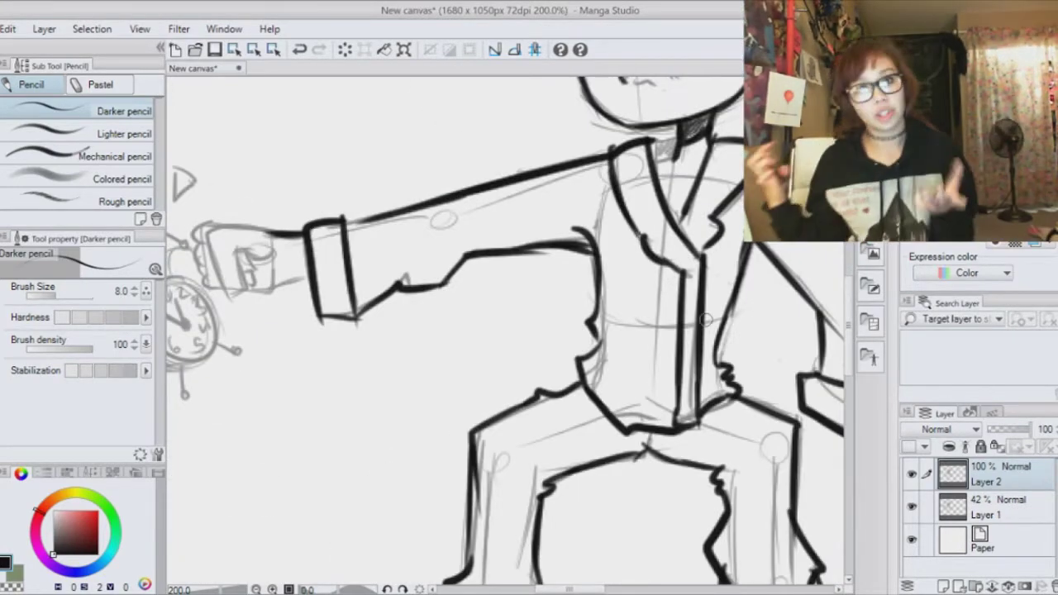
{"action": "mouse_move", "coordinate": [705, 320]}
{"action": "left_mouse_down"}
{"action": "mouse_move", "coordinate": [656, 302]}
{"action": "mouse_move", "coordinate": [565, 502]}
{"action": "mouse_move", "coordinate": [532, 244]}
{"action": "left_mouse_up"}
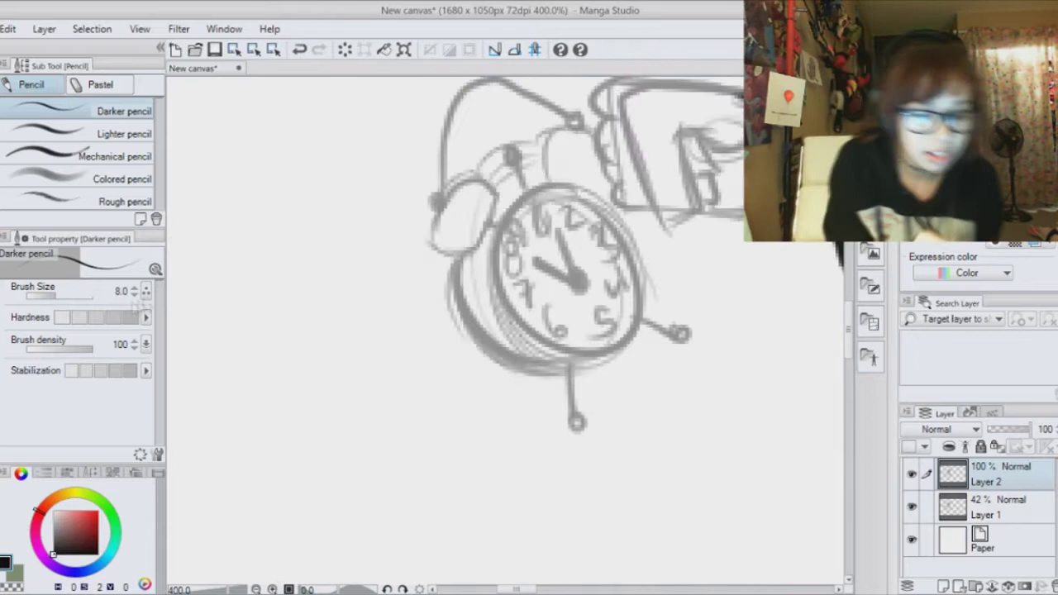
{"action": "key", "text": "ctrl+plus"}
{"action": "left_click_drag", "start_coordinate": [686, 182], "coordinate": [392, 472]}
{"action": "left_click_drag", "start_coordinate": [413, 171], "coordinate": [707, 161]}
{"action": "mouse_move", "coordinate": [436, 154]}
{"action": "left_mouse_down"}
{"action": "mouse_move", "coordinate": [525, 403]}
{"action": "mouse_move", "coordinate": [588, 382]}
{"action": "left_mouse_up"}
{"action": "left_click_drag", "start_coordinate": [558, 225], "coordinate": [587, 382]}
{"action": "left_click_drag", "start_coordinate": [558, 224], "coordinate": [616, 291]}
{"action": "left_click_drag", "start_coordinate": [616, 291], "coordinate": [716, 251]}
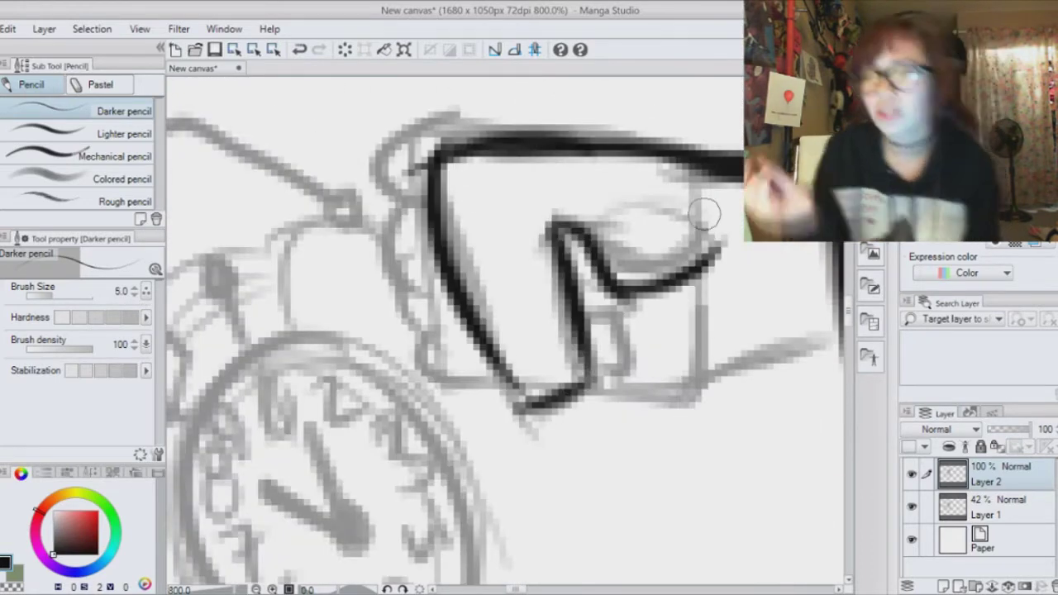
- Ink the fist's knuckles on the clock side and the underside of the hand and wrist
{"action": "left_click_drag", "start_coordinate": [453, 121], "coordinate": [389, 196]}
{"action": "mouse_move", "coordinate": [405, 203]}
{"action": "left_mouse_down"}
{"action": "mouse_move", "coordinate": [399, 276]}
{"action": "mouse_move", "coordinate": [432, 349]}
{"action": "left_mouse_up"}
{"action": "left_click_drag", "start_coordinate": [423, 350], "coordinate": [495, 383]}
{"action": "left_click_drag", "start_coordinate": [590, 312], "coordinate": [597, 386]}
{"action": "mouse_move", "coordinate": [596, 388]}
{"action": "left_mouse_down"}
{"action": "mouse_move", "coordinate": [701, 398]}
{"action": "mouse_move", "coordinate": [827, 343]}
{"action": "left_mouse_up"}
- Fill the shadow gaps beside the fist's fingers and under the thumb with solid black
{"action": "key", "text": "ctrl+minus"}
{"action": "key", "text": "ctrl+minus"}
{"action": "key", "text": "ctrl+minus"}
{"action": "key", "text": "ctrl+plus"}
{"action": "key", "text": "ctrl+plus"}
{"action": "key", "text": "ctrl+plus"}
{"action": "left_click_drag", "start_coordinate": [495, 331], "coordinate": [529, 387]}
{"action": "left_click_drag", "start_coordinate": [608, 321], "coordinate": [628, 363]}
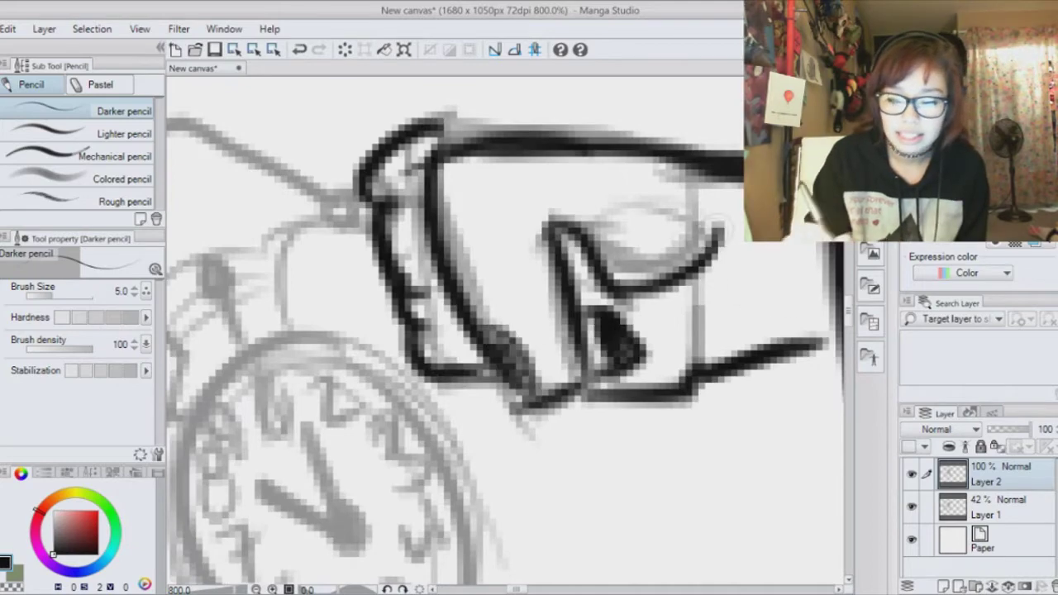
- Ink the hand showing below the bent arm's cuff
{"action": "key", "text": "ctrl+0"}
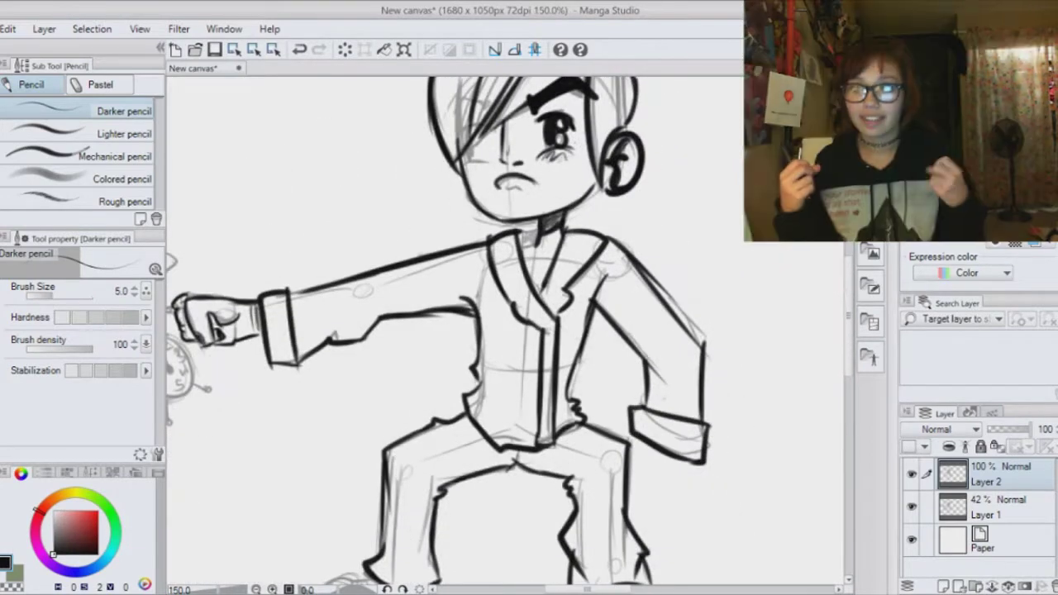
{"action": "key", "text": "ctrl+plus"}
{"action": "left_click_drag", "start_coordinate": [506, 496], "coordinate": [524, 214]}
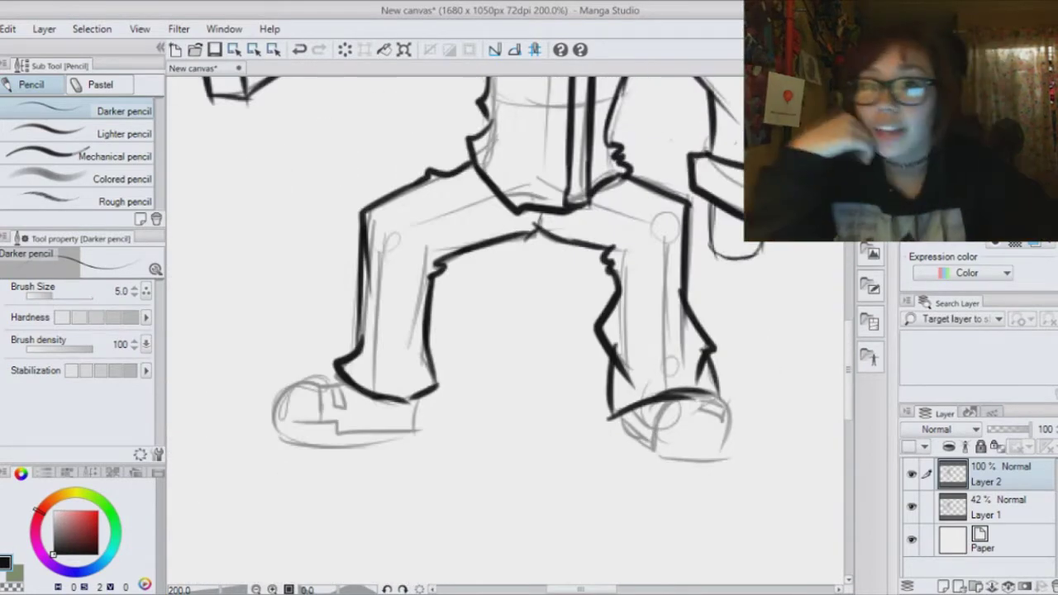
{"action": "left_click_drag", "start_coordinate": [709, 204], "coordinate": [710, 250]}
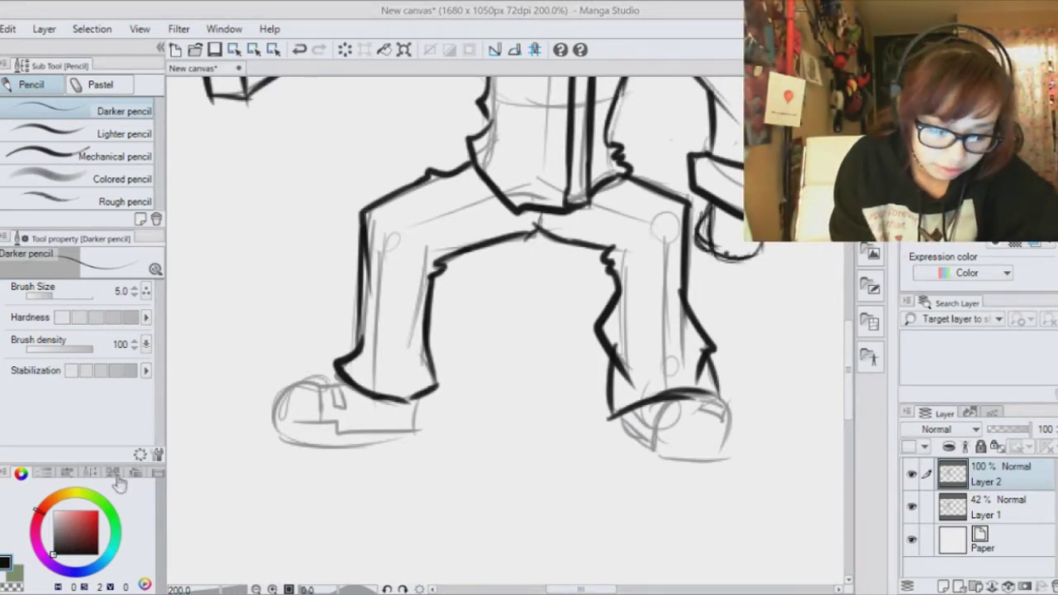
- Ink the rounded shoe below the trouser leg on the bent arm's side
{"action": "key", "text": "ctrl+plus"}
{"action": "key", "text": "ctrl+plus"}
{"action": "left_click_drag", "start_coordinate": [686, 463], "coordinate": [500, 354]}
{"action": "mouse_move", "coordinate": [610, 452]}
{"action": "left_mouse_down"}
{"action": "mouse_move", "coordinate": [751, 418]}
{"action": "mouse_move", "coordinate": [774, 444]}
{"action": "left_mouse_up"}
{"action": "left_click_drag", "start_coordinate": [549, 399], "coordinate": [607, 453]}
{"action": "left_click_drag", "start_coordinate": [755, 359], "coordinate": [752, 449]}
{"action": "left_click_drag", "start_coordinate": [555, 384], "coordinate": [609, 417]}
- Ink the other shoe on the punching arm's side with its toe, sole and tongue details
{"action": "left_click_drag", "start_coordinate": [249, 348], "coordinate": [699, 268]}
{"action": "left_click_drag", "start_coordinate": [372, 331], "coordinate": [672, 298]}
{"action": "mouse_move", "coordinate": [604, 268]}
{"action": "left_mouse_down"}
{"action": "mouse_move", "coordinate": [706, 277]}
{"action": "mouse_move", "coordinate": [728, 342]}
{"action": "left_mouse_up"}
{"action": "mouse_move", "coordinate": [728, 339]}
{"action": "left_mouse_down"}
{"action": "mouse_move", "coordinate": [392, 337]}
{"action": "mouse_move", "coordinate": [539, 308]}
{"action": "left_mouse_up"}
{"action": "left_click_drag", "start_coordinate": [314, 288], "coordinate": [528, 290]}
{"action": "left_click_drag", "start_coordinate": [367, 248], "coordinate": [362, 281]}
{"action": "left_click_drag", "start_coordinate": [372, 213], "coordinate": [417, 217]}
{"action": "left_click_drag", "start_coordinate": [386, 220], "coordinate": [408, 263]}
- Ink the alarm clock's round face, casing, two bells, hammer and ball-tipped legs
{"action": "left_click_drag", "start_coordinate": [397, 182], "coordinate": [562, 497]}
{"action": "left_click_drag", "start_coordinate": [240, 348], "coordinate": [529, 248]}
{"action": "left_click_drag", "start_coordinate": [447, 152], "coordinate": [413, 172]}
{"action": "key", "text": "ctrl+z"}
{"action": "mouse_move", "coordinate": [359, 220]}
{"action": "left_mouse_down"}
{"action": "mouse_move", "coordinate": [383, 156]}
{"action": "mouse_move", "coordinate": [359, 220]}
{"action": "left_mouse_up"}
{"action": "left_click_drag", "start_coordinate": [380, 194], "coordinate": [395, 193]}
{"action": "mouse_move", "coordinate": [420, 158]}
{"action": "left_mouse_down"}
{"action": "mouse_move", "coordinate": [402, 124]}
{"action": "mouse_move", "coordinate": [486, 105]}
{"action": "left_mouse_up"}
{"action": "mouse_move", "coordinate": [442, 148]}
{"action": "left_mouse_down"}
{"action": "mouse_move", "coordinate": [494, 147]}
{"action": "mouse_move", "coordinate": [496, 157]}
{"action": "left_mouse_up"}
{"action": "mouse_move", "coordinate": [350, 223]}
{"action": "left_mouse_down"}
{"action": "mouse_move", "coordinate": [463, 341]}
{"action": "mouse_move", "coordinate": [469, 384]}
{"action": "left_mouse_up"}
{"action": "left_click_drag", "start_coordinate": [467, 386], "coordinate": [473, 395]}
{"action": "left_click_drag", "start_coordinate": [539, 286], "coordinate": [574, 304]}
{"action": "left_click_drag", "start_coordinate": [361, 232], "coordinate": [424, 326]}
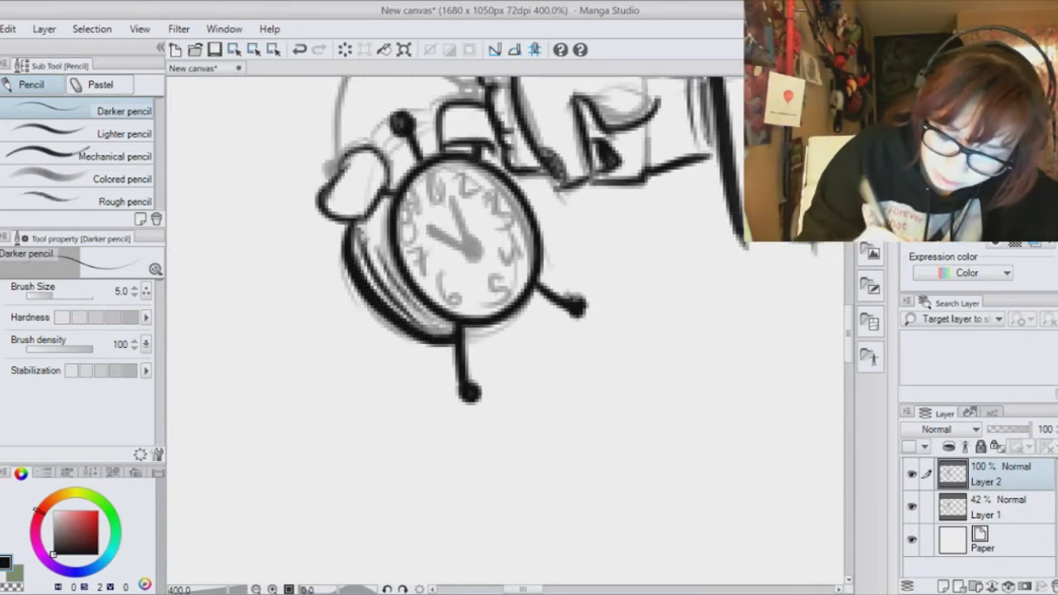
- Ink the casing's inner contour line and the handle arching between the clock's two bells
{"action": "left_click_drag", "start_coordinate": [378, 250], "coordinate": [442, 326]}
{"action": "left_click_drag", "start_coordinate": [463, 248], "coordinate": [501, 359]}
{"action": "left_click_drag", "start_coordinate": [372, 278], "coordinate": [501, 207]}
{"action": "left_click_drag", "start_coordinate": [503, 195], "coordinate": [506, 208]}
- Ink the alarm clock's two hands and the numerals around its dial
{"action": "left_click_drag", "start_coordinate": [487, 309], "coordinate": [513, 365]}
{"action": "left_click_drag", "start_coordinate": [469, 339], "coordinate": [507, 364]}
{"action": "mouse_move", "coordinate": [462, 290]}
{"action": "left_mouse_down"}
{"action": "mouse_move", "coordinate": [472, 315]}
{"action": "mouse_move", "coordinate": [489, 309]}
{"action": "left_mouse_up"}
{"action": "left_click_drag", "start_coordinate": [497, 279], "coordinate": [503, 296]}
{"action": "mouse_move", "coordinate": [519, 301]}
{"action": "left_mouse_down"}
{"action": "mouse_move", "coordinate": [546, 319]}
{"action": "mouse_move", "coordinate": [544, 356]}
{"action": "left_mouse_up"}
{"action": "left_click_drag", "start_coordinate": [543, 359], "coordinate": [549, 378]}
{"action": "mouse_move", "coordinate": [547, 384]}
{"action": "left_mouse_down"}
{"action": "mouse_move", "coordinate": [530, 412]}
{"action": "mouse_move", "coordinate": [507, 416]}
{"action": "left_mouse_up"}
{"action": "left_click_drag", "start_coordinate": [476, 382], "coordinate": [486, 413]}
{"action": "left_click_drag", "start_coordinate": [455, 364], "coordinate": [456, 387]}
{"action": "left_click_drag", "start_coordinate": [441, 316], "coordinate": [449, 336]}
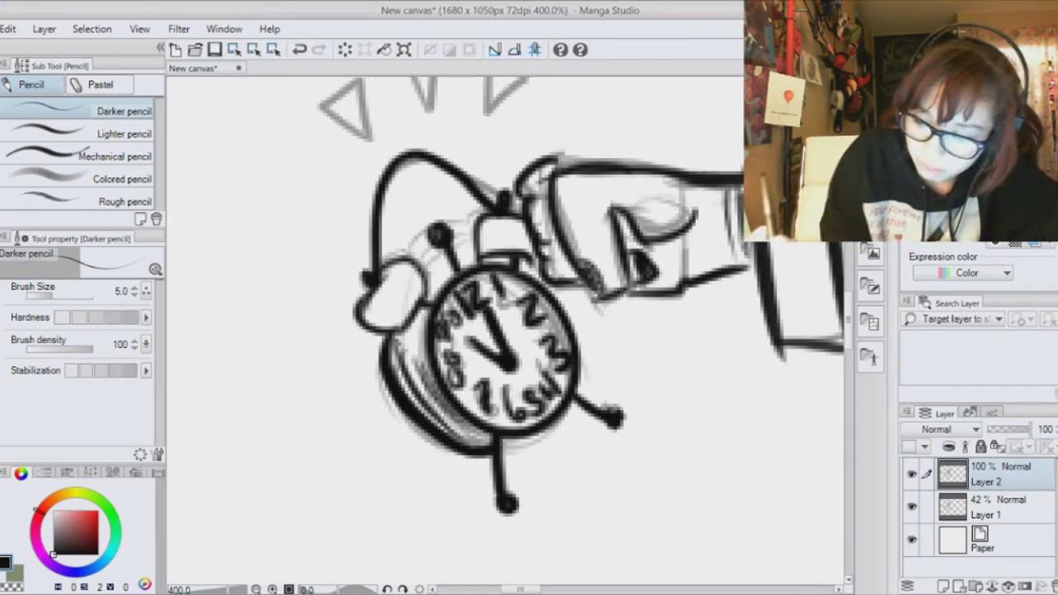
- Hide the pencil sketch on Layer 1 and set the pencil's brush size to 5.0
{"action": "key", "text": "ctrl+minus"}
{"action": "key", "text": "ctrl+minus"}
{"action": "key", "text": "ctrl+minus"}
{"action": "left_click", "coordinate": [912, 506]}
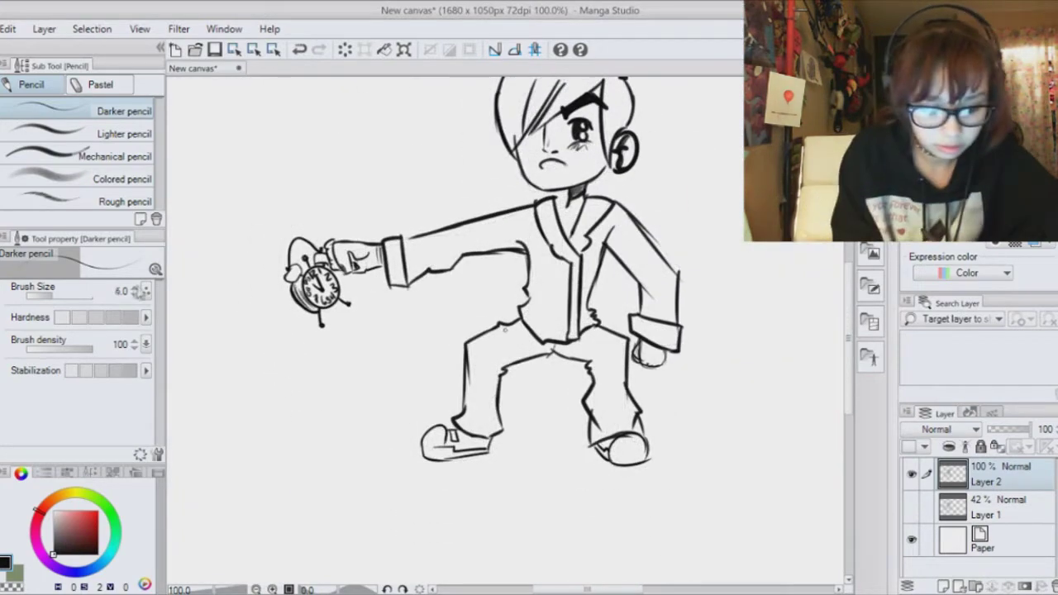
{"action": "left_click", "coordinate": [135, 295]}
{"action": "key", "text": "ctrl+plus"}
{"action": "left_click_drag", "start_coordinate": [584, 324], "coordinate": [612, 319]}
{"action": "left_click_drag", "start_coordinate": [583, 344], "coordinate": [612, 341]}
{"action": "left_click_drag", "start_coordinate": [508, 211], "coordinate": [650, 293]}
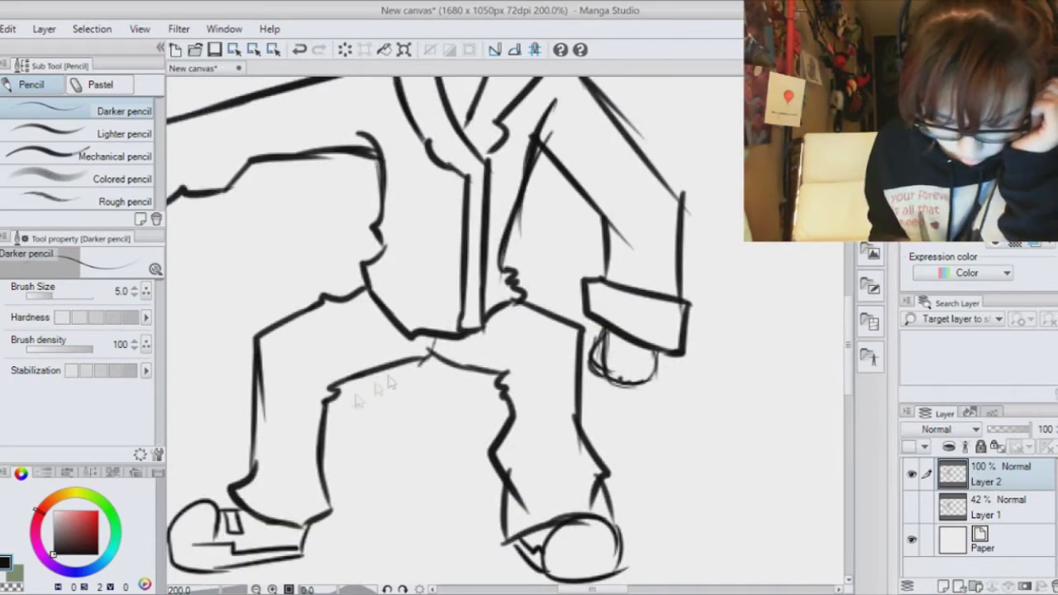
{"action": "left_click_drag", "start_coordinate": [722, 390], "coordinate": [757, 522]}
{"action": "key", "text": "ctrl+z"}
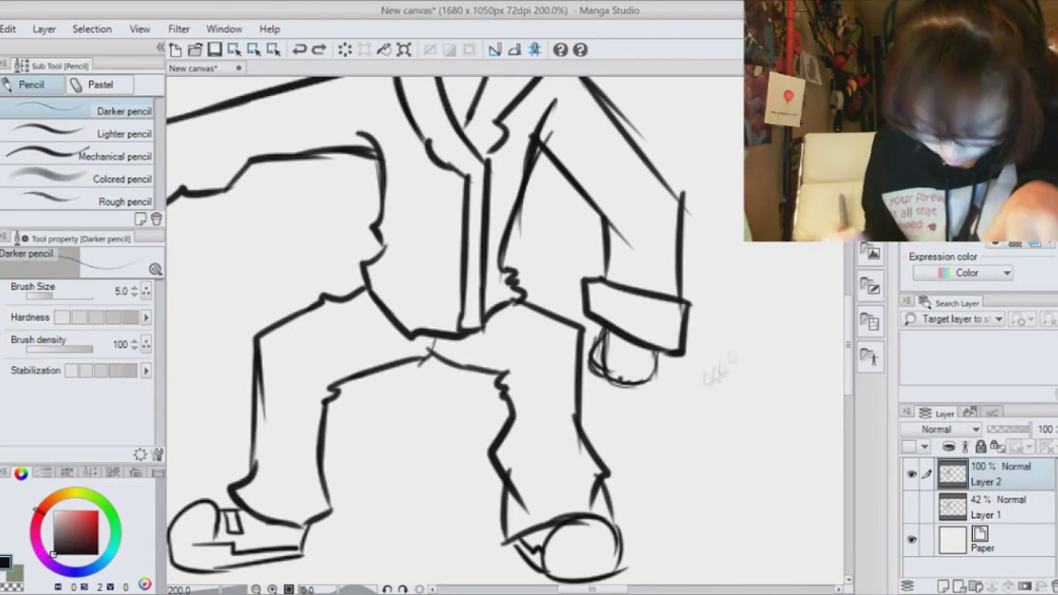
{"action": "left_click_drag", "start_coordinate": [719, 382], "coordinate": [695, 537]}
{"action": "key", "text": "ctrl+z"}
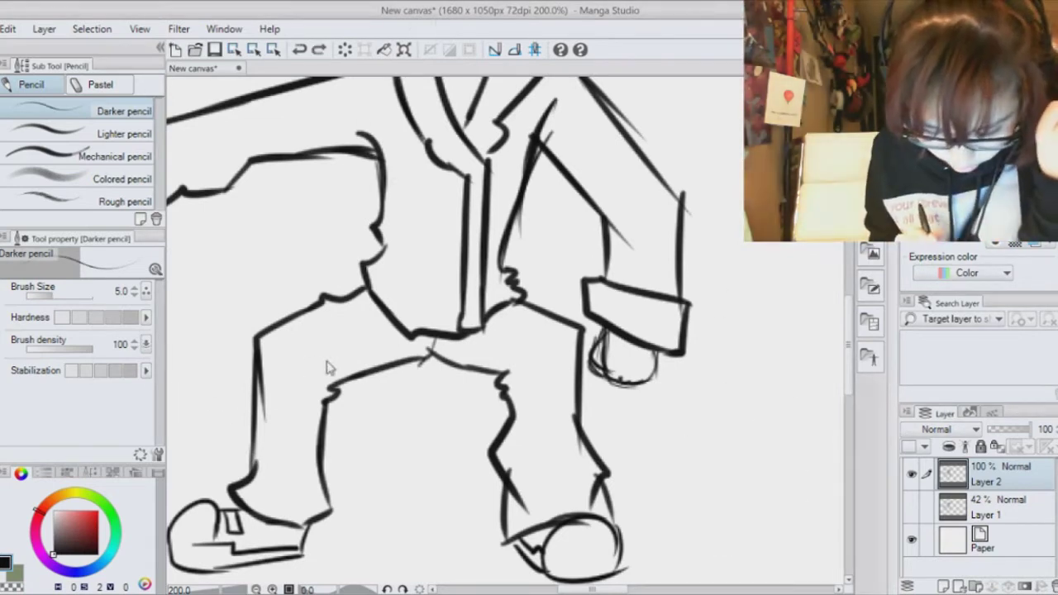
{"action": "left_click_drag", "start_coordinate": [721, 150], "coordinate": [728, 541]}
{"action": "key", "text": "ctrl+z"}
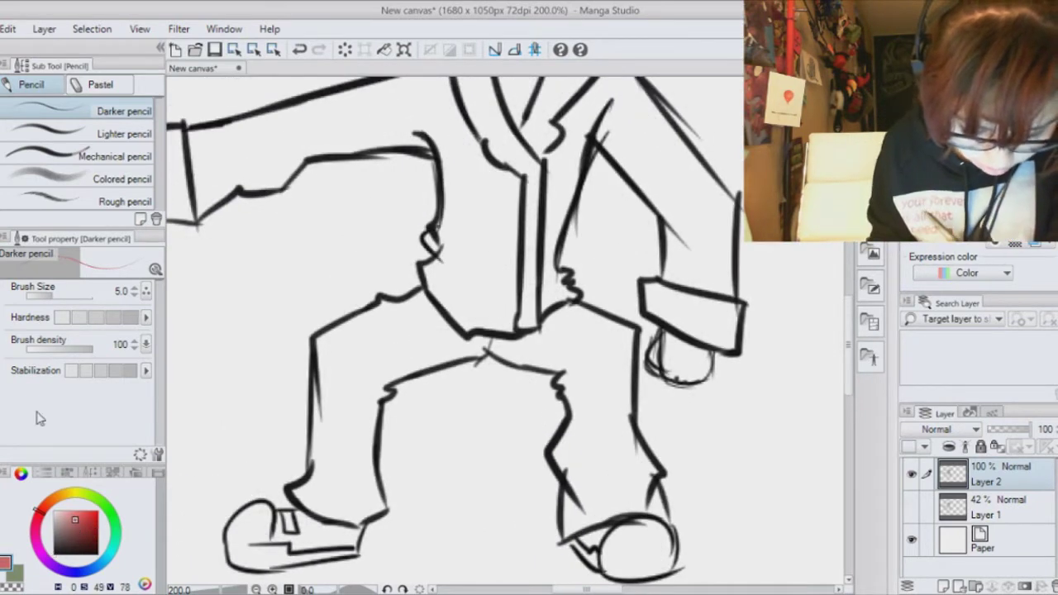
- Switch to the Opaque watercolor brush, hide the sketch on Layer 1 and make Layer 2 active
{"action": "key", "text": "b"}
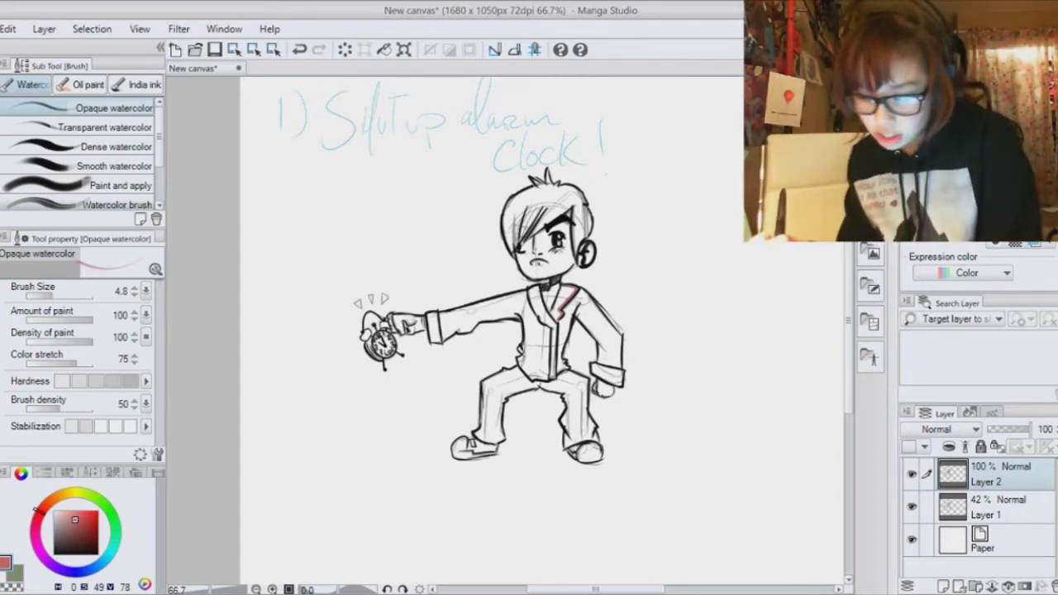
{"action": "key", "text": "ctrl+plus"}
{"action": "key", "text": "ctrl+plus"}
{"action": "left_click", "coordinate": [928, 508]}
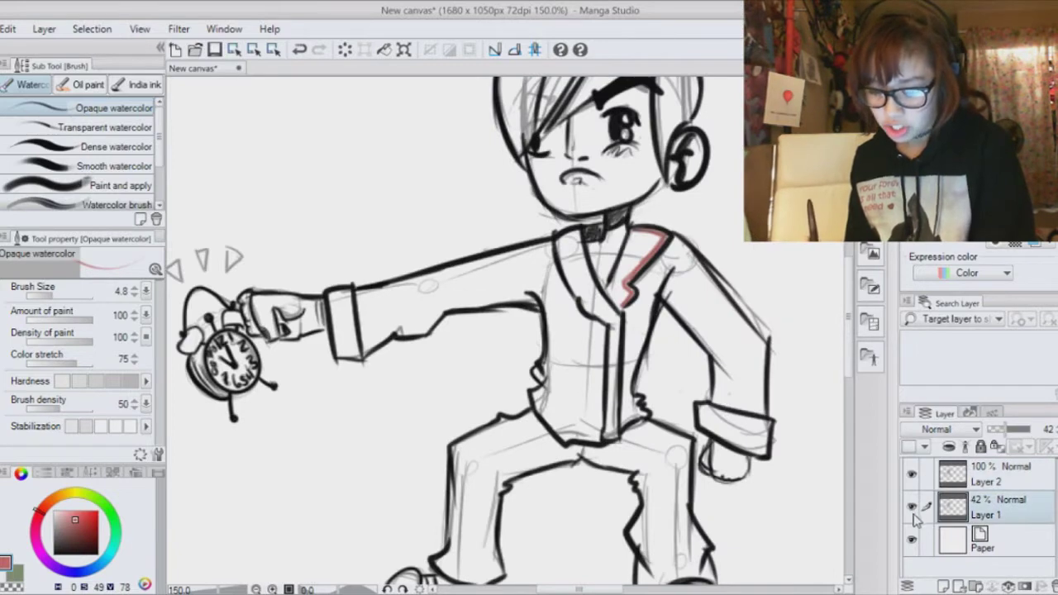
{"action": "left_click", "coordinate": [912, 506]}
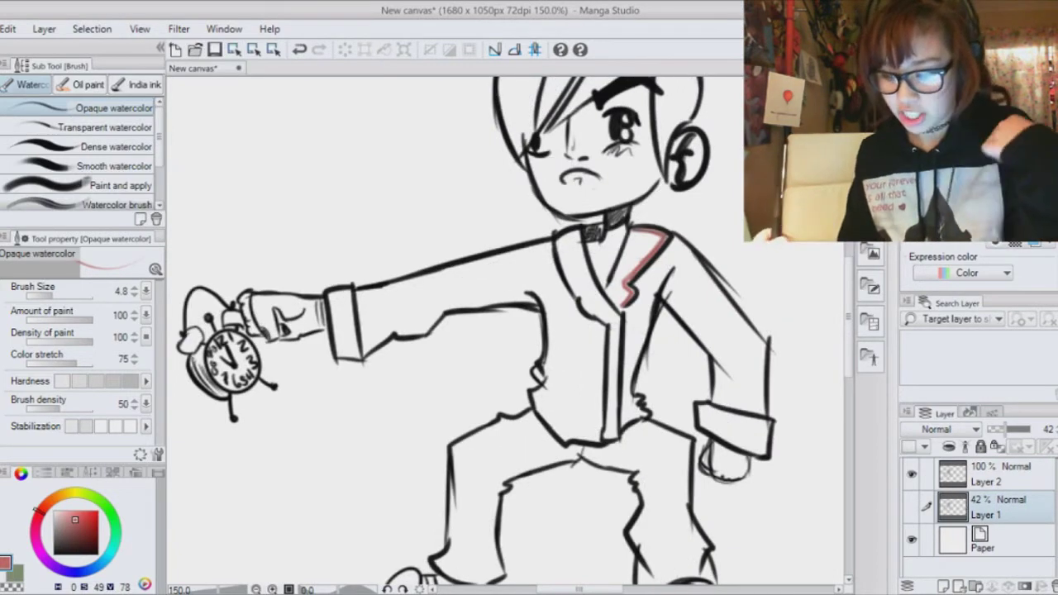
{"action": "key", "text": "ctrl+plus"}
{"action": "left_click", "coordinate": [1024, 473]}
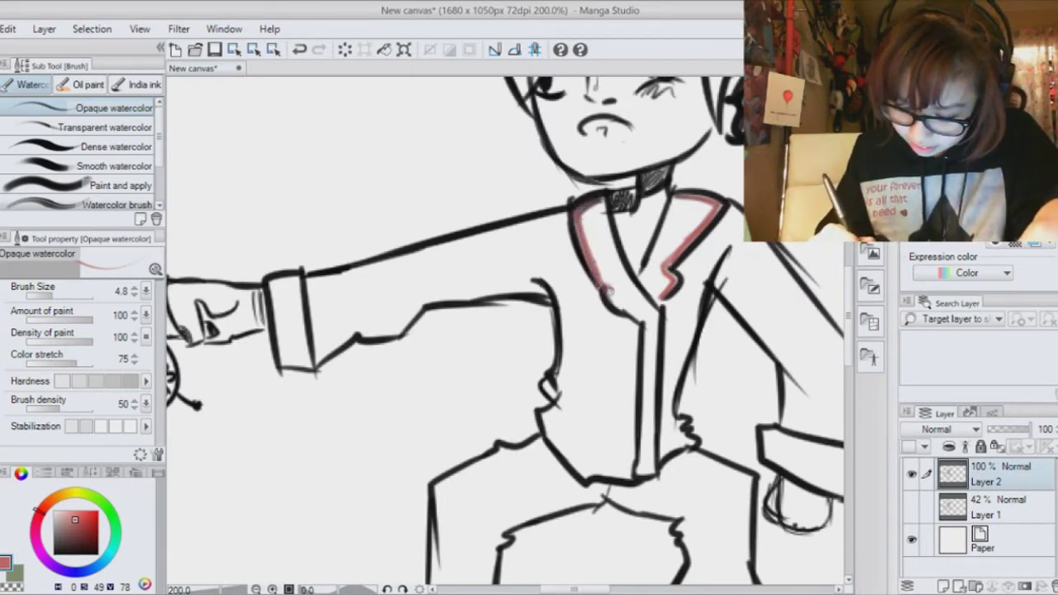
- Paint the lapel on the punching arm's side, the front placket edge and both cuffs in muted red
{"action": "left_click_drag", "start_coordinate": [606, 287], "coordinate": [635, 308]}
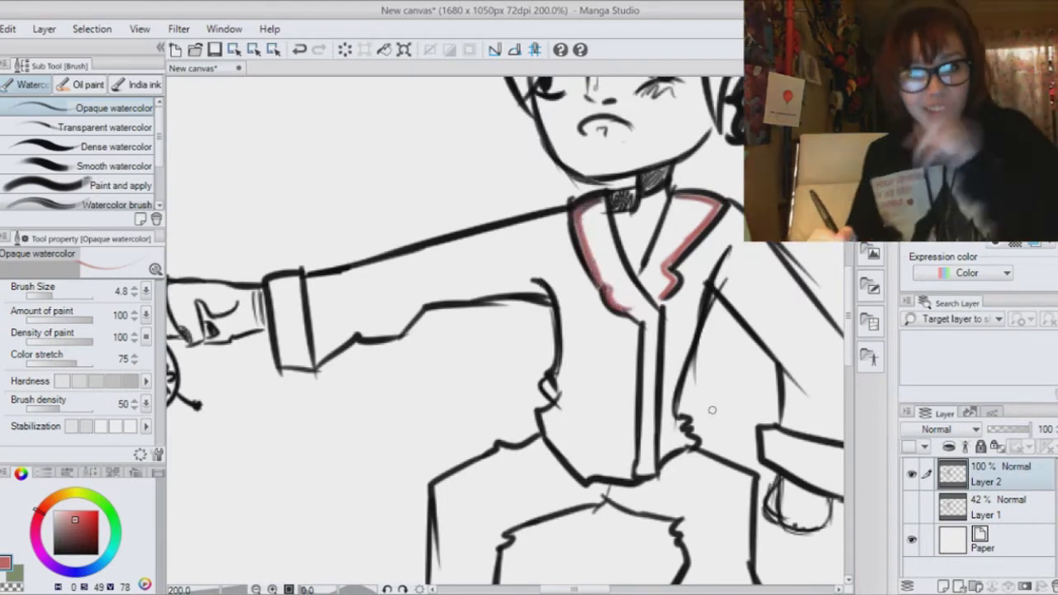
{"action": "left_click_drag", "start_coordinate": [637, 311], "coordinate": [640, 476]}
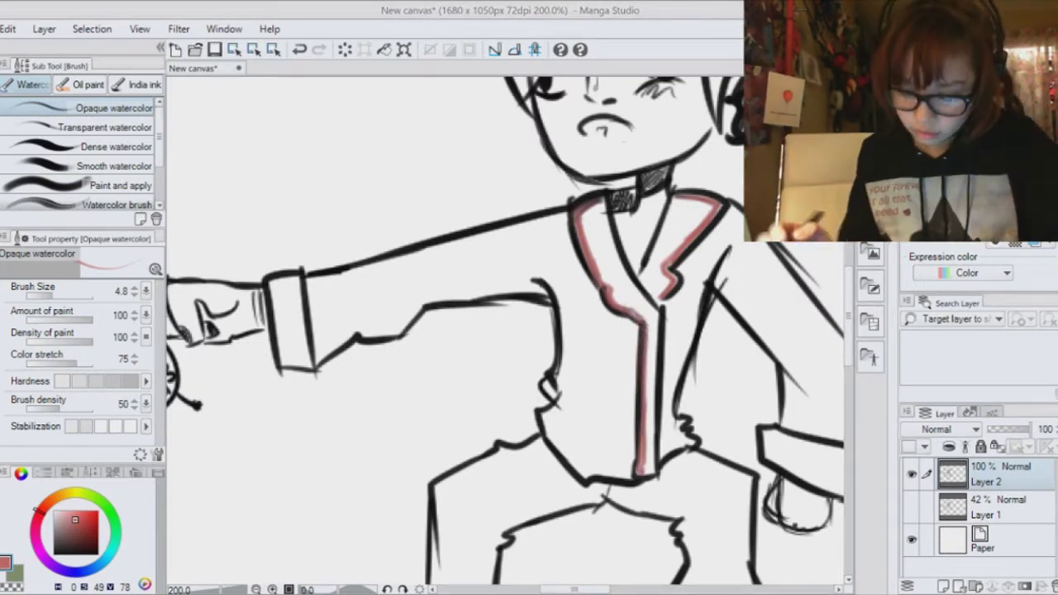
{"action": "mouse_move", "coordinate": [277, 289]}
{"action": "left_mouse_down"}
{"action": "mouse_move", "coordinate": [289, 372]}
{"action": "mouse_move", "coordinate": [302, 286]}
{"action": "mouse_move", "coordinate": [290, 325]}
{"action": "left_mouse_up"}
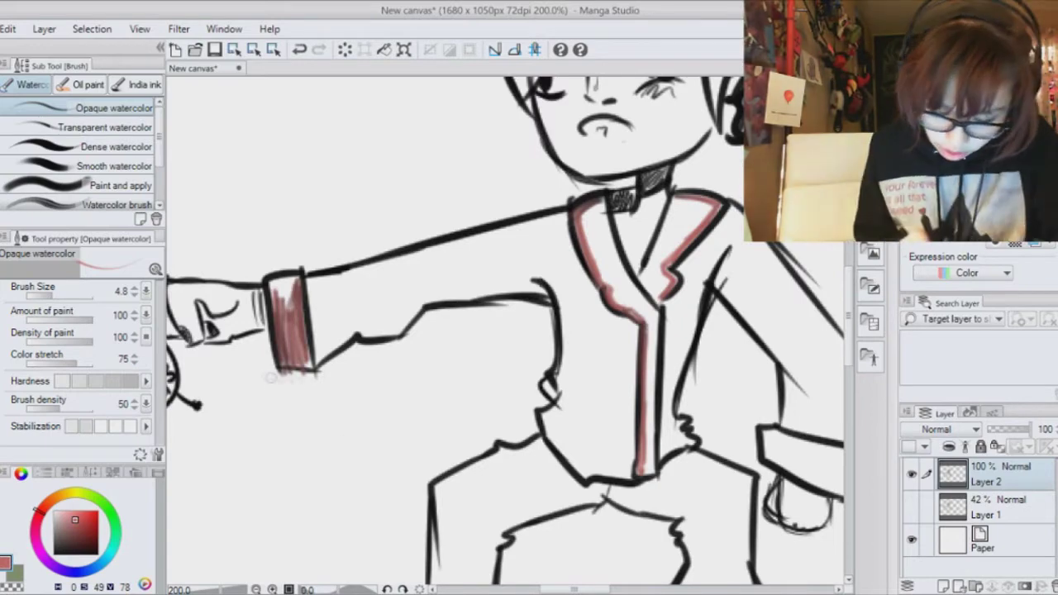
{"action": "left_click_drag", "start_coordinate": [273, 282], "coordinate": [286, 303]}
{"action": "mouse_move", "coordinate": [769, 438]}
{"action": "left_mouse_down"}
{"action": "mouse_move", "coordinate": [488, 271]}
{"action": "mouse_move", "coordinate": [520, 309]}
{"action": "mouse_move", "coordinate": [564, 322]}
{"action": "left_mouse_up"}
{"action": "left_click_drag", "start_coordinate": [494, 294], "coordinate": [569, 325]}
{"action": "mouse_move", "coordinate": [490, 270]}
{"action": "left_mouse_down"}
{"action": "mouse_move", "coordinate": [574, 288]}
{"action": "mouse_move", "coordinate": [564, 317]}
{"action": "left_mouse_up"}
{"action": "left_click_drag", "start_coordinate": [413, 282], "coordinate": [657, 430]}
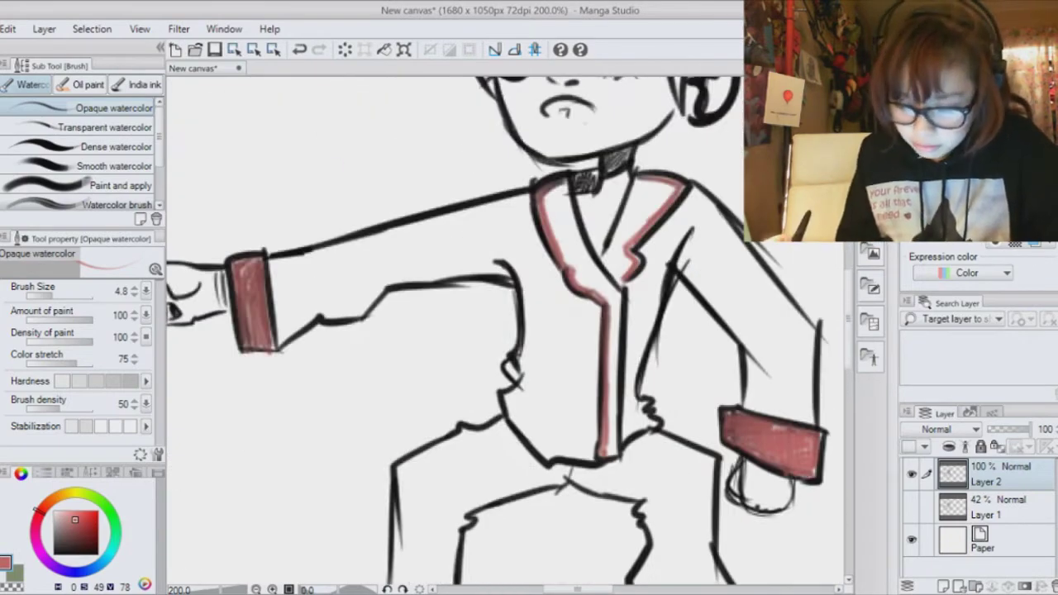
- Choose a paler greyish red, undo the trial stroke on the sleeve and enlarge the watercolor brush to 11.1
{"action": "left_click", "coordinate": [65, 524]}
{"action": "mouse_move", "coordinate": [272, 266]}
{"action": "left_mouse_down"}
{"action": "mouse_move", "coordinate": [308, 263]}
{"action": "mouse_move", "coordinate": [486, 208]}
{"action": "mouse_move", "coordinate": [511, 212]}
{"action": "left_mouse_up"}
{"action": "key", "text": "ctrl+z"}
{"action": "key", "text": "ctrl+z"}
{"action": "key", "text": "p"}
{"action": "key", "text": "b"}
{"action": "key", "text": "]"}
{"action": "key", "text": "]"}
- Undo the latest trial stroke, then add a new layer and place it directly below Layer 2
{"action": "key", "text": "ctrl+plus"}
{"action": "left_click_drag", "start_coordinate": [505, 330], "coordinate": [434, 371]}
{"action": "left_click_drag", "start_coordinate": [526, 113], "coordinate": [541, 184]}
{"action": "left_click", "coordinate": [300, 50]}
{"action": "left_click", "coordinate": [943, 587]}
{"action": "left_click_drag", "start_coordinate": [1005, 480], "coordinate": [1011, 531]}
- Fill the jacket's lapels, front placket and cuff with the greyish red on the new layer
{"action": "mouse_move", "coordinate": [523, 99]}
{"action": "left_mouse_down"}
{"action": "mouse_move", "coordinate": [644, 474]}
{"action": "mouse_move", "coordinate": [646, 582]}
{"action": "left_mouse_up"}
{"action": "mouse_move", "coordinate": [668, 266]}
{"action": "left_mouse_down"}
{"action": "mouse_move", "coordinate": [692, 195]}
{"action": "mouse_move", "coordinate": [738, 124]}
{"action": "left_mouse_up"}
{"action": "left_click_drag", "start_coordinate": [662, 286], "coordinate": [517, 434]}
{"action": "left_click_drag", "start_coordinate": [559, 258], "coordinate": [632, 212]}
{"action": "left_click_drag", "start_coordinate": [231, 463], "coordinate": [792, 244]}
{"action": "left_click_drag", "start_coordinate": [303, 165], "coordinate": [367, 318]}
{"action": "key", "text": "ctrl+minus"}
{"action": "key", "text": "ctrl+minus"}
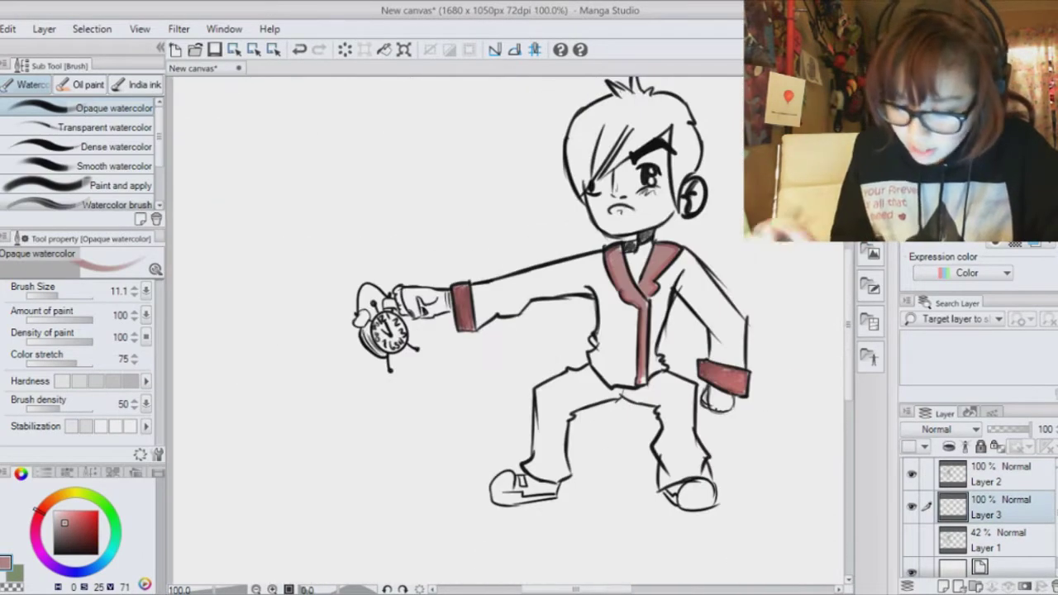
- Paint the jacket's body, both sleeves and both trouser legs in the pale greyish red
{"action": "mouse_move", "coordinate": [471, 293]}
{"action": "left_mouse_down"}
{"action": "mouse_move", "coordinate": [595, 275]}
{"action": "mouse_move", "coordinate": [591, 291]}
{"action": "mouse_move", "coordinate": [608, 295]}
{"action": "mouse_move", "coordinate": [612, 324]}
{"action": "mouse_move", "coordinate": [607, 369]}
{"action": "mouse_move", "coordinate": [628, 337]}
{"action": "mouse_move", "coordinate": [630, 376]}
{"action": "left_mouse_up"}
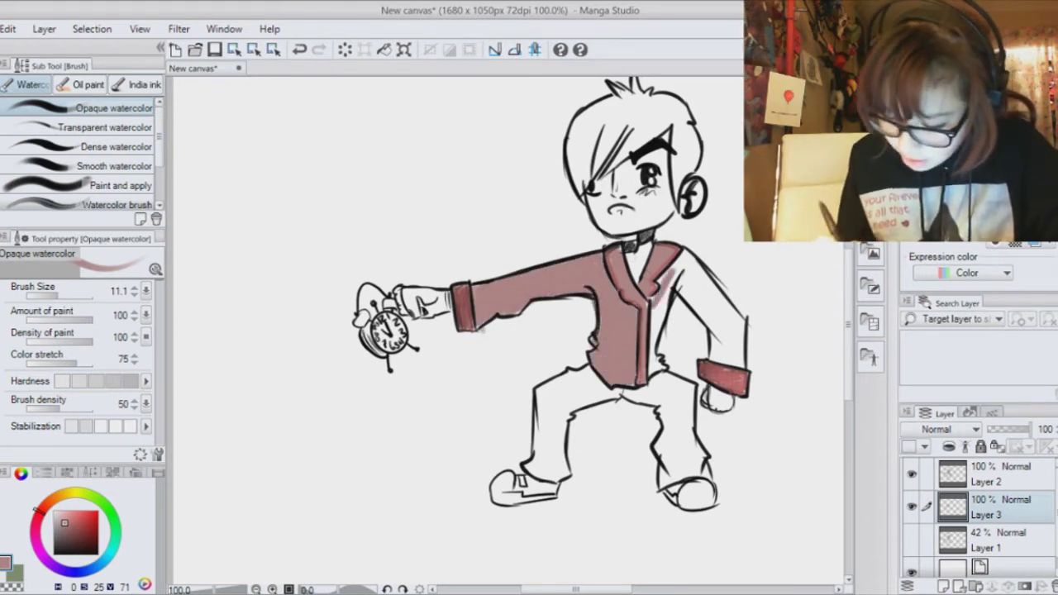
{"action": "left_click_drag", "start_coordinate": [660, 270], "coordinate": [663, 354]}
{"action": "mouse_move", "coordinate": [691, 252]}
{"action": "left_mouse_down"}
{"action": "mouse_move", "coordinate": [708, 339]}
{"action": "mouse_move", "coordinate": [728, 269]}
{"action": "mouse_move", "coordinate": [740, 360]}
{"action": "left_mouse_up"}
{"action": "mouse_move", "coordinate": [552, 389]}
{"action": "left_mouse_down"}
{"action": "mouse_move", "coordinate": [540, 463]}
{"action": "mouse_move", "coordinate": [578, 384]}
{"action": "mouse_move", "coordinate": [635, 394]}
{"action": "left_mouse_up"}
{"action": "mouse_move", "coordinate": [545, 460]}
{"action": "left_mouse_down"}
{"action": "mouse_move", "coordinate": [577, 410]}
{"action": "mouse_move", "coordinate": [538, 471]}
{"action": "mouse_move", "coordinate": [566, 474]}
{"action": "left_mouse_up"}
{"action": "mouse_move", "coordinate": [627, 394]}
{"action": "left_mouse_down"}
{"action": "mouse_move", "coordinate": [667, 379]}
{"action": "mouse_move", "coordinate": [686, 447]}
{"action": "mouse_move", "coordinate": [671, 455]}
{"action": "mouse_move", "coordinate": [699, 479]}
{"action": "left_mouse_up"}
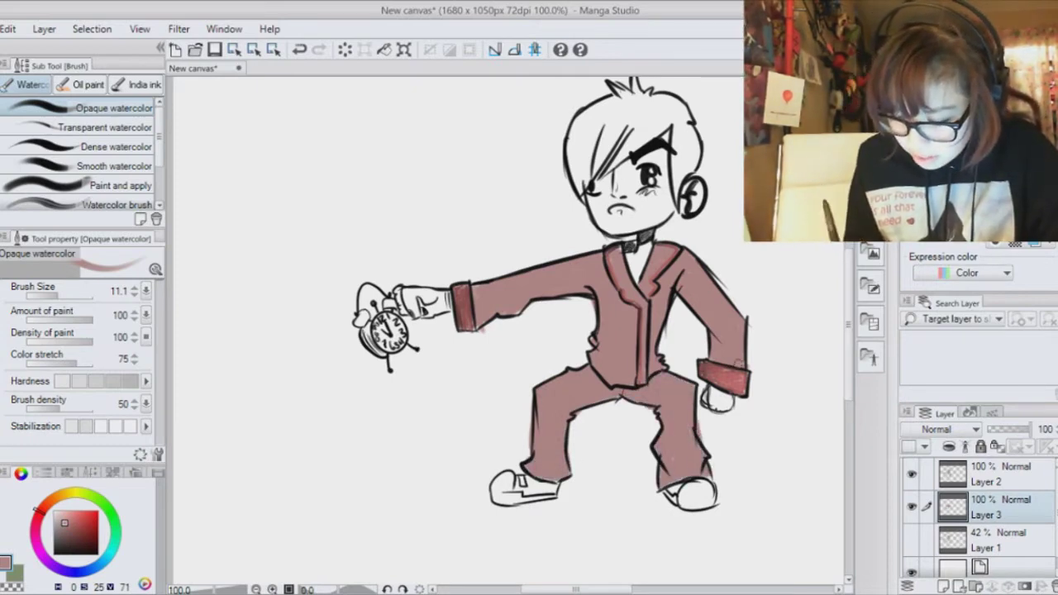
- Add a new layer above Layer 3 and shade the jacket and trouser folds in a darker greyish red, undoing the last strokes
{"action": "left_click", "coordinate": [62, 531]}
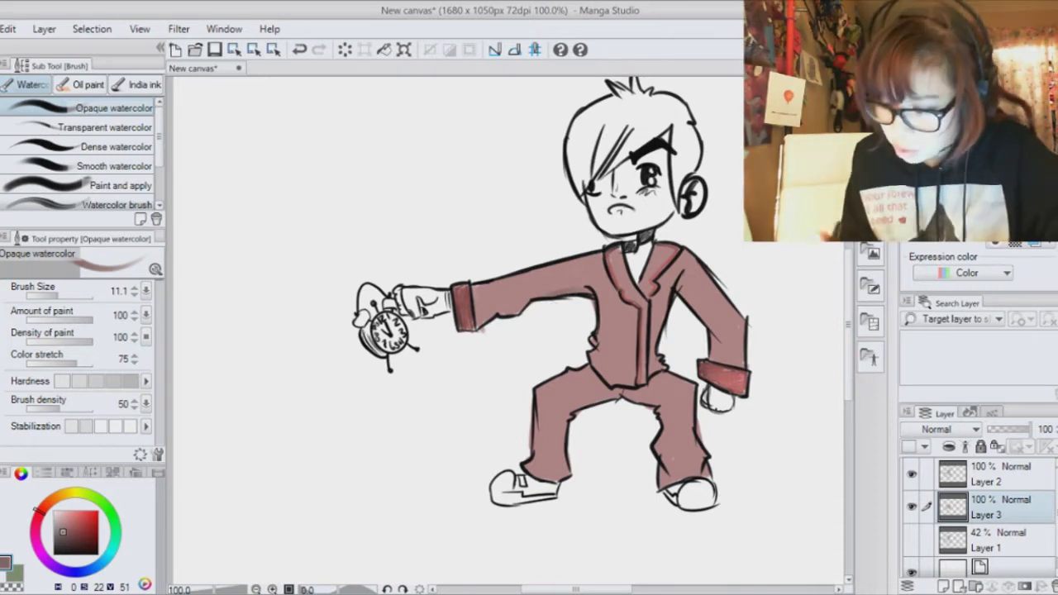
{"action": "left_click", "coordinate": [943, 586]}
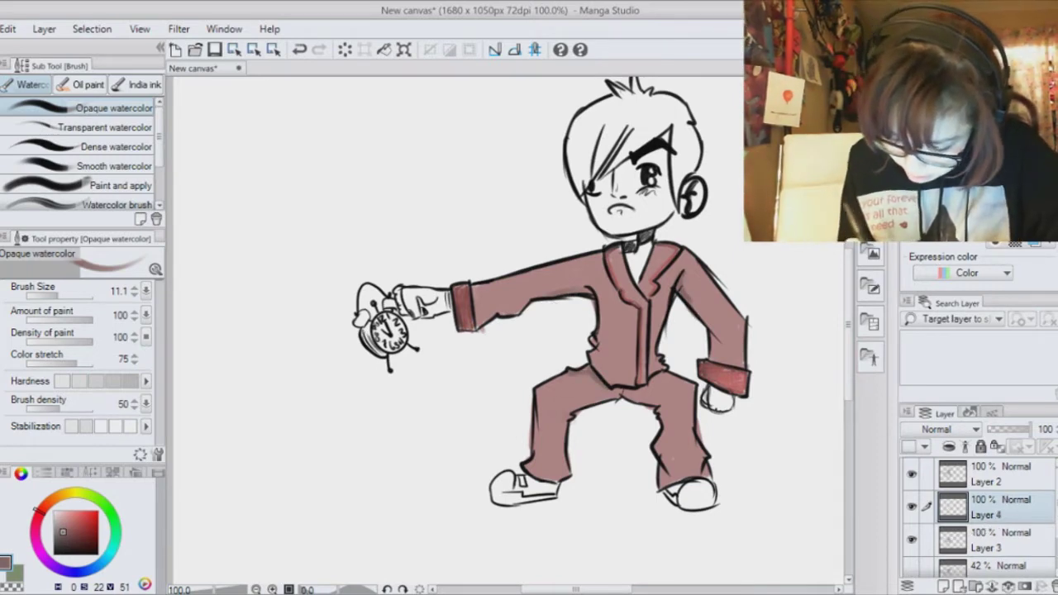
{"action": "left_click_drag", "start_coordinate": [666, 377], "coordinate": [697, 418]}
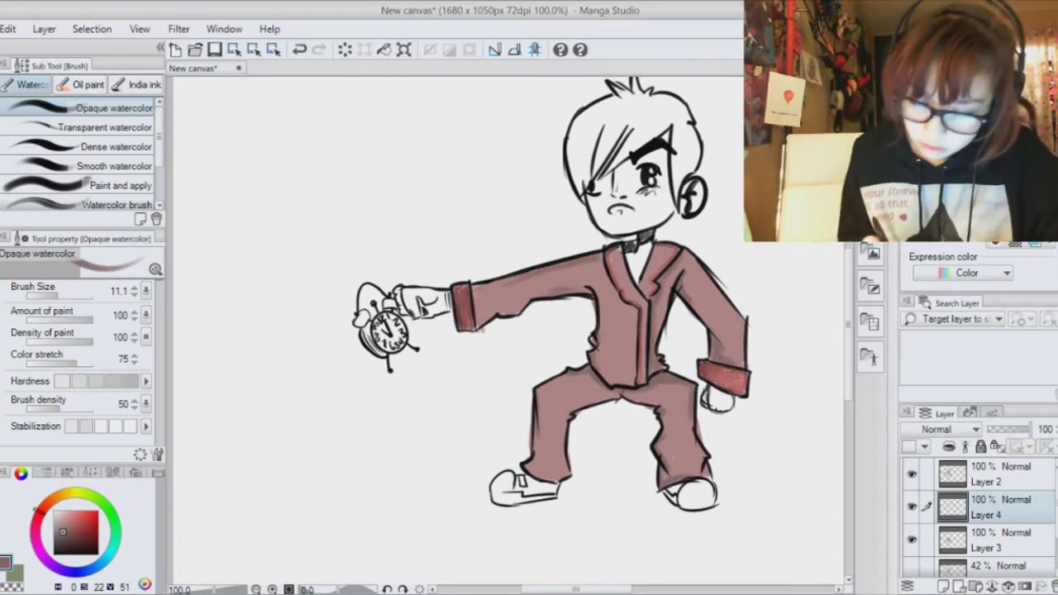
{"action": "left_click", "coordinate": [299, 49]}
{"action": "left_click", "coordinate": [300, 49]}
{"action": "left_click", "coordinate": [64, 532]}
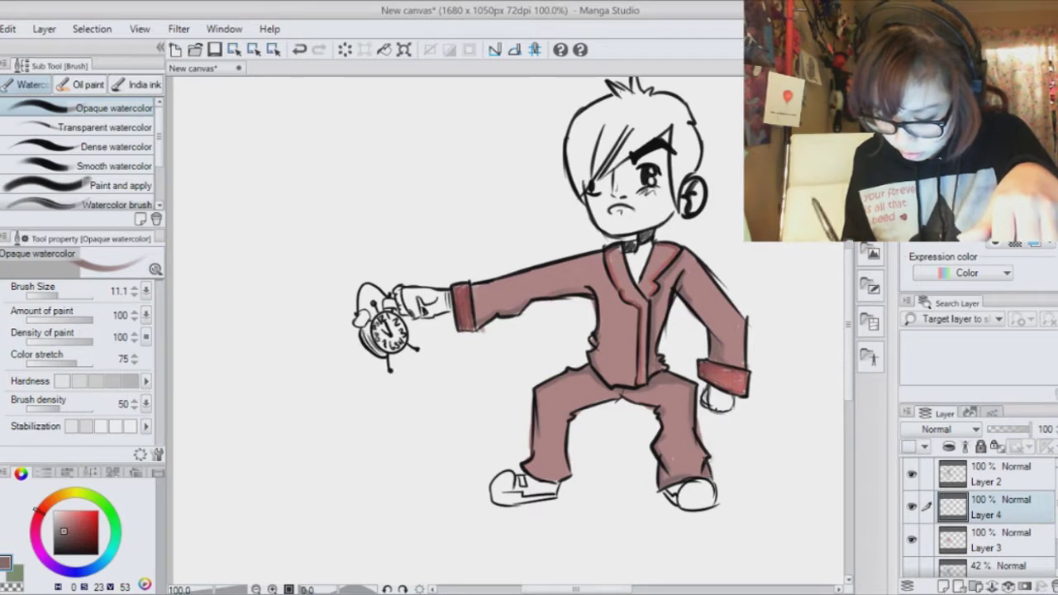
- Paint both shoes red and their toe caps pale grey
{"action": "mouse_move", "coordinate": [496, 478]}
{"action": "left_mouse_down"}
{"action": "mouse_move", "coordinate": [525, 498]}
{"action": "mouse_move", "coordinate": [553, 490]}
{"action": "left_mouse_up"}
{"action": "left_click", "coordinate": [58, 523]}
{"action": "left_click_drag", "start_coordinate": [667, 488], "coordinate": [695, 490]}
{"action": "left_click", "coordinate": [499, 489], "text": "alt"}
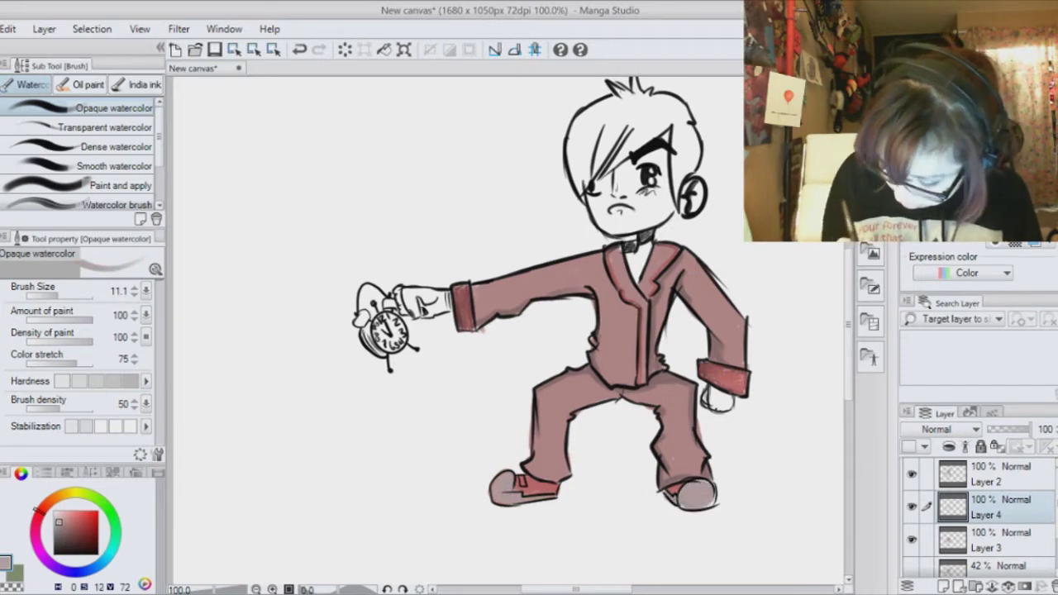
- Paint the alarm clock's side bright red and its bells grey
{"action": "left_click", "coordinate": [89, 529]}
{"action": "left_click", "coordinate": [98, 511]}
{"action": "scroll", "coordinate": [375, 370], "scroll_direction": "up", "scroll_amount": 2}
{"action": "left_click_drag", "start_coordinate": [358, 281], "coordinate": [389, 341]}
{"action": "left_click", "coordinate": [96, 529]}
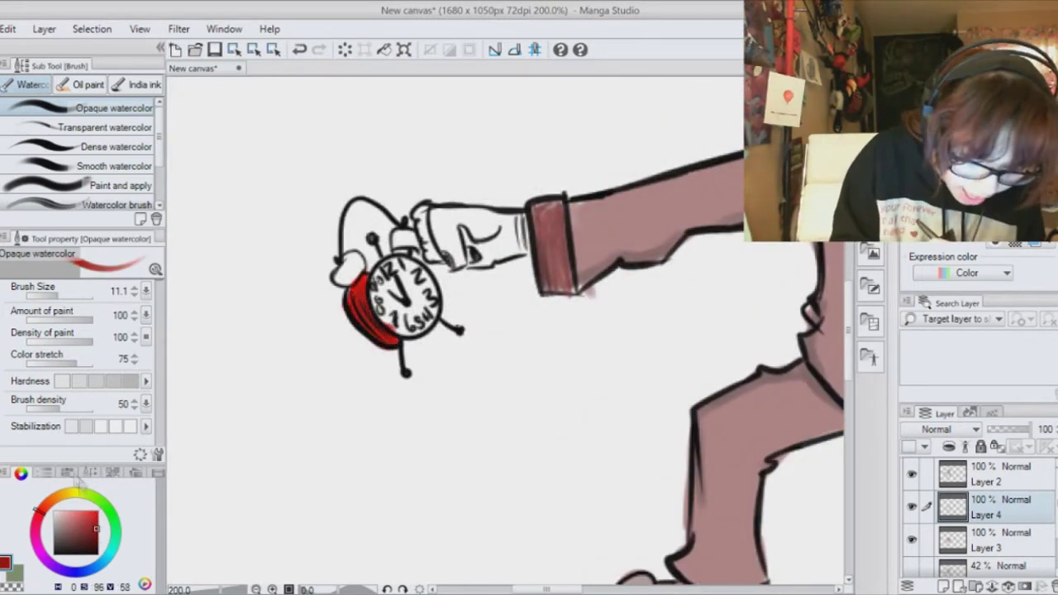
{"action": "left_click", "coordinate": [67, 474]}
{"action": "left_click", "coordinate": [124, 503]}
{"action": "left_click_drag", "start_coordinate": [358, 258], "coordinate": [342, 281]}
- Draw small triangular impact marks above the alarm clock with the black Darker pencil
{"action": "key", "text": "p"}
{"action": "left_click", "coordinate": [32, 539]}
{"action": "left_click_drag", "start_coordinate": [382, 137], "coordinate": [387, 177]}
{"action": "mouse_move", "coordinate": [392, 135]}
{"action": "left_mouse_down"}
{"action": "mouse_move", "coordinate": [400, 162]}
{"action": "mouse_move", "coordinate": [385, 172]}
{"action": "left_mouse_up"}
{"action": "left_click", "coordinate": [300, 49]}
{"action": "left_click", "coordinate": [300, 49]}
{"action": "left_click", "coordinate": [300, 49]}
{"action": "left_click", "coordinate": [40, 503]}
{"action": "mouse_move", "coordinate": [379, 114]}
{"action": "left_mouse_down"}
{"action": "mouse_move", "coordinate": [387, 166]}
{"action": "mouse_move", "coordinate": [347, 177]}
{"action": "left_mouse_up"}
{"action": "left_click", "coordinate": [300, 50]}
{"action": "left_click_drag", "start_coordinate": [329, 190], "coordinate": [326, 197]}
- Handwrite "< Screw" beside the character's head as the first line of speech, undoing stray strokes
{"action": "key", "text": "ctrl+minus"}
{"action": "left_click_drag", "start_coordinate": [560, 169], "coordinate": [571, 193]}
{"action": "mouse_move", "coordinate": [624, 119]}
{"action": "left_mouse_down"}
{"action": "mouse_move", "coordinate": [610, 168]}
{"action": "mouse_move", "coordinate": [574, 187]}
{"action": "left_mouse_up"}
{"action": "left_click_drag", "start_coordinate": [643, 170], "coordinate": [647, 191]}
{"action": "mouse_move", "coordinate": [658, 170]}
{"action": "left_mouse_down"}
{"action": "mouse_move", "coordinate": [697, 183]}
{"action": "mouse_move", "coordinate": [728, 184]}
{"action": "left_mouse_up"}
{"action": "left_click", "coordinate": [300, 51]}
{"action": "left_click_drag", "start_coordinate": [611, 133], "coordinate": [584, 187]}
{"action": "left_click_drag", "start_coordinate": [640, 166], "coordinate": [643, 181]}
{"action": "mouse_move", "coordinate": [651, 164]}
{"action": "left_mouse_down"}
{"action": "mouse_move", "coordinate": [668, 182]}
{"action": "mouse_move", "coordinate": [689, 182]}
{"action": "left_mouse_up"}
{"action": "left_click_drag", "start_coordinate": [701, 164], "coordinate": [732, 172]}
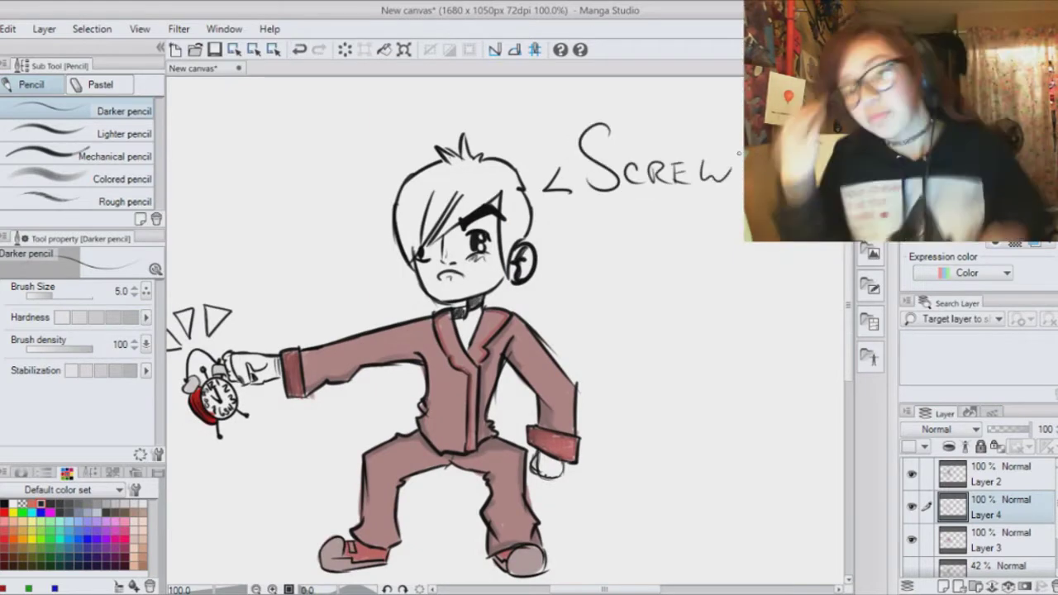
{"action": "left_click", "coordinate": [300, 51]}
- Handwrite "You alarm clock!" on two lines beneath the first word of the speech
{"action": "left_click_drag", "start_coordinate": [654, 206], "coordinate": [671, 247]}
{"action": "left_click_drag", "start_coordinate": [685, 196], "coordinate": [679, 248]}
{"action": "left_click_drag", "start_coordinate": [692, 230], "coordinate": [694, 247]}
{"action": "left_click_drag", "start_coordinate": [700, 229], "coordinate": [700, 248]}
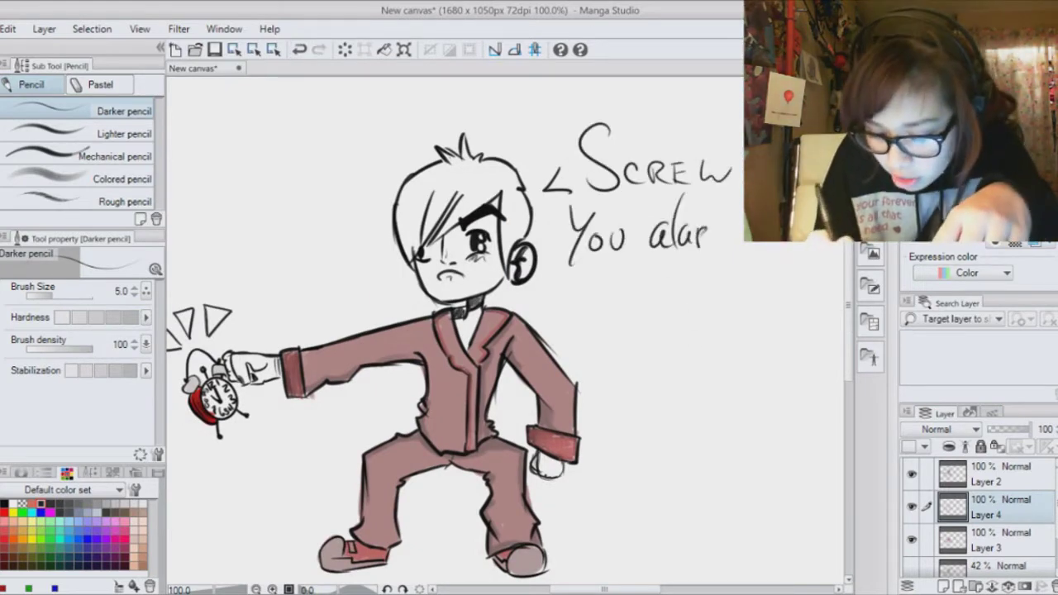
{"action": "left_click_drag", "start_coordinate": [587, 278], "coordinate": [589, 308]}
{"action": "left_click_drag", "start_coordinate": [648, 263], "coordinate": [647, 306]}
{"action": "left_click_drag", "start_coordinate": [675, 250], "coordinate": [673, 299]}
{"action": "left_click", "coordinate": [673, 327]}
- Compare the drawing with the rough sketch on Layer 1 by showing and hiding that layer
{"action": "left_click", "coordinate": [988, 541]}
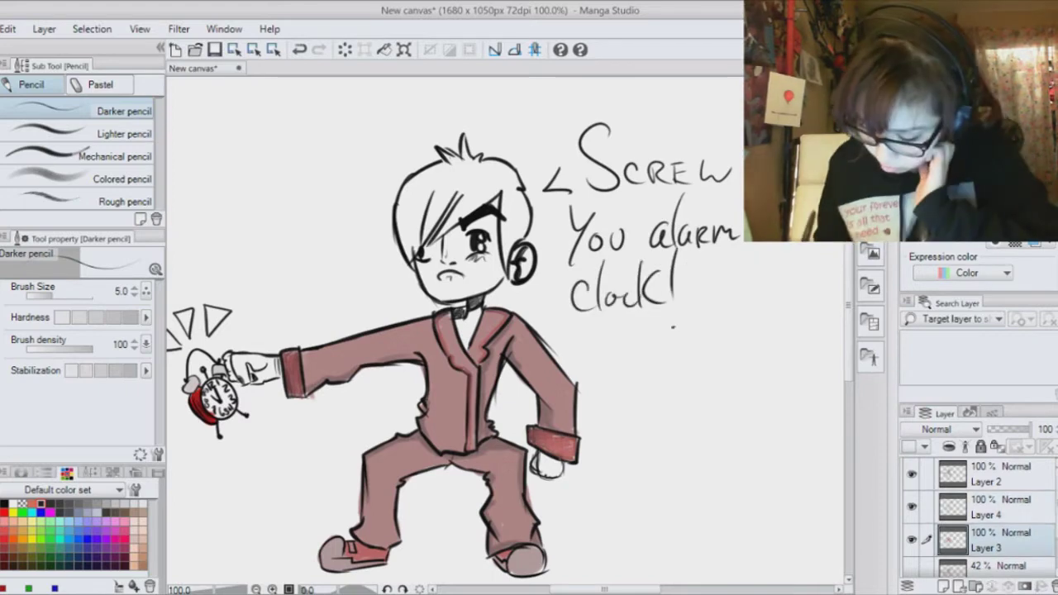
{"action": "scroll", "coordinate": [988, 541], "scroll_direction": "down", "scroll_amount": 2}
{"action": "left_click", "coordinate": [988, 529]}
{"action": "left_click", "coordinate": [912, 528]}
{"action": "left_click", "coordinate": [913, 528]}
{"action": "key", "text": "ctrl+minus"}
{"action": "scroll", "coordinate": [988, 530], "scroll_direction": "up", "scroll_amount": 2}
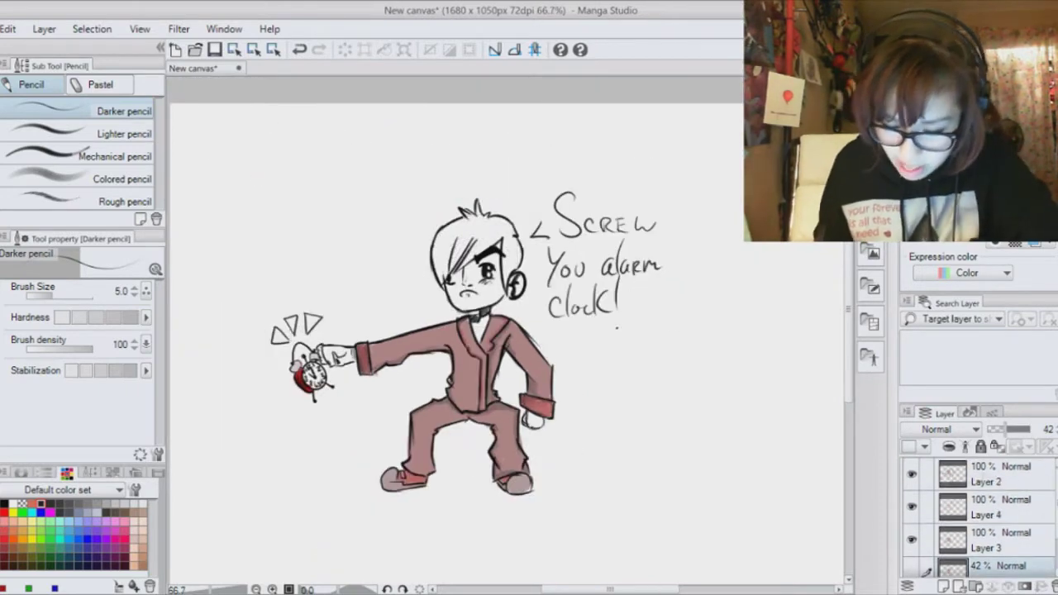
- Choose the Blend tool, make Layer 2 active and undo a trial smudge below the neck
{"action": "left_click", "coordinate": [87, 504]}
{"action": "key", "text": "ctrl+plus"}
{"action": "key", "text": "ctrl+plus"}
{"action": "key", "text": "ctrl+plus"}
{"action": "left_click", "coordinate": [996, 508]}
{"action": "key", "text": "j"}
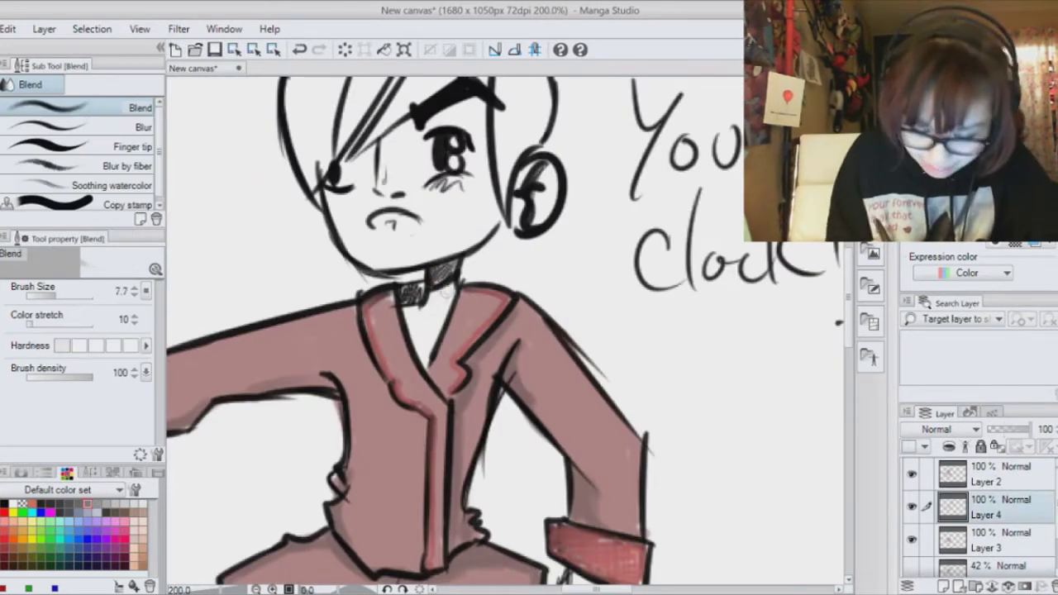
{"action": "left_click", "coordinate": [1023, 482]}
{"action": "left_click_drag", "start_coordinate": [447, 288], "coordinate": [407, 309]}
{"action": "left_click", "coordinate": [301, 50]}
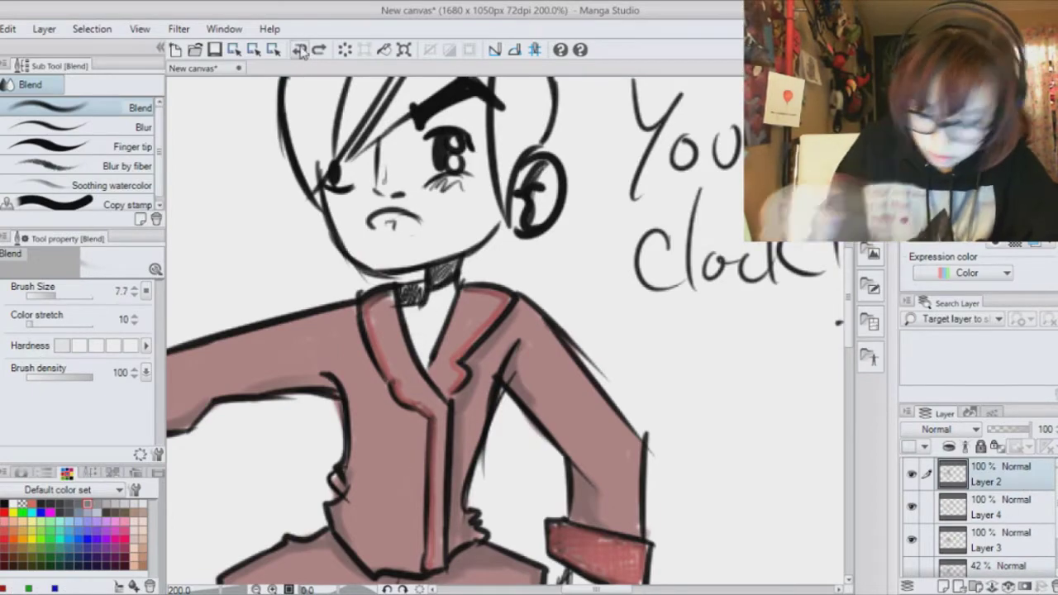
- Blend grey shading into the shirt opening and the ear piece, and add a new layer above Layer 2
{"action": "left_click_drag", "start_coordinate": [434, 289], "coordinate": [418, 359]}
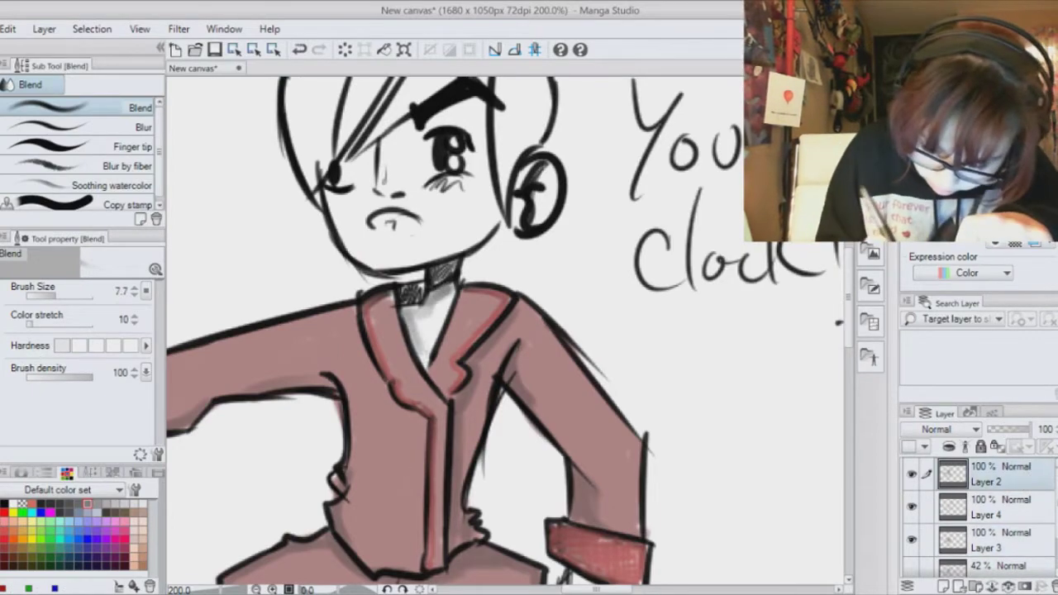
{"action": "left_click_drag", "start_coordinate": [406, 321], "coordinate": [426, 362]}
{"action": "scroll", "coordinate": [505, 331], "scroll_direction": "up", "scroll_amount": 3}
{"action": "left_click", "coordinate": [304, 53]}
{"action": "left_click", "coordinate": [943, 587]}
{"action": "mouse_move", "coordinate": [1014, 476]}
{"action": "left_mouse_down"}
{"action": "mouse_move", "coordinate": [1013, 509]}
{"action": "mouse_move", "coordinate": [1011, 471]}
{"action": "left_mouse_up"}
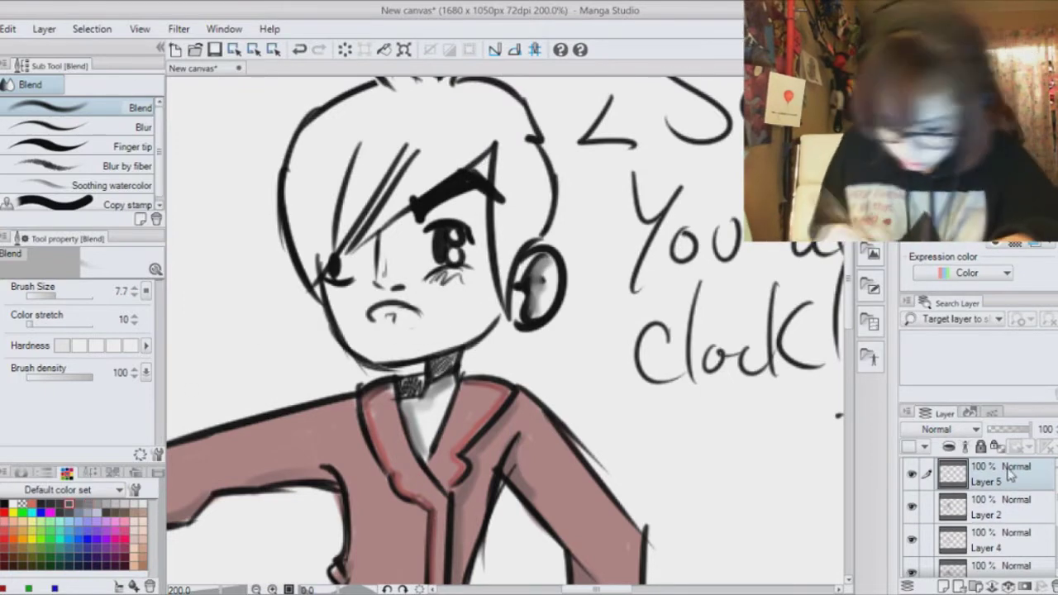
- Merge the three layers above Layer 3 down into it and delete the rough sketch on Layer 1
{"action": "key", "text": "ctrl+minus"}
{"action": "key", "text": "ctrl+minus"}
{"action": "key", "text": "ctrl+minus"}
{"action": "right_click", "coordinate": [994, 463]}
{"action": "left_click", "coordinate": [961, 389]}
{"action": "right_click", "coordinate": [977, 469]}
{"action": "left_click", "coordinate": [969, 381]}
{"action": "right_click", "coordinate": [978, 471]}
{"action": "left_click", "coordinate": [971, 379]}
{"action": "left_click", "coordinate": [1011, 498]}
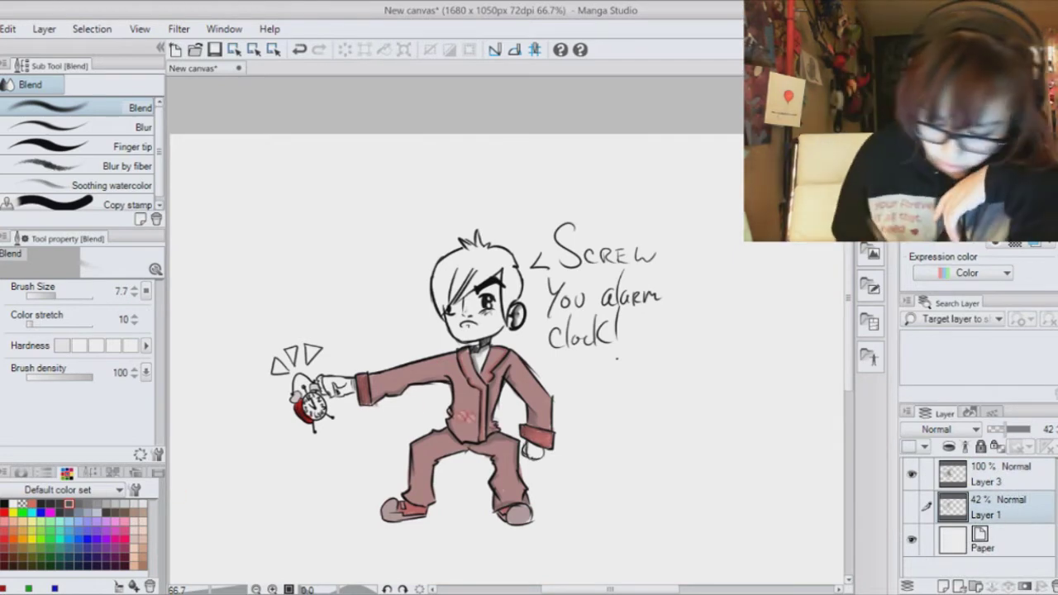
{"action": "key", "text": "Delete"}
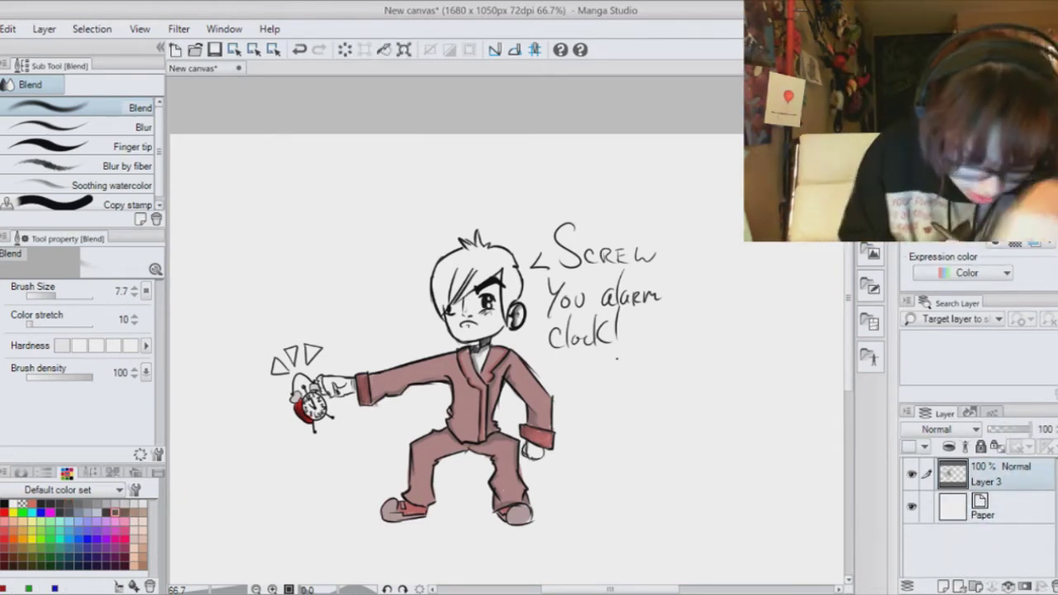
- Switch to the Opaque watercolor brush with a dark brown for the hair
{"action": "key", "text": "b"}
{"action": "key", "text": "ctrl+plus"}
{"action": "key", "text": "ctrl+plus"}
{"action": "left_click", "coordinate": [20, 473]}
{"action": "left_click", "coordinate": [53, 497]}
{"action": "left_click", "coordinate": [85, 545]}
{"action": "left_click_drag", "start_coordinate": [414, 152], "coordinate": [346, 211]}
{"action": "left_click_drag", "start_coordinate": [349, 175], "coordinate": [354, 278]}
{"action": "mouse_move", "coordinate": [382, 189]}
{"action": "left_mouse_down"}
{"action": "mouse_move", "coordinate": [359, 295]}
{"action": "mouse_move", "coordinate": [369, 283]}
{"action": "left_mouse_up"}
{"action": "left_click_drag", "start_coordinate": [424, 177], "coordinate": [385, 263]}
{"action": "left_click_drag", "start_coordinate": [435, 143], "coordinate": [364, 245]}
{"action": "left_click_drag", "start_coordinate": [466, 154], "coordinate": [397, 266]}
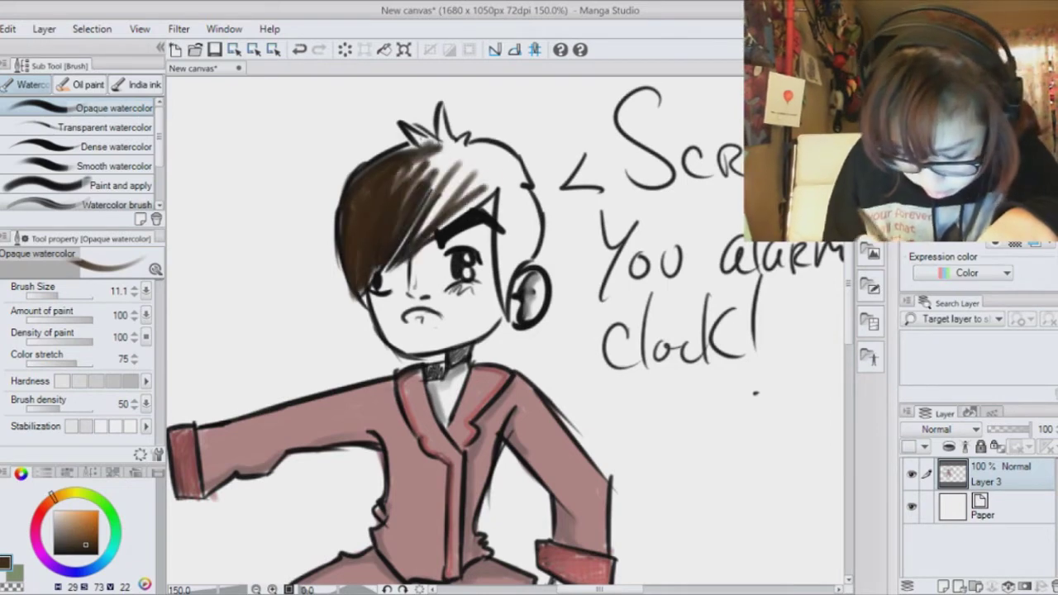
{"action": "left_click_drag", "start_coordinate": [499, 172], "coordinate": [406, 263]}
{"action": "left_click_drag", "start_coordinate": [495, 177], "coordinate": [420, 238]}
{"action": "left_click_drag", "start_coordinate": [458, 148], "coordinate": [402, 202]}
{"action": "mouse_move", "coordinate": [430, 124]}
{"action": "left_mouse_down"}
{"action": "mouse_move", "coordinate": [407, 150]}
{"action": "mouse_move", "coordinate": [447, 154]}
{"action": "left_mouse_up"}
{"action": "mouse_move", "coordinate": [442, 109]}
{"action": "left_mouse_down"}
{"action": "mouse_move", "coordinate": [466, 157]}
{"action": "mouse_move", "coordinate": [344, 253]}
{"action": "left_mouse_up"}
{"action": "left_click", "coordinate": [301, 51]}
{"action": "left_click", "coordinate": [301, 51]}
{"action": "left_click", "coordinate": [301, 50]}
{"action": "left_click", "coordinate": [302, 50]}
{"action": "left_click", "coordinate": [320, 51]}
- Add a new layer directly below Layer 3 and paint the swept fringe dark brown on it
{"action": "left_click", "coordinate": [987, 508]}
{"action": "left_click", "coordinate": [943, 586]}
{"action": "left_click_drag", "start_coordinate": [364, 169], "coordinate": [353, 288]}
{"action": "left_click_drag", "start_coordinate": [388, 184], "coordinate": [361, 296]}
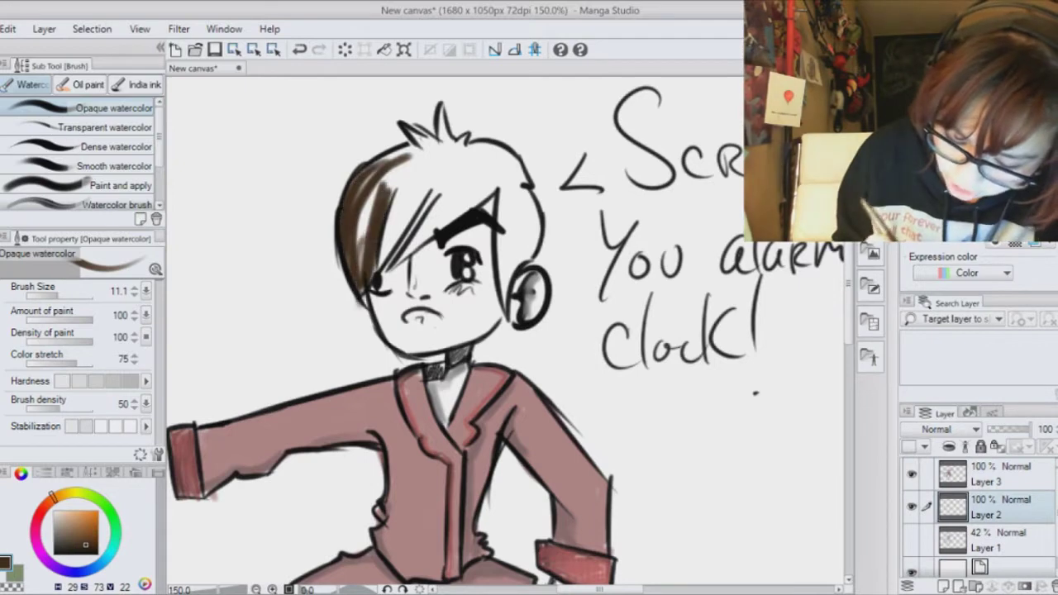
{"action": "left_click_drag", "start_coordinate": [424, 157], "coordinate": [370, 276]}
{"action": "left_click_drag", "start_coordinate": [447, 162], "coordinate": [386, 269]}
{"action": "left_click_drag", "start_coordinate": [438, 144], "coordinate": [368, 206]}
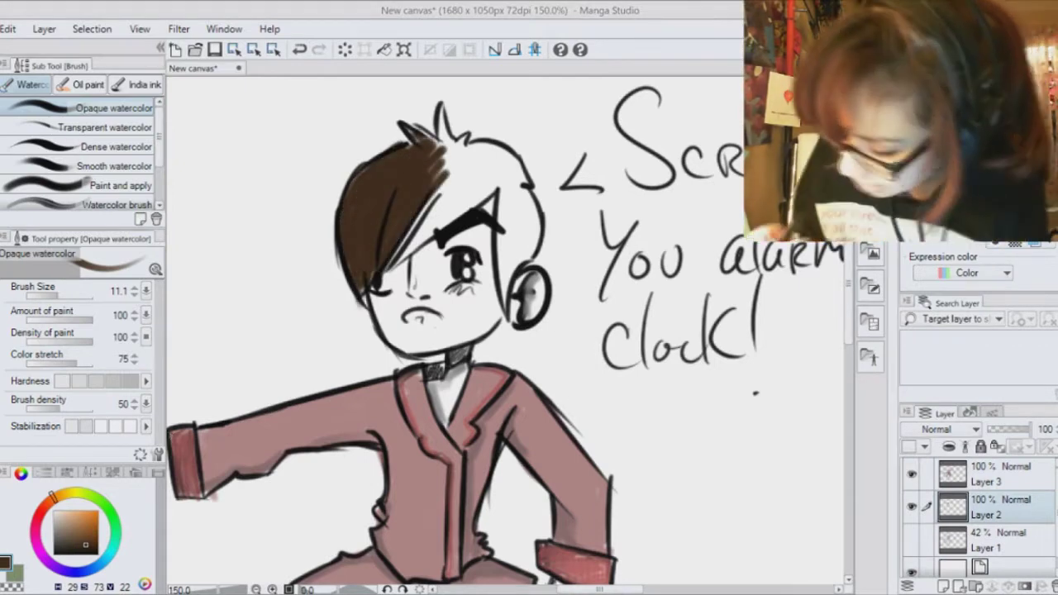
- Paint the tuft, the crown and the hair on the ear's side in the same dark brown
{"action": "left_click_drag", "start_coordinate": [447, 112], "coordinate": [410, 178]}
{"action": "left_click_drag", "start_coordinate": [480, 169], "coordinate": [397, 260]}
{"action": "left_click_drag", "start_coordinate": [492, 153], "coordinate": [421, 215]}
{"action": "mouse_move", "coordinate": [451, 140]}
{"action": "left_mouse_down"}
{"action": "mouse_move", "coordinate": [494, 157]}
{"action": "mouse_move", "coordinate": [509, 199]}
{"action": "mouse_move", "coordinate": [506, 302]}
{"action": "left_mouse_up"}
{"action": "left_click_drag", "start_coordinate": [529, 198], "coordinate": [522, 261]}
{"action": "left_click_drag", "start_coordinate": [472, 182], "coordinate": [456, 194]}
- Shade the hair strands and the outer edges of the hair with a near-black brown
{"action": "left_click", "coordinate": [68, 550]}
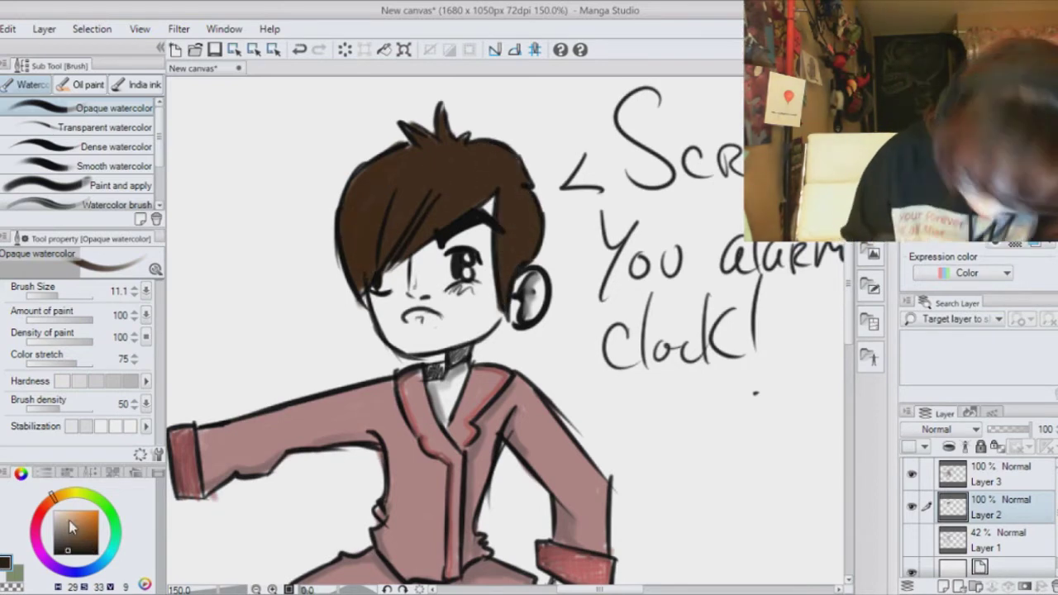
{"action": "left_click_drag", "start_coordinate": [423, 191], "coordinate": [384, 253]}
{"action": "mouse_move", "coordinate": [388, 268]}
{"action": "left_mouse_down"}
{"action": "mouse_move", "coordinate": [496, 181]}
{"action": "mouse_move", "coordinate": [503, 311]}
{"action": "left_mouse_up"}
{"action": "left_click_drag", "start_coordinate": [534, 205], "coordinate": [510, 291]}
{"action": "left_click_drag", "start_coordinate": [444, 117], "coordinate": [419, 166]}
{"action": "left_click_drag", "start_coordinate": [383, 156], "coordinate": [342, 240]}
{"action": "left_click_drag", "start_coordinate": [480, 147], "coordinate": [518, 183]}
- Merge Layer 3 into the hair layer, delete the rough sketch on Layer 1 and make Layer 2 active
{"action": "key", "text": "ctrl+0"}
{"action": "left_click", "coordinate": [984, 475]}
{"action": "key", "text": "ctrl+e"}
{"action": "left_click", "coordinate": [1020, 516]}
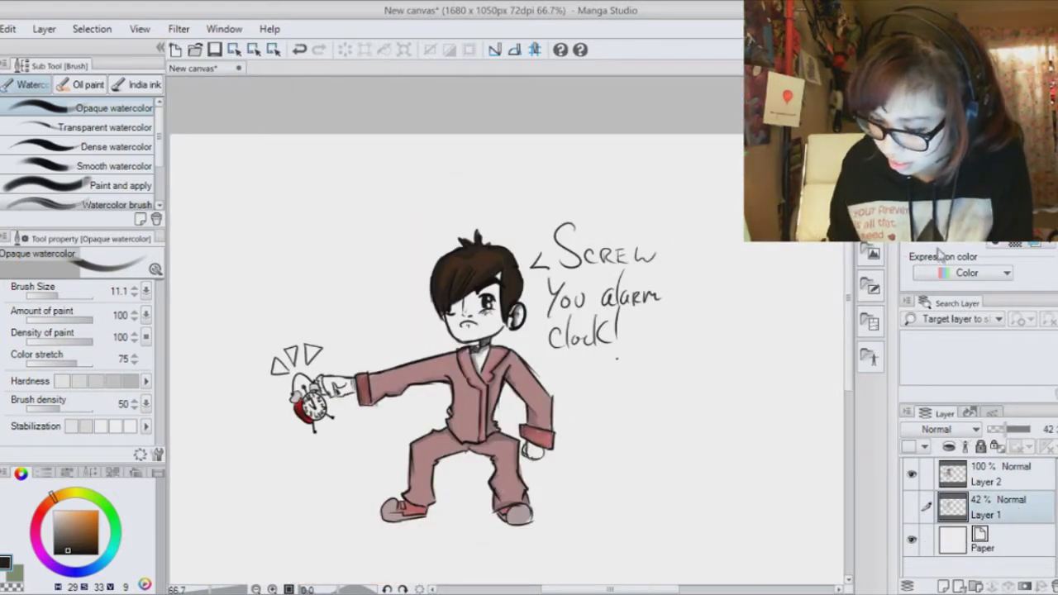
{"action": "key", "text": "Delete"}
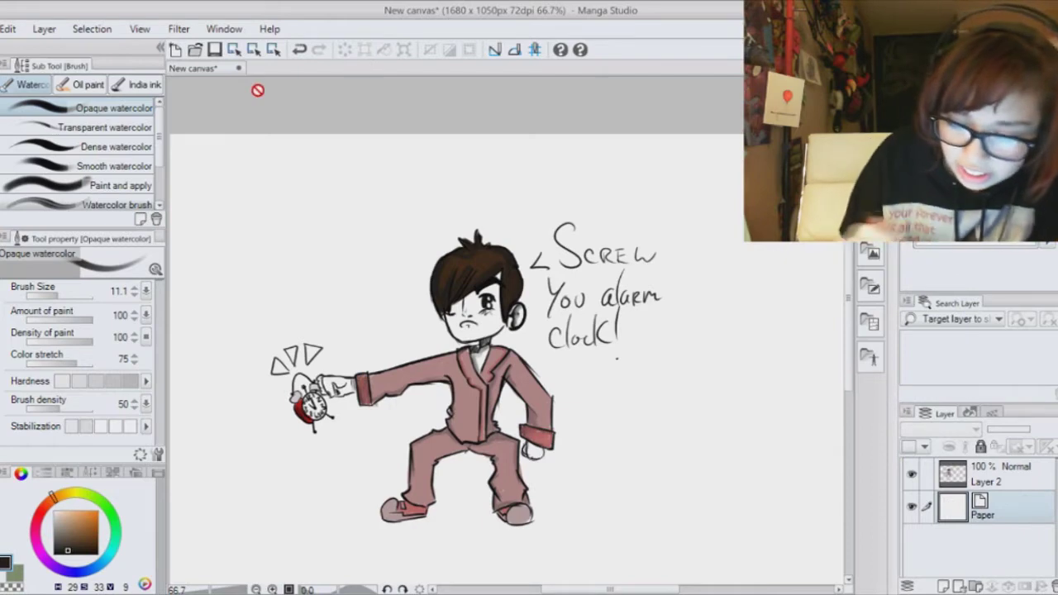
{"action": "left_click", "coordinate": [986, 483]}
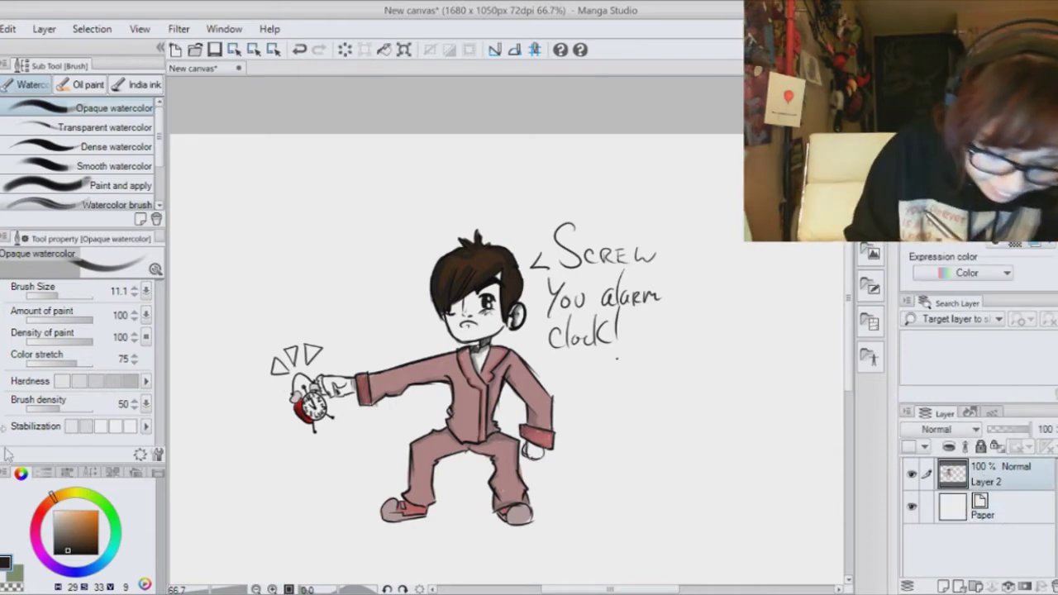
- Set the Darker pencil to black and sketch the head circles of a second figure in the empty canvas area
{"action": "key", "text": "p"}
{"action": "left_click", "coordinate": [50, 514]}
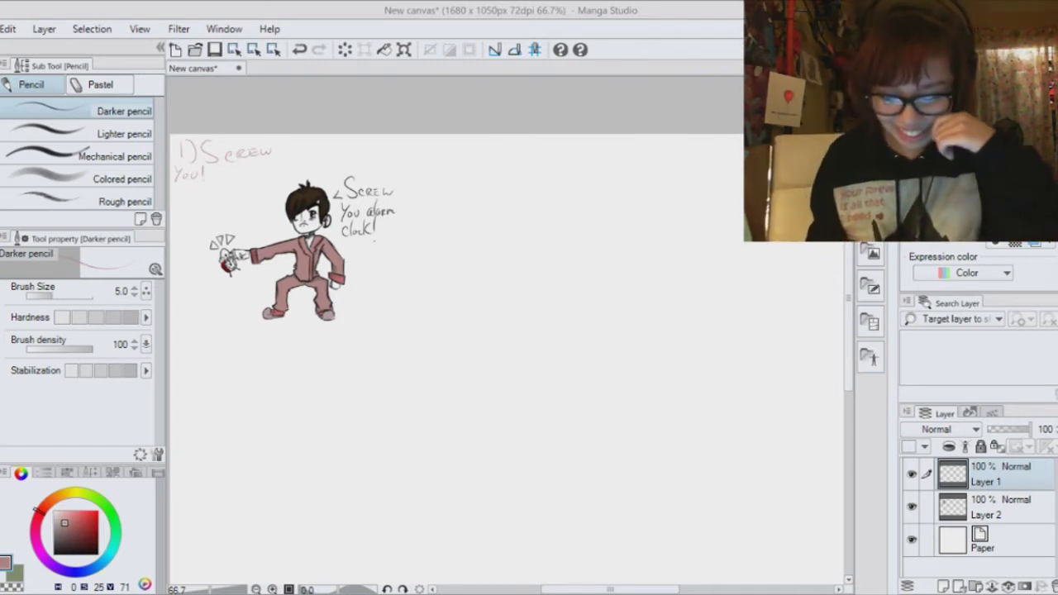
{"action": "left_click_drag", "start_coordinate": [66, 534], "coordinate": [53, 554]}
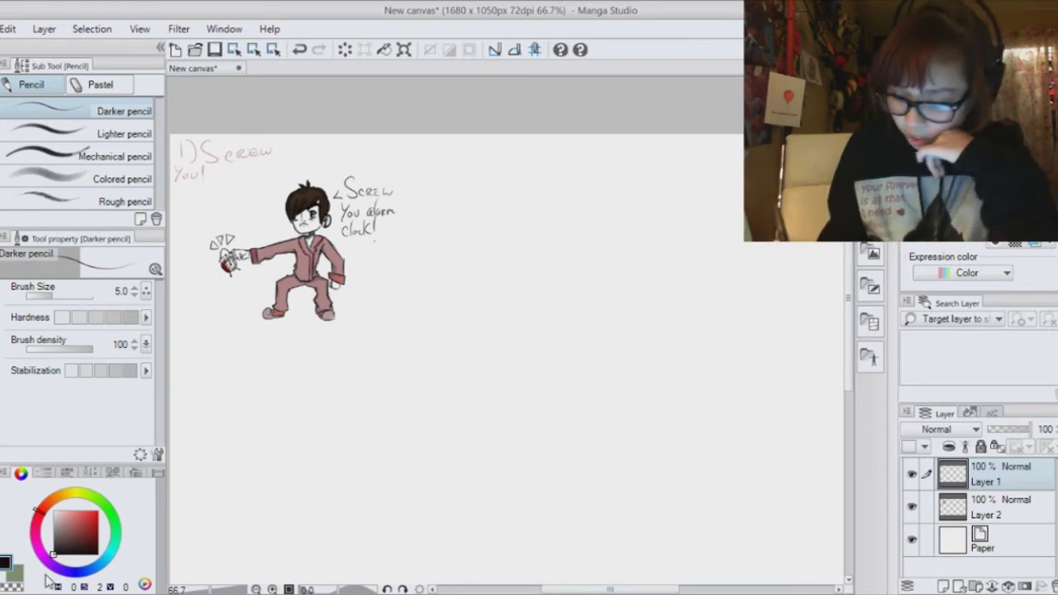
{"action": "mouse_move", "coordinate": [530, 356]}
{"action": "left_mouse_down"}
{"action": "mouse_move", "coordinate": [473, 354]}
{"action": "mouse_move", "coordinate": [386, 162]}
{"action": "mouse_move", "coordinate": [380, 239]}
{"action": "left_mouse_up"}
{"action": "mouse_move", "coordinate": [603, 176]}
{"action": "left_mouse_down"}
{"action": "mouse_move", "coordinate": [630, 203]}
{"action": "mouse_move", "coordinate": [569, 281]}
{"action": "left_mouse_up"}
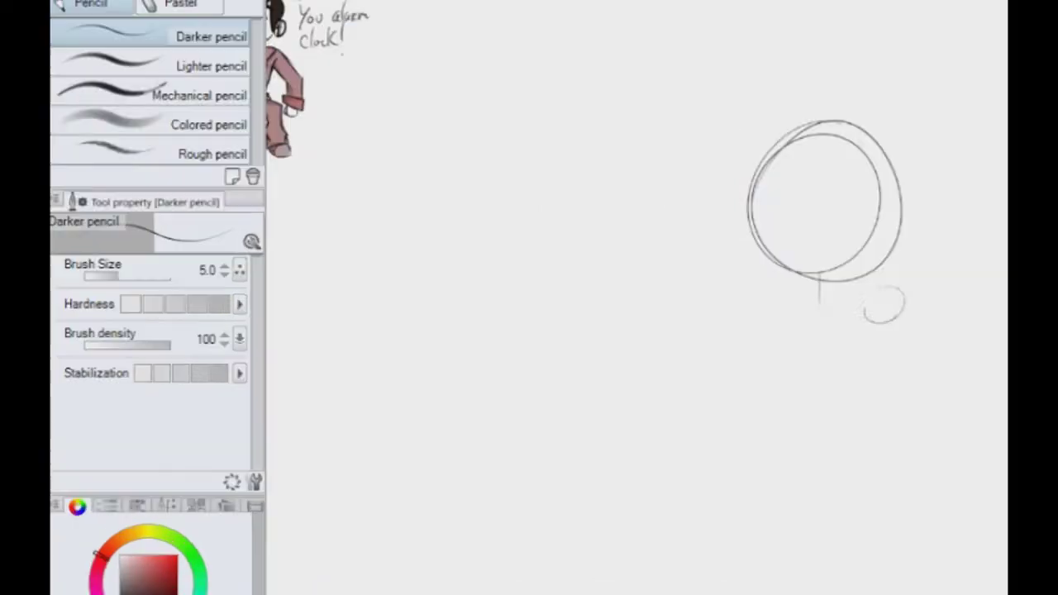
- Sketch the second figure's two outstretched arms as lines with circles at the joints
{"action": "left_click_drag", "start_coordinate": [657, 319], "coordinate": [648, 304]}
{"action": "left_click_drag", "start_coordinate": [631, 326], "coordinate": [471, 361]}
{"action": "left_click_drag", "start_coordinate": [532, 348], "coordinate": [549, 343]}
{"action": "left_click_drag", "start_coordinate": [472, 362], "coordinate": [478, 366]}
{"action": "left_click_drag", "start_coordinate": [593, 317], "coordinate": [497, 326]}
{"action": "left_click_drag", "start_coordinate": [587, 306], "coordinate": [573, 321]}
- Sketch the second figure's spine, hip joint and raised leg with joint circles
{"action": "scroll", "coordinate": [833, 442], "scroll_direction": "up", "scroll_amount": 2}
{"action": "left_click_drag", "start_coordinate": [834, 442], "coordinate": [796, 176]}
{"action": "mouse_move", "coordinate": [815, 210]}
{"action": "left_mouse_down"}
{"action": "mouse_move", "coordinate": [792, 235]}
{"action": "mouse_move", "coordinate": [801, 395]}
{"action": "left_mouse_up"}
{"action": "left_click_drag", "start_coordinate": [791, 228], "coordinate": [604, 246]}
{"action": "left_click_drag", "start_coordinate": [676, 222], "coordinate": [688, 239]}
{"action": "left_click_drag", "start_coordinate": [799, 398], "coordinate": [804, 398]}
- Draw a frowning mouth and a thick slanted eyebrow on the second figure's head
{"action": "mouse_move", "coordinate": [769, 124]}
{"action": "left_mouse_down"}
{"action": "mouse_move", "coordinate": [851, 435]}
{"action": "mouse_move", "coordinate": [842, 445]}
{"action": "left_mouse_up"}
{"action": "left_click_drag", "start_coordinate": [803, 199], "coordinate": [852, 193]}
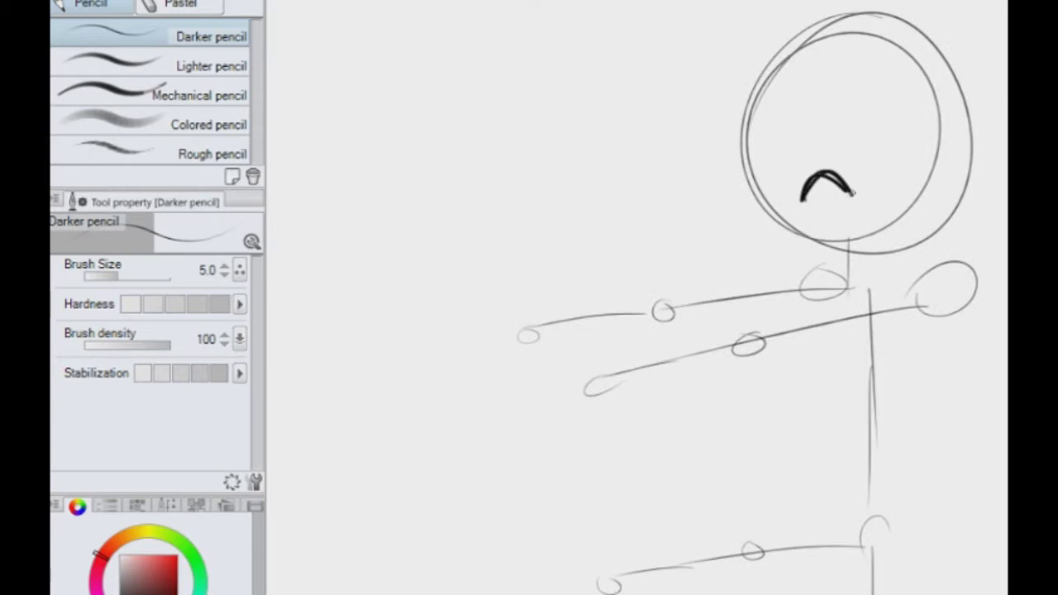
{"action": "left_click_drag", "start_coordinate": [843, 95], "coordinate": [930, 88]}
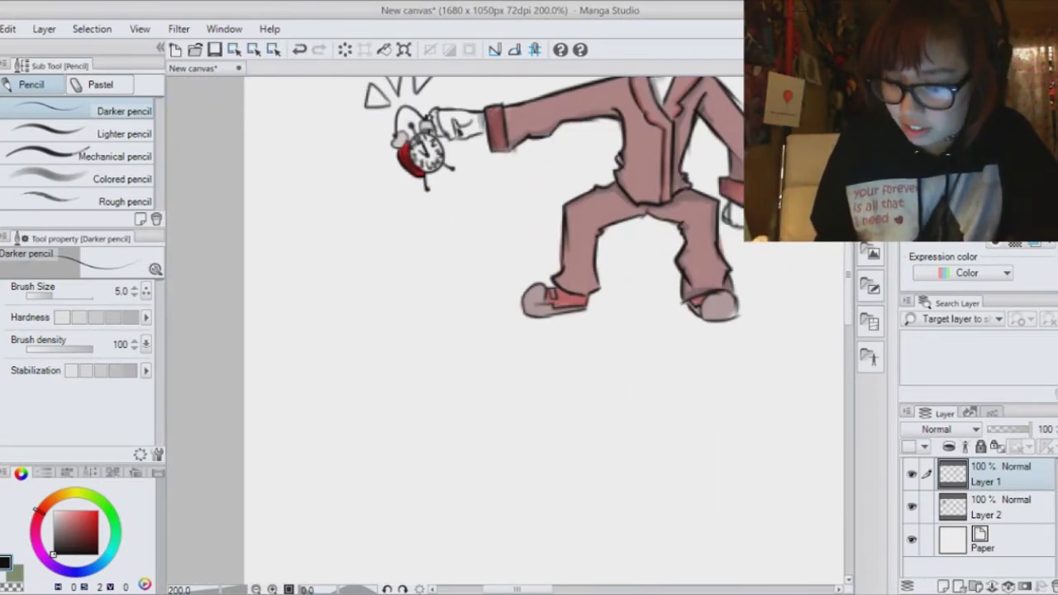
- Undo the frowning mouth on the second figure's face
{"action": "left_click_drag", "start_coordinate": [563, 190], "coordinate": [411, 355]}
{"action": "key", "text": "ctrl+plus"}
{"action": "key", "text": "ctrl+plus"}
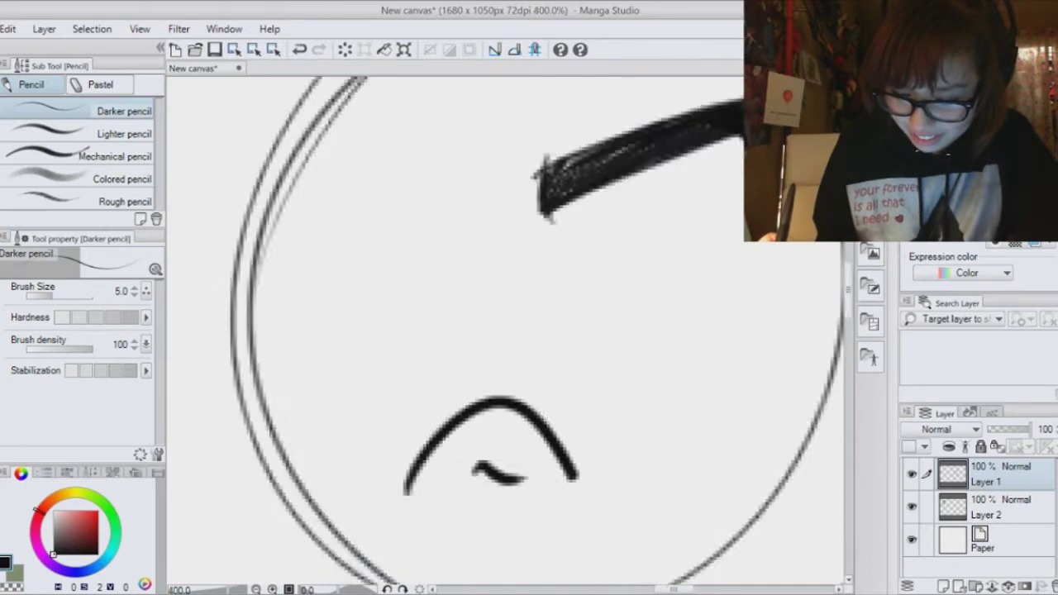
{"action": "scroll", "coordinate": [505, 331], "scroll_direction": "down", "scroll_amount": 5}
{"action": "left_click", "coordinate": [301, 49]}
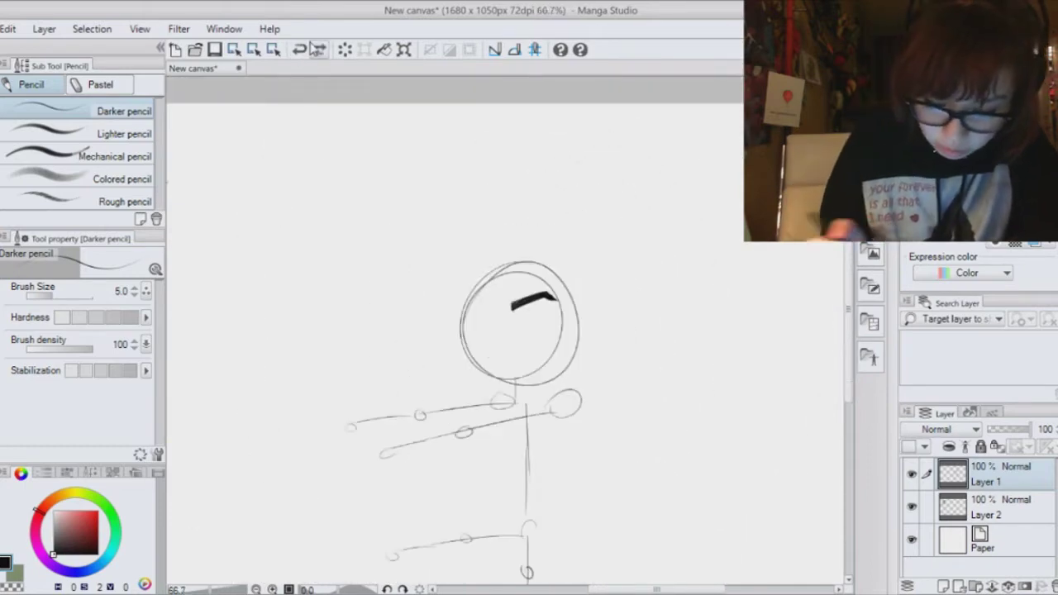
- Handwrite the caption beginning "2) Close" above the second figure's head
{"action": "key", "text": "ctrl+plus"}
{"action": "mouse_move", "coordinate": [554, 310]}
{"action": "left_mouse_down"}
{"action": "mouse_move", "coordinate": [710, 246]}
{"action": "mouse_move", "coordinate": [651, 386]}
{"action": "left_mouse_up"}
{"action": "left_click_drag", "start_coordinate": [308, 199], "coordinate": [369, 240]}
{"action": "left_click_drag", "start_coordinate": [359, 184], "coordinate": [364, 258]}
{"action": "left_click_drag", "start_coordinate": [484, 172], "coordinate": [488, 245]}
{"action": "left_click_drag", "start_coordinate": [504, 154], "coordinate": [494, 250]}
{"action": "left_click_drag", "start_coordinate": [523, 213], "coordinate": [537, 236]}
{"action": "left_click_drag", "start_coordinate": [584, 197], "coordinate": [589, 229]}
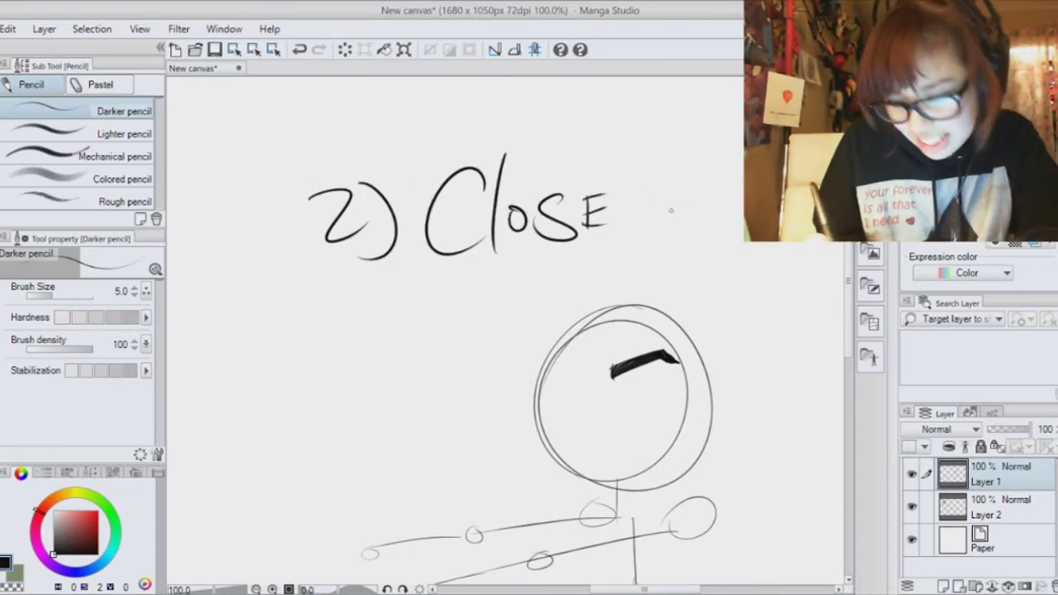
{"action": "left_click_drag", "start_coordinate": [641, 188], "coordinate": [639, 223]}
{"action": "left_click_drag", "start_coordinate": [643, 189], "coordinate": [660, 225]}
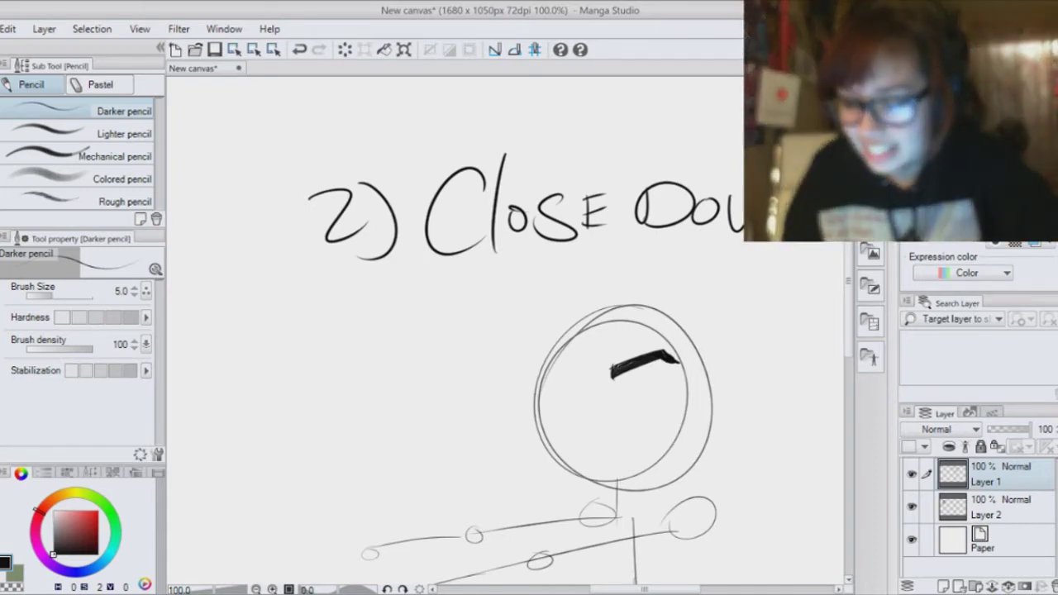
{"action": "key", "text": "ctrl+plus"}
{"action": "left_click_drag", "start_coordinate": [529, 430], "coordinate": [418, 259]}
{"action": "key", "text": "ctrl+plus"}
{"action": "mouse_move", "coordinate": [414, 397]}
{"action": "left_mouse_down"}
{"action": "mouse_move", "coordinate": [581, 414]}
{"action": "mouse_move", "coordinate": [678, 191]}
{"action": "mouse_move", "coordinate": [639, 303]}
{"action": "mouse_move", "coordinate": [16, 594]}
{"action": "mouse_move", "coordinate": [808, 22]}
{"action": "mouse_move", "coordinate": [394, 394]}
{"action": "mouse_move", "coordinate": [320, 378]}
{"action": "left_mouse_up"}
{"action": "mouse_move", "coordinate": [529, 191]}
{"action": "left_mouse_down"}
{"action": "mouse_move", "coordinate": [514, 224]}
{"action": "mouse_move", "coordinate": [598, 225]}
{"action": "left_mouse_up"}
{"action": "left_click_drag", "start_coordinate": [549, 190], "coordinate": [555, 192]}
{"action": "left_click_drag", "start_coordinate": [529, 283], "coordinate": [605, 279]}
{"action": "left_click", "coordinate": [300, 50]}
{"action": "left_click_drag", "start_coordinate": [414, 316], "coordinate": [529, 297]}
{"action": "left_click_drag", "start_coordinate": [534, 285], "coordinate": [529, 308]}
{"action": "left_click_drag", "start_coordinate": [412, 301], "coordinate": [411, 328]}
{"action": "left_click_drag", "start_coordinate": [496, 314], "coordinate": [496, 369]}
{"action": "left_click_drag", "start_coordinate": [514, 264], "coordinate": [590, 251]}
{"action": "mouse_move", "coordinate": [527, 313]}
{"action": "left_mouse_down"}
{"action": "mouse_move", "coordinate": [567, 295]}
{"action": "mouse_move", "coordinate": [594, 308]}
{"action": "left_mouse_up"}
{"action": "left_click_drag", "start_coordinate": [545, 240], "coordinate": [554, 292]}
{"action": "mouse_move", "coordinate": [571, 239]}
{"action": "left_mouse_down"}
{"action": "mouse_move", "coordinate": [577, 255]}
{"action": "mouse_move", "coordinate": [584, 242]}
{"action": "left_mouse_up"}
{"action": "left_click_drag", "start_coordinate": [565, 264], "coordinate": [571, 266]}
{"action": "left_click_drag", "start_coordinate": [469, 130], "coordinate": [479, 475]}
{"action": "mouse_move", "coordinate": [288, 390]}
{"action": "left_mouse_down"}
{"action": "mouse_move", "coordinate": [324, 377]}
{"action": "mouse_move", "coordinate": [664, 376]}
{"action": "left_mouse_up"}
{"action": "left_click", "coordinate": [301, 49]}
{"action": "left_click", "coordinate": [301, 51]}
{"action": "left_click", "coordinate": [299, 51]}
{"action": "left_click", "coordinate": [300, 52]}
{"action": "left_click", "coordinate": [299, 51]}
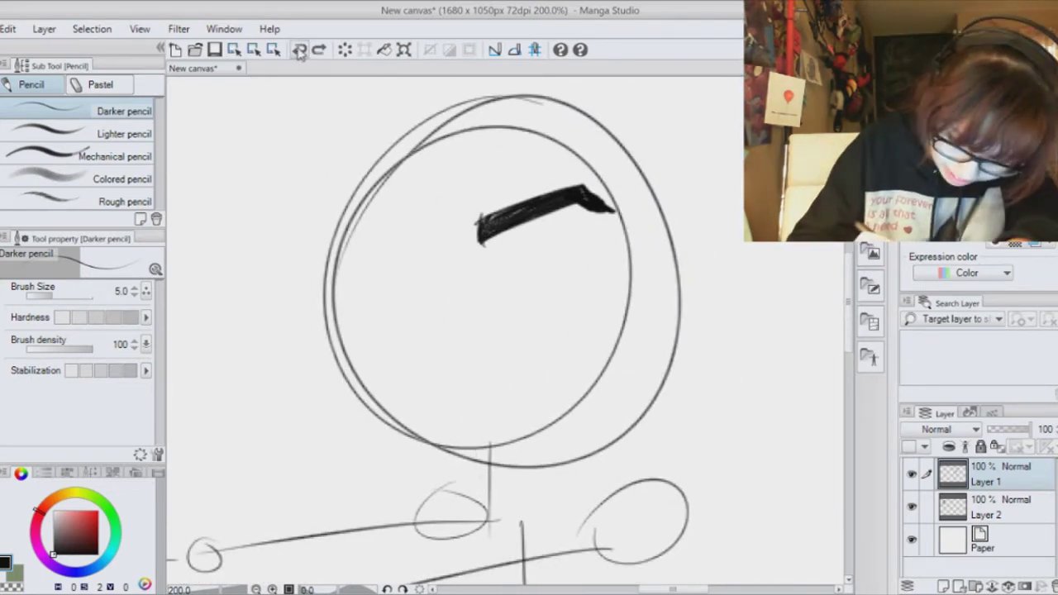
- Draw the second figure's cheek, chin and jaw contour and a rounded ear along the head circles
{"action": "left_click_drag", "start_coordinate": [331, 164], "coordinate": [362, 401]}
{"action": "left_click_drag", "start_coordinate": [337, 208], "coordinate": [385, 433]}
{"action": "left_click_drag", "start_coordinate": [344, 356], "coordinate": [583, 449]}
{"action": "left_click_drag", "start_coordinate": [627, 354], "coordinate": [587, 438]}
{"action": "left_click", "coordinate": [301, 50]}
{"action": "left_click_drag", "start_coordinate": [630, 311], "coordinate": [604, 433]}
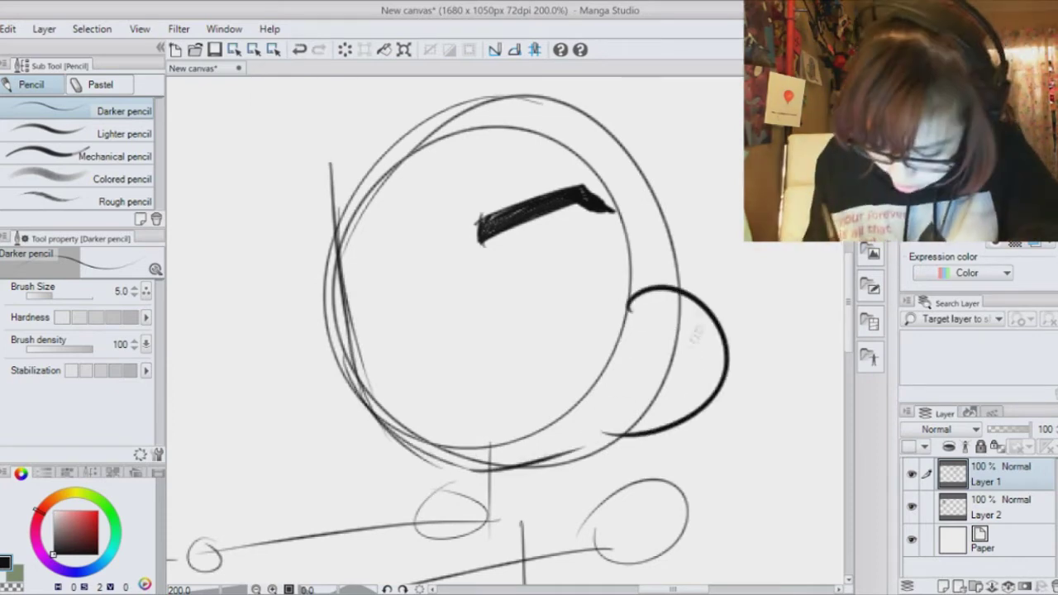
{"action": "left_click", "coordinate": [299, 49]}
{"action": "left_click_drag", "start_coordinate": [345, 149], "coordinate": [372, 405]}
{"action": "mouse_move", "coordinate": [356, 372]}
{"action": "left_mouse_down"}
{"action": "mouse_move", "coordinate": [480, 471]}
{"action": "mouse_move", "coordinate": [599, 439]}
{"action": "left_mouse_up"}
{"action": "left_click_drag", "start_coordinate": [595, 446], "coordinate": [612, 393]}
{"action": "left_click_drag", "start_coordinate": [618, 327], "coordinate": [607, 418]}
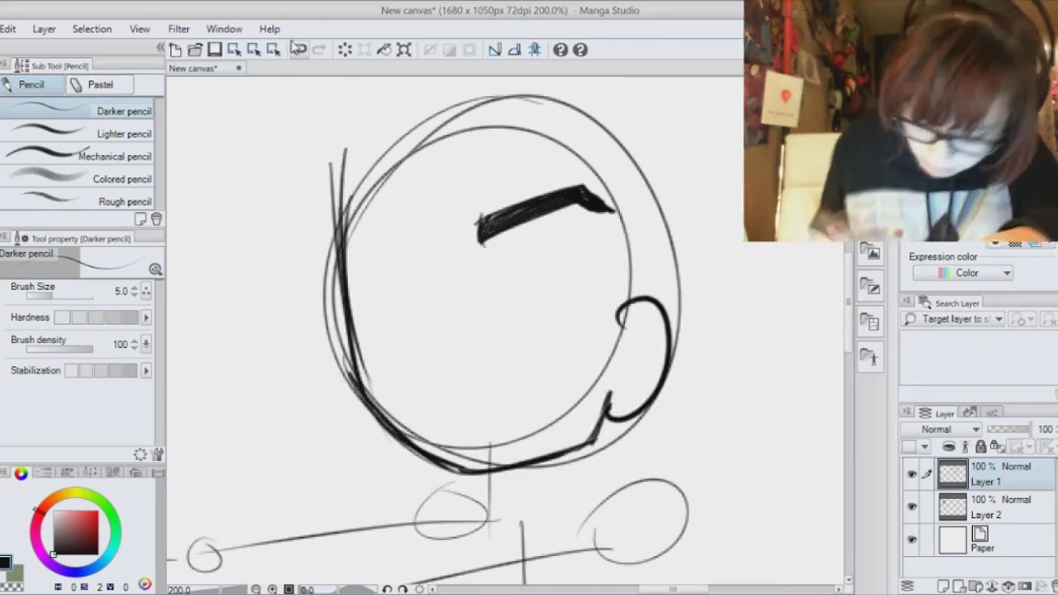
- Draw the inner fold lines of the second figure's ear
{"action": "left_click_drag", "start_coordinate": [657, 306], "coordinate": [630, 360]}
{"action": "left_click_drag", "start_coordinate": [610, 358], "coordinate": [650, 404]}
{"action": "left_click_drag", "start_coordinate": [654, 308], "coordinate": [631, 379]}
{"action": "left_click_drag", "start_coordinate": [634, 374], "coordinate": [652, 395]}
- Draw a wide hat brim with an upswept pointed end across the top of the second figure's head
{"action": "left_click_drag", "start_coordinate": [579, 331], "coordinate": [636, 387]}
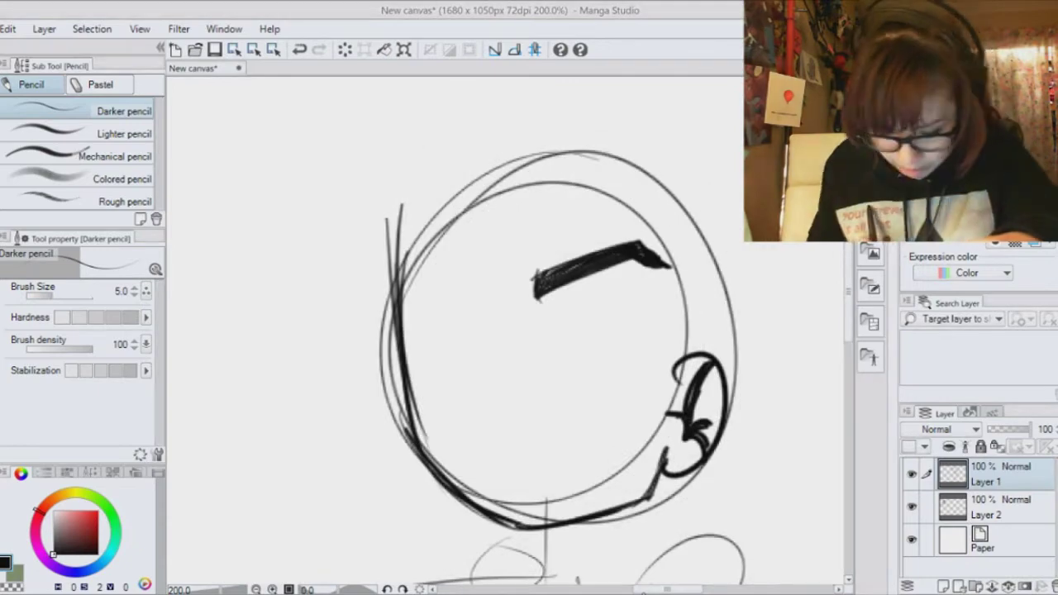
{"action": "left_click_drag", "start_coordinate": [366, 247], "coordinate": [742, 149]}
{"action": "mouse_move", "coordinate": [380, 299]}
{"action": "left_mouse_down"}
{"action": "mouse_move", "coordinate": [578, 156]}
{"action": "mouse_move", "coordinate": [743, 125]}
{"action": "left_mouse_up"}
{"action": "left_click_drag", "start_coordinate": [820, 168], "coordinate": [707, 131]}
{"action": "scroll", "coordinate": [707, 131], "scroll_direction": "down", "scroll_amount": 3}
- Sketch the second figure's torso with curved sides, a waist line and tapering hips around the spine
{"action": "left_click_drag", "start_coordinate": [578, 331], "coordinate": [559, 319]}
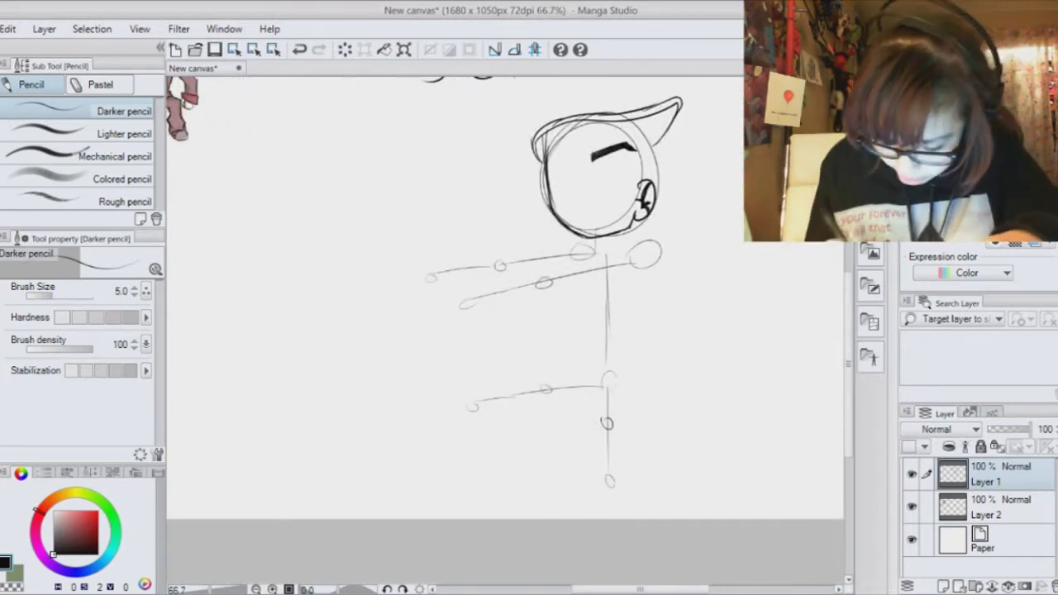
{"action": "left_click_drag", "start_coordinate": [646, 278], "coordinate": [627, 329]}
{"action": "left_click_drag", "start_coordinate": [572, 319], "coordinate": [589, 387]}
{"action": "key", "text": "ctrl+plus"}
{"action": "left_click_drag", "start_coordinate": [499, 122], "coordinate": [513, 539]}
{"action": "key", "text": "e"}
{"action": "mouse_move", "coordinate": [337, 322]}
{"action": "left_mouse_down"}
{"action": "mouse_move", "coordinate": [354, 300]}
{"action": "mouse_move", "coordinate": [632, 331]}
{"action": "left_mouse_up"}
{"action": "key", "text": "p"}
{"action": "left_click_drag", "start_coordinate": [538, 463], "coordinate": [487, 187]}
{"action": "key", "text": "ctrl+plus"}
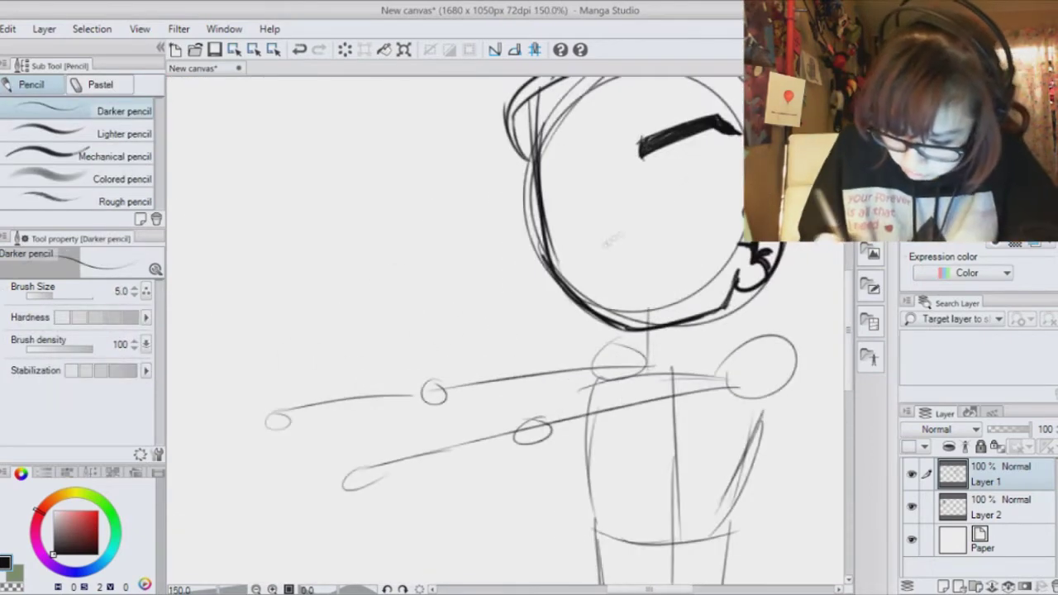
- Draw a frowning mouth, a nose line and an open eye with highlights on the second figure's face
{"action": "left_click_drag", "start_coordinate": [594, 266], "coordinate": [683, 254]}
{"action": "left_click_drag", "start_coordinate": [685, 246], "coordinate": [680, 263]}
{"action": "mouse_move", "coordinate": [665, 162]}
{"action": "left_mouse_down"}
{"action": "mouse_move", "coordinate": [719, 169]}
{"action": "mouse_move", "coordinate": [641, 250]}
{"action": "left_mouse_up"}
- Draw the swept fringe across the second figure's forehead and hair strands beside the ear
{"action": "scroll", "coordinate": [682, 184], "scroll_direction": "up", "scroll_amount": 3}
{"action": "left_click_drag", "start_coordinate": [541, 199], "coordinate": [514, 306]}
{"action": "left_click_drag", "start_coordinate": [579, 203], "coordinate": [544, 289]}
{"action": "left_click_drag", "start_coordinate": [695, 181], "coordinate": [546, 282]}
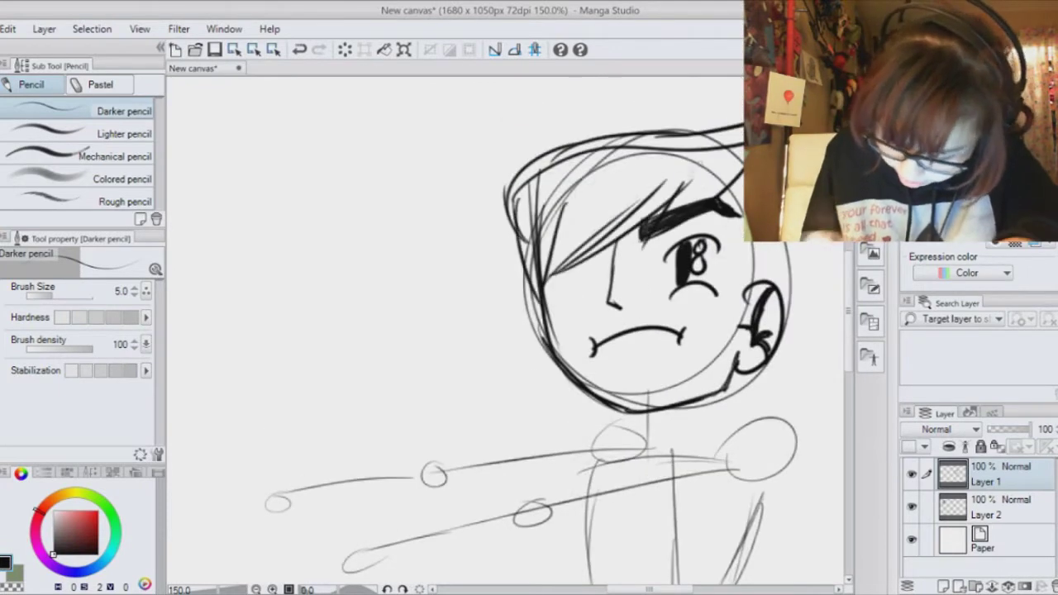
{"action": "left_click_drag", "start_coordinate": [730, 175], "coordinate": [742, 364]}
{"action": "left_click_drag", "start_coordinate": [544, 159], "coordinate": [487, 506]}
{"action": "mouse_move", "coordinate": [487, 507]}
{"action": "left_mouse_down"}
{"action": "mouse_move", "coordinate": [490, 303]}
{"action": "mouse_move", "coordinate": [700, 465]}
{"action": "left_mouse_up"}
{"action": "left_click", "coordinate": [304, 51]}
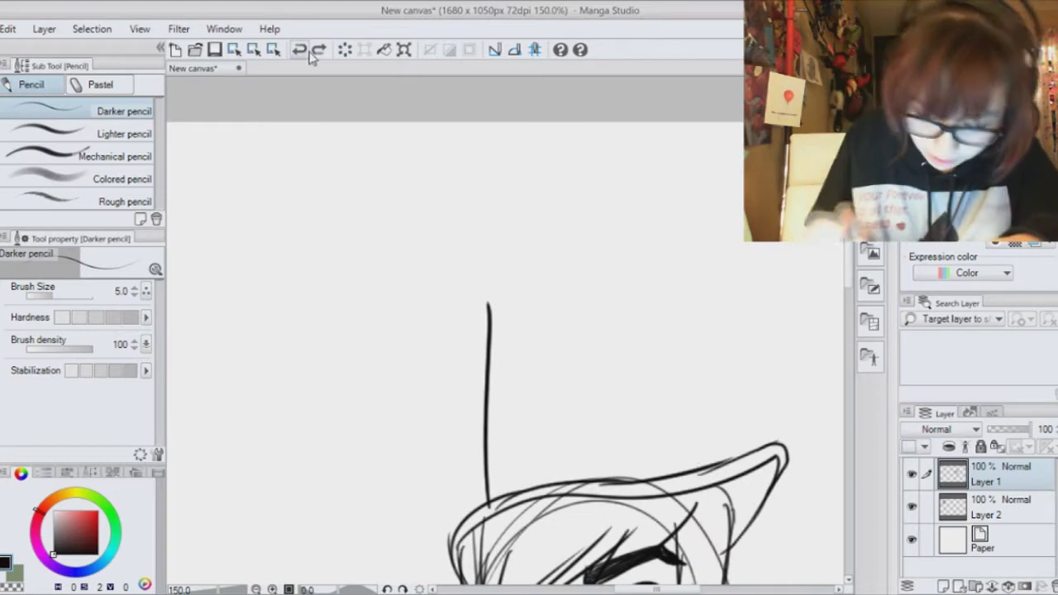
{"action": "left_click", "coordinate": [304, 51]}
{"action": "mouse_move", "coordinate": [476, 521]}
{"action": "left_mouse_down"}
{"action": "mouse_move", "coordinate": [466, 382]}
{"action": "mouse_move", "coordinate": [464, 497]}
{"action": "left_mouse_up"}
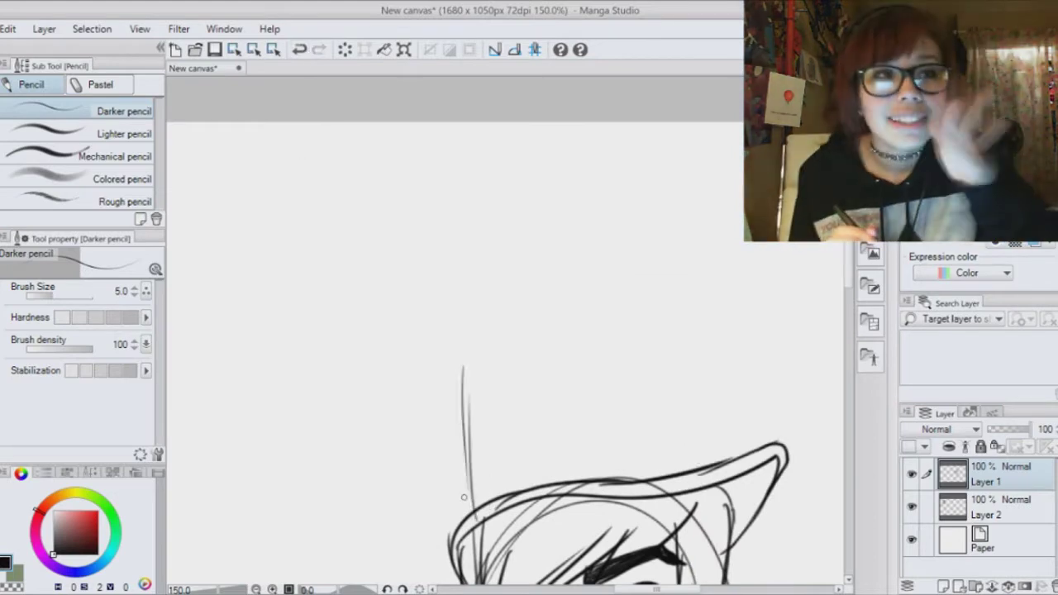
{"action": "mouse_move", "coordinate": [465, 490]}
{"action": "left_mouse_down"}
{"action": "mouse_move", "coordinate": [468, 305]}
{"action": "mouse_move", "coordinate": [683, 273]}
{"action": "mouse_move", "coordinate": [683, 467]}
{"action": "left_mouse_up"}
{"action": "left_click_drag", "start_coordinate": [477, 310], "coordinate": [627, 293]}
{"action": "mouse_move", "coordinate": [570, 464]}
{"action": "left_mouse_down"}
{"action": "mouse_move", "coordinate": [473, 261]}
{"action": "mouse_move", "coordinate": [542, 267]}
{"action": "left_mouse_up"}
{"action": "left_click", "coordinate": [305, 52]}
{"action": "left_click", "coordinate": [305, 52]}
{"action": "left_click", "coordinate": [305, 52]}
{"action": "left_click", "coordinate": [305, 52]}
{"action": "left_click", "coordinate": [304, 53]}
{"action": "left_click", "coordinate": [304, 55]}
- Draw a tall top hat crown above the brim with a band line near its base
{"action": "left_click_drag", "start_coordinate": [451, 84], "coordinate": [434, 314]}
{"action": "mouse_move", "coordinate": [453, 85]}
{"action": "left_mouse_down"}
{"action": "mouse_move", "coordinate": [683, 62]}
{"action": "mouse_move", "coordinate": [692, 255]}
{"action": "left_mouse_up"}
{"action": "left_click_drag", "start_coordinate": [571, 264], "coordinate": [585, 335]}
{"action": "mouse_move", "coordinate": [468, 153]}
{"action": "left_mouse_down"}
{"action": "mouse_move", "coordinate": [455, 387]}
{"action": "mouse_move", "coordinate": [713, 137]}
{"action": "mouse_move", "coordinate": [698, 129]}
{"action": "left_mouse_up"}
{"action": "left_click", "coordinate": [307, 49]}
{"action": "mouse_move", "coordinate": [699, 127]}
{"action": "left_mouse_down"}
{"action": "mouse_move", "coordinate": [692, 277]}
{"action": "mouse_move", "coordinate": [703, 329]}
{"action": "left_mouse_up"}
{"action": "mouse_move", "coordinate": [475, 315]}
{"action": "left_mouse_down"}
{"action": "mouse_move", "coordinate": [717, 291]}
{"action": "mouse_move", "coordinate": [696, 310]}
{"action": "left_mouse_up"}
{"action": "left_click", "coordinate": [301, 50]}
- Erase the end of the hat's band line that overshoots the crown's side
{"action": "key", "text": "e"}
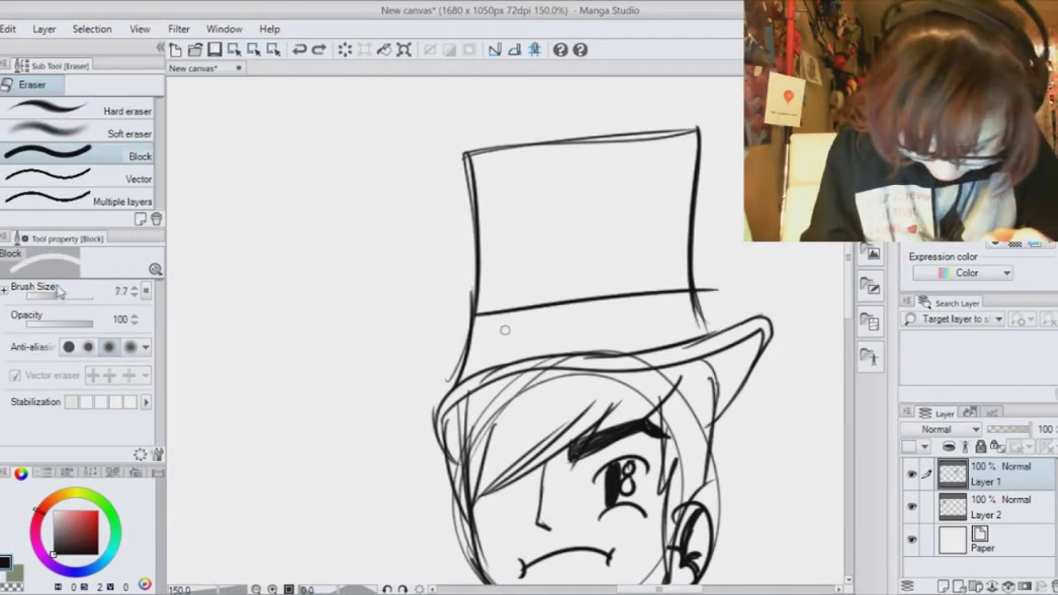
{"action": "left_click_drag", "start_coordinate": [544, 330], "coordinate": [517, 382]}
{"action": "left_click", "coordinate": [306, 50]}
{"action": "left_click_drag", "start_coordinate": [59, 296], "coordinate": [55, 296]}
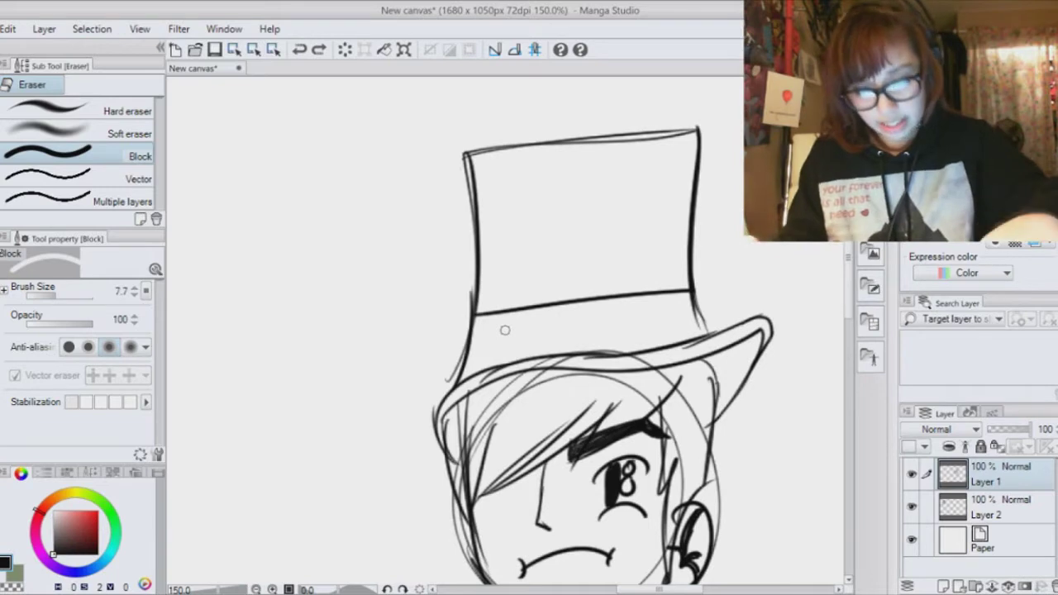
{"action": "left_click", "coordinate": [300, 50]}
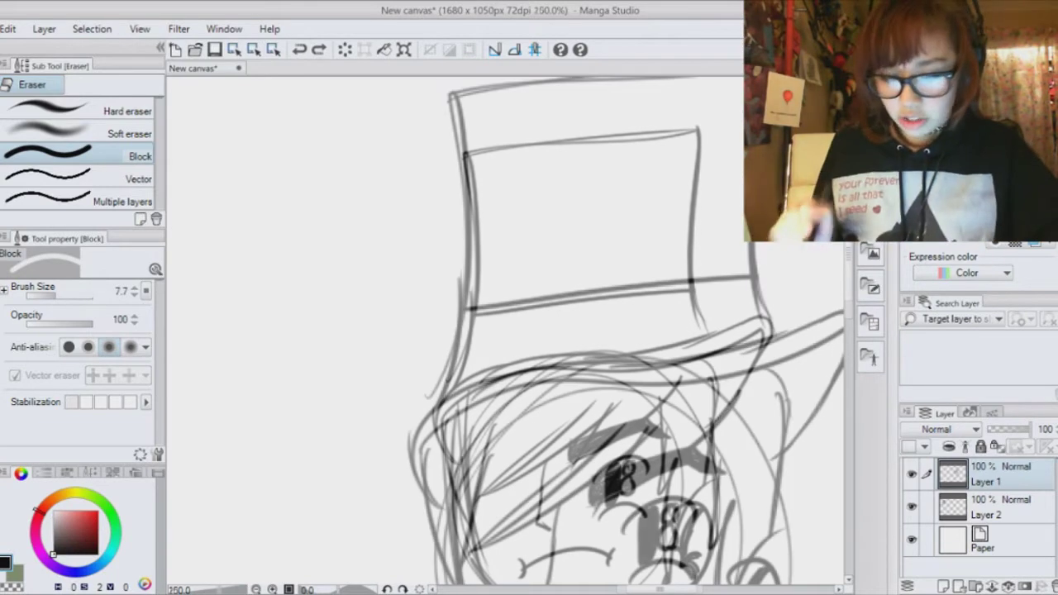
{"action": "left_click", "coordinate": [319, 49]}
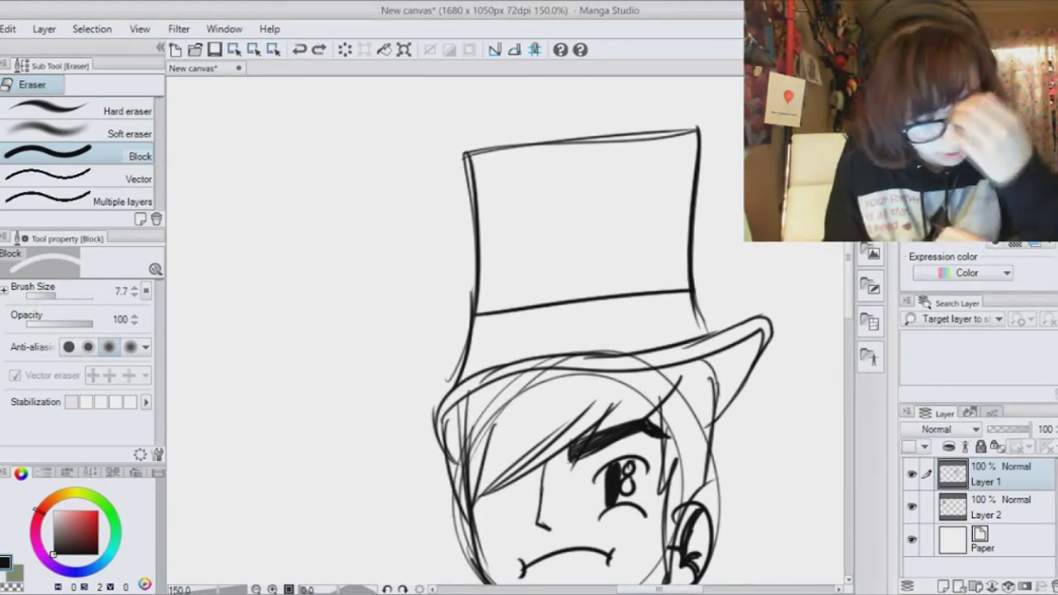
- Draw a small rounded ornament at the end of the top hat's band
{"action": "key", "text": "p"}
{"action": "left_click_drag", "start_coordinate": [690, 283], "coordinate": [662, 335]}
{"action": "left_click_drag", "start_coordinate": [694, 283], "coordinate": [706, 332]}
{"action": "left_click_drag", "start_coordinate": [697, 289], "coordinate": [734, 307]}
{"action": "left_click_drag", "start_coordinate": [711, 261], "coordinate": [704, 331]}
{"action": "mouse_move", "coordinate": [661, 283]}
{"action": "left_mouse_down"}
{"action": "mouse_move", "coordinate": [630, 330]}
{"action": "mouse_move", "coordinate": [670, 341]}
{"action": "left_mouse_up"}
- Draw the second figure's neck and the near arm's shoulder and sleeve outline along the outstretched guide line
{"action": "left_click_drag", "start_coordinate": [596, 504], "coordinate": [609, 159]}
{"action": "left_click_drag", "start_coordinate": [685, 240], "coordinate": [656, 311]}
{"action": "mouse_move", "coordinate": [611, 289]}
{"action": "left_mouse_down"}
{"action": "mouse_move", "coordinate": [615, 318]}
{"action": "mouse_move", "coordinate": [598, 320]}
{"action": "left_mouse_up"}
{"action": "mouse_move", "coordinate": [668, 308]}
{"action": "left_mouse_down"}
{"action": "mouse_move", "coordinate": [741, 318]}
{"action": "mouse_move", "coordinate": [736, 381]}
{"action": "left_mouse_up"}
{"action": "left_click_drag", "start_coordinate": [736, 381], "coordinate": [699, 391]}
{"action": "left_click_drag", "start_coordinate": [689, 295], "coordinate": [615, 334]}
{"action": "left_click_drag", "start_coordinate": [706, 381], "coordinate": [517, 413]}
{"action": "left_click_drag", "start_coordinate": [640, 332], "coordinate": [360, 404]}
{"action": "left_click_drag", "start_coordinate": [520, 413], "coordinate": [433, 439]}
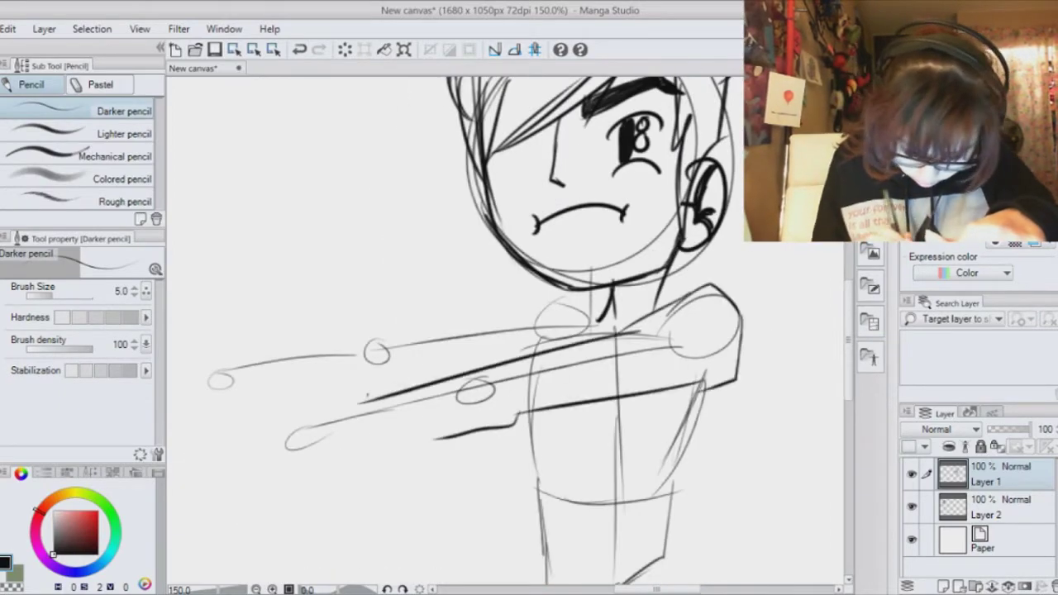
- Draw a boxy hand at the end of the near arm and complete the sleeve's lower edge
{"action": "mouse_move", "coordinate": [309, 411]}
{"action": "left_mouse_down"}
{"action": "mouse_move", "coordinate": [369, 423]}
{"action": "mouse_move", "coordinate": [358, 447]}
{"action": "left_mouse_up"}
{"action": "key", "text": "ctrl+z"}
{"action": "key", "text": "ctrl+z"}
{"action": "left_click_drag", "start_coordinate": [353, 398], "coordinate": [304, 409]}
{"action": "left_click_drag", "start_coordinate": [304, 409], "coordinate": [318, 457]}
{"action": "left_click_drag", "start_coordinate": [318, 457], "coordinate": [384, 459]}
{"action": "left_click_drag", "start_coordinate": [382, 457], "coordinate": [466, 438]}
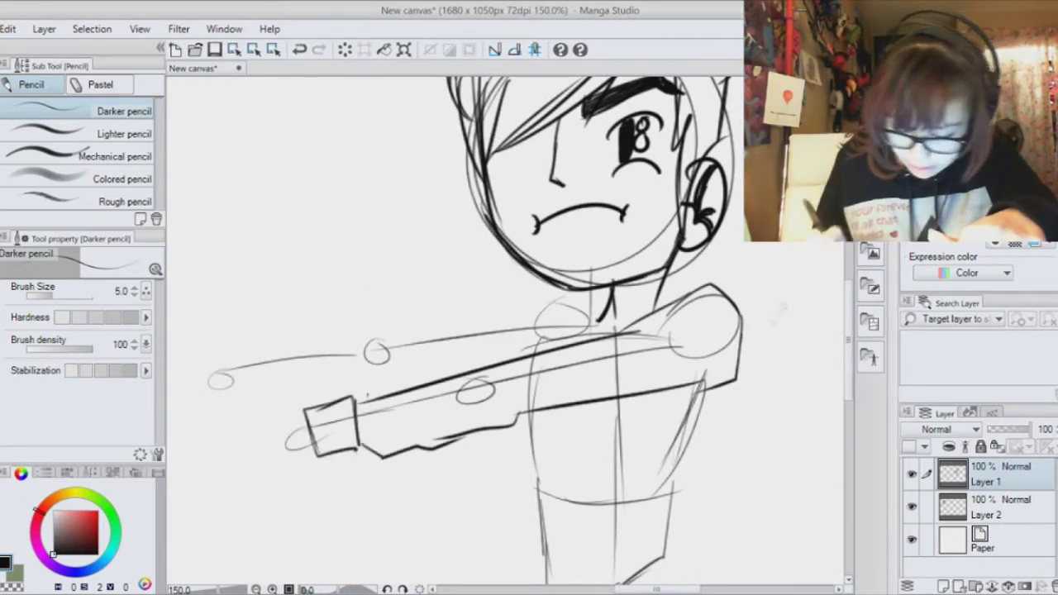
- Draw the second figure's back edge down to the waist and a coat-tail line flaring below it
{"action": "left_click_drag", "start_coordinate": [579, 463], "coordinate": [565, 340]}
{"action": "left_click_drag", "start_coordinate": [686, 263], "coordinate": [658, 385]}
{"action": "left_click_drag", "start_coordinate": [659, 384], "coordinate": [682, 474]}
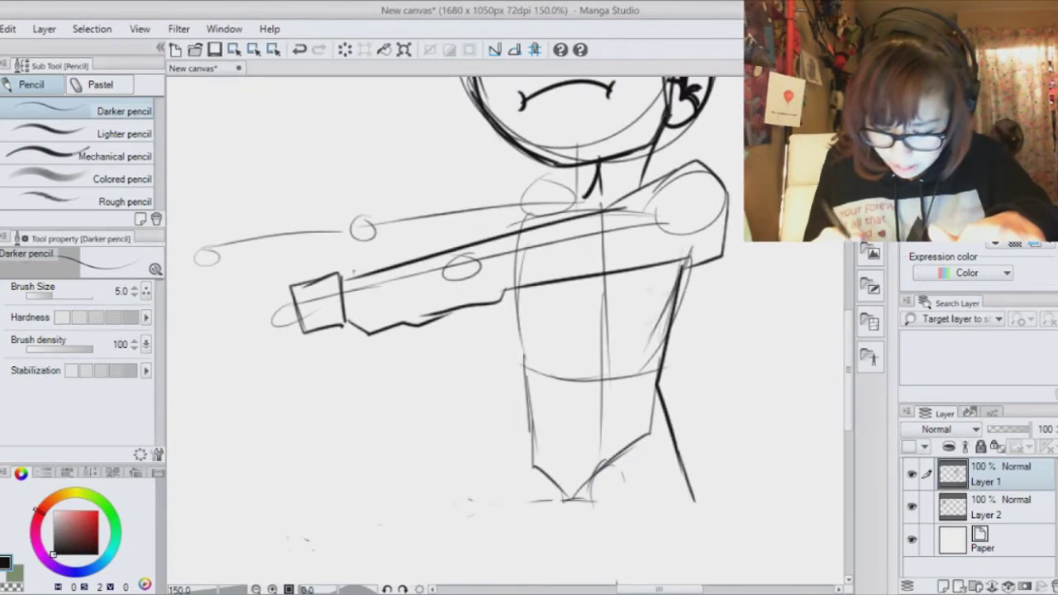
{"action": "left_click_drag", "start_coordinate": [509, 81], "coordinate": [691, 342]}
- Add jacket lines to the second figure's upper body and close the coat-tail into a point
{"action": "mouse_move", "coordinate": [626, 220]}
{"action": "left_mouse_down"}
{"action": "mouse_move", "coordinate": [643, 385]}
{"action": "mouse_move", "coordinate": [632, 208]}
{"action": "mouse_move", "coordinate": [648, 215]}
{"action": "mouse_move", "coordinate": [648, 285]}
{"action": "left_mouse_up"}
{"action": "mouse_move", "coordinate": [643, 190]}
{"action": "left_mouse_down"}
{"action": "mouse_move", "coordinate": [636, 269]}
{"action": "mouse_move", "coordinate": [653, 332]}
{"action": "left_mouse_up"}
{"action": "mouse_move", "coordinate": [636, 188]}
{"action": "left_mouse_down"}
{"action": "mouse_move", "coordinate": [650, 322]}
{"action": "mouse_move", "coordinate": [550, 318]}
{"action": "left_mouse_up"}
{"action": "left_click_drag", "start_coordinate": [508, 240], "coordinate": [608, 183]}
{"action": "mouse_move", "coordinate": [608, 183]}
{"action": "left_mouse_down"}
{"action": "mouse_move", "coordinate": [536, 236]}
{"action": "mouse_move", "coordinate": [513, 282]}
{"action": "left_mouse_up"}
{"action": "left_click_drag", "start_coordinate": [483, 238], "coordinate": [519, 296]}
{"action": "left_click_drag", "start_coordinate": [607, 183], "coordinate": [508, 277]}
{"action": "left_click_drag", "start_coordinate": [523, 191], "coordinate": [552, 283]}
{"action": "mouse_move", "coordinate": [661, 505]}
{"action": "left_mouse_down"}
{"action": "mouse_move", "coordinate": [525, 364]}
{"action": "mouse_move", "coordinate": [606, 132]}
{"action": "left_mouse_up"}
{"action": "left_click_drag", "start_coordinate": [708, 416], "coordinate": [701, 503]}
{"action": "left_click_drag", "start_coordinate": [675, 454], "coordinate": [701, 502]}
- Draw the second figure's far arm and boxy hand reaching forward above the near arm
{"action": "left_click_drag", "start_coordinate": [552, 202], "coordinate": [545, 291]}
{"action": "left_click_drag", "start_coordinate": [604, 95], "coordinate": [460, 124]}
{"action": "left_click_drag", "start_coordinate": [413, 289], "coordinate": [624, 372]}
{"action": "left_click_drag", "start_coordinate": [600, 221], "coordinate": [478, 240]}
{"action": "mouse_move", "coordinate": [475, 234]}
{"action": "left_mouse_down"}
{"action": "mouse_move", "coordinate": [475, 268]}
{"action": "mouse_move", "coordinate": [419, 248]}
{"action": "left_mouse_up"}
{"action": "left_click_drag", "start_coordinate": [477, 275], "coordinate": [591, 255]}
{"action": "left_click_drag", "start_coordinate": [579, 372], "coordinate": [499, 260]}
- Draw an open door panel and adjoining doorway in front of the second figure's outstretched hands
{"action": "key", "text": "ctrl+minus"}
{"action": "key", "text": "ctrl+minus"}
{"action": "left_click_drag", "start_coordinate": [413, 330], "coordinate": [552, 339]}
{"action": "left_click_drag", "start_coordinate": [489, 282], "coordinate": [503, 346]}
{"action": "left_click_drag", "start_coordinate": [528, 264], "coordinate": [544, 347]}
{"action": "left_click_drag", "start_coordinate": [490, 281], "coordinate": [447, 281]}
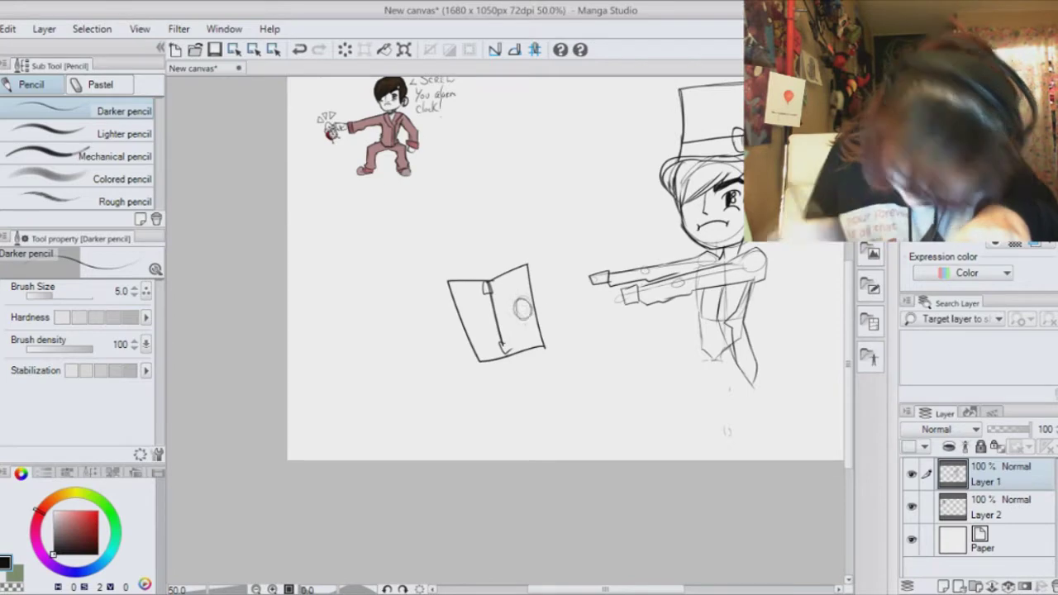
- Draw a small puzzled person with a question mark in the doorway, and a taped note and knob on the door
{"action": "key", "text": "ctrl+plus"}
{"action": "key", "text": "ctrl+plus"}
{"action": "left_click_drag", "start_coordinate": [554, 240], "coordinate": [586, 299]}
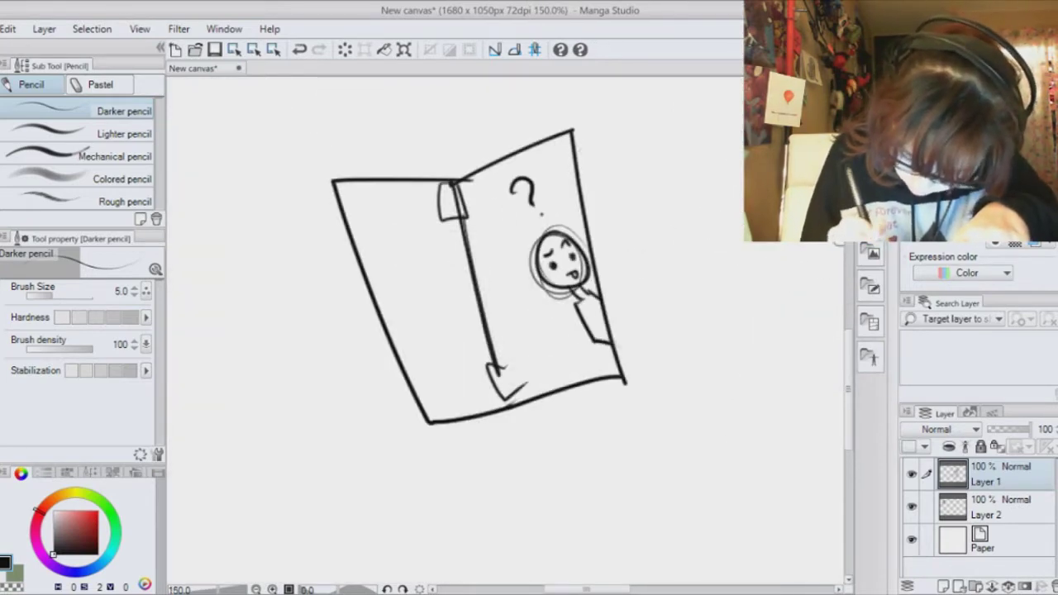
{"action": "left_click_drag", "start_coordinate": [488, 319], "coordinate": [513, 273]}
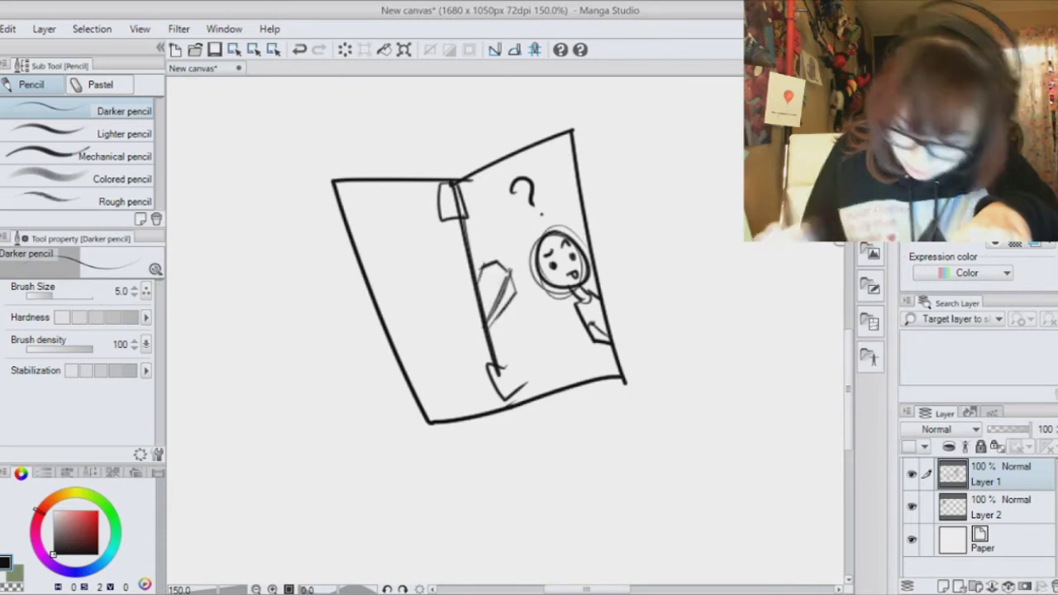
{"action": "left_click_drag", "start_coordinate": [355, 208], "coordinate": [405, 260]}
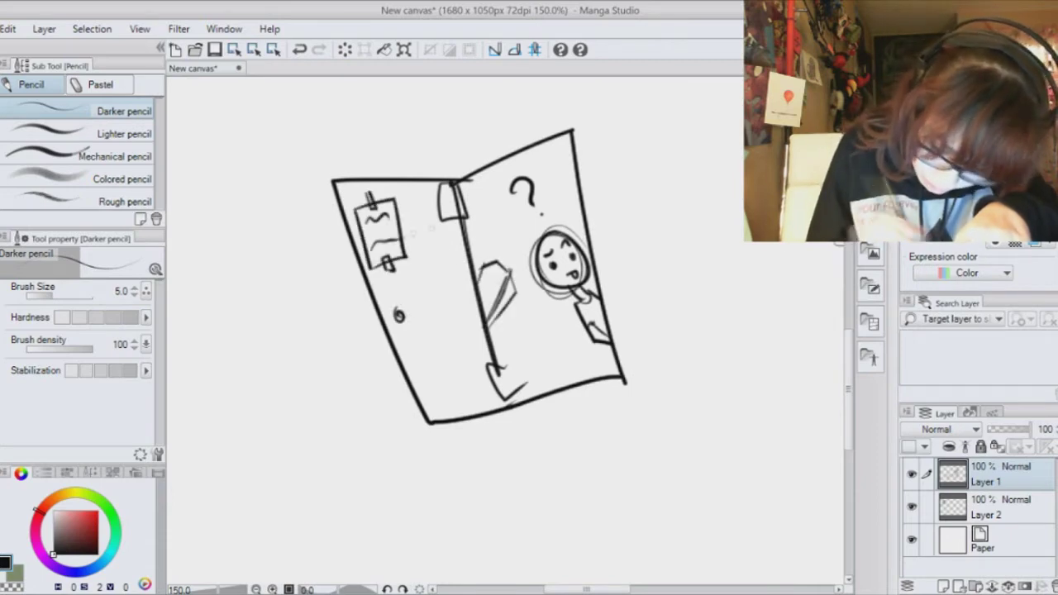
- Undo the last strokes and draw the front coat edge and pointed shirt hem on the top-hatted figure's torso
{"action": "left_click", "coordinate": [301, 52]}
{"action": "left_click", "coordinate": [300, 52]}
{"action": "key", "text": "ctrl+minus"}
{"action": "key", "text": "ctrl+minus"}
{"action": "mouse_move", "coordinate": [629, 314]}
{"action": "left_mouse_down"}
{"action": "mouse_move", "coordinate": [449, 311]}
{"action": "mouse_move", "coordinate": [385, 359]}
{"action": "left_mouse_up"}
{"action": "left_click_drag", "start_coordinate": [513, 324], "coordinate": [522, 365]}
{"action": "left_click_drag", "start_coordinate": [518, 356], "coordinate": [515, 409]}
{"action": "left_click_drag", "start_coordinate": [525, 365], "coordinate": [541, 411]}
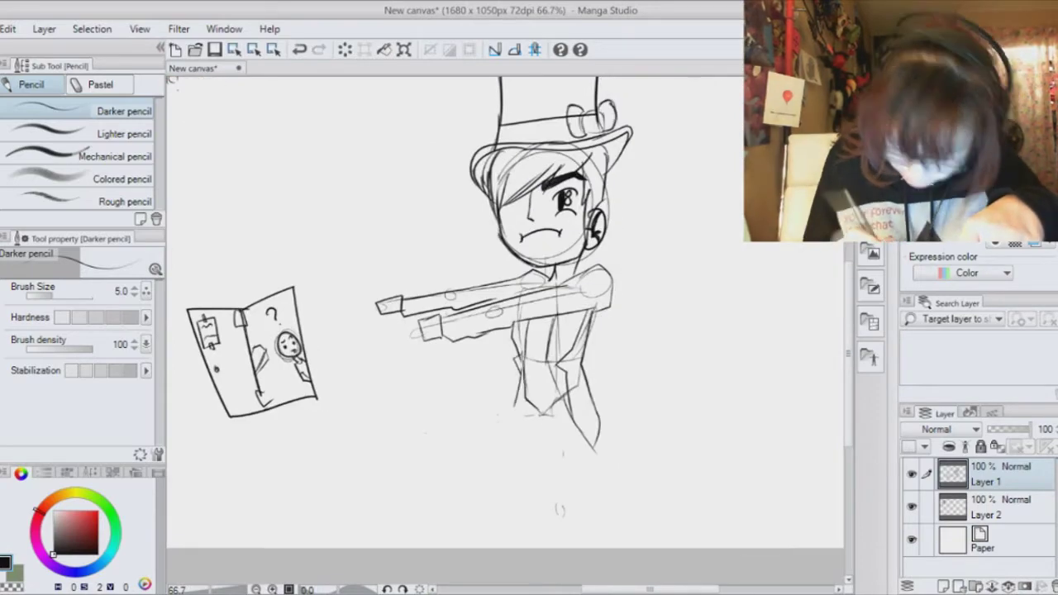
- Draw a collar around the top-hatted figure's neck and fill both halves in black
{"action": "key", "text": "ctrl+plus"}
{"action": "left_click_drag", "start_coordinate": [430, 506], "coordinate": [426, 200]}
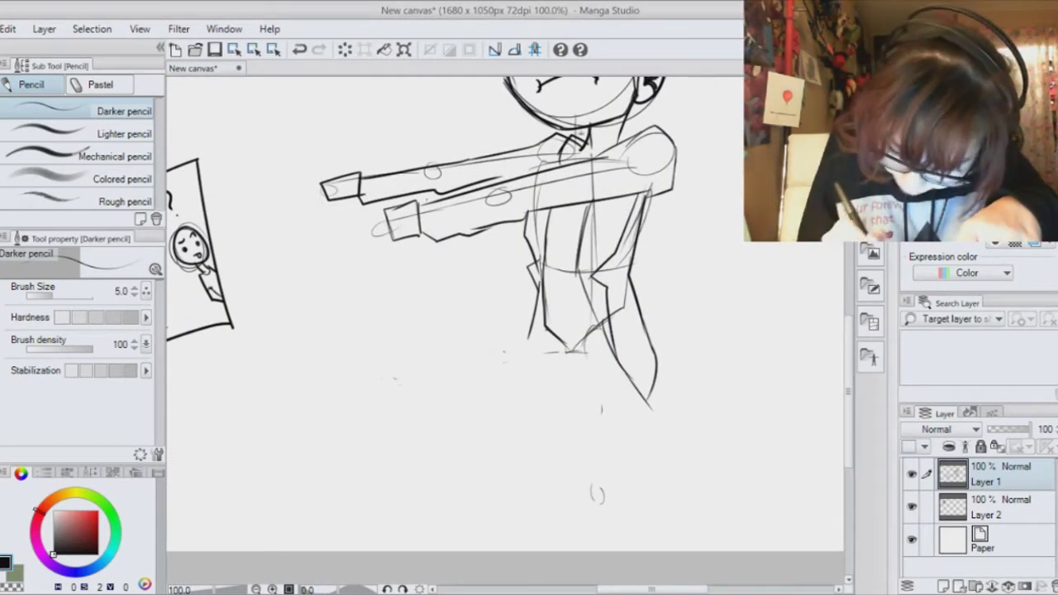
{"action": "left_click_drag", "start_coordinate": [561, 135], "coordinate": [622, 147]}
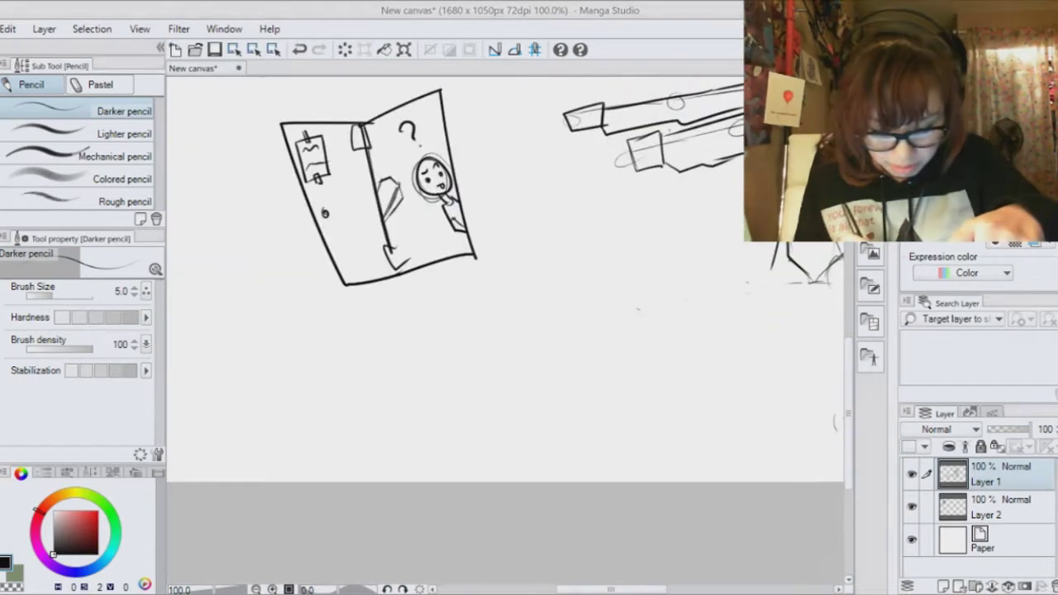
{"action": "mouse_move", "coordinate": [570, 206]}
{"action": "left_mouse_down"}
{"action": "mouse_move", "coordinate": [427, 352]}
{"action": "mouse_move", "coordinate": [376, 468]}
{"action": "left_mouse_up"}
{"action": "mouse_move", "coordinate": [565, 269]}
{"action": "left_mouse_down"}
{"action": "mouse_move", "coordinate": [608, 316]}
{"action": "mouse_move", "coordinate": [653, 311]}
{"action": "mouse_move", "coordinate": [610, 318]}
{"action": "left_mouse_up"}
{"action": "mouse_move", "coordinate": [557, 230]}
{"action": "left_mouse_down"}
{"action": "mouse_move", "coordinate": [572, 286]}
{"action": "mouse_move", "coordinate": [644, 307]}
{"action": "left_mouse_up"}
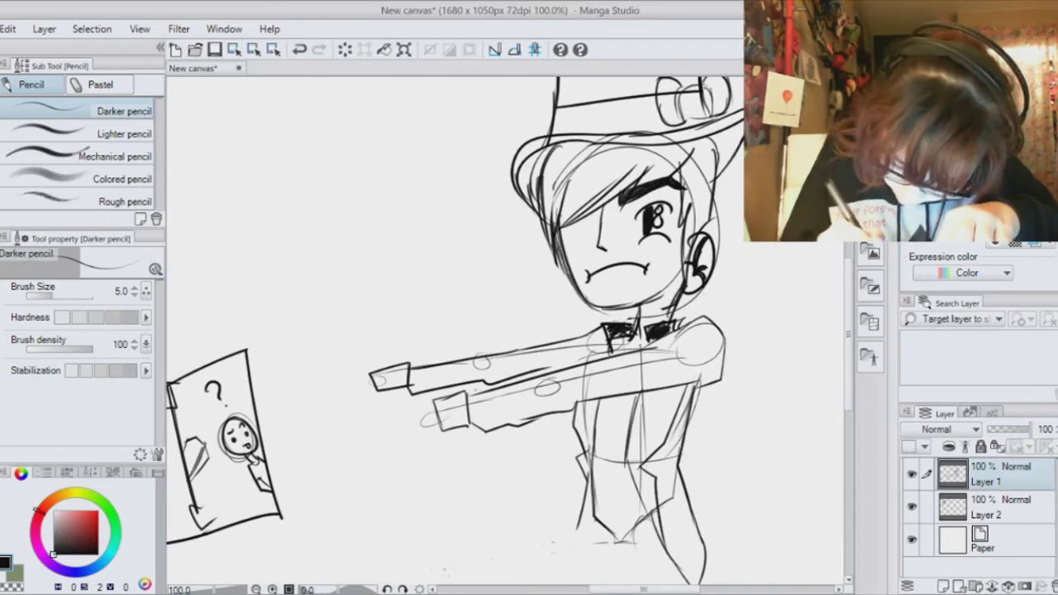
{"action": "key", "text": "ctrl+z"}
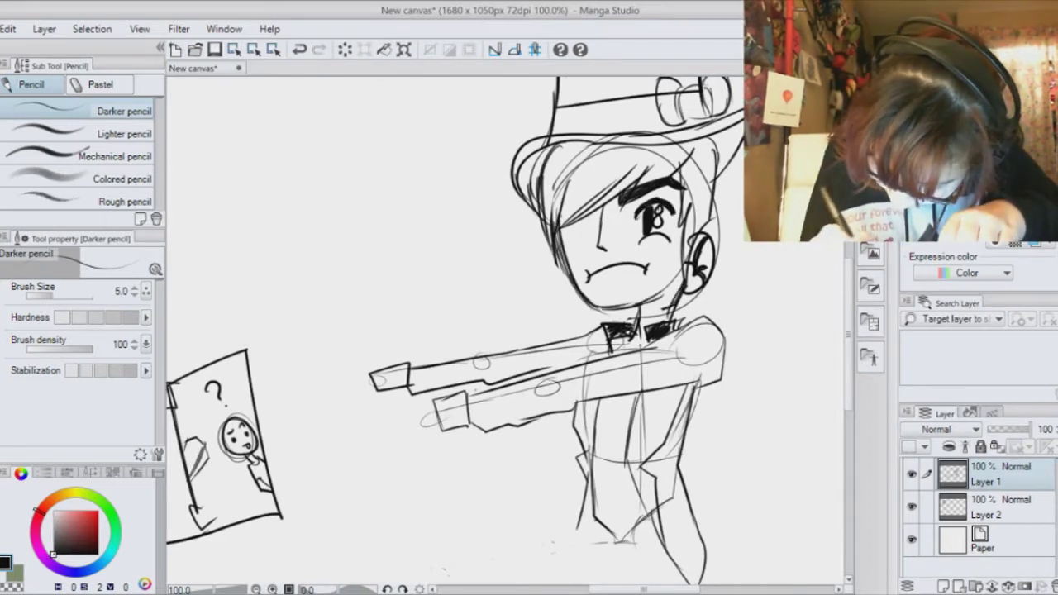
- Add lower lashes, a second eye with an eyebrow beneath the fringe, and a curved neckline on the shirt
{"action": "left_click_drag", "start_coordinate": [675, 222], "coordinate": [666, 235]}
{"action": "scroll", "coordinate": [506, 330], "scroll_direction": "up", "scroll_amount": 2}
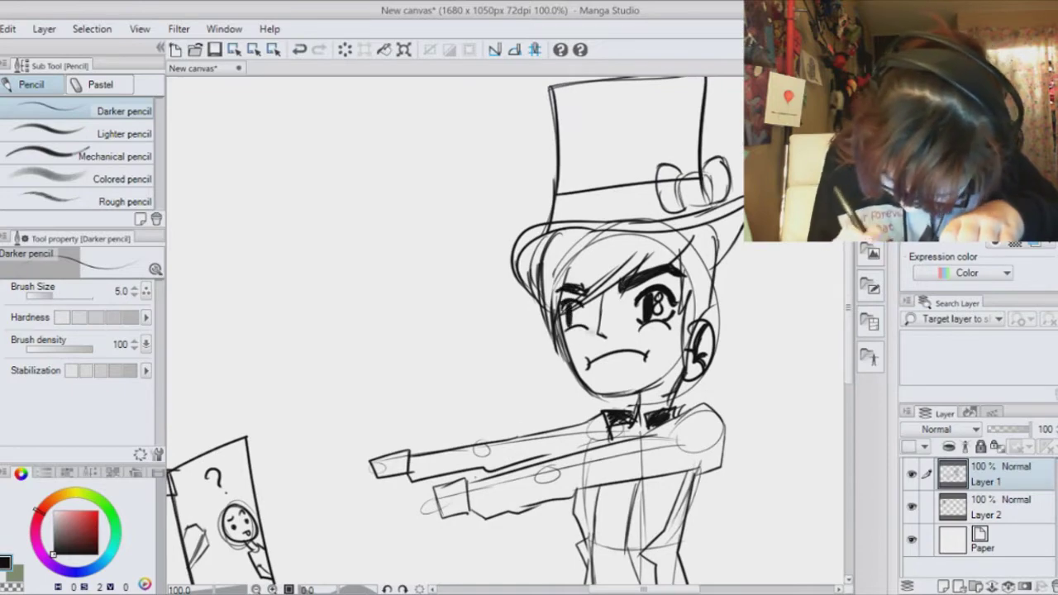
{"action": "left_click_drag", "start_coordinate": [572, 304], "coordinate": [580, 321]}
{"action": "mouse_move", "coordinate": [571, 497]}
{"action": "left_mouse_down"}
{"action": "mouse_move", "coordinate": [608, 189]}
{"action": "mouse_move", "coordinate": [669, 182]}
{"action": "left_mouse_up"}
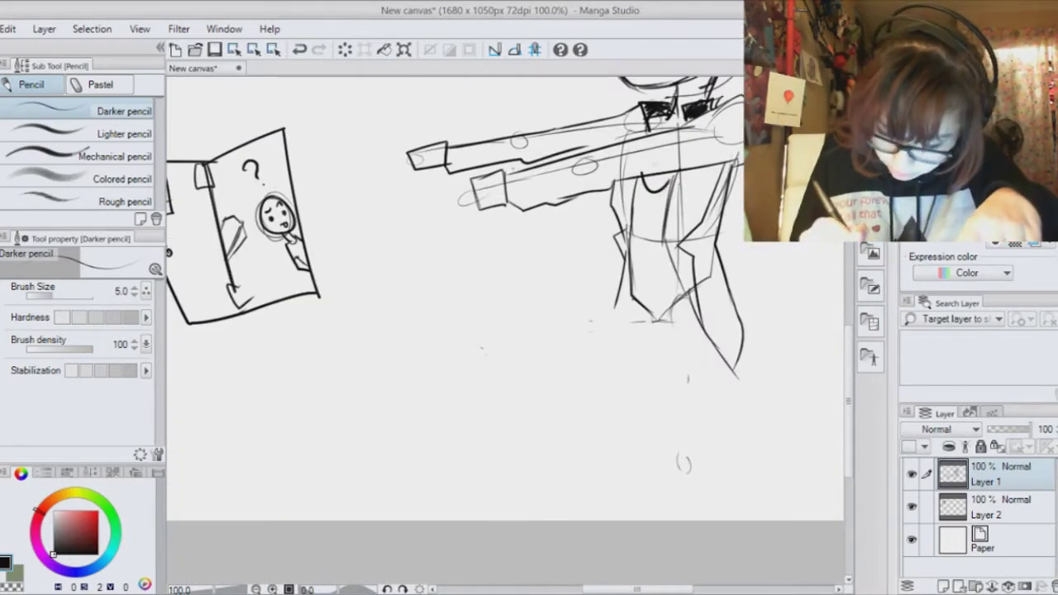
{"action": "left_click_drag", "start_coordinate": [656, 116], "coordinate": [670, 132]}
- Sketch the figure's straight standing leg and a raised leg extending forward toward the door
{"action": "left_click_drag", "start_coordinate": [277, 206], "coordinate": [463, 225]}
{"action": "scroll", "coordinate": [440, 219], "scroll_direction": "up", "scroll_amount": 4}
{"action": "left_click_drag", "start_coordinate": [546, 273], "coordinate": [413, 356]}
{"action": "scroll", "coordinate": [382, 223], "scroll_direction": "down", "scroll_amount": 5}
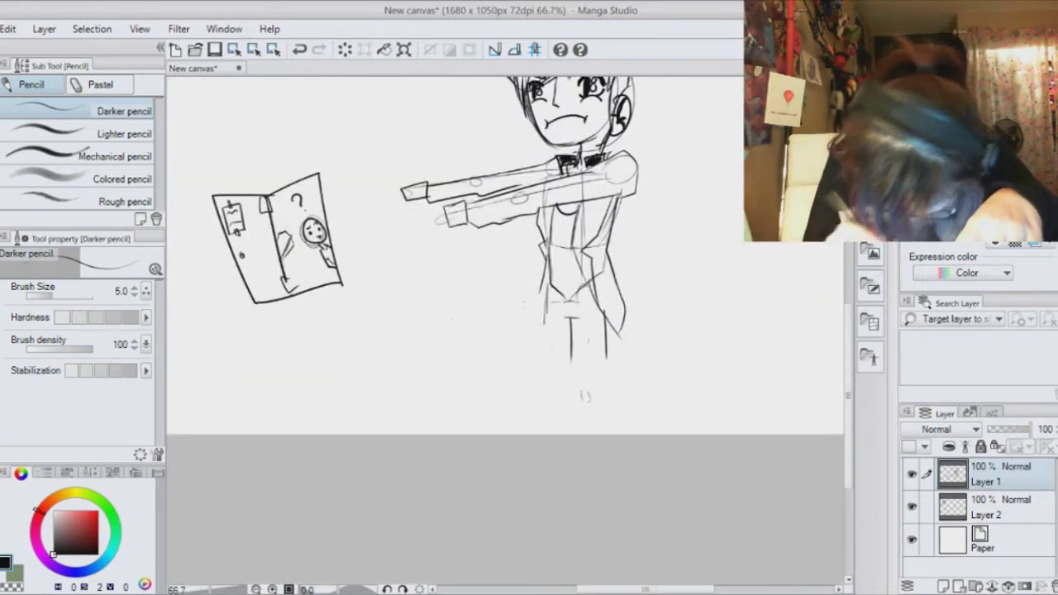
{"action": "left_click", "coordinate": [300, 51]}
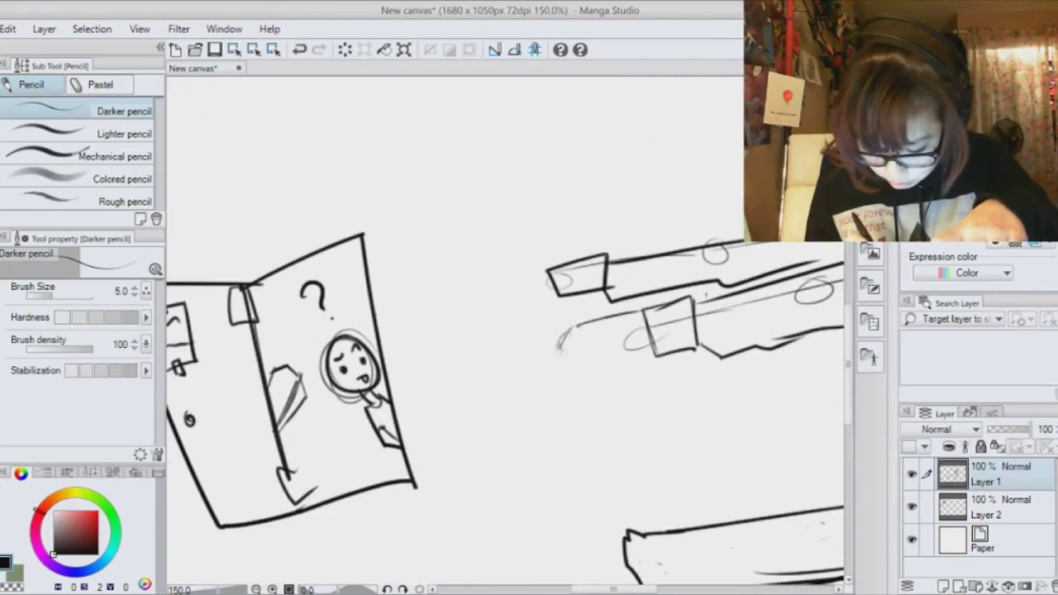
- Draw the near arm's outstretched hand in front of its cuff
{"action": "left_click_drag", "start_coordinate": [559, 362], "coordinate": [647, 351]}
{"action": "mouse_move", "coordinate": [563, 334]}
{"action": "left_mouse_down"}
{"action": "mouse_move", "coordinate": [636, 313]}
{"action": "mouse_move", "coordinate": [611, 324]}
{"action": "left_mouse_up"}
{"action": "left_click_drag", "start_coordinate": [560, 366], "coordinate": [636, 349]}
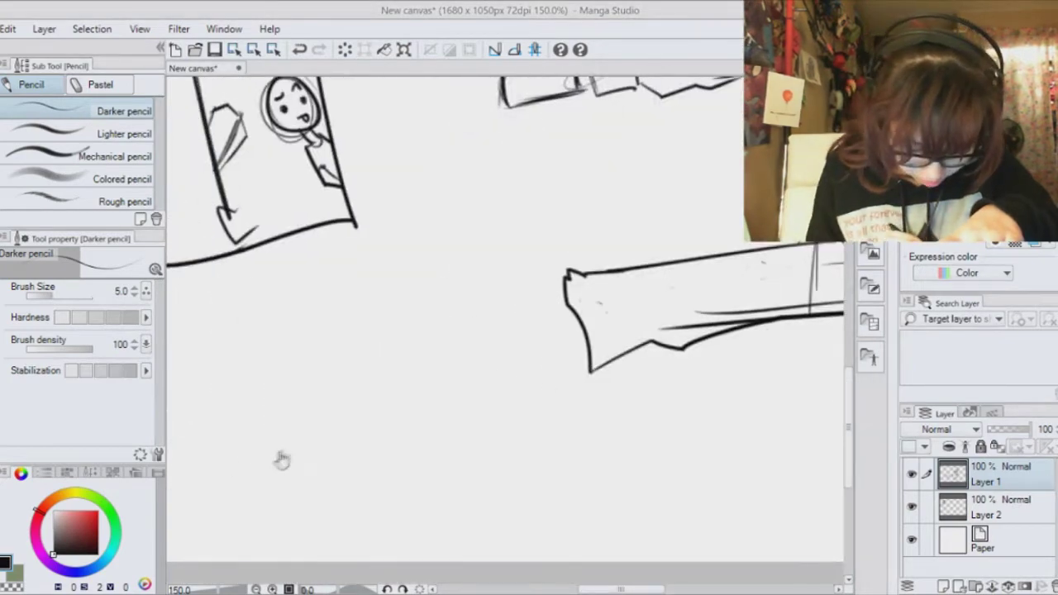
- Draw a high-top sneaker with a rounded toe and a circular ankle badge on the raised leg
{"action": "mouse_move", "coordinate": [421, 411]}
{"action": "left_mouse_down"}
{"action": "mouse_move", "coordinate": [370, 339]}
{"action": "mouse_move", "coordinate": [379, 330]}
{"action": "left_mouse_up"}
{"action": "left_click_drag", "start_coordinate": [526, 182], "coordinate": [463, 189]}
{"action": "mouse_move", "coordinate": [509, 145]}
{"action": "left_mouse_down"}
{"action": "mouse_move", "coordinate": [641, 199]}
{"action": "mouse_move", "coordinate": [329, 283]}
{"action": "mouse_move", "coordinate": [306, 315]}
{"action": "mouse_move", "coordinate": [474, 332]}
{"action": "left_mouse_up"}
{"action": "left_click", "coordinate": [300, 50]}
{"action": "left_click_drag", "start_coordinate": [471, 280], "coordinate": [471, 334]}
{"action": "mouse_move", "coordinate": [376, 276]}
{"action": "left_mouse_down"}
{"action": "mouse_move", "coordinate": [378, 287]}
{"action": "mouse_move", "coordinate": [316, 327]}
{"action": "left_mouse_up"}
{"action": "left_click_drag", "start_coordinate": [374, 279], "coordinate": [400, 314]}
{"action": "left_click_drag", "start_coordinate": [447, 281], "coordinate": [443, 282]}
{"action": "left_click_drag", "start_coordinate": [446, 291], "coordinate": [444, 292]}
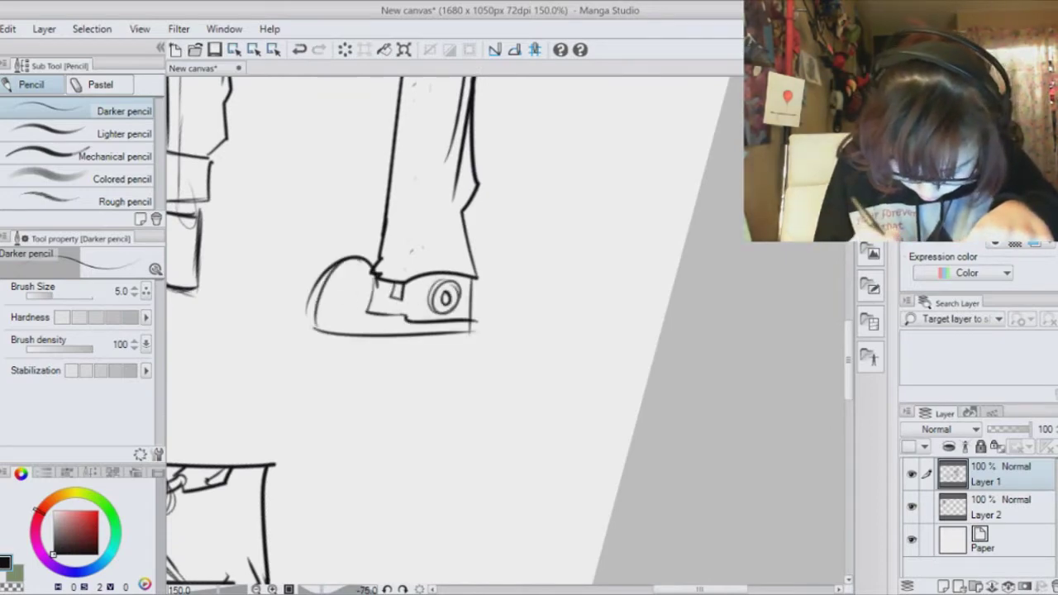
{"action": "key", "text": "asciicircum"}
{"action": "key", "text": "asciicircum"}
{"action": "key", "text": "asciicircum"}
{"action": "key", "text": "asciicircum"}
{"action": "key", "text": "asciicircum"}
{"action": "key", "text": "ctrl+minus"}
{"action": "key", "text": "ctrl+minus"}
{"action": "key", "text": "ctrl+minus"}
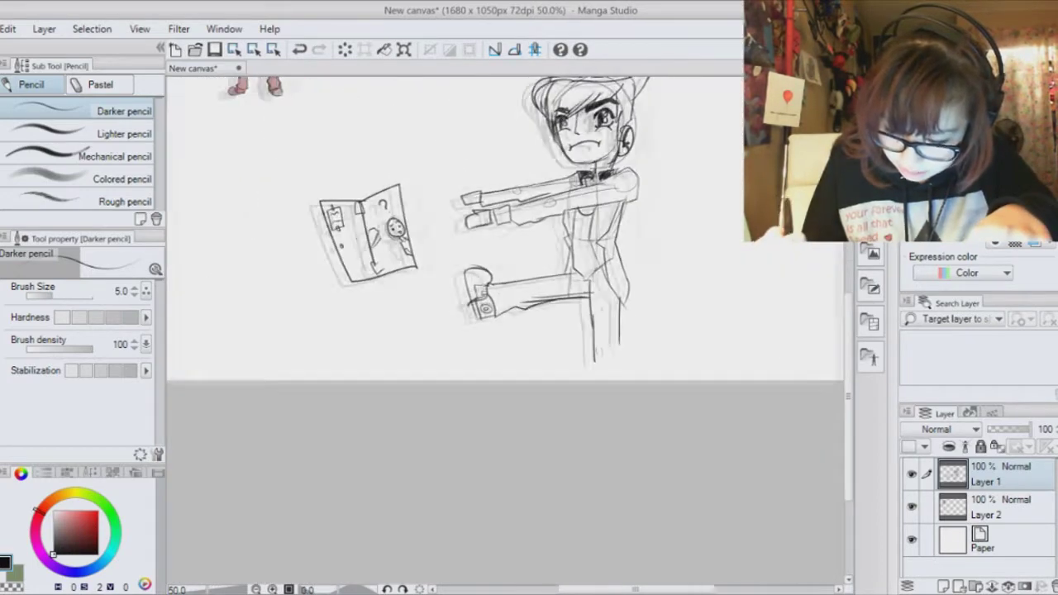
- Draw the waistline and hip joint above the raised leg and a pointed coat-tail below it
{"action": "left_click_drag", "start_coordinate": [529, 281], "coordinate": [474, 336]}
{"action": "key", "text": "ctrl+plus"}
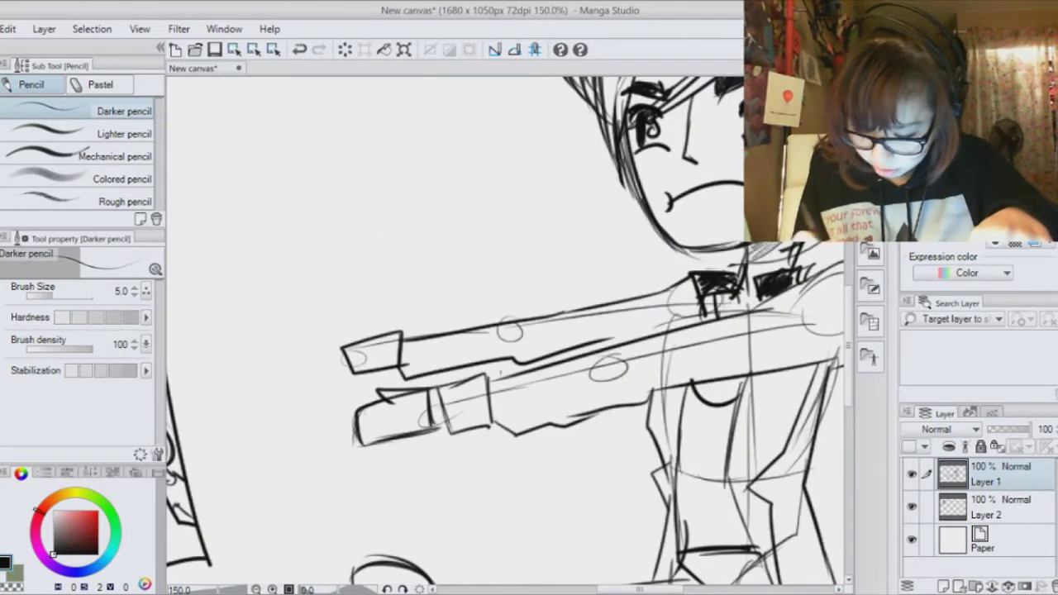
{"action": "key", "text": "ctrl+plus"}
{"action": "left_click_drag", "start_coordinate": [579, 442], "coordinate": [429, 220]}
{"action": "left_click_drag", "start_coordinate": [504, 397], "coordinate": [467, 322]}
{"action": "left_click_drag", "start_coordinate": [329, 481], "coordinate": [539, 450]}
{"action": "left_click_drag", "start_coordinate": [535, 374], "coordinate": [534, 422]}
{"action": "left_click_drag", "start_coordinate": [565, 360], "coordinate": [583, 375]}
{"action": "left_click_drag", "start_coordinate": [530, 417], "coordinate": [609, 445]}
{"action": "left_click_drag", "start_coordinate": [632, 364], "coordinate": [613, 379]}
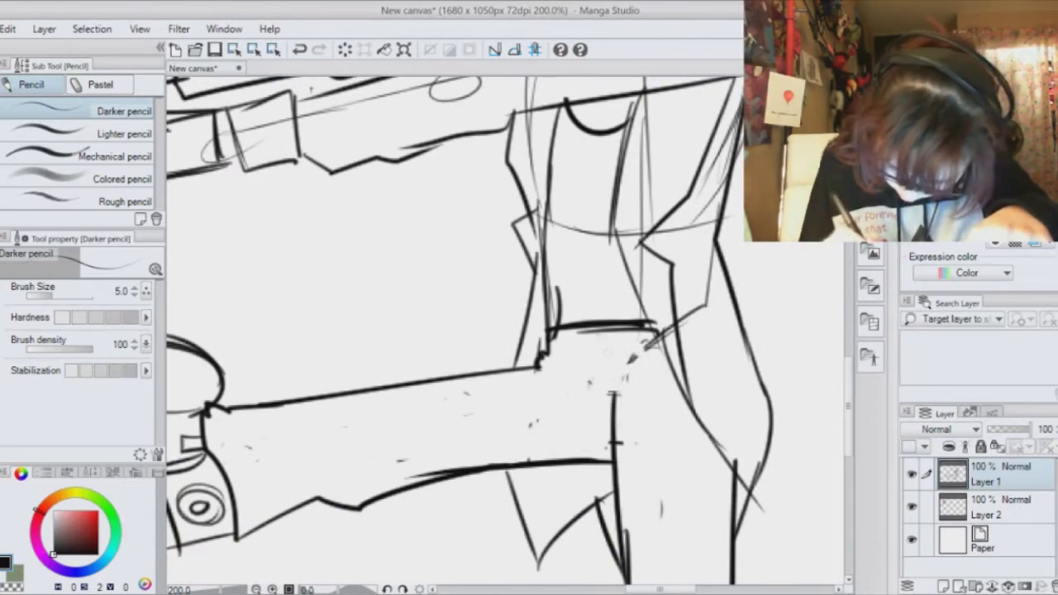
- Add an inner frame edge and background shapes with a ringed circle inside the doorway
{"action": "key", "text": "ctrl+minus"}
{"action": "key", "text": "ctrl+minus"}
{"action": "key", "text": "ctrl+minus"}
{"action": "left_click_drag", "start_coordinate": [464, 248], "coordinate": [557, 255]}
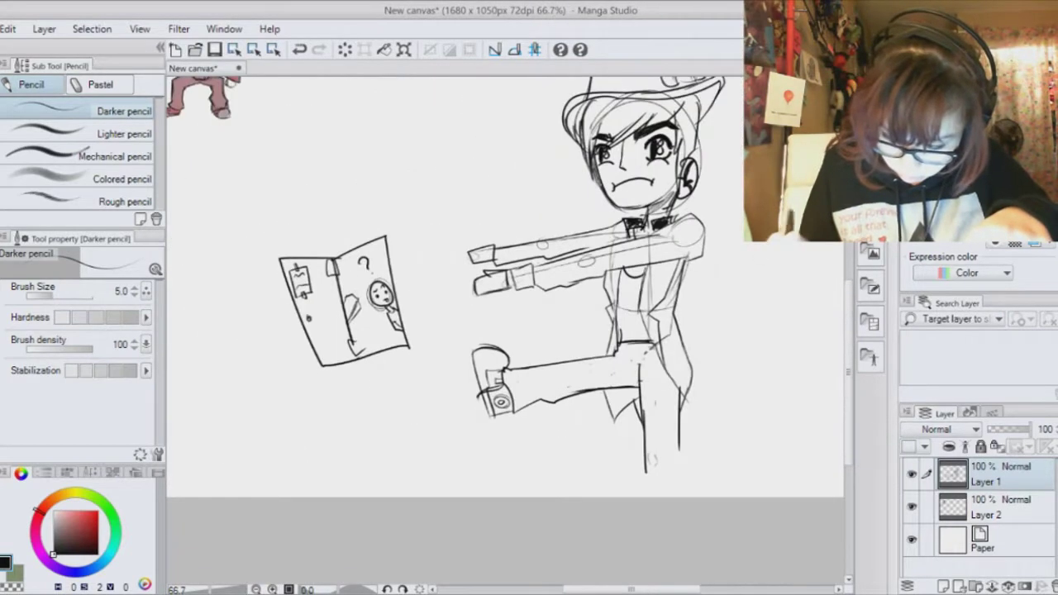
{"action": "key", "text": "ctrl+plus"}
{"action": "key", "text": "ctrl+plus"}
{"action": "left_click_drag", "start_coordinate": [397, 147], "coordinate": [653, 171]}
{"action": "left_click_drag", "start_coordinate": [407, 265], "coordinate": [419, 282]}
{"action": "left_click_drag", "start_coordinate": [422, 267], "coordinate": [442, 262]}
{"action": "left_click_drag", "start_coordinate": [426, 282], "coordinate": [443, 275]}
{"action": "left_click_drag", "start_coordinate": [438, 315], "coordinate": [485, 328]}
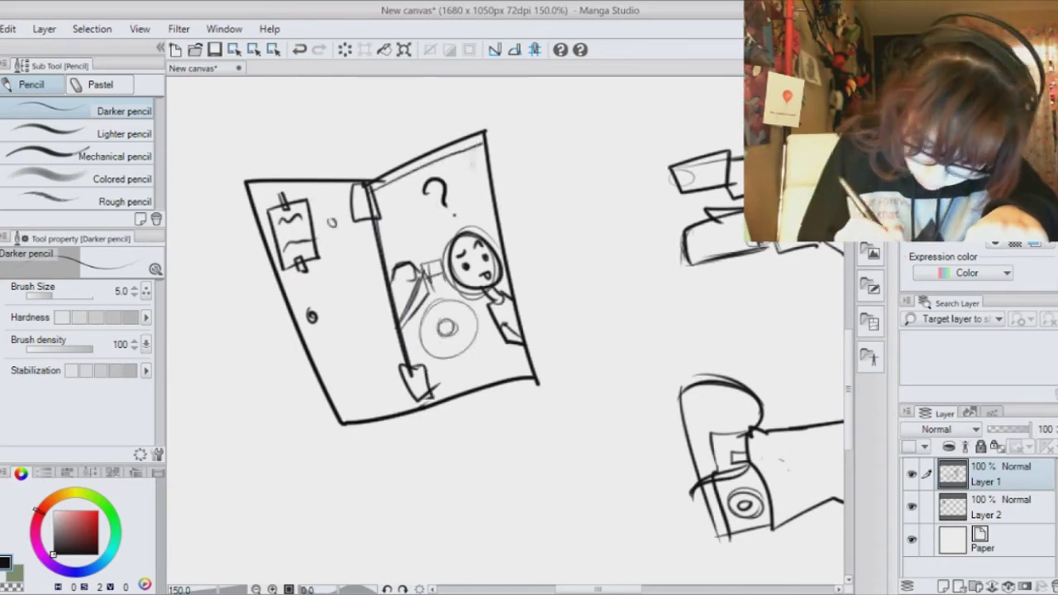
{"action": "left_click_drag", "start_coordinate": [474, 144], "coordinate": [494, 237]}
- Add a second question mark and the lettering "WTF" above the puzzled person in the doorway
{"action": "key", "text": "ctrl+minus"}
{"action": "key", "text": "ctrl+minus"}
{"action": "key", "text": "ctrl+plus"}
{"action": "key", "text": "ctrl+plus"}
{"action": "left_click_drag", "start_coordinate": [414, 223], "coordinate": [434, 224]}
{"action": "left_click", "coordinate": [443, 232]}
{"action": "key", "text": "ctrl+plus"}
{"action": "key", "text": "ctrl+plus"}
{"action": "key", "text": "ctrl+plus"}
{"action": "left_click_drag", "start_coordinate": [373, 148], "coordinate": [563, 407]}
{"action": "left_click_drag", "start_coordinate": [547, 196], "coordinate": [572, 192]}
{"action": "left_click_drag", "start_coordinate": [584, 189], "coordinate": [589, 235]}
{"action": "left_click_drag", "start_coordinate": [573, 195], "coordinate": [599, 181]}
{"action": "mouse_move", "coordinate": [597, 197]}
{"action": "left_mouse_down"}
{"action": "mouse_move", "coordinate": [609, 228]}
{"action": "mouse_move", "coordinate": [364, 386]}
{"action": "left_mouse_up"}
{"action": "key", "text": "ctrl+minus"}
{"action": "key", "text": "ctrl+minus"}
{"action": "key", "text": "ctrl+minus"}
{"action": "key", "text": "ctrl+minus"}
{"action": "key", "text": "ctrl+minus"}
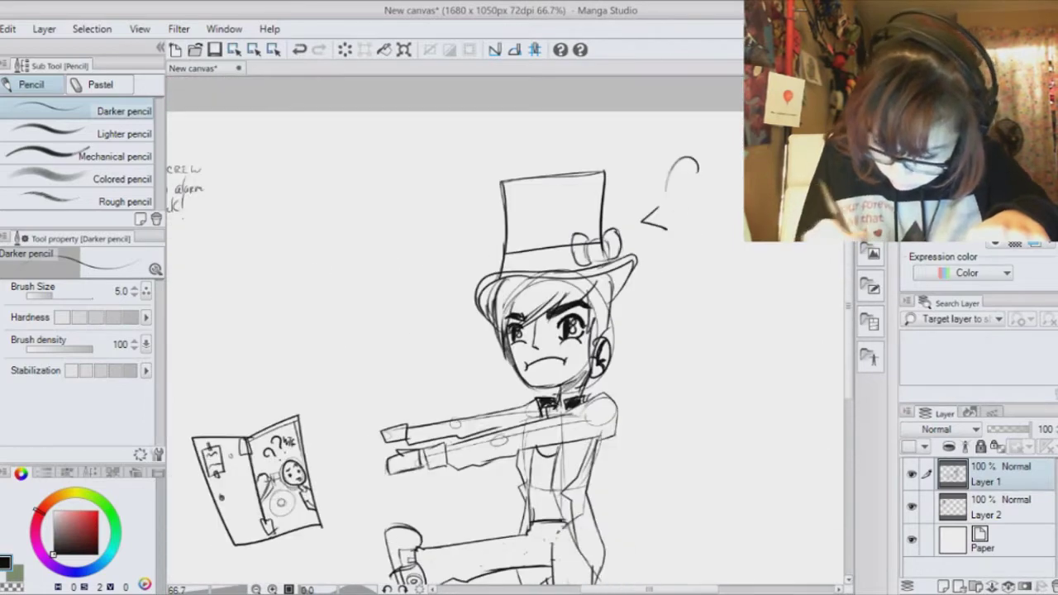
{"action": "left_click_drag", "start_coordinate": [699, 171], "coordinate": [688, 205]}
{"action": "key", "text": "ctrl+z"}
{"action": "key", "text": "ctrl+z"}
{"action": "key", "text": "ctrl+y"}
- Add a new layer above the sketch, then place Layer 2 in a new folder and collapse it
{"action": "left_click", "coordinate": [943, 586]}
{"action": "left_click", "coordinate": [988, 543]}
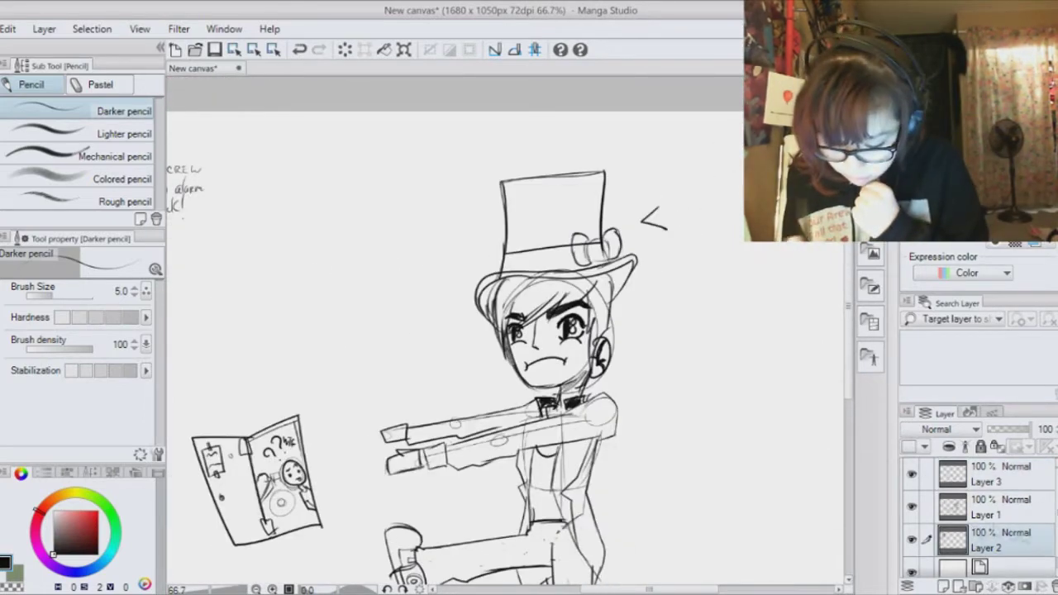
{"action": "left_click", "coordinate": [976, 586]}
{"action": "left_click_drag", "start_coordinate": [990, 570], "coordinate": [993, 539]}
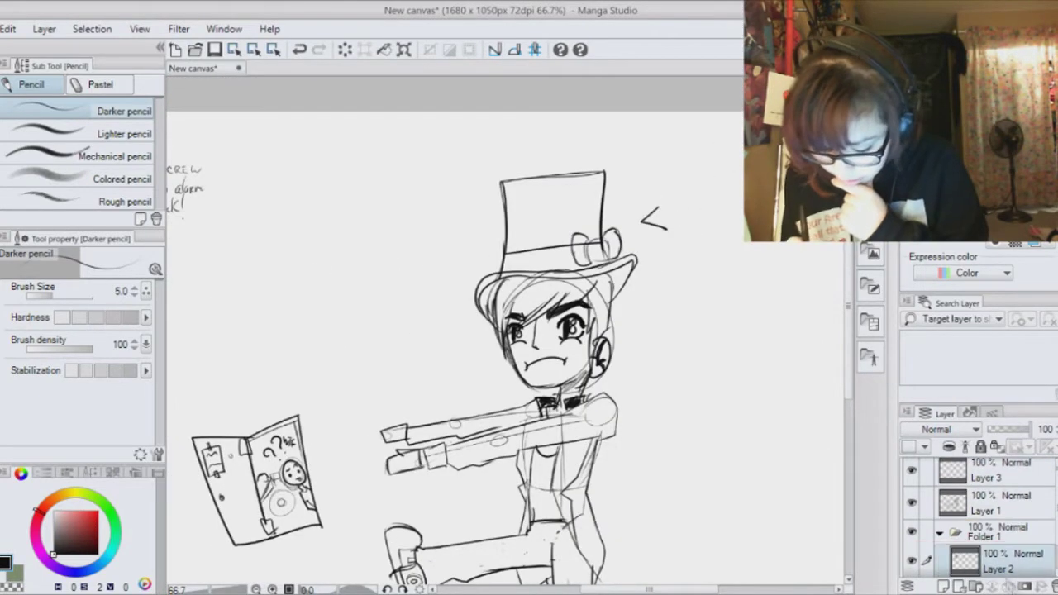
{"action": "left_click", "coordinate": [941, 533]}
- Lower Layer 1's opacity to 40% and set the pencil's brush size to 9
{"action": "left_click", "coordinate": [1014, 506]}
{"action": "left_click_drag", "start_coordinate": [512, 347], "coordinate": [643, 303]}
{"action": "left_click", "coordinate": [1017, 473]}
{"action": "left_click", "coordinate": [1029, 507]}
{"action": "left_click_drag", "start_coordinate": [1027, 430], "coordinate": [1005, 430]}
{"action": "left_click", "coordinate": [135, 288]}
{"action": "key", "text": "ctrl+plus"}
{"action": "left_click_drag", "start_coordinate": [503, 331], "coordinate": [441, 478]}
- Ink the top hat's crown, band, bow and curled brim on Layer 3
{"action": "left_click_drag", "start_coordinate": [637, 305], "coordinate": [643, 192]}
{"action": "left_click", "coordinate": [300, 52]}
{"action": "left_click", "coordinate": [996, 481]}
{"action": "left_click_drag", "start_coordinate": [636, 190], "coordinate": [742, 170]}
{"action": "left_click_drag", "start_coordinate": [629, 331], "coordinate": [531, 292]}
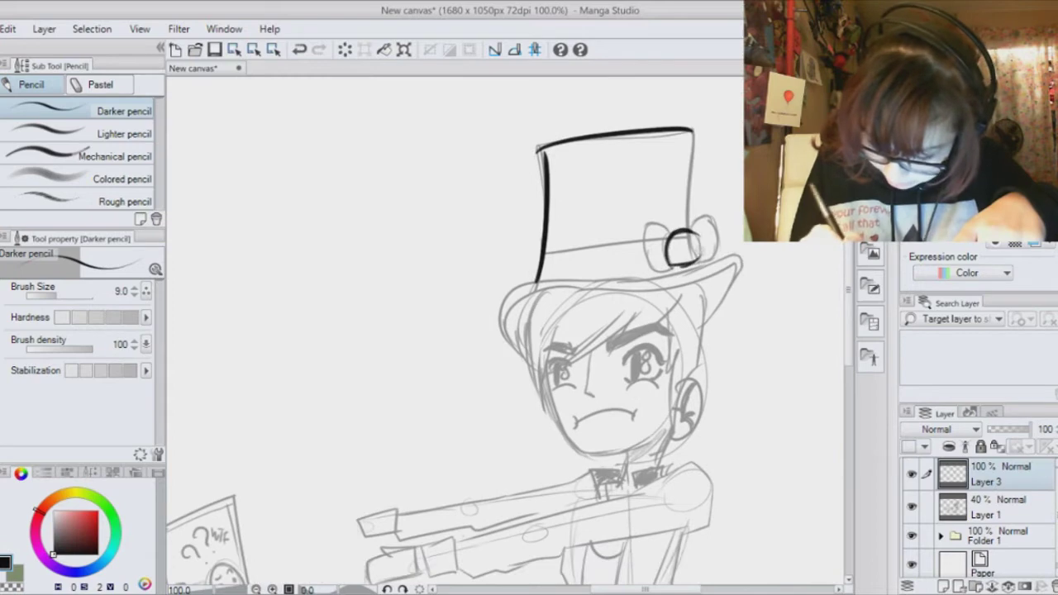
{"action": "left_click_drag", "start_coordinate": [691, 129], "coordinate": [691, 232]}
{"action": "left_click_drag", "start_coordinate": [546, 252], "coordinate": [645, 244]}
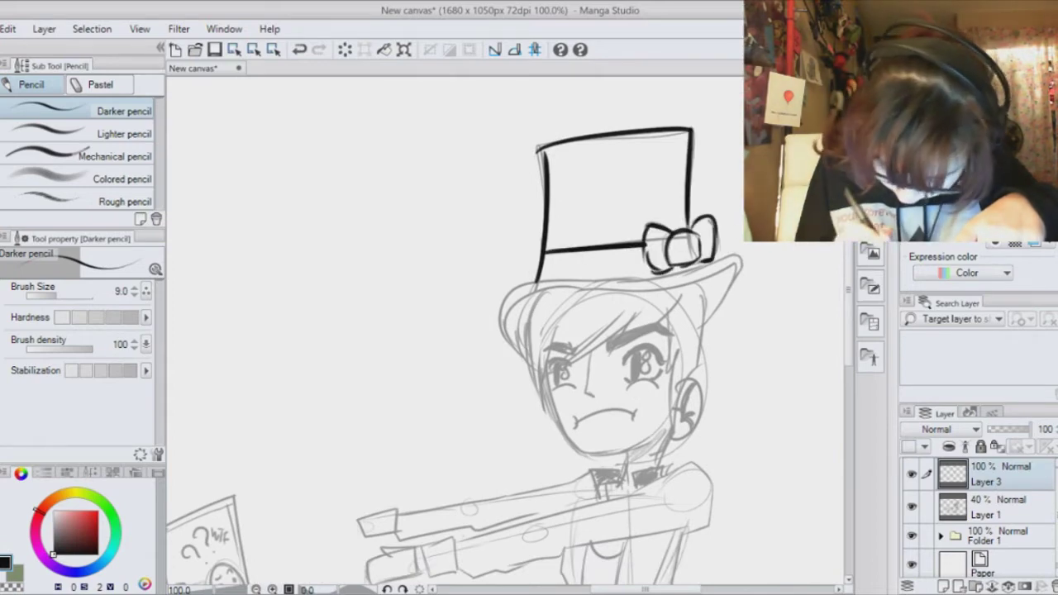
{"action": "left_click_drag", "start_coordinate": [529, 285], "coordinate": [699, 324]}
{"action": "mouse_move", "coordinate": [612, 283]}
{"action": "left_mouse_down"}
{"action": "mouse_move", "coordinate": [522, 357]}
{"action": "mouse_move", "coordinate": [703, 324]}
{"action": "left_mouse_up"}
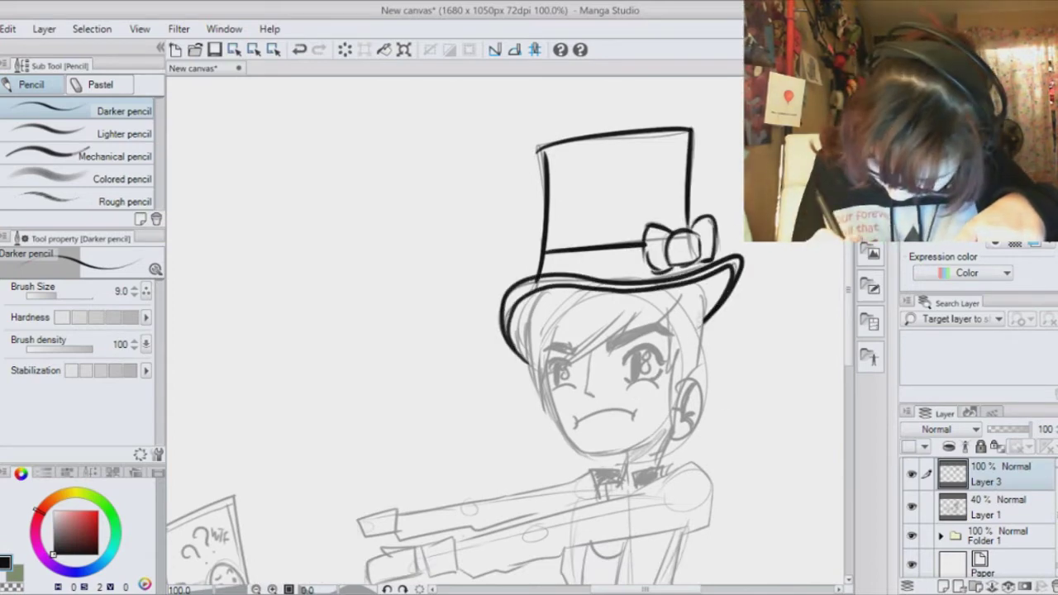
- Ink the figure's eyebrows, eyes, nose, frowning mouth and ear over the sketch
{"action": "left_click_drag", "start_coordinate": [726, 416], "coordinate": [717, 271]}
{"action": "left_click_drag", "start_coordinate": [532, 153], "coordinate": [527, 235]}
{"action": "left_click_drag", "start_coordinate": [521, 175], "coordinate": [540, 268]}
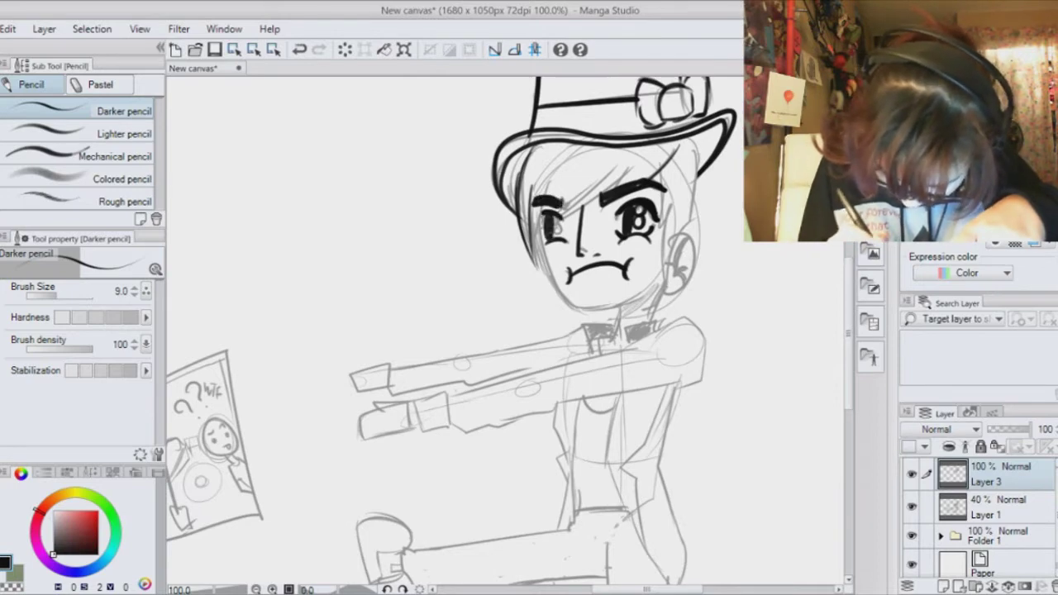
{"action": "left_click_drag", "start_coordinate": [672, 231], "coordinate": [668, 285]}
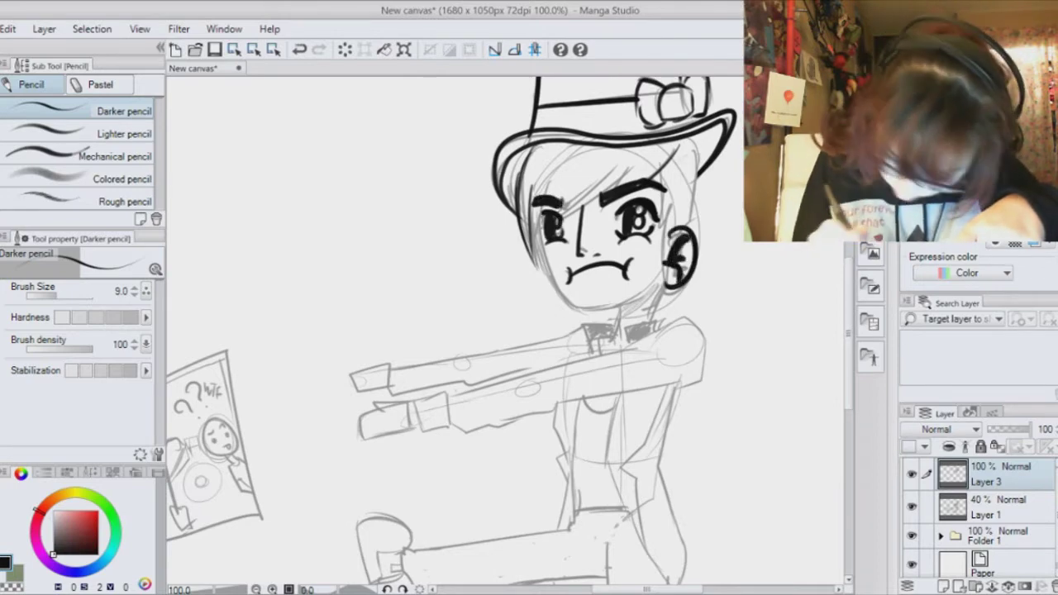
- Ink the figure's hair strands, face outline, neck and collar
{"action": "left_click_drag", "start_coordinate": [664, 169], "coordinate": [659, 236]}
{"action": "left_click_drag", "start_coordinate": [668, 205], "coordinate": [666, 265]}
{"action": "left_click_drag", "start_coordinate": [525, 216], "coordinate": [549, 280]}
{"action": "left_click_drag", "start_coordinate": [561, 152], "coordinate": [538, 196]}
{"action": "left_click_drag", "start_coordinate": [608, 160], "coordinate": [571, 201]}
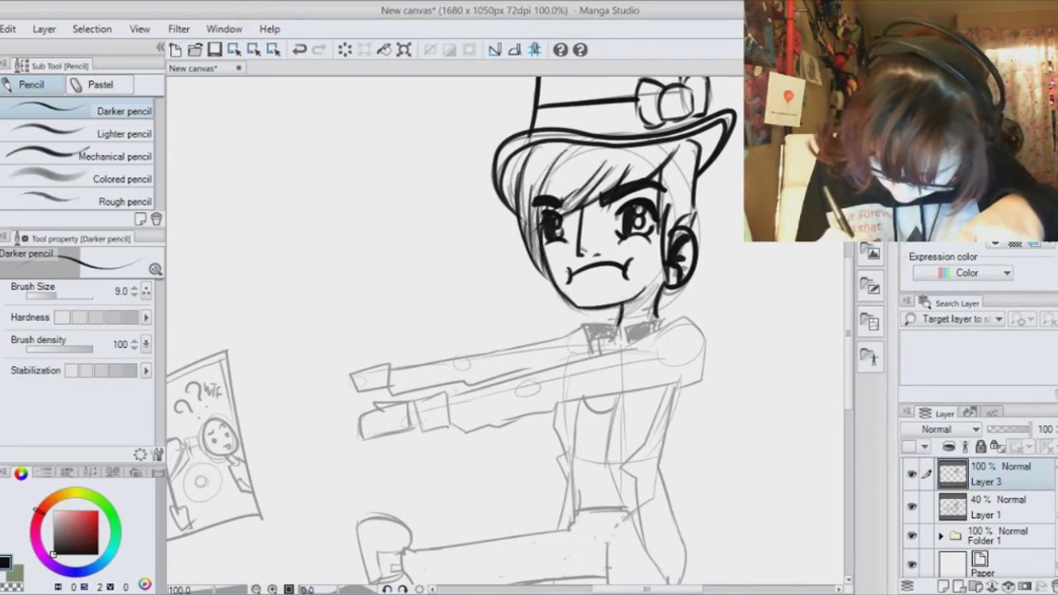
{"action": "left_click_drag", "start_coordinate": [668, 312], "coordinate": [592, 353]}
- Ink the near arm's sleeve with a solid black cuff, and the upper edge of the far arm
{"action": "mouse_move", "coordinate": [530, 331]}
{"action": "left_mouse_down"}
{"action": "mouse_move", "coordinate": [487, 372]}
{"action": "mouse_move", "coordinate": [583, 449]}
{"action": "mouse_move", "coordinate": [549, 157]}
{"action": "left_mouse_up"}
{"action": "left_click_drag", "start_coordinate": [654, 159], "coordinate": [724, 210]}
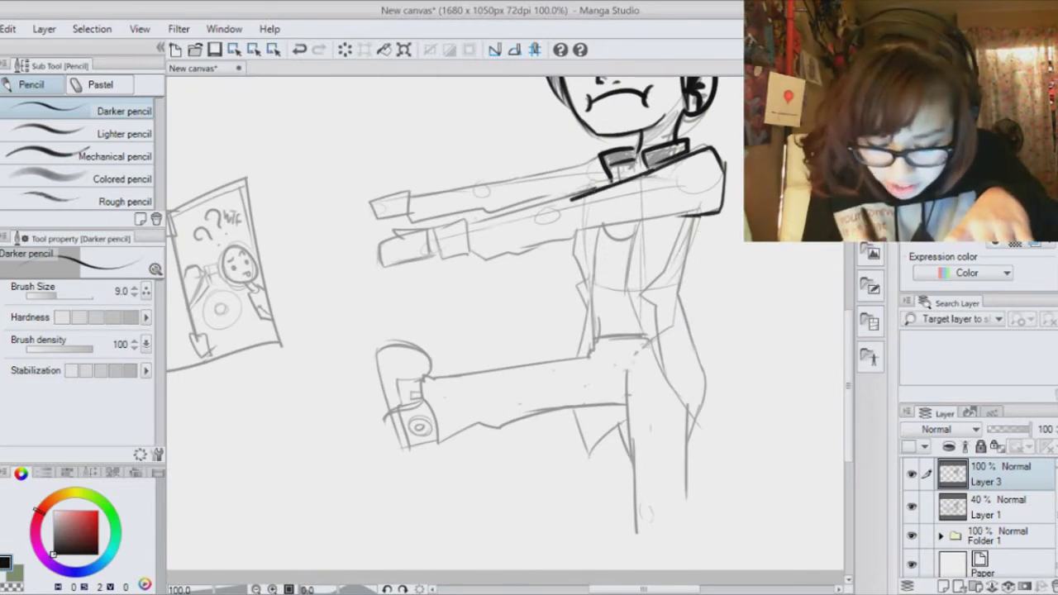
{"action": "left_click_drag", "start_coordinate": [574, 199], "coordinate": [468, 225]}
{"action": "left_click", "coordinate": [300, 50]}
{"action": "left_click_drag", "start_coordinate": [574, 199], "coordinate": [468, 224]}
{"action": "mouse_move", "coordinate": [470, 246]}
{"action": "left_mouse_down"}
{"action": "mouse_move", "coordinate": [540, 247]}
{"action": "mouse_move", "coordinate": [692, 217]}
{"action": "left_mouse_up"}
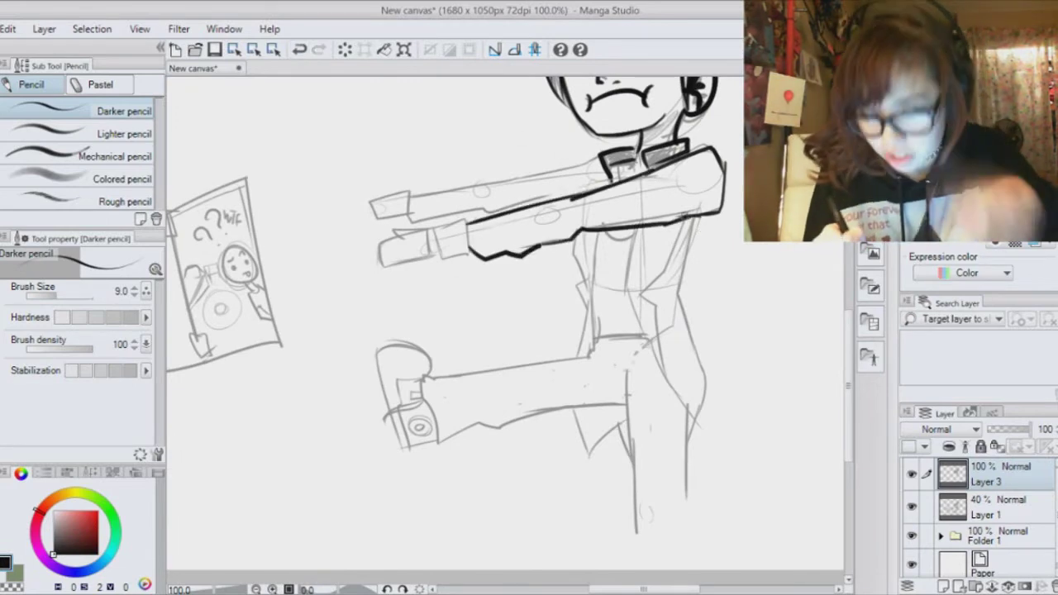
{"action": "left_click_drag", "start_coordinate": [466, 215], "coordinate": [469, 256]}
{"action": "left_click_drag", "start_coordinate": [467, 216], "coordinate": [437, 258]}
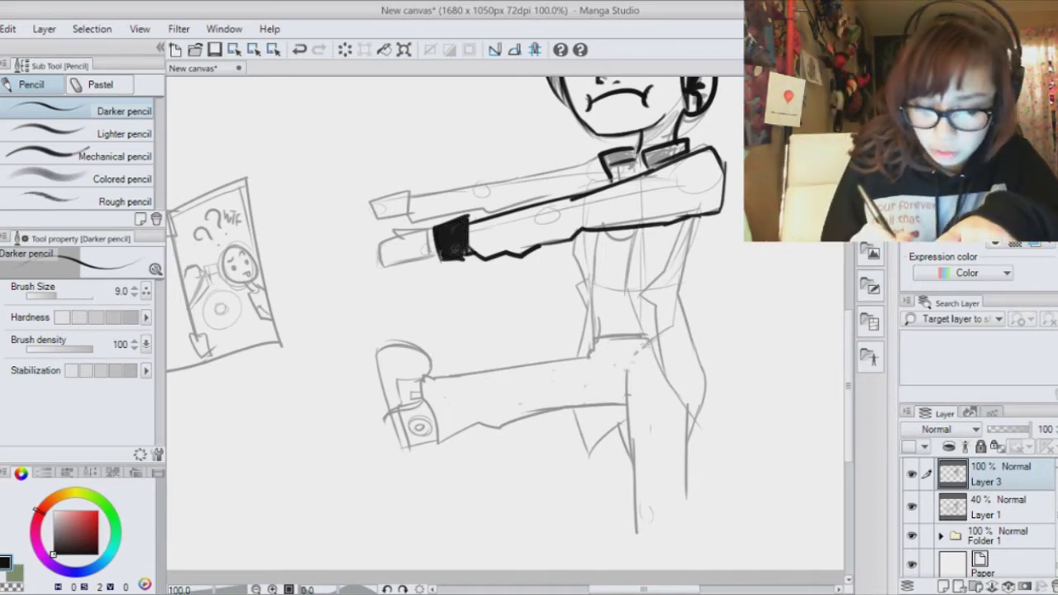
{"action": "left_click_drag", "start_coordinate": [597, 158], "coordinate": [441, 189]}
- Ink the coat's front edges, lapels and pointed tails, and the shirt's waistline
{"action": "mouse_move", "coordinate": [630, 230]}
{"action": "left_mouse_down"}
{"action": "mouse_move", "coordinate": [503, 191]}
{"action": "mouse_move", "coordinate": [498, 258]}
{"action": "left_mouse_up"}
{"action": "left_click_drag", "start_coordinate": [499, 255], "coordinate": [564, 383]}
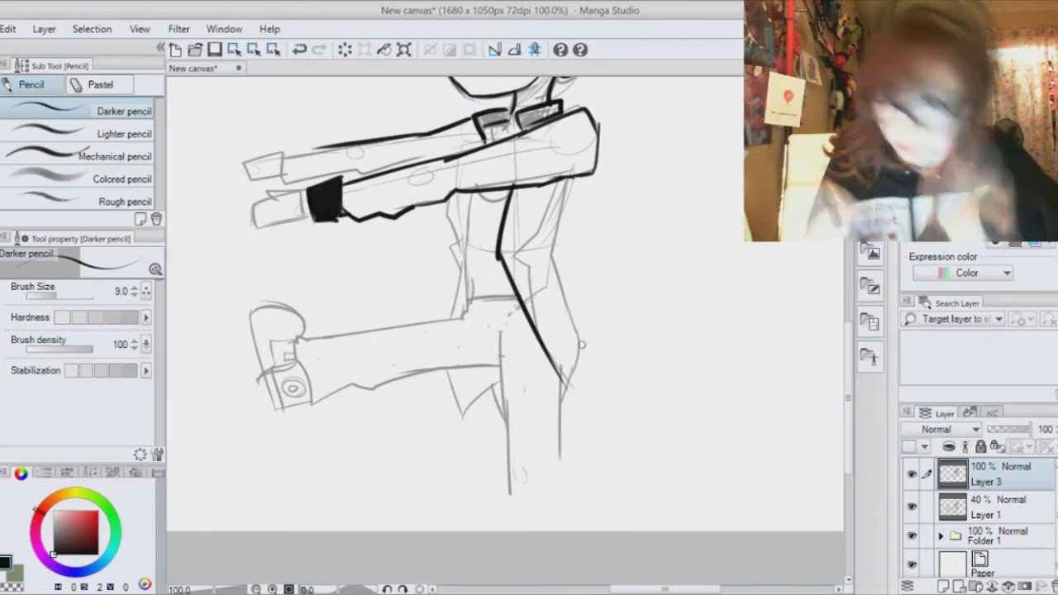
{"action": "mouse_move", "coordinate": [561, 177]}
{"action": "left_mouse_down"}
{"action": "mouse_move", "coordinate": [589, 374]}
{"action": "mouse_move", "coordinate": [563, 414]}
{"action": "left_mouse_up"}
{"action": "left_click_drag", "start_coordinate": [450, 195], "coordinate": [459, 314]}
{"action": "left_click_drag", "start_coordinate": [510, 454], "coordinate": [567, 495]}
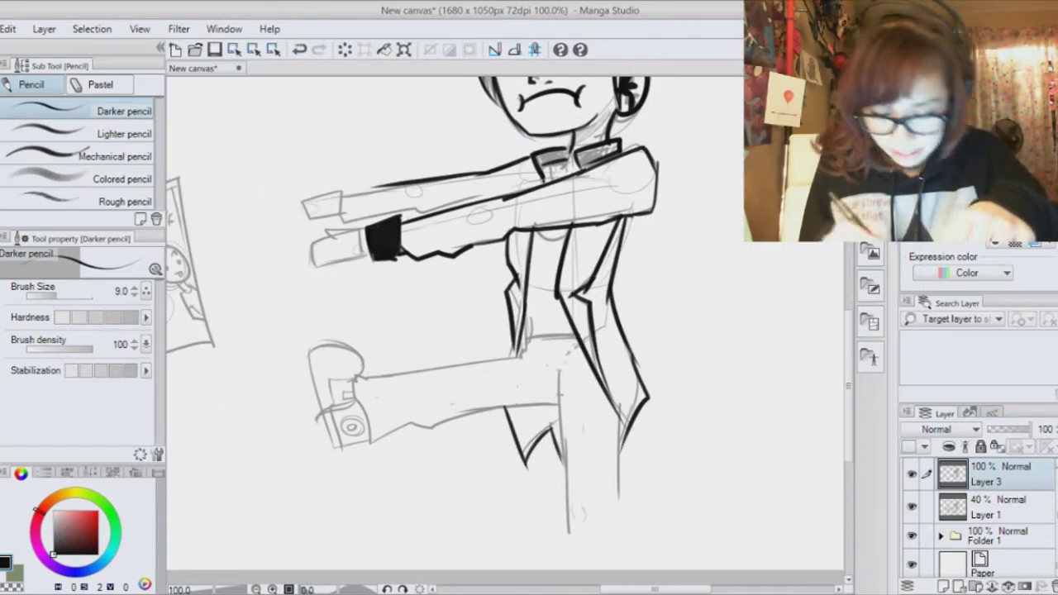
{"action": "left_click_drag", "start_coordinate": [526, 339], "coordinate": [580, 333]}
{"action": "mouse_move", "coordinate": [512, 348]}
{"action": "left_mouse_down"}
{"action": "mouse_move", "coordinate": [524, 472]}
{"action": "mouse_move", "coordinate": [630, 453]}
{"action": "left_mouse_up"}
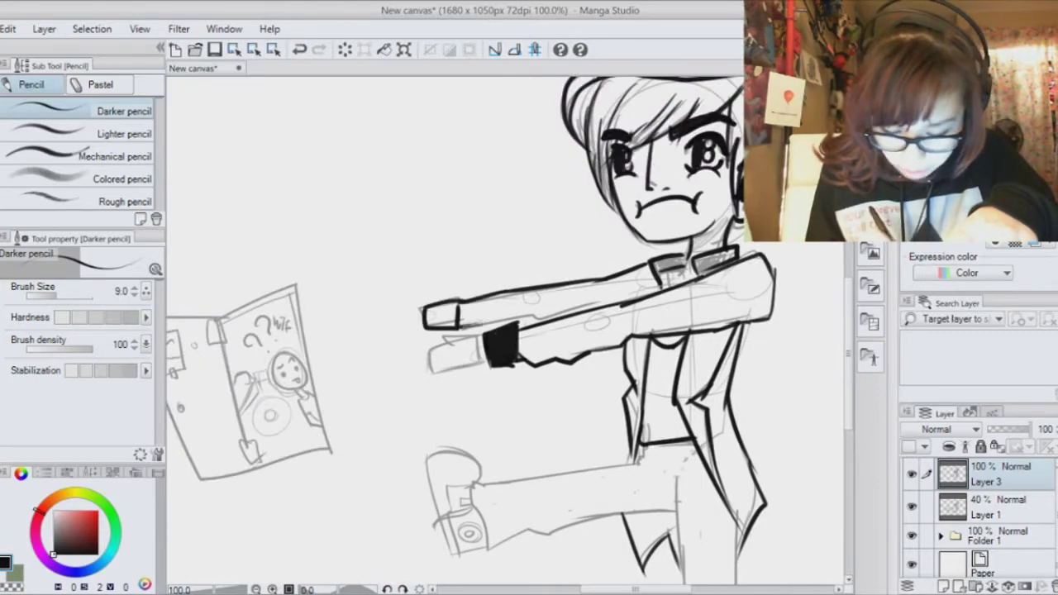
- Ink the outstretched hands in front of both cuffs
{"action": "left_click_drag", "start_coordinate": [497, 372], "coordinate": [574, 333]}
{"action": "left_click_drag", "start_coordinate": [501, 269], "coordinate": [441, 283]}
{"action": "left_click_drag", "start_coordinate": [441, 283], "coordinate": [443, 304]}
{"action": "left_click_drag", "start_coordinate": [444, 301], "coordinate": [500, 295]}
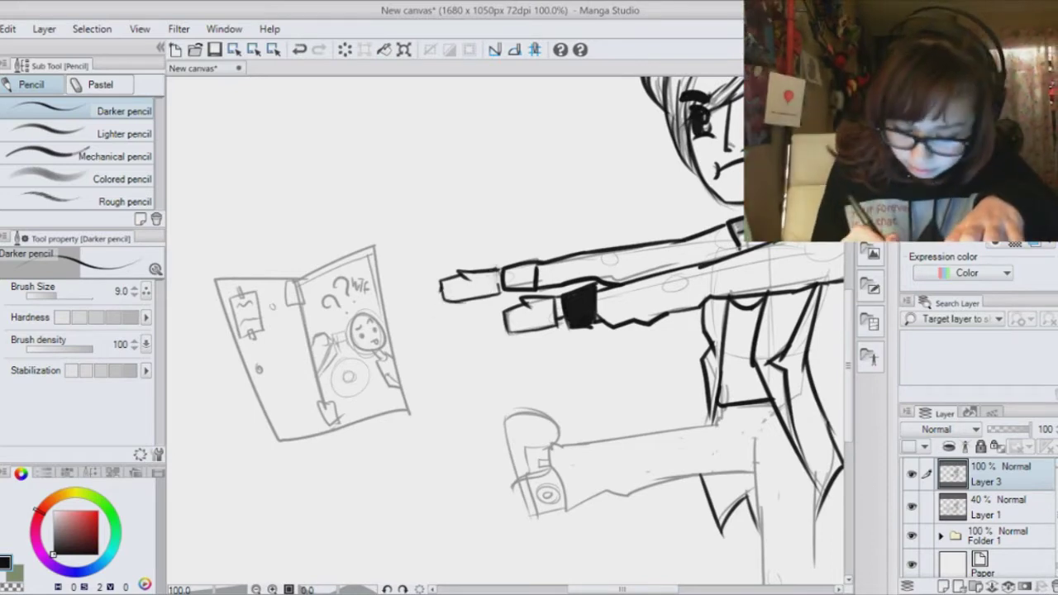
- Ink the raised leg's trouser outline from the hip to the jagged ankle hem
{"action": "left_click_drag", "start_coordinate": [486, 283], "coordinate": [340, 176]}
{"action": "mouse_move", "coordinate": [571, 319]}
{"action": "left_mouse_down"}
{"action": "mouse_move", "coordinate": [433, 336]}
{"action": "mouse_move", "coordinate": [493, 390]}
{"action": "mouse_move", "coordinate": [604, 369]}
{"action": "left_mouse_up"}
{"action": "key", "text": "ctrl+z"}
{"action": "mouse_move", "coordinate": [570, 320]}
{"action": "left_mouse_down"}
{"action": "mouse_move", "coordinate": [410, 372]}
{"action": "mouse_move", "coordinate": [610, 367]}
{"action": "left_mouse_up"}
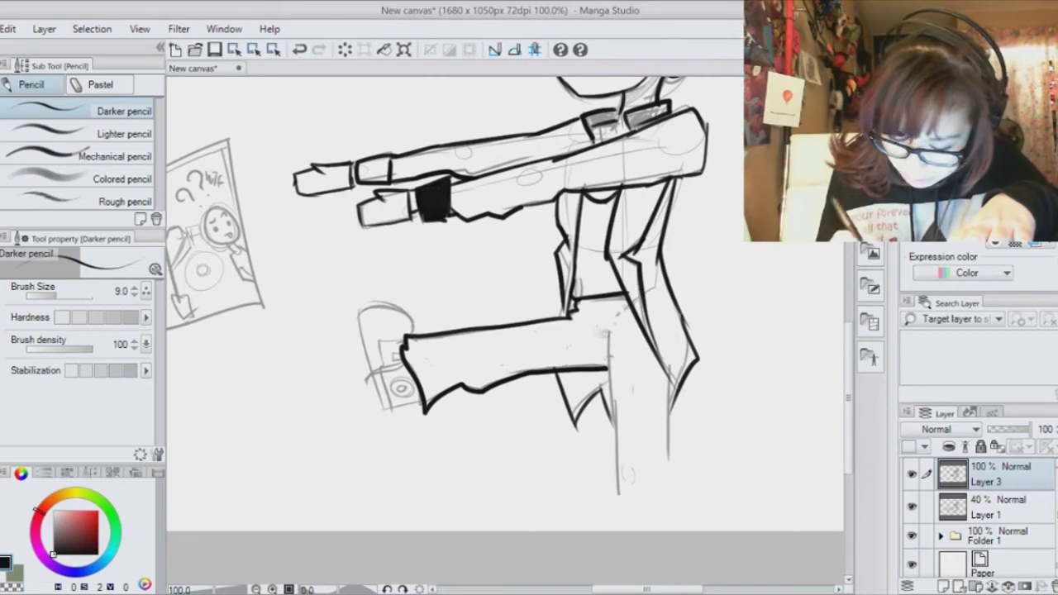
- Ink both edges of the standing leg and close the line under the raised thigh
{"action": "left_click_drag", "start_coordinate": [604, 331], "coordinate": [617, 501]}
{"action": "left_click_drag", "start_coordinate": [668, 380], "coordinate": [678, 504]}
{"action": "left_click_drag", "start_coordinate": [496, 372], "coordinate": [545, 372]}
- Touch up the raised shoe's sketch and ink its sole, toe, side panel and round ankle emblem
{"action": "left_click", "coordinate": [998, 507]}
{"action": "key", "text": "ctrl+minus"}
{"action": "key", "text": "ctrl+minus"}
{"action": "key", "text": "ctrl+plus"}
{"action": "key", "text": "ctrl+plus"}
{"action": "key", "text": "ctrl+plus"}
{"action": "mouse_move", "coordinate": [584, 325]}
{"action": "left_mouse_down"}
{"action": "mouse_move", "coordinate": [378, 281]}
{"action": "mouse_move", "coordinate": [633, 96]}
{"action": "left_mouse_up"}
{"action": "left_click", "coordinate": [300, 50]}
{"action": "mouse_move", "coordinate": [521, 241]}
{"action": "left_mouse_down"}
{"action": "mouse_move", "coordinate": [572, 292]}
{"action": "mouse_move", "coordinate": [530, 311]}
{"action": "mouse_move", "coordinate": [543, 364]}
{"action": "left_mouse_up"}
{"action": "left_click", "coordinate": [998, 474]}
{"action": "mouse_move", "coordinate": [519, 241]}
{"action": "left_mouse_down"}
{"action": "mouse_move", "coordinate": [572, 293]}
{"action": "mouse_move", "coordinate": [553, 328]}
{"action": "left_mouse_up"}
{"action": "left_click_drag", "start_coordinate": [542, 362], "coordinate": [612, 380]}
{"action": "left_click_drag", "start_coordinate": [553, 329], "coordinate": [561, 385]}
{"action": "left_click_drag", "start_coordinate": [580, 339], "coordinate": [582, 341]}
{"action": "left_click_drag", "start_coordinate": [580, 352], "coordinate": [582, 354]}
{"action": "left_click_drag", "start_coordinate": [579, 303], "coordinate": [581, 316]}
- Fill the coat's collar flaps below the chin with solid black
{"action": "mouse_move", "coordinate": [537, 223]}
{"action": "left_mouse_down"}
{"action": "mouse_move", "coordinate": [273, 546]}
{"action": "mouse_move", "coordinate": [285, 540]}
{"action": "left_mouse_up"}
{"action": "mouse_move", "coordinate": [713, 196]}
{"action": "left_mouse_down"}
{"action": "mouse_move", "coordinate": [669, 245]}
{"action": "mouse_move", "coordinate": [726, 254]}
{"action": "left_mouse_up"}
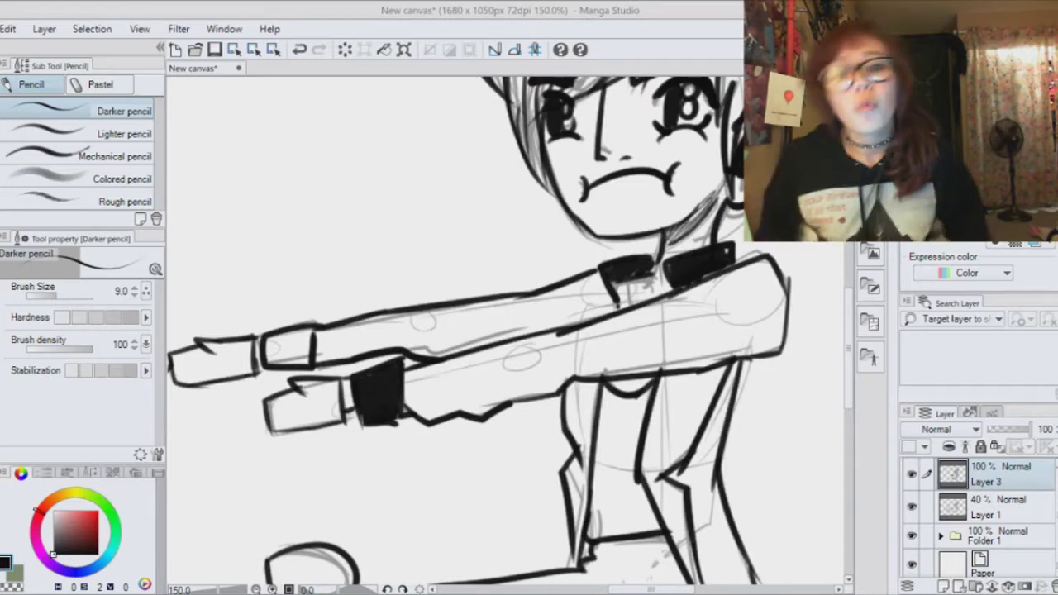
{"action": "left_click_drag", "start_coordinate": [679, 214], "coordinate": [622, 504]}
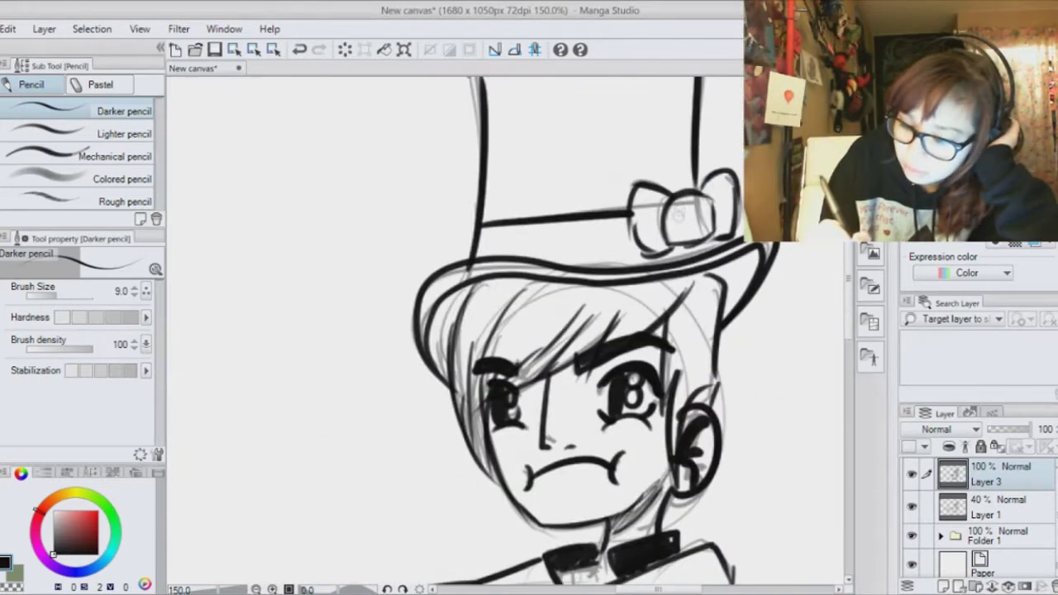
- Ink the standing leg's shoe with its rounded toe cap, flat sole and heel
{"action": "mouse_move", "coordinate": [658, 218]}
{"action": "left_mouse_down"}
{"action": "mouse_move", "coordinate": [610, 228]}
{"action": "mouse_move", "coordinate": [675, 16]}
{"action": "left_mouse_up"}
{"action": "mouse_move", "coordinate": [624, 398]}
{"action": "left_mouse_down"}
{"action": "mouse_move", "coordinate": [612, 411]}
{"action": "mouse_move", "coordinate": [726, 413]}
{"action": "left_mouse_up"}
{"action": "left_click_drag", "start_coordinate": [719, 397], "coordinate": [727, 417]}
{"action": "left_click_drag", "start_coordinate": [605, 442], "coordinate": [711, 440]}
{"action": "left_click_drag", "start_coordinate": [716, 422], "coordinate": [701, 445]}
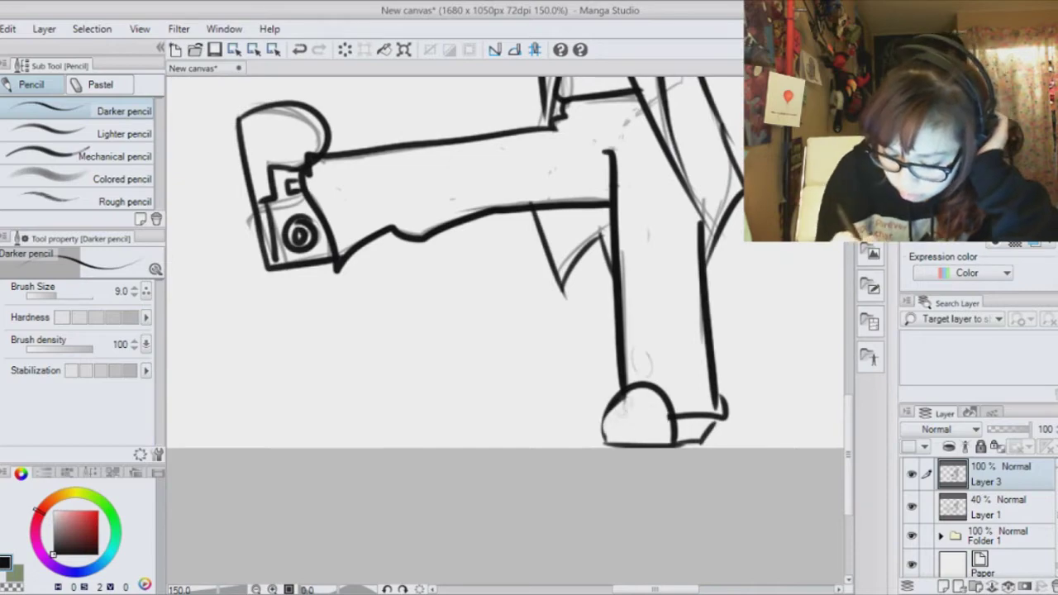
- Ink the doorway's outer frame edges and the two square hinges joining it to the door
{"action": "key", "text": "ctrl+minus"}
{"action": "left_click_drag", "start_coordinate": [331, 248], "coordinate": [727, 437]}
{"action": "key", "text": "ctrl+plus"}
{"action": "left_click_drag", "start_coordinate": [579, 248], "coordinate": [633, 331]}
{"action": "mouse_move", "coordinate": [652, 286]}
{"action": "left_mouse_down"}
{"action": "mouse_move", "coordinate": [769, 242]}
{"action": "mouse_move", "coordinate": [819, 468]}
{"action": "left_mouse_up"}
{"action": "left_click_drag", "start_coordinate": [719, 506], "coordinate": [825, 477]}
{"action": "left_click_drag", "start_coordinate": [632, 291], "coordinate": [665, 319]}
{"action": "left_click_drag", "start_coordinate": [686, 470], "coordinate": [717, 498]}
{"action": "left_click_drag", "start_coordinate": [659, 321], "coordinate": [693, 468]}
{"action": "key", "text": "ctrl+z"}
- Ink the open door panel's top, outer and lower edges
{"action": "left_click_drag", "start_coordinate": [655, 283], "coordinate": [528, 285]}
{"action": "left_click_drag", "start_coordinate": [531, 286], "coordinate": [632, 536]}
{"action": "left_click_drag", "start_coordinate": [631, 535], "coordinate": [693, 513]}
- Set the pencil's brush size to 5 and ink the small doorway figure's face and arm
{"action": "left_click", "coordinate": [135, 294]}
{"action": "left_click_drag", "start_coordinate": [761, 333], "coordinate": [766, 333]}
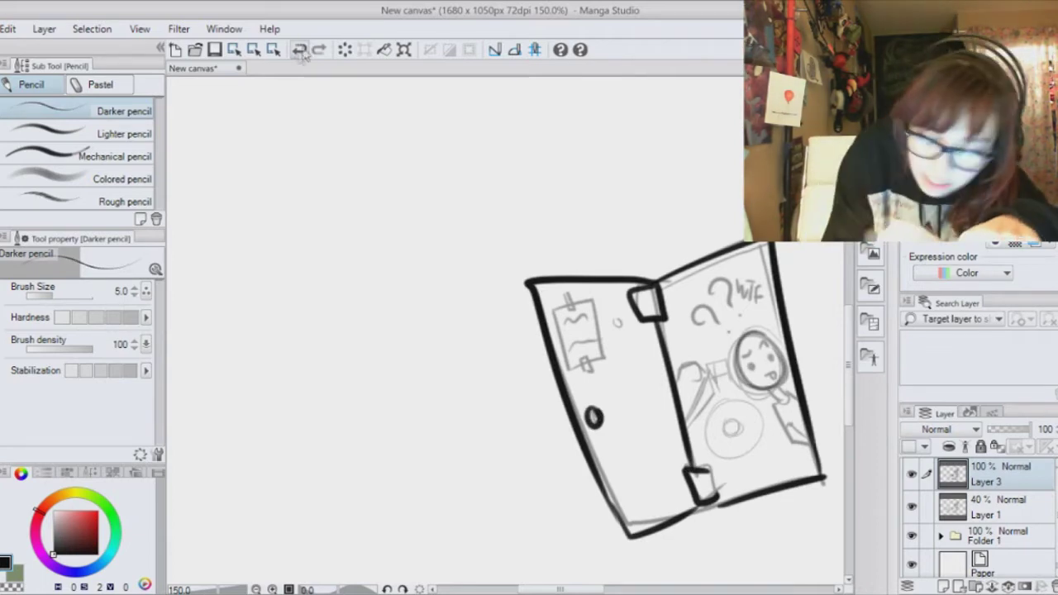
{"action": "left_click", "coordinate": [300, 50]}
{"action": "key", "text": "ctrl+plus"}
{"action": "key", "text": "ctrl+plus"}
{"action": "key", "text": "ctrl+plus"}
{"action": "left_click_drag", "start_coordinate": [810, 430], "coordinate": [250, 278]}
{"action": "left_click_drag", "start_coordinate": [626, 191], "coordinate": [619, 190]}
{"action": "left_click_drag", "start_coordinate": [649, 335], "coordinate": [711, 368]}
{"action": "left_click_drag", "start_coordinate": [694, 373], "coordinate": [749, 488]}
{"action": "left_click_drag", "start_coordinate": [698, 430], "coordinate": [748, 488]}
{"action": "left_click_drag", "start_coordinate": [571, 248], "coordinate": [603, 236]}
{"action": "left_click_drag", "start_coordinate": [618, 224], "coordinate": [645, 216]}
{"action": "mouse_move", "coordinate": [649, 246]}
{"action": "left_mouse_down"}
{"action": "mouse_move", "coordinate": [654, 260]}
{"action": "mouse_move", "coordinate": [600, 285]}
{"action": "left_mouse_up"}
{"action": "left_click_drag", "start_coordinate": [636, 305], "coordinate": [671, 292]}
- Ink the figure's other arm, the round disc, the question marks and the "WTF" lettering inside the doorway
{"action": "left_click_drag", "start_coordinate": [430, 306], "coordinate": [580, 380]}
{"action": "left_click_drag", "start_coordinate": [625, 237], "coordinate": [673, 246]}
{"action": "mouse_move", "coordinate": [638, 158]}
{"action": "left_mouse_down"}
{"action": "mouse_move", "coordinate": [688, 136]}
{"action": "mouse_move", "coordinate": [699, 196]}
{"action": "left_mouse_up"}
{"action": "left_click", "coordinate": [718, 221]}
{"action": "left_click_drag", "start_coordinate": [709, 125], "coordinate": [739, 157]}
{"action": "left_click_drag", "start_coordinate": [557, 380], "coordinate": [599, 384]}
{"action": "mouse_move", "coordinate": [554, 389]}
{"action": "left_mouse_down"}
{"action": "mouse_move", "coordinate": [597, 404]}
{"action": "mouse_move", "coordinate": [571, 481]}
{"action": "left_mouse_up"}
{"action": "left_click_drag", "start_coordinate": [650, 405], "coordinate": [583, 507]}
{"action": "mouse_move", "coordinate": [630, 347]}
{"action": "left_mouse_down"}
{"action": "mouse_move", "coordinate": [650, 405]}
{"action": "mouse_move", "coordinate": [685, 368]}
{"action": "left_mouse_up"}
- Ink the small notice hanging on the open door
{"action": "left_click_drag", "start_coordinate": [703, 471], "coordinate": [553, 212]}
{"action": "mouse_move", "coordinate": [589, 194]}
{"action": "left_mouse_down"}
{"action": "mouse_move", "coordinate": [609, 281]}
{"action": "mouse_move", "coordinate": [589, 195]}
{"action": "left_mouse_up"}
{"action": "left_click_drag", "start_coordinate": [545, 211], "coordinate": [556, 213]}
{"action": "key", "text": "ctrl+minus"}
{"action": "key", "text": "ctrl+minus"}
{"action": "key", "text": "ctrl+minus"}
{"action": "key", "text": "ctrl+minus"}
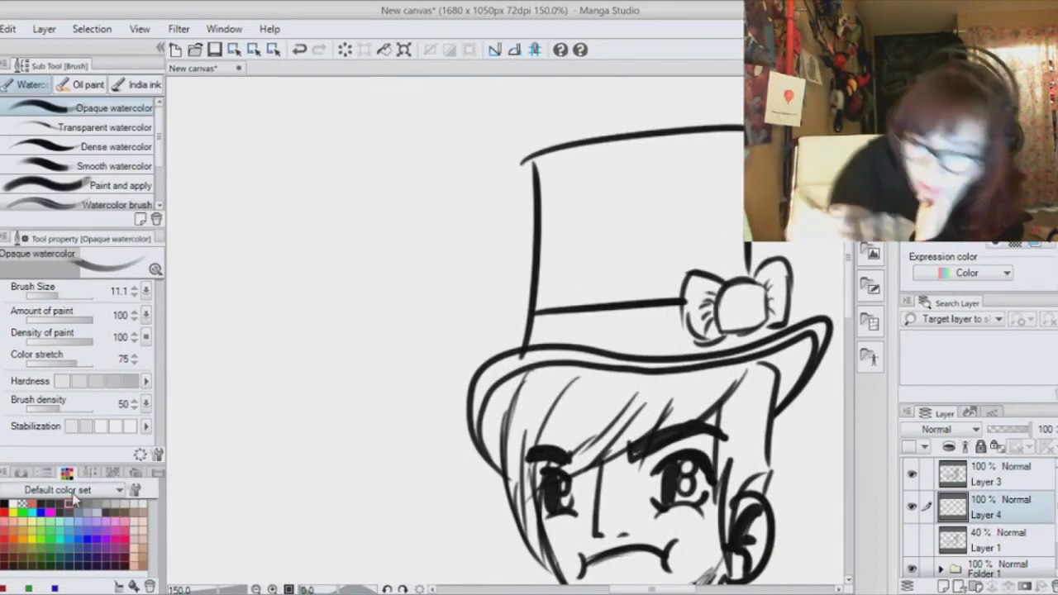
- Fill the top hat's crown and brim edge with dark grey on Layer 4 using the Opaque watercolor brush
{"action": "mouse_move", "coordinate": [539, 162]}
{"action": "left_mouse_down"}
{"action": "mouse_move", "coordinate": [542, 304]}
{"action": "mouse_move", "coordinate": [610, 294]}
{"action": "left_mouse_up"}
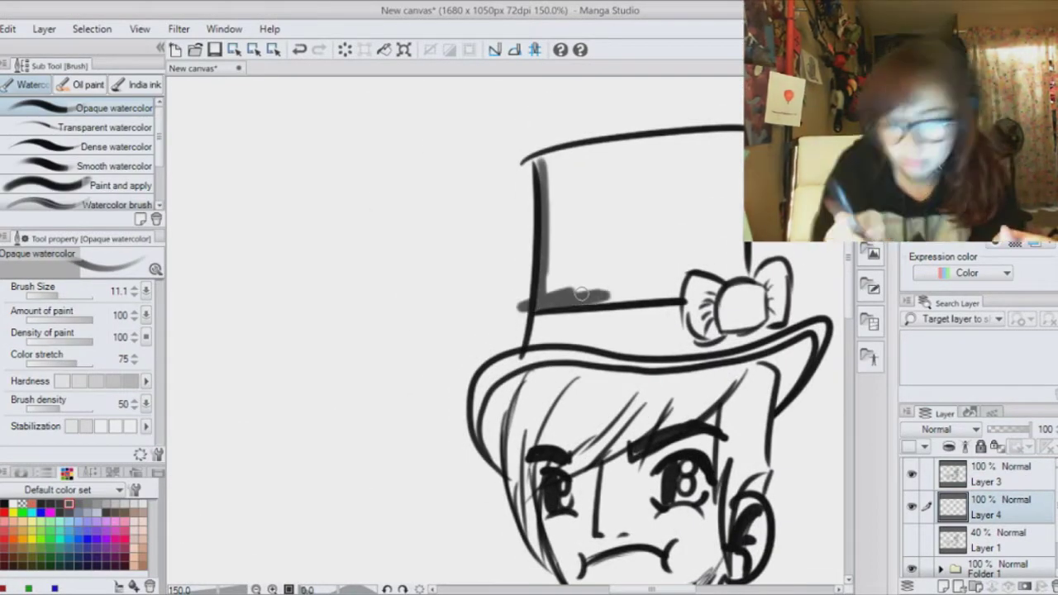
{"action": "mouse_move", "coordinate": [537, 161]}
{"action": "left_mouse_down"}
{"action": "mouse_move", "coordinate": [641, 145]}
{"action": "mouse_move", "coordinate": [547, 270]}
{"action": "left_mouse_up"}
{"action": "mouse_move", "coordinate": [537, 157]}
{"action": "left_mouse_down"}
{"action": "mouse_move", "coordinate": [728, 141]}
{"action": "mouse_move", "coordinate": [740, 248]}
{"action": "mouse_move", "coordinate": [678, 285]}
{"action": "left_mouse_up"}
{"action": "mouse_move", "coordinate": [612, 157]}
{"action": "left_mouse_down"}
{"action": "mouse_move", "coordinate": [554, 281]}
{"action": "mouse_move", "coordinate": [645, 149]}
{"action": "mouse_move", "coordinate": [732, 140]}
{"action": "mouse_move", "coordinate": [724, 265]}
{"action": "left_mouse_up"}
{"action": "left_click_drag", "start_coordinate": [715, 157], "coordinate": [711, 265]}
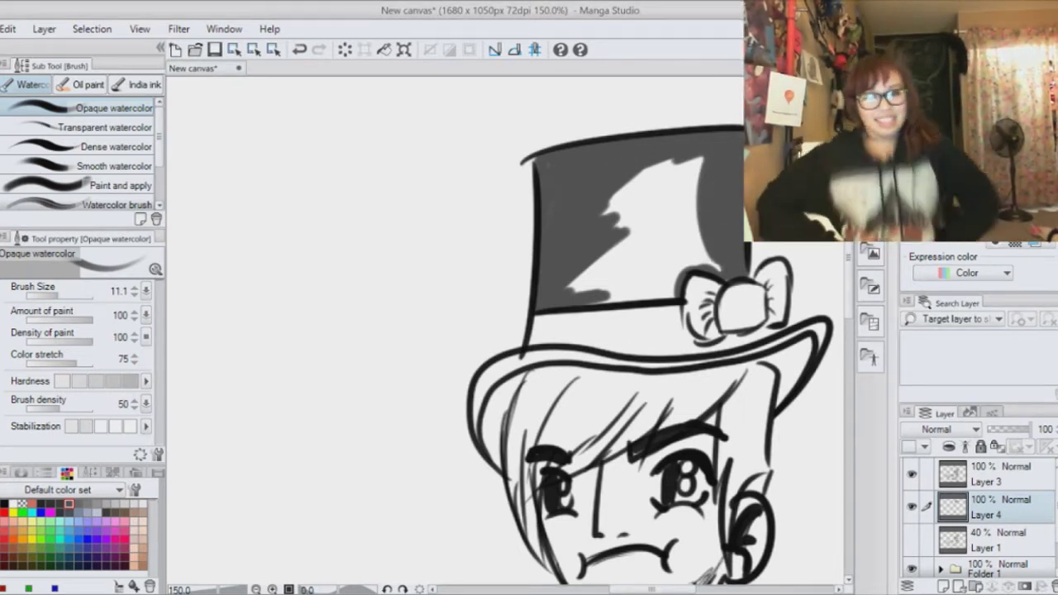
{"action": "mouse_move", "coordinate": [608, 227]}
{"action": "left_mouse_down"}
{"action": "mouse_move", "coordinate": [652, 182]}
{"action": "mouse_move", "coordinate": [653, 248]}
{"action": "mouse_move", "coordinate": [699, 264]}
{"action": "mouse_move", "coordinate": [595, 281]}
{"action": "mouse_move", "coordinate": [633, 299]}
{"action": "left_mouse_up"}
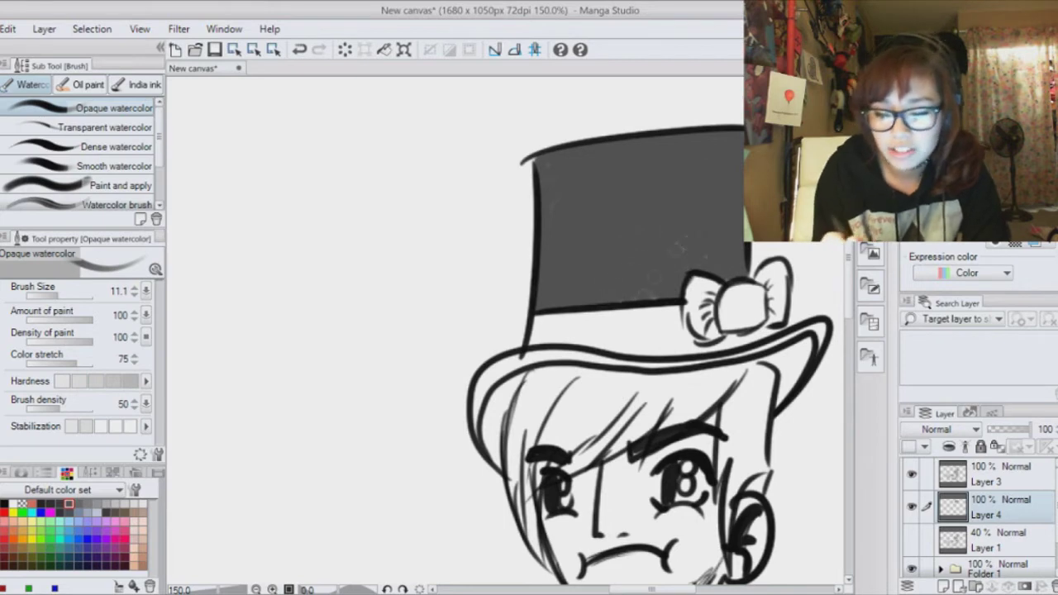
{"action": "mouse_move", "coordinate": [480, 430]}
{"action": "left_mouse_down"}
{"action": "mouse_move", "coordinate": [530, 357]}
{"action": "mouse_move", "coordinate": [653, 355]}
{"action": "mouse_move", "coordinate": [814, 330]}
{"action": "left_mouse_up"}
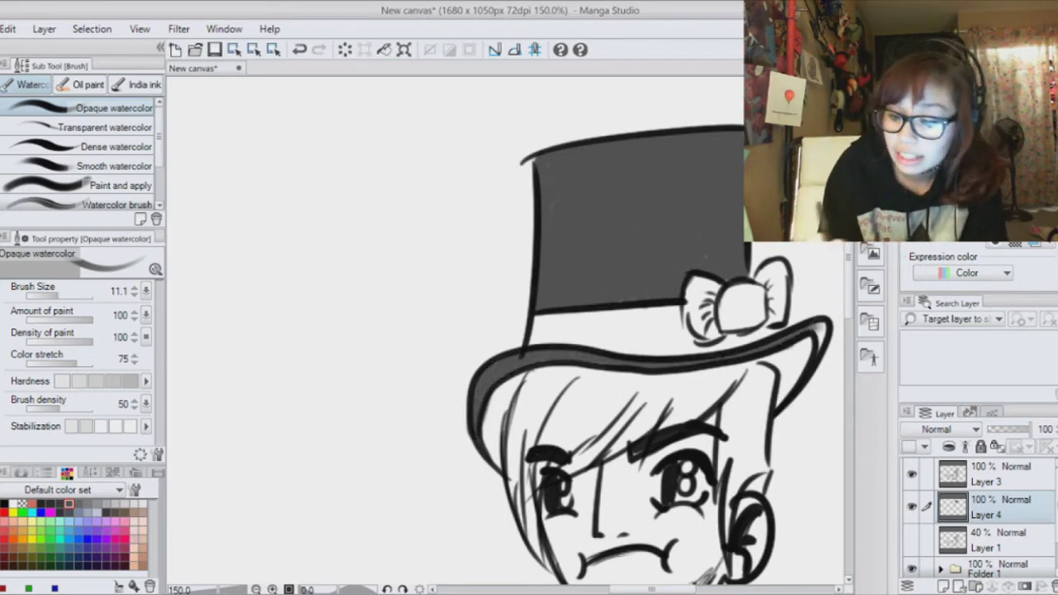
- Fill the hat's bow loops and knot with darker, near-black greys
{"action": "left_click", "coordinate": [50, 504]}
{"action": "mouse_move", "coordinate": [691, 282]}
{"action": "left_mouse_down"}
{"action": "mouse_move", "coordinate": [703, 339]}
{"action": "mouse_move", "coordinate": [720, 331]}
{"action": "left_mouse_up"}
{"action": "left_click_drag", "start_coordinate": [757, 273], "coordinate": [781, 322]}
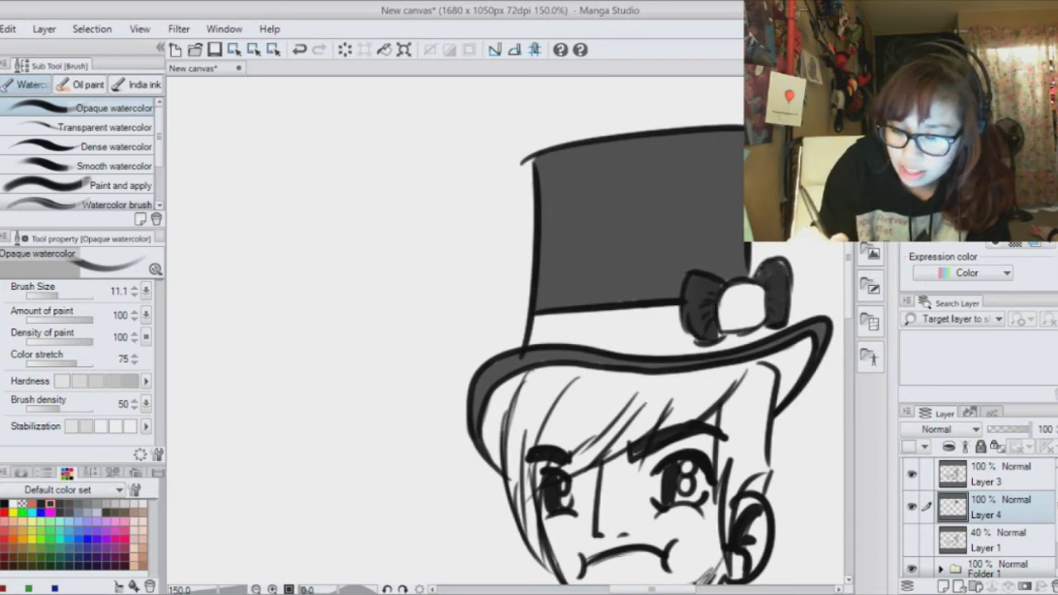
{"action": "mouse_move", "coordinate": [717, 325]}
{"action": "left_mouse_down"}
{"action": "mouse_move", "coordinate": [732, 298]}
{"action": "mouse_move", "coordinate": [756, 310]}
{"action": "left_mouse_up"}
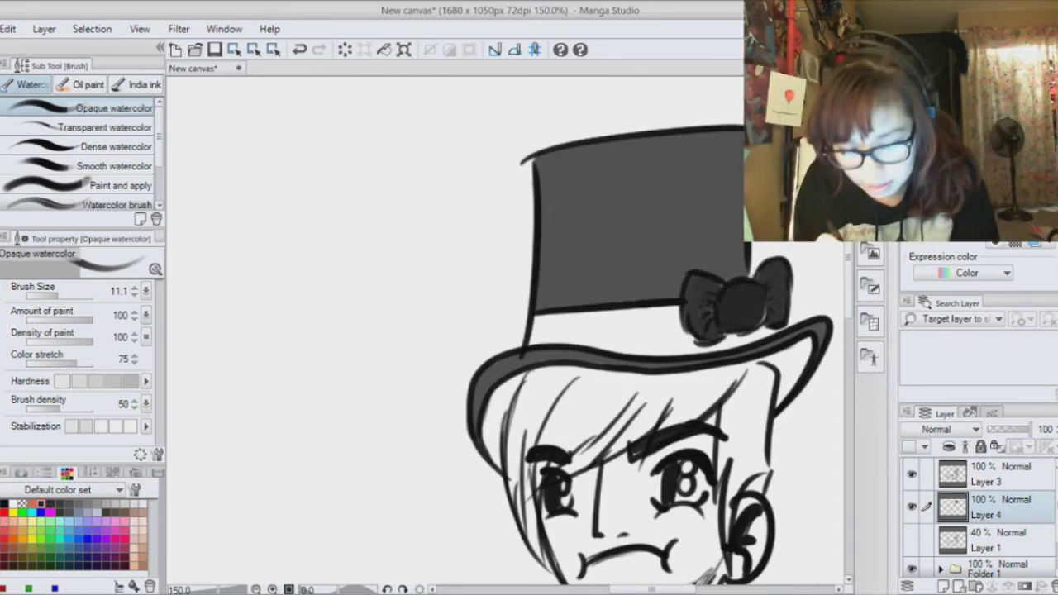
- Shade the crown's rear side, the hatband and the brim's underside with near-black grey
{"action": "mouse_move", "coordinate": [738, 134]}
{"action": "left_mouse_down"}
{"action": "mouse_move", "coordinate": [739, 280]}
{"action": "mouse_move", "coordinate": [722, 264]}
{"action": "left_mouse_up"}
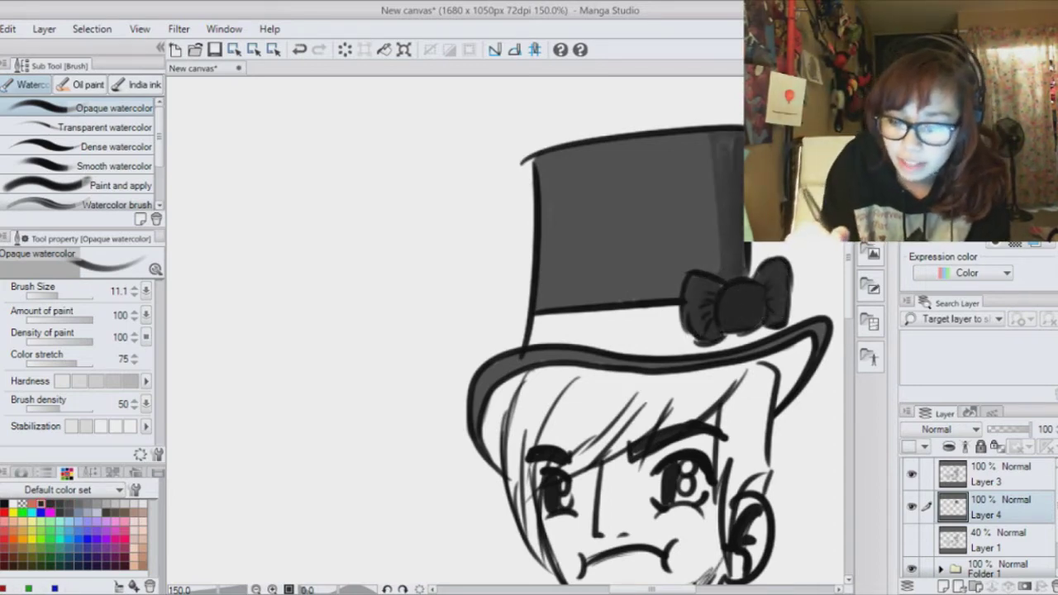
{"action": "mouse_move", "coordinate": [529, 331]}
{"action": "left_mouse_down"}
{"action": "mouse_move", "coordinate": [649, 326]}
{"action": "mouse_move", "coordinate": [744, 344]}
{"action": "mouse_move", "coordinate": [686, 324]}
{"action": "left_mouse_up"}
{"action": "left_click_drag", "start_coordinate": [620, 325], "coordinate": [674, 329]}
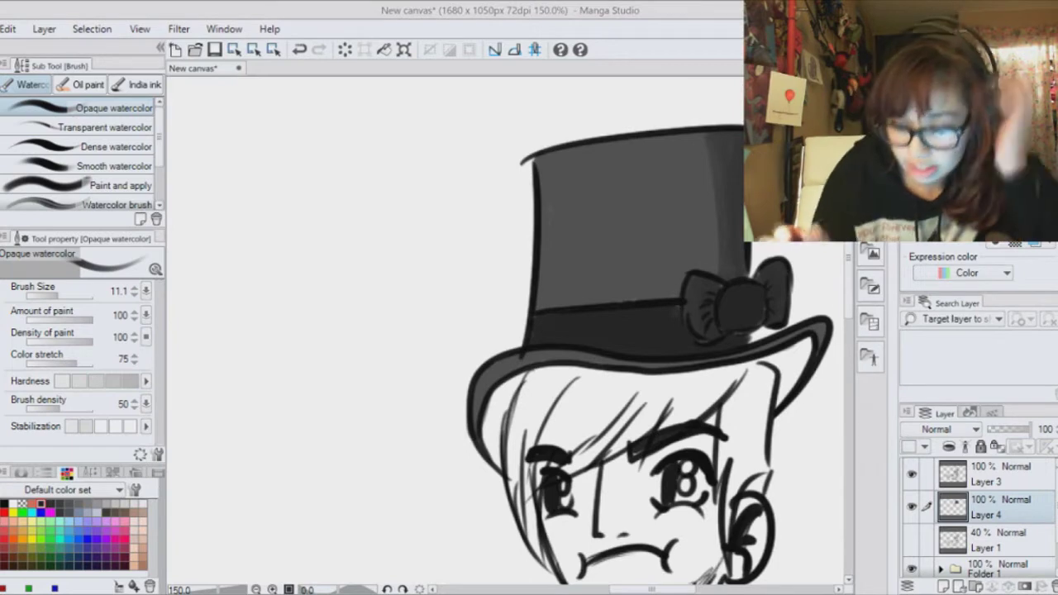
{"action": "left_click_drag", "start_coordinate": [496, 397], "coordinate": [513, 378]}
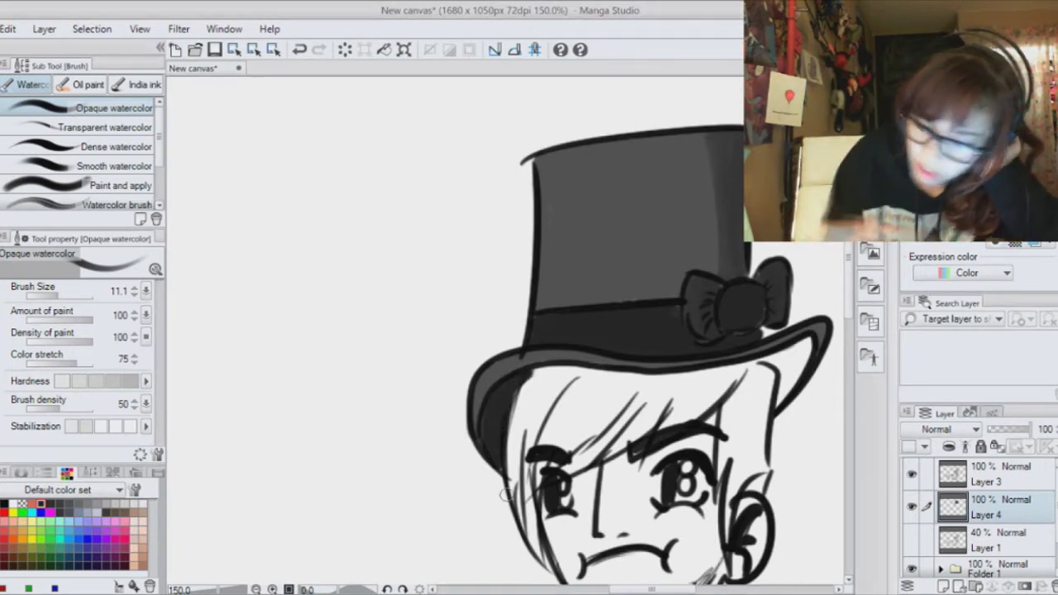
{"action": "left_click", "coordinate": [300, 52]}
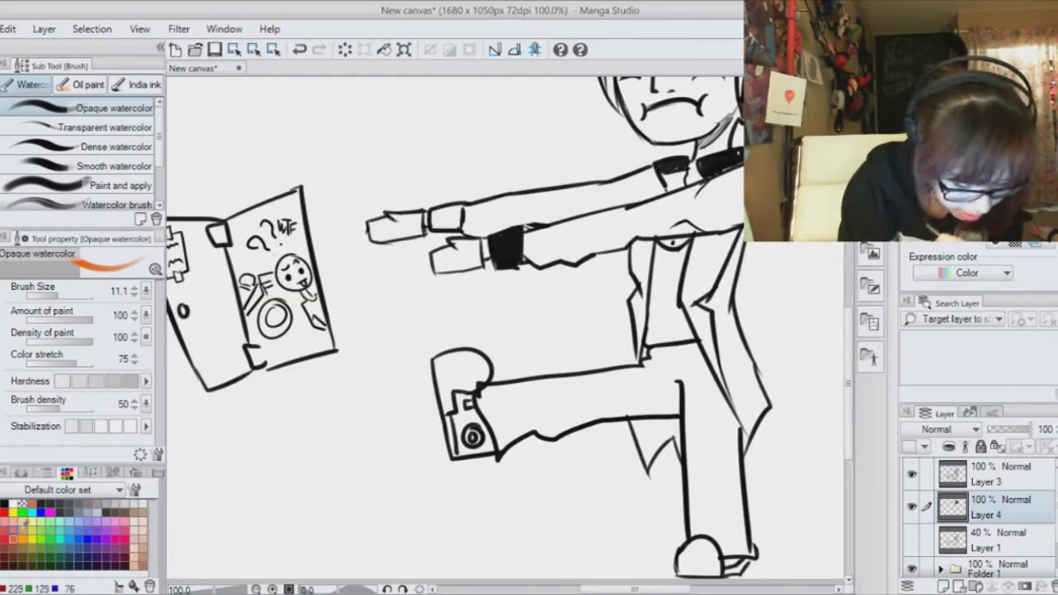
- Fill both outstretched coat sleeves with bright orange-red
{"action": "left_click_drag", "start_coordinate": [91, 534], "coordinate": [98, 516]}
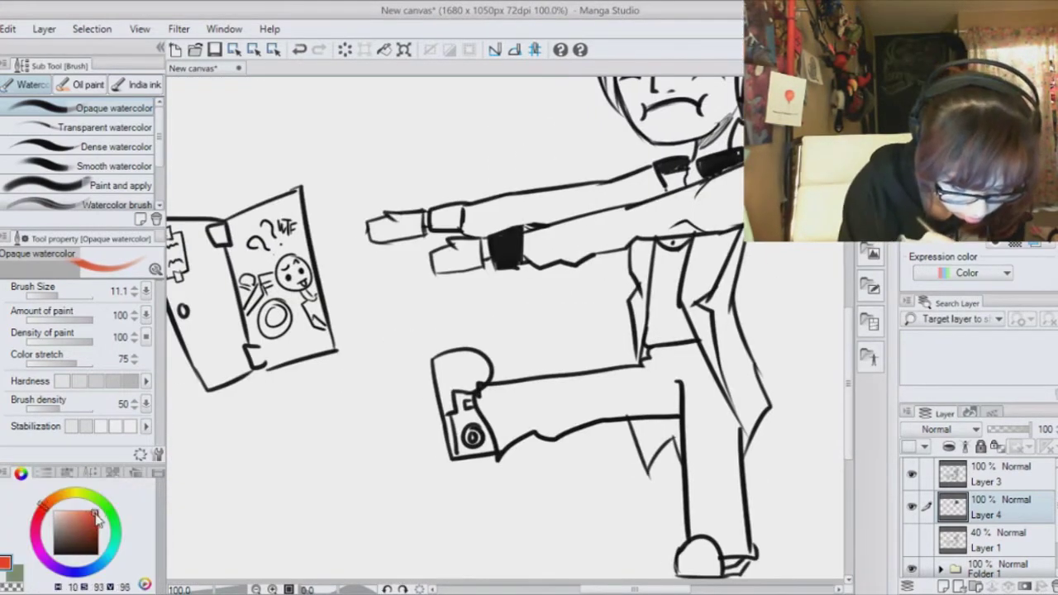
{"action": "mouse_move", "coordinate": [636, 212]}
{"action": "left_mouse_down"}
{"action": "mouse_move", "coordinate": [523, 236]}
{"action": "mouse_move", "coordinate": [562, 261]}
{"action": "mouse_move", "coordinate": [616, 223]}
{"action": "mouse_move", "coordinate": [612, 248]}
{"action": "mouse_move", "coordinate": [686, 203]}
{"action": "mouse_move", "coordinate": [724, 219]}
{"action": "mouse_move", "coordinate": [735, 175]}
{"action": "mouse_move", "coordinate": [678, 230]}
{"action": "mouse_move", "coordinate": [741, 195]}
{"action": "left_mouse_up"}
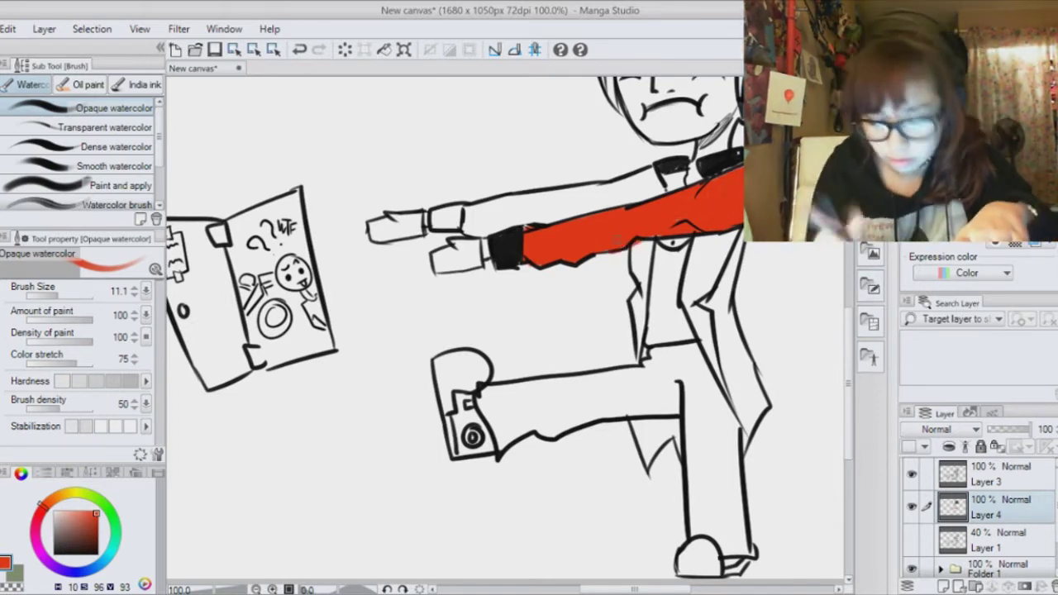
{"action": "mouse_move", "coordinate": [465, 217]}
{"action": "left_mouse_down"}
{"action": "mouse_move", "coordinate": [505, 211]}
{"action": "mouse_move", "coordinate": [526, 225]}
{"action": "mouse_move", "coordinate": [570, 192]}
{"action": "mouse_move", "coordinate": [586, 200]}
{"action": "mouse_move", "coordinate": [656, 175]}
{"action": "left_mouse_up"}
- Fill the far arm's cuff with the near cuff's black using the Milli pen
{"action": "left_click", "coordinate": [66, 295]}
{"action": "left_click", "coordinate": [72, 296]}
{"action": "left_click", "coordinate": [506, 249], "text": "alt"}
{"action": "key", "text": "p"}
{"action": "mouse_move", "coordinate": [432, 213]}
{"action": "left_mouse_down"}
{"action": "mouse_move", "coordinate": [435, 225]}
{"action": "mouse_move", "coordinate": [452, 221]}
{"action": "left_mouse_up"}
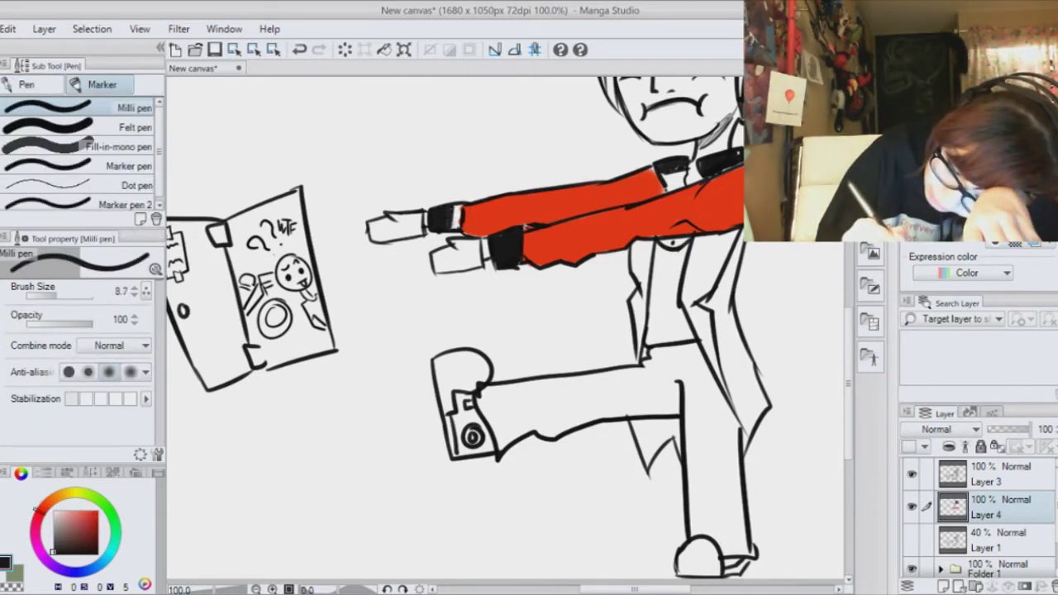
- Fill the coat's rear side and tail with the sleeve red, and shade the coat and sleeves in a darker red
{"action": "left_click", "coordinate": [502, 212], "text": "alt"}
{"action": "key", "text": "b"}
{"action": "mouse_move", "coordinate": [741, 235]}
{"action": "left_mouse_down"}
{"action": "mouse_move", "coordinate": [706, 305]}
{"action": "mouse_move", "coordinate": [734, 380]}
{"action": "mouse_move", "coordinate": [753, 393]}
{"action": "mouse_move", "coordinate": [740, 422]}
{"action": "mouse_move", "coordinate": [749, 434]}
{"action": "left_mouse_up"}
{"action": "left_click_drag", "start_coordinate": [759, 387], "coordinate": [753, 434]}
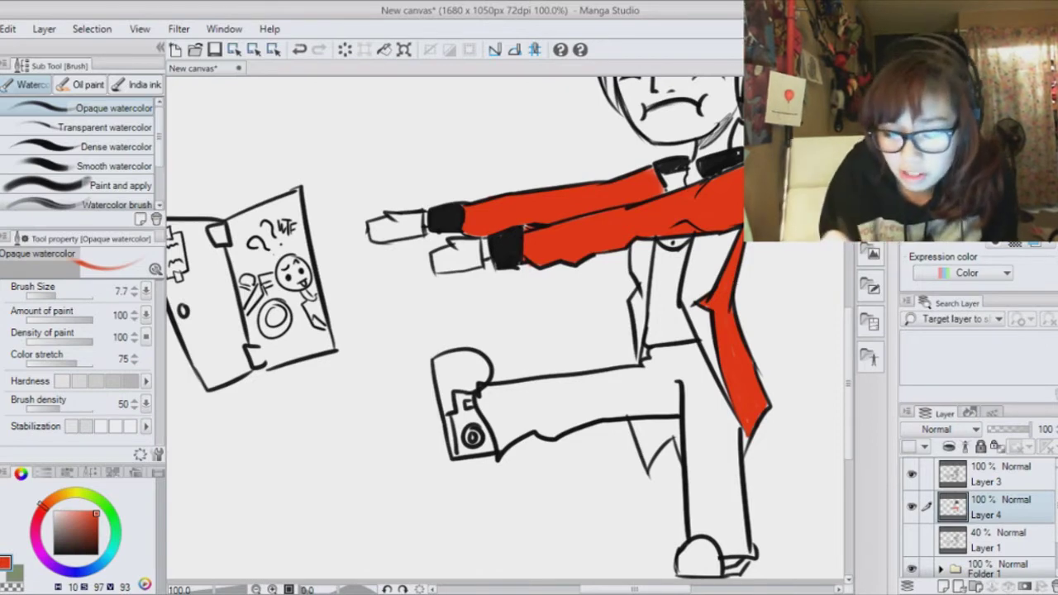
{"action": "left_click", "coordinate": [96, 522]}
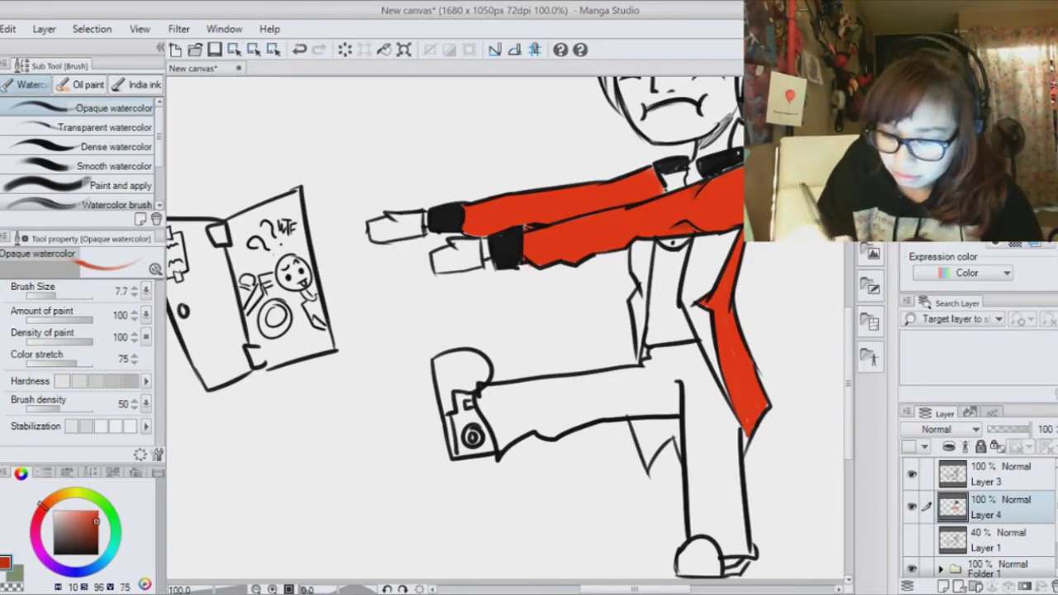
{"action": "left_click_drag", "start_coordinate": [730, 387], "coordinate": [744, 405]}
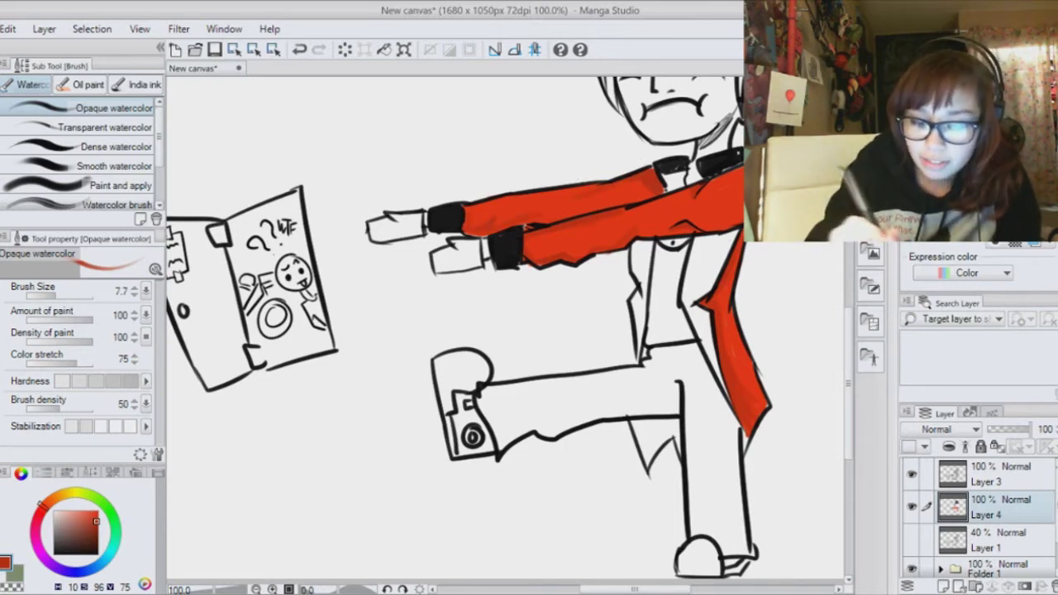
- Fill the coat tail hanging beneath the raised leg with dark brownish red
{"action": "left_click", "coordinate": [90, 528]}
{"action": "mouse_move", "coordinate": [635, 424]}
{"action": "left_mouse_down"}
{"action": "mouse_move", "coordinate": [648, 465]}
{"action": "mouse_move", "coordinate": [678, 421]}
{"action": "mouse_move", "coordinate": [672, 447]}
{"action": "left_mouse_up"}
{"action": "key", "text": "ctrl+z"}
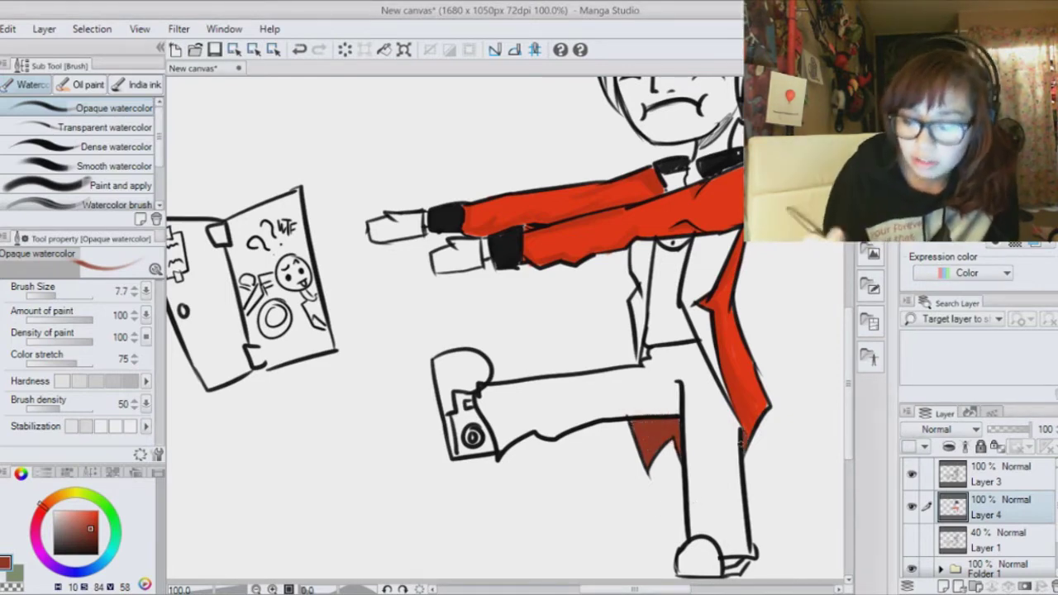
- Fill the coat's front lapels and the small patch below the collar with a lighter red
{"action": "left_click", "coordinate": [87, 511]}
{"action": "mouse_move", "coordinate": [700, 242]}
{"action": "left_mouse_down"}
{"action": "mouse_move", "coordinate": [686, 295]}
{"action": "mouse_move", "coordinate": [727, 396]}
{"action": "left_mouse_up"}
{"action": "mouse_move", "coordinate": [708, 341]}
{"action": "left_mouse_down"}
{"action": "mouse_move", "coordinate": [693, 275]}
{"action": "mouse_move", "coordinate": [702, 294]}
{"action": "left_mouse_up"}
{"action": "mouse_move", "coordinate": [728, 238]}
{"action": "left_mouse_down"}
{"action": "mouse_move", "coordinate": [704, 289]}
{"action": "mouse_move", "coordinate": [695, 250]}
{"action": "mouse_move", "coordinate": [641, 331]}
{"action": "left_mouse_up"}
{"action": "left_click_drag", "start_coordinate": [638, 258], "coordinate": [645, 359]}
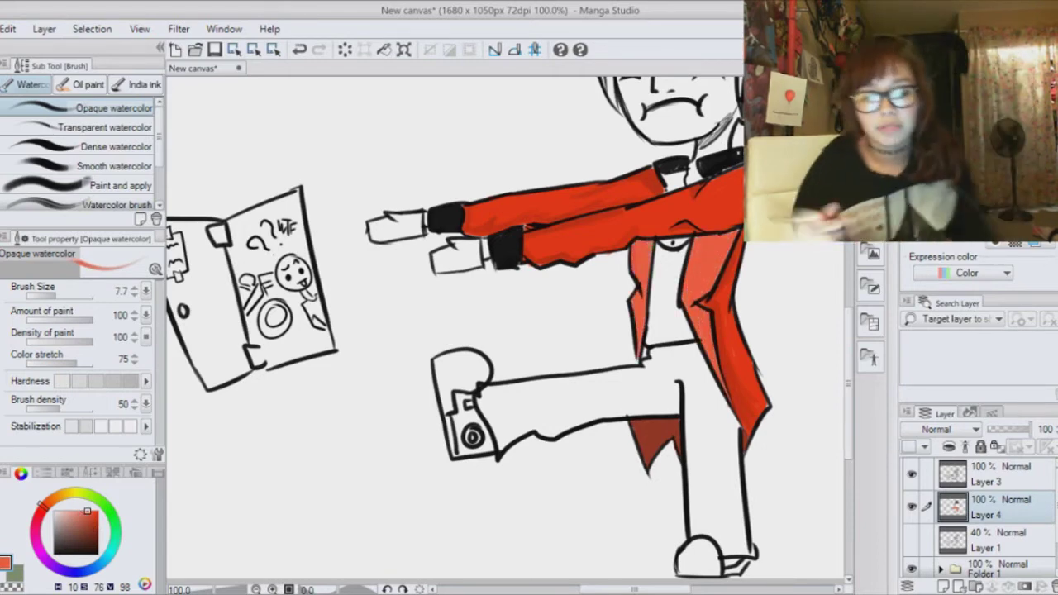
{"action": "left_click_drag", "start_coordinate": [666, 170], "coordinate": [675, 187]}
- Fill the shirt between the coat lapels with dark grey, from the neckline to the waist
{"action": "key", "text": "ctrl+minus"}
{"action": "key", "text": "ctrl+minus"}
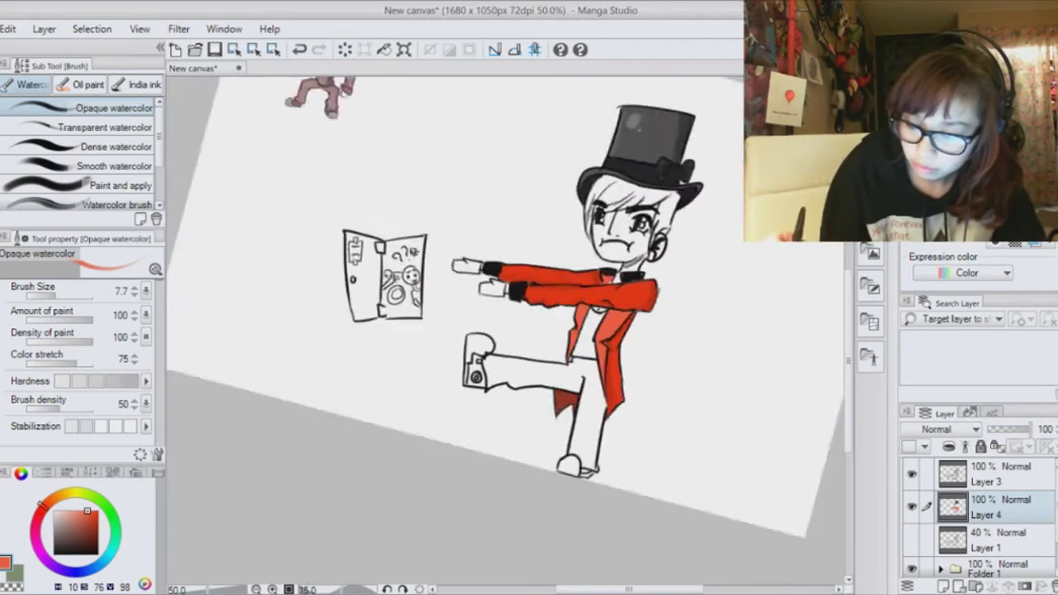
{"action": "key", "text": "ctrl+plus"}
{"action": "key", "text": "ctrl+plus"}
{"action": "key", "text": "ctrl+plus"}
{"action": "left_click_drag", "start_coordinate": [488, 324], "coordinate": [542, 296]}
{"action": "left_click", "coordinate": [67, 473]}
{"action": "left_click", "coordinate": [50, 503]}
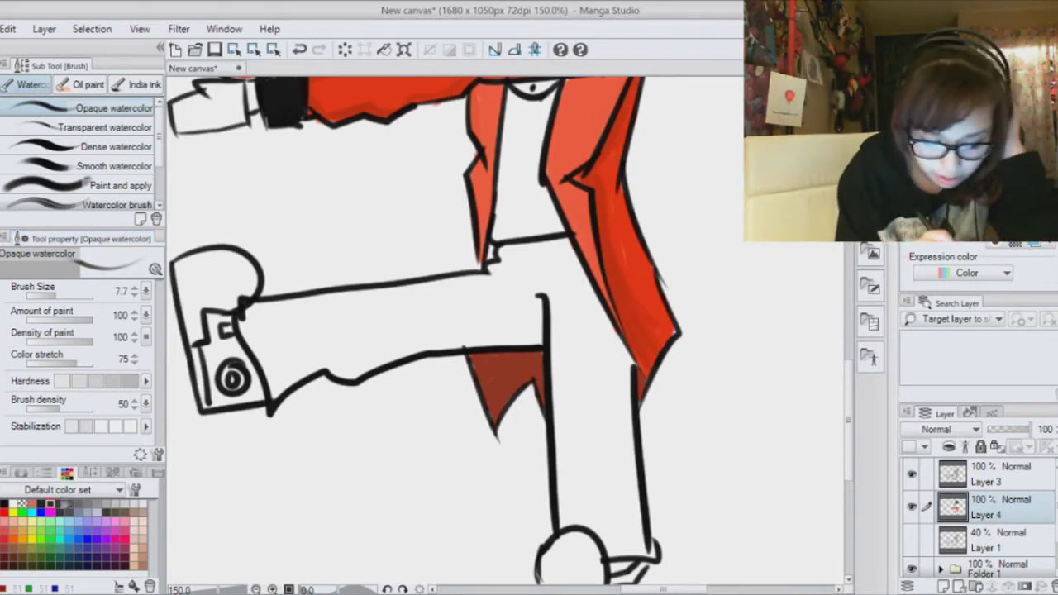
{"action": "left_click_drag", "start_coordinate": [507, 116], "coordinate": [498, 223]}
{"action": "left_click_drag", "start_coordinate": [504, 149], "coordinate": [494, 236]}
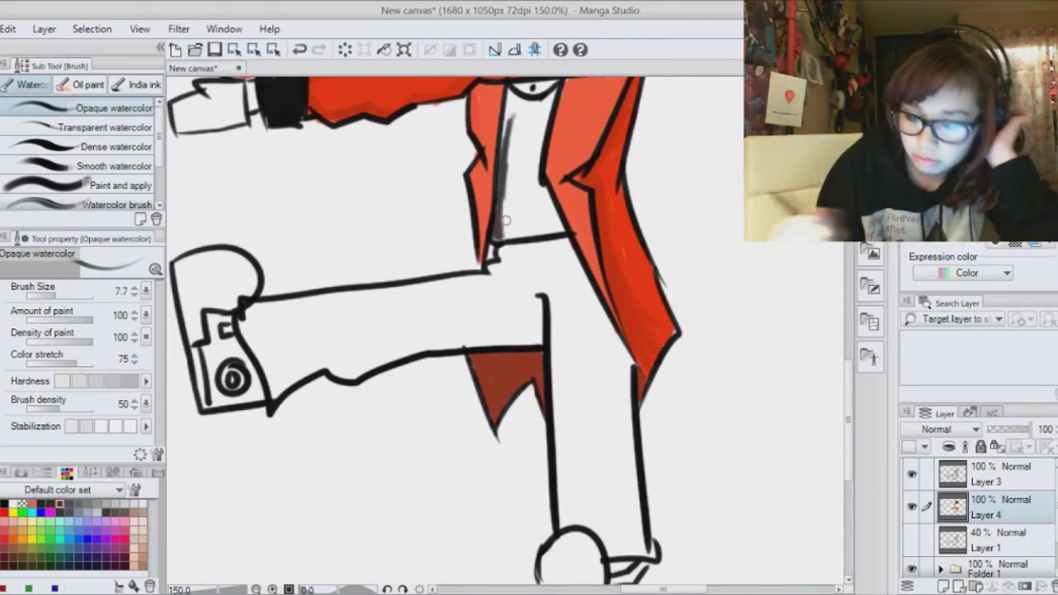
{"action": "scroll", "coordinate": [505, 331], "scroll_direction": "up", "scroll_amount": 5}
{"action": "left_click_drag", "start_coordinate": [468, 299], "coordinate": [458, 354]}
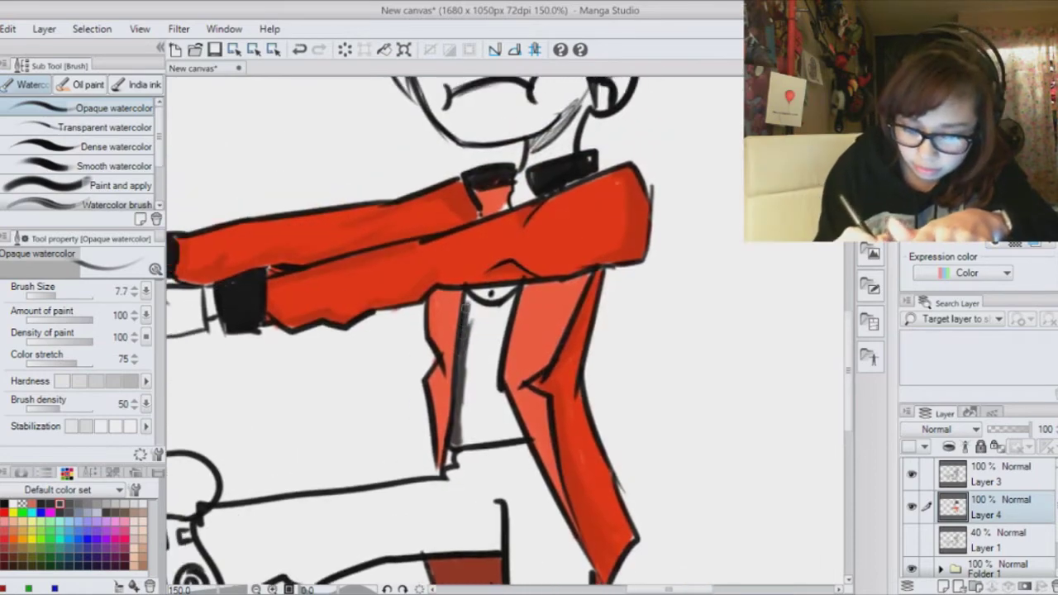
{"action": "left_click_drag", "start_coordinate": [506, 294], "coordinate": [492, 394]}
{"action": "mouse_move", "coordinate": [496, 313]}
{"action": "left_mouse_down"}
{"action": "mouse_move", "coordinate": [484, 383]}
{"action": "mouse_move", "coordinate": [498, 326]}
{"action": "mouse_move", "coordinate": [487, 320]}
{"action": "mouse_move", "coordinate": [480, 338]}
{"action": "mouse_move", "coordinate": [495, 322]}
{"action": "mouse_move", "coordinate": [486, 318]}
{"action": "mouse_move", "coordinate": [468, 347]}
{"action": "mouse_move", "coordinate": [475, 381]}
{"action": "mouse_move", "coordinate": [486, 316]}
{"action": "left_mouse_up"}
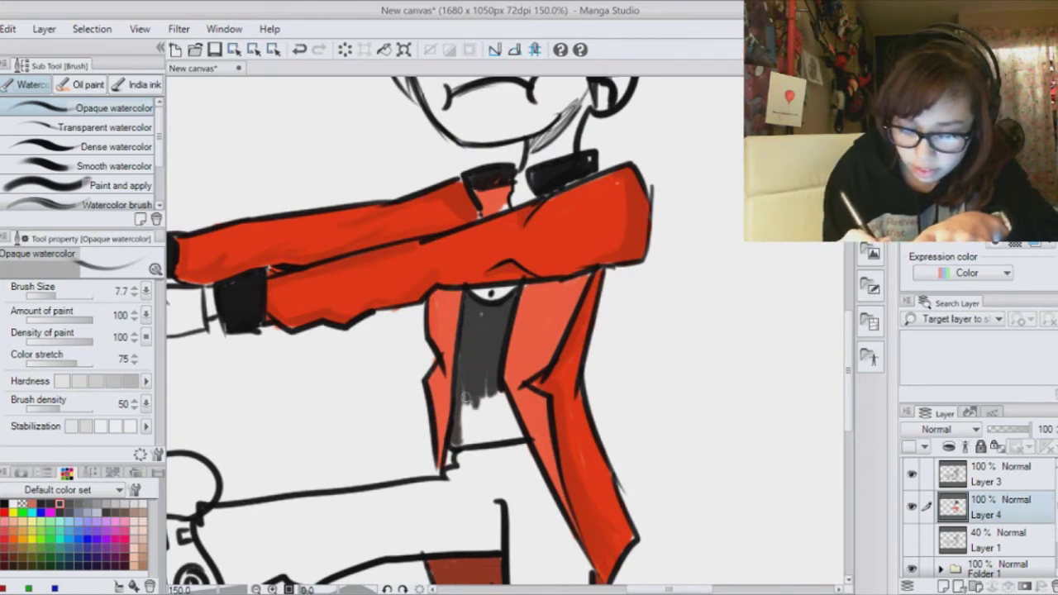
{"action": "mouse_move", "coordinate": [454, 443]}
{"action": "left_mouse_down"}
{"action": "mouse_move", "coordinate": [471, 410]}
{"action": "mouse_move", "coordinate": [466, 439]}
{"action": "left_mouse_up"}
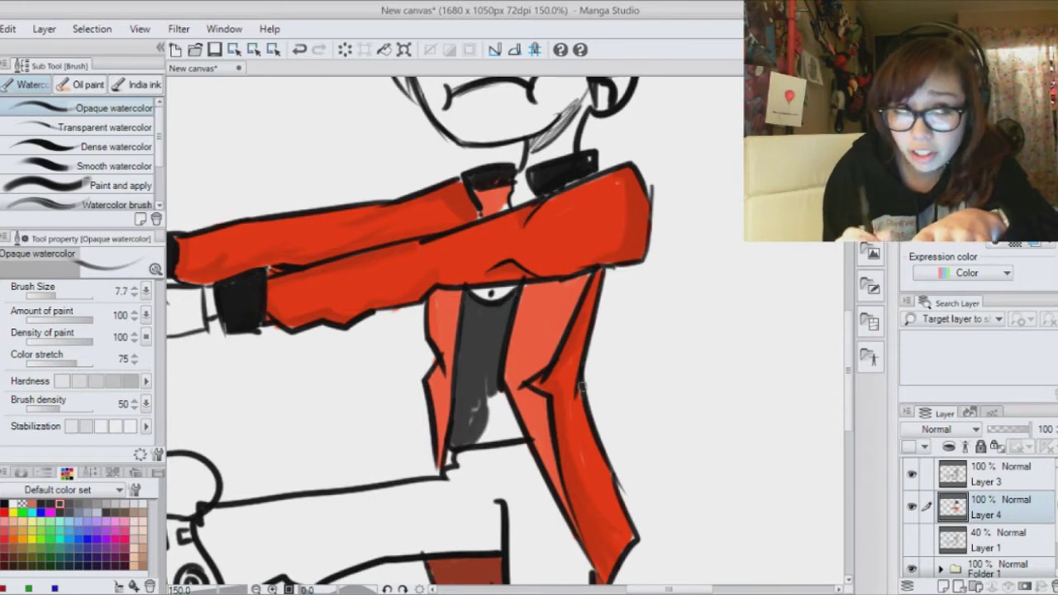
{"action": "mouse_move", "coordinate": [476, 387]}
{"action": "left_mouse_down"}
{"action": "mouse_move", "coordinate": [495, 427]}
{"action": "mouse_move", "coordinate": [497, 386]}
{"action": "mouse_move", "coordinate": [516, 421]}
{"action": "mouse_move", "coordinate": [503, 399]}
{"action": "mouse_move", "coordinate": [487, 424]}
{"action": "left_mouse_up"}
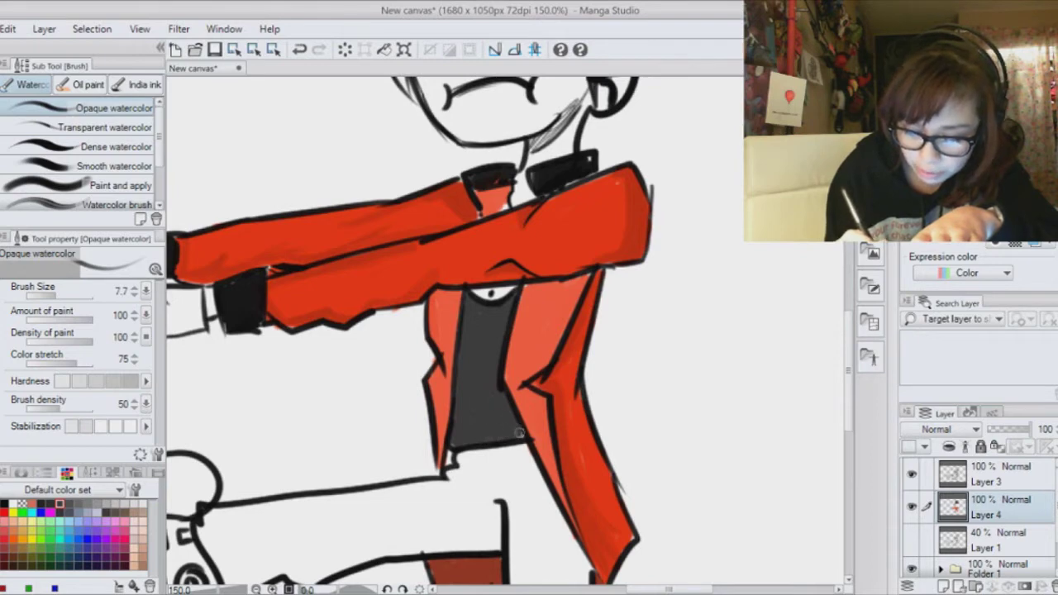
- Shade the shirt's sides and lower part with darker, near-black greys
{"action": "right_click", "coordinate": [498, 204]}
{"action": "left_click", "coordinate": [485, 382], "text": "alt"}
{"action": "left_click", "coordinate": [49, 503]}
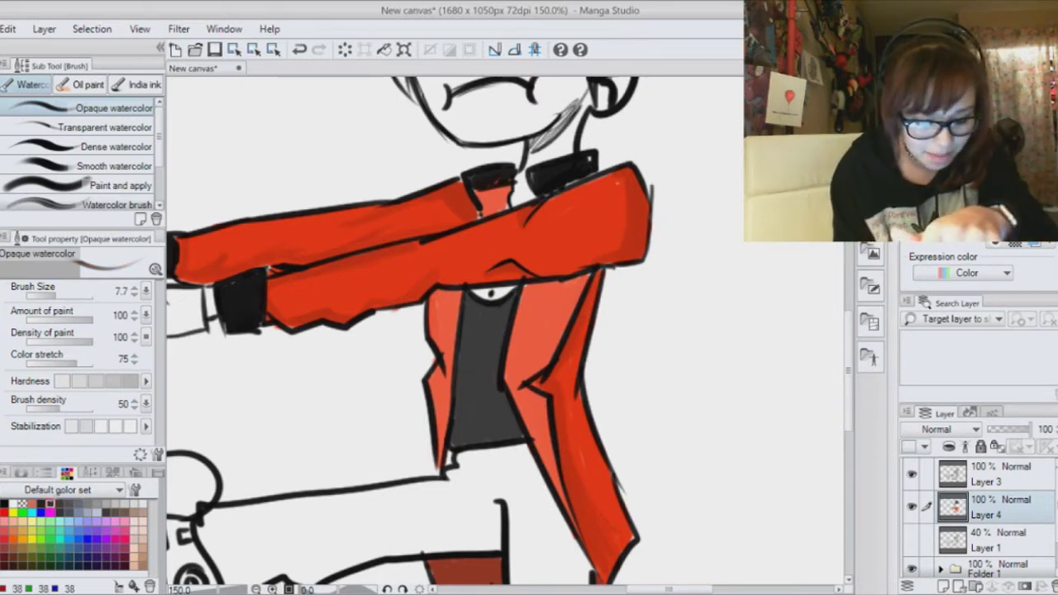
{"action": "left_click_drag", "start_coordinate": [505, 308], "coordinate": [494, 377]}
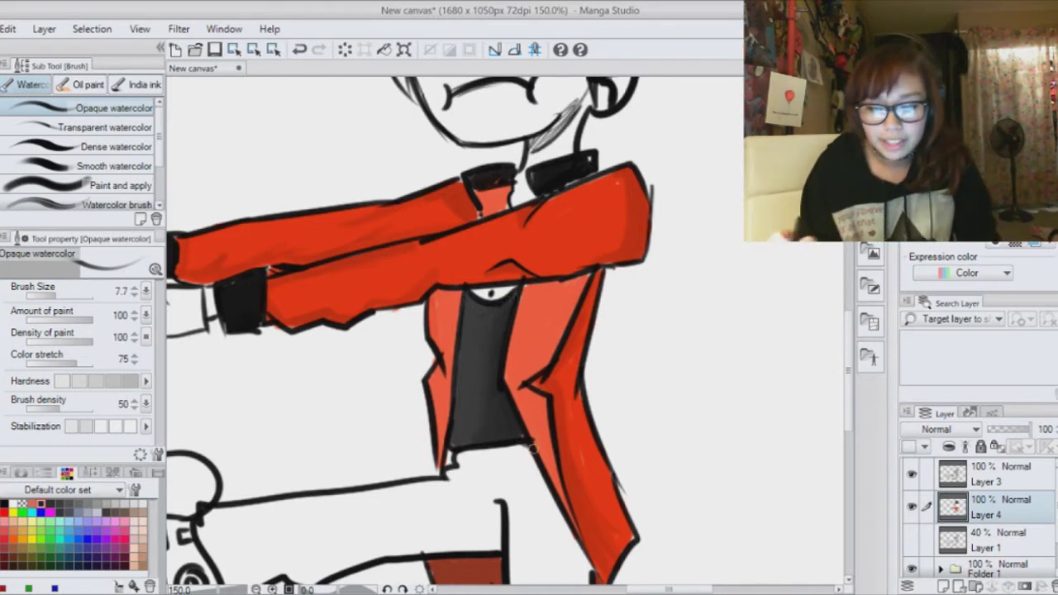
{"action": "scroll", "coordinate": [534, 448], "scroll_direction": "down", "scroll_amount": 5}
{"action": "scroll", "coordinate": [505, 324], "scroll_direction": "up", "scroll_amount": 5}
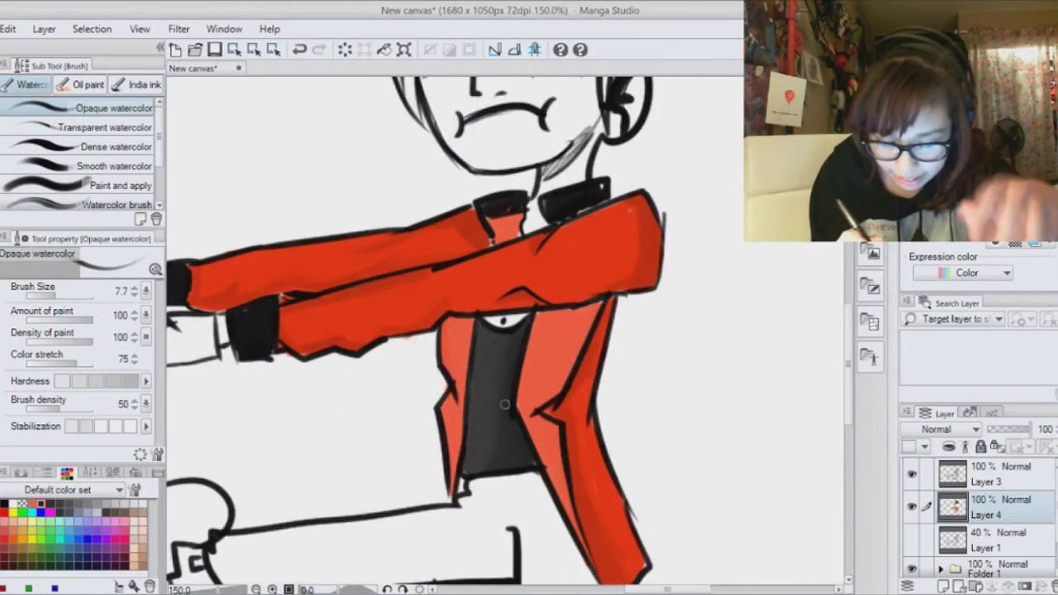
{"action": "left_click_drag", "start_coordinate": [489, 431], "coordinate": [486, 452]}
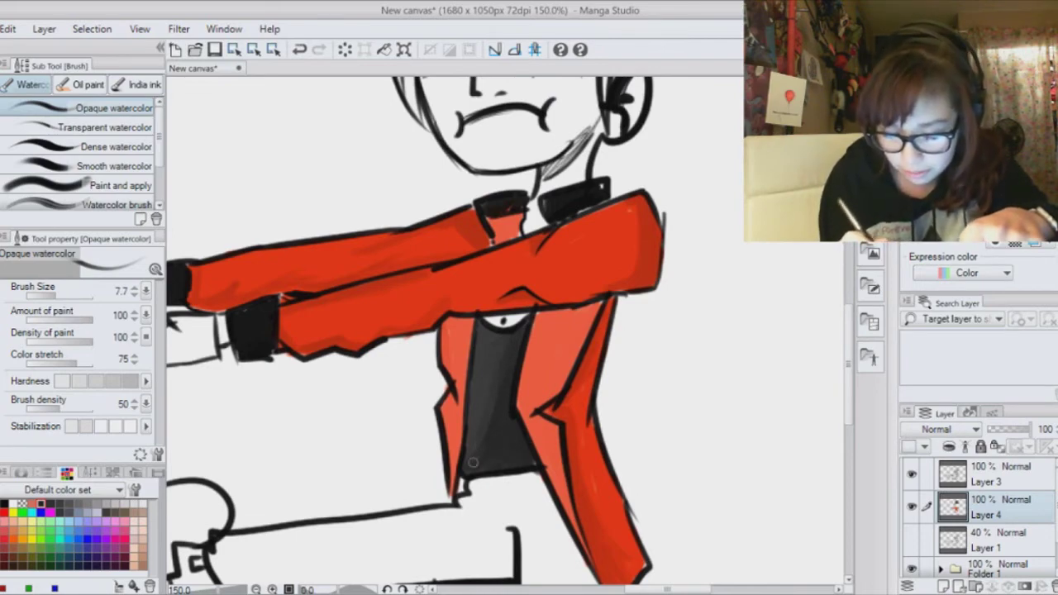
{"action": "left_click_drag", "start_coordinate": [504, 413], "coordinate": [519, 234]}
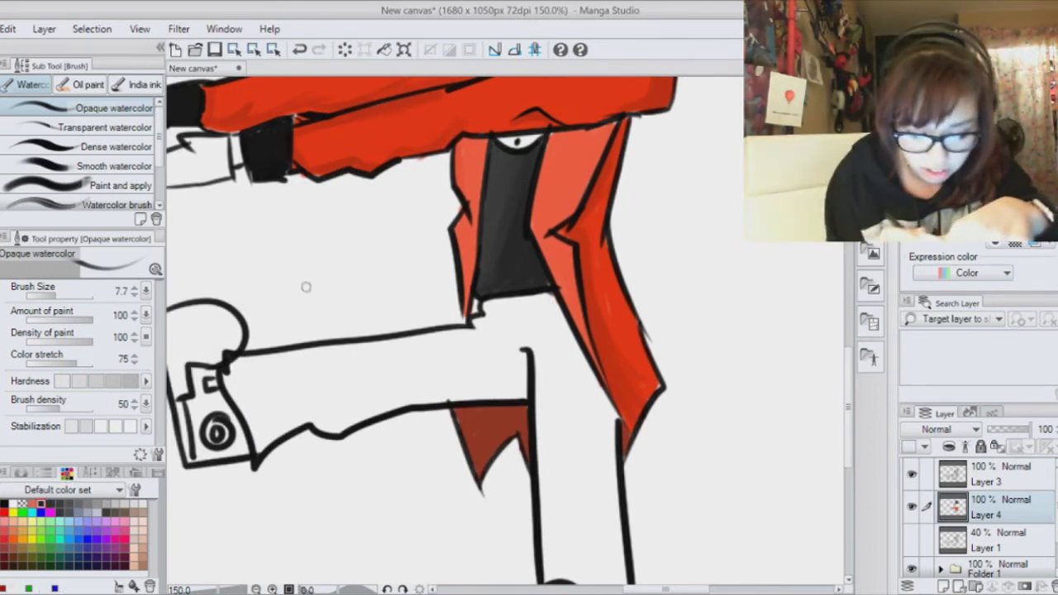
- Enlarge the brush to 11.1 and fill the raised trouser leg and hips with near-black grey
{"action": "left_click_drag", "start_coordinate": [51, 294], "coordinate": [59, 296]}
{"action": "mouse_move", "coordinate": [481, 318]}
{"action": "left_mouse_down"}
{"action": "mouse_move", "coordinate": [496, 303]}
{"action": "mouse_move", "coordinate": [530, 299]}
{"action": "mouse_move", "coordinate": [347, 355]}
{"action": "mouse_move", "coordinate": [455, 335]}
{"action": "left_mouse_up"}
{"action": "mouse_move", "coordinate": [343, 356]}
{"action": "left_mouse_down"}
{"action": "mouse_move", "coordinate": [228, 366]}
{"action": "mouse_move", "coordinate": [222, 379]}
{"action": "mouse_move", "coordinate": [254, 422]}
{"action": "mouse_move", "coordinate": [227, 385]}
{"action": "mouse_move", "coordinate": [260, 473]}
{"action": "mouse_move", "coordinate": [258, 446]}
{"action": "mouse_move", "coordinate": [256, 463]}
{"action": "mouse_move", "coordinate": [277, 430]}
{"action": "mouse_move", "coordinate": [262, 450]}
{"action": "mouse_move", "coordinate": [307, 422]}
{"action": "mouse_move", "coordinate": [277, 427]}
{"action": "mouse_move", "coordinate": [230, 363]}
{"action": "mouse_move", "coordinate": [249, 417]}
{"action": "mouse_move", "coordinate": [268, 373]}
{"action": "mouse_move", "coordinate": [258, 439]}
{"action": "mouse_move", "coordinate": [296, 360]}
{"action": "mouse_move", "coordinate": [279, 434]}
{"action": "mouse_move", "coordinate": [305, 370]}
{"action": "mouse_move", "coordinate": [305, 396]}
{"action": "mouse_move", "coordinate": [340, 361]}
{"action": "mouse_move", "coordinate": [261, 378]}
{"action": "mouse_move", "coordinate": [245, 397]}
{"action": "mouse_move", "coordinate": [290, 406]}
{"action": "mouse_move", "coordinate": [353, 351]}
{"action": "mouse_move", "coordinate": [337, 356]}
{"action": "mouse_move", "coordinate": [315, 419]}
{"action": "mouse_move", "coordinate": [339, 414]}
{"action": "mouse_move", "coordinate": [336, 400]}
{"action": "mouse_move", "coordinate": [329, 411]}
{"action": "mouse_move", "coordinate": [357, 420]}
{"action": "mouse_move", "coordinate": [450, 387]}
{"action": "mouse_move", "coordinate": [452, 365]}
{"action": "mouse_move", "coordinate": [310, 401]}
{"action": "mouse_move", "coordinate": [382, 351]}
{"action": "mouse_move", "coordinate": [363, 361]}
{"action": "mouse_move", "coordinate": [517, 341]}
{"action": "mouse_move", "coordinate": [510, 336]}
{"action": "mouse_move", "coordinate": [376, 371]}
{"action": "mouse_move", "coordinate": [412, 380]}
{"action": "mouse_move", "coordinate": [379, 406]}
{"action": "mouse_move", "coordinate": [397, 409]}
{"action": "mouse_move", "coordinate": [503, 391]}
{"action": "mouse_move", "coordinate": [490, 380]}
{"action": "mouse_move", "coordinate": [551, 375]}
{"action": "mouse_move", "coordinate": [445, 360]}
{"action": "mouse_move", "coordinate": [511, 329]}
{"action": "mouse_move", "coordinate": [478, 318]}
{"action": "mouse_move", "coordinate": [519, 320]}
{"action": "left_mouse_up"}
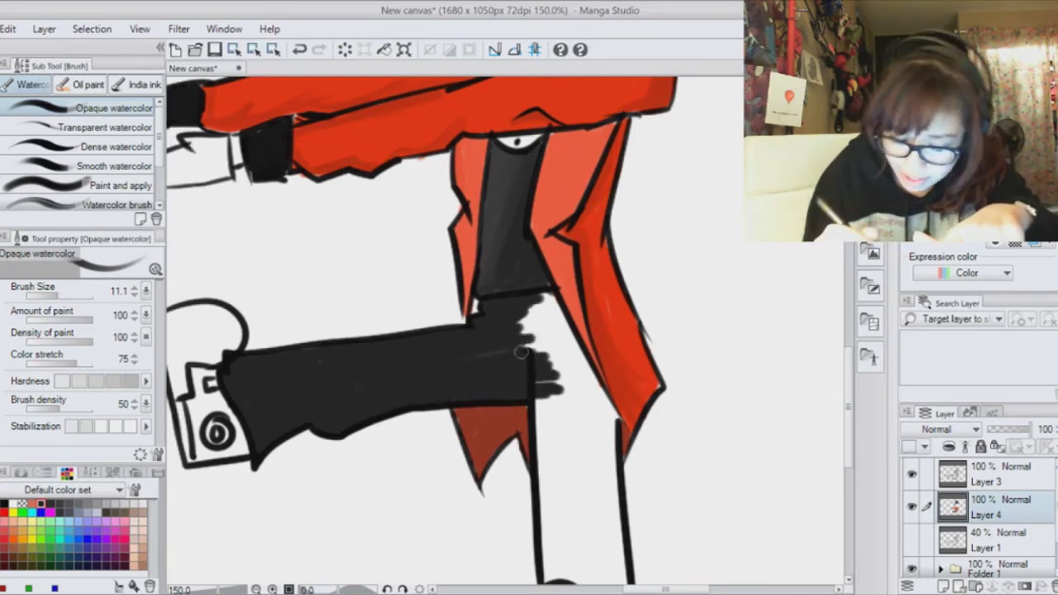
{"action": "mouse_move", "coordinate": [498, 384]}
{"action": "left_mouse_down"}
{"action": "mouse_move", "coordinate": [530, 311]}
{"action": "mouse_move", "coordinate": [538, 375]}
{"action": "mouse_move", "coordinate": [552, 388]}
{"action": "mouse_move", "coordinate": [543, 301]}
{"action": "mouse_move", "coordinate": [565, 336]}
{"action": "mouse_move", "coordinate": [538, 293]}
{"action": "mouse_move", "coordinate": [587, 370]}
{"action": "mouse_move", "coordinate": [550, 327]}
{"action": "mouse_move", "coordinate": [534, 430]}
{"action": "mouse_move", "coordinate": [548, 464]}
{"action": "mouse_move", "coordinate": [557, 342]}
{"action": "mouse_move", "coordinate": [567, 394]}
{"action": "mouse_move", "coordinate": [590, 424]}
{"action": "mouse_move", "coordinate": [579, 379]}
{"action": "left_mouse_up"}
- Fill the standing trouser leg with the same near-black grey, from the hip to the shoe
{"action": "mouse_move", "coordinate": [633, 444]}
{"action": "left_mouse_down"}
{"action": "mouse_move", "coordinate": [583, 368]}
{"action": "mouse_move", "coordinate": [612, 416]}
{"action": "left_mouse_up"}
{"action": "mouse_move", "coordinate": [529, 405]}
{"action": "left_mouse_down"}
{"action": "mouse_move", "coordinate": [599, 240]}
{"action": "mouse_move", "coordinate": [616, 420]}
{"action": "mouse_move", "coordinate": [651, 429]}
{"action": "left_mouse_up"}
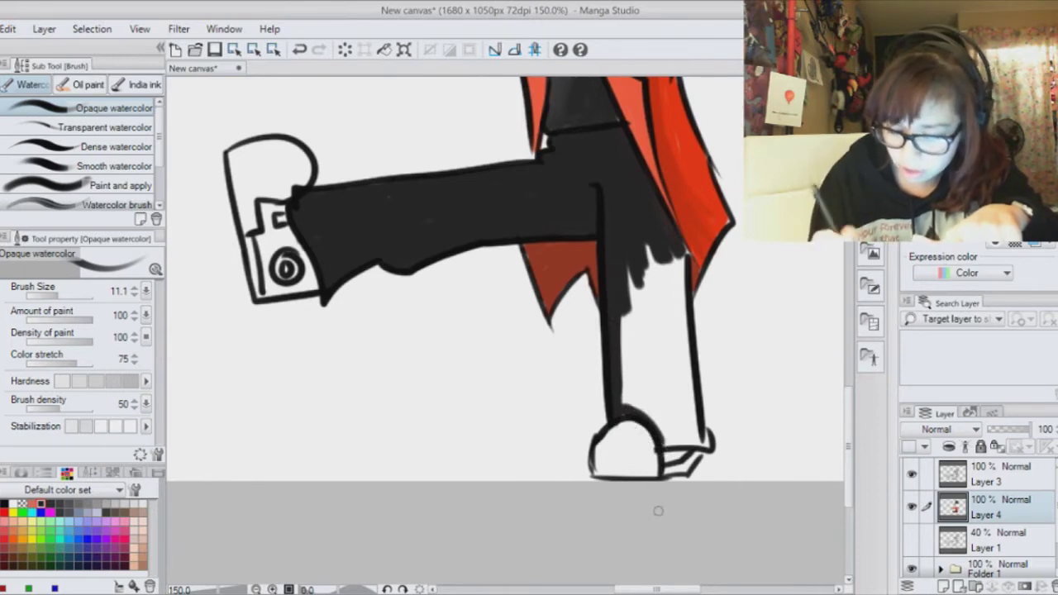
{"action": "mouse_move", "coordinate": [641, 240]}
{"action": "left_mouse_down"}
{"action": "mouse_move", "coordinate": [642, 310]}
{"action": "mouse_move", "coordinate": [660, 351]}
{"action": "mouse_move", "coordinate": [679, 291]}
{"action": "left_mouse_up"}
{"action": "mouse_move", "coordinate": [661, 237]}
{"action": "left_mouse_down"}
{"action": "mouse_move", "coordinate": [627, 403]}
{"action": "mouse_move", "coordinate": [621, 364]}
{"action": "mouse_move", "coordinate": [654, 420]}
{"action": "mouse_move", "coordinate": [678, 295]}
{"action": "mouse_move", "coordinate": [686, 418]}
{"action": "mouse_move", "coordinate": [648, 356]}
{"action": "left_mouse_up"}
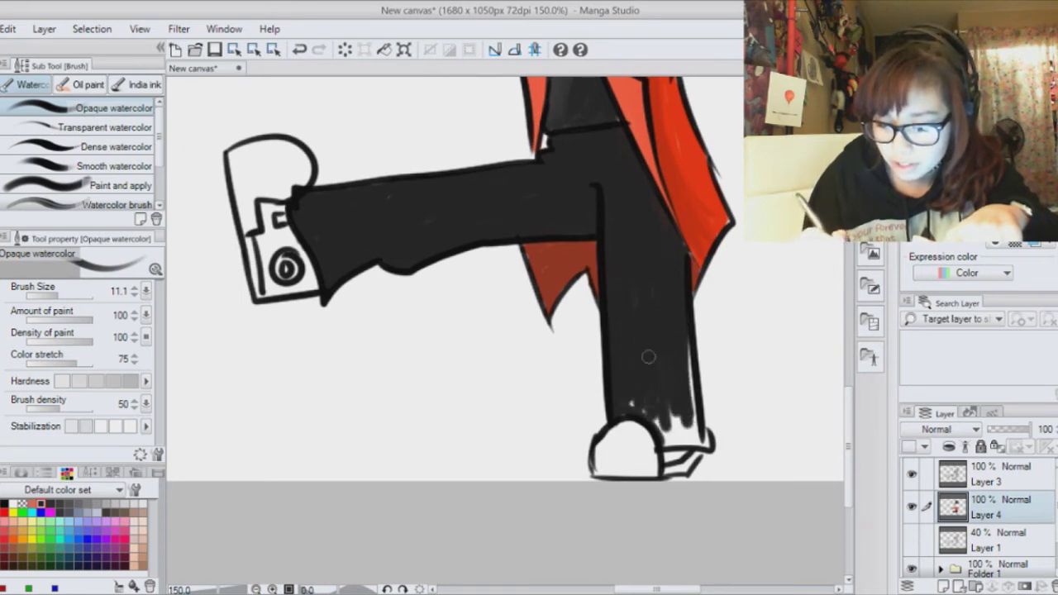
{"action": "mouse_move", "coordinate": [660, 417]}
{"action": "left_mouse_down"}
{"action": "mouse_move", "coordinate": [680, 433]}
{"action": "mouse_move", "coordinate": [687, 407]}
{"action": "mouse_move", "coordinate": [688, 337]}
{"action": "mouse_move", "coordinate": [692, 417]}
{"action": "mouse_move", "coordinate": [705, 443]}
{"action": "mouse_move", "coordinate": [625, 388]}
{"action": "mouse_move", "coordinate": [621, 340]}
{"action": "mouse_move", "coordinate": [661, 401]}
{"action": "mouse_move", "coordinate": [664, 439]}
{"action": "mouse_move", "coordinate": [705, 447]}
{"action": "left_mouse_up"}
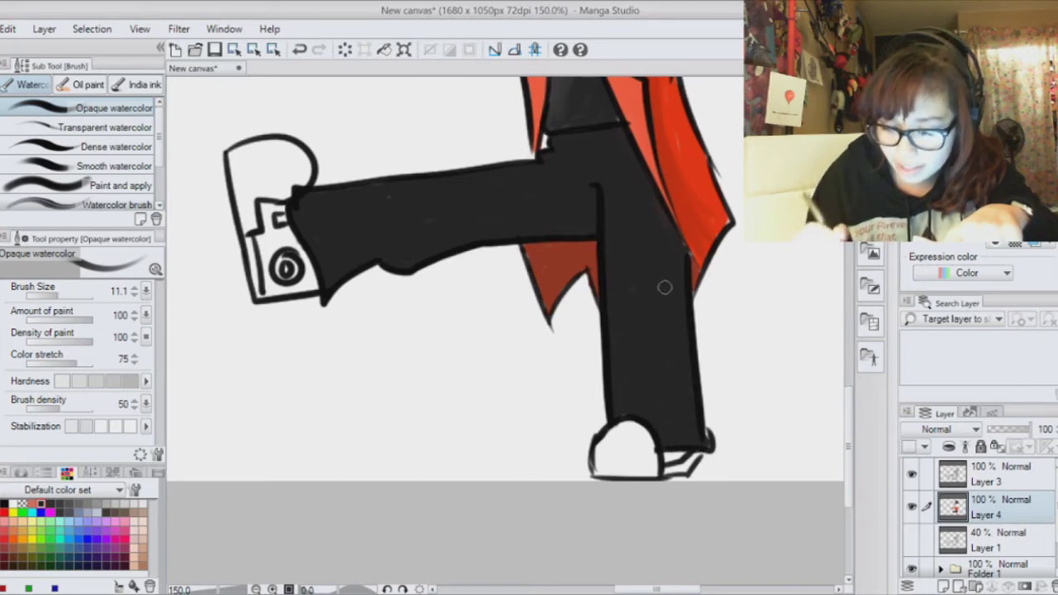
- Fill the small gap at the waist with dark brownish red and add a grey highlight along the raised leg's upper edge
{"action": "left_click", "coordinate": [549, 259], "text": "alt"}
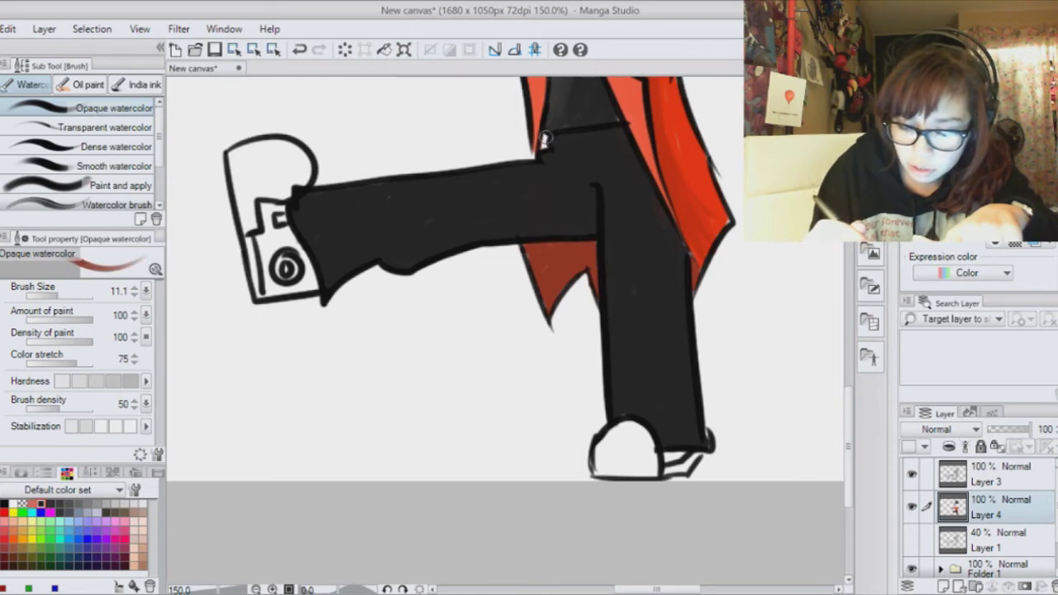
{"action": "left_click", "coordinate": [556, 187], "text": "alt"}
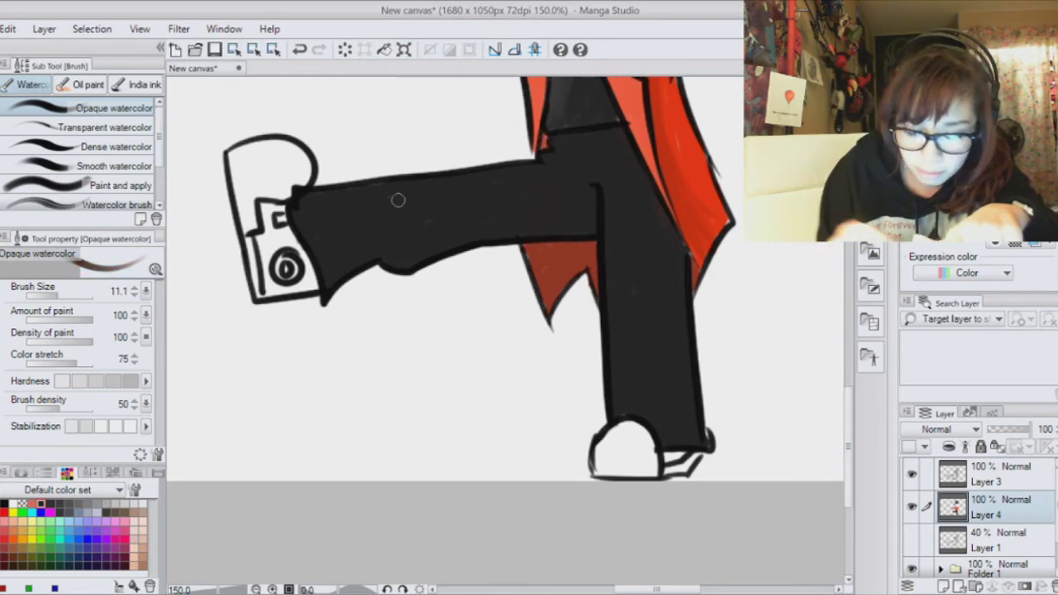
{"action": "left_click", "coordinate": [23, 505]}
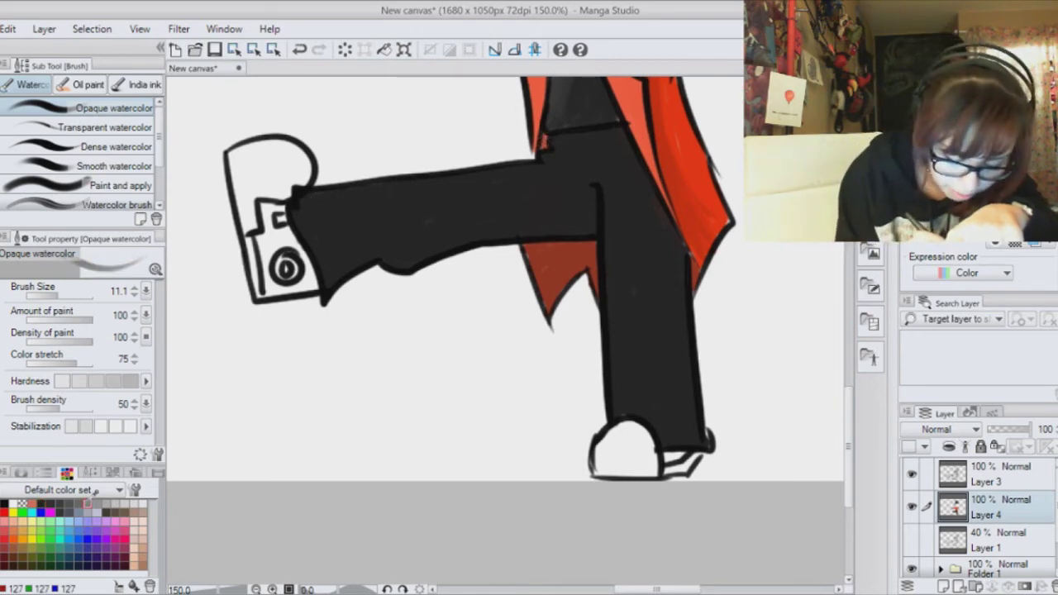
{"action": "left_click_drag", "start_coordinate": [535, 168], "coordinate": [357, 198]}
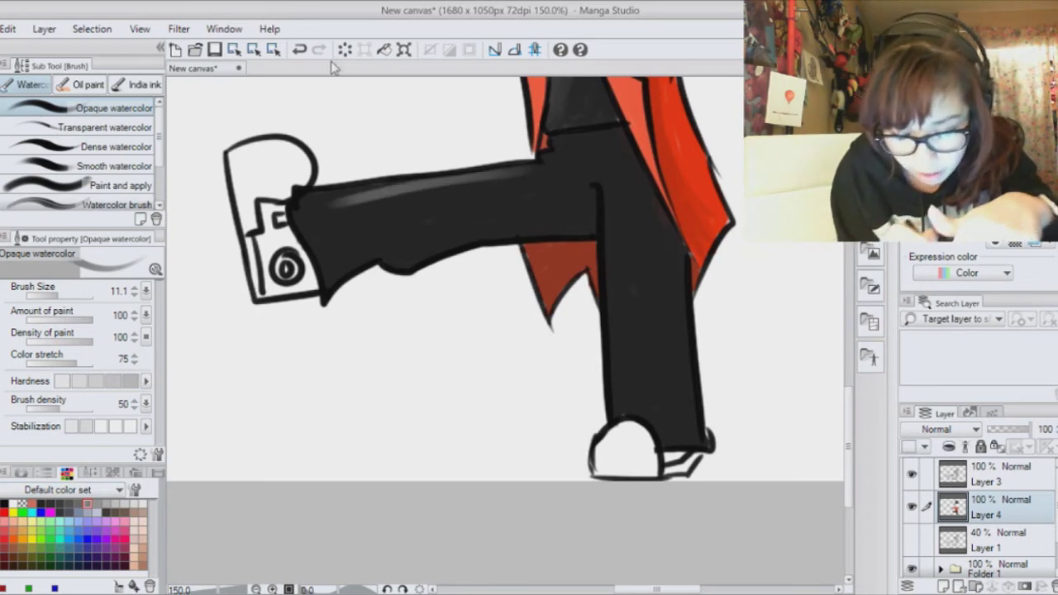
{"action": "left_click", "coordinate": [299, 50]}
{"action": "left_click", "coordinate": [69, 503]}
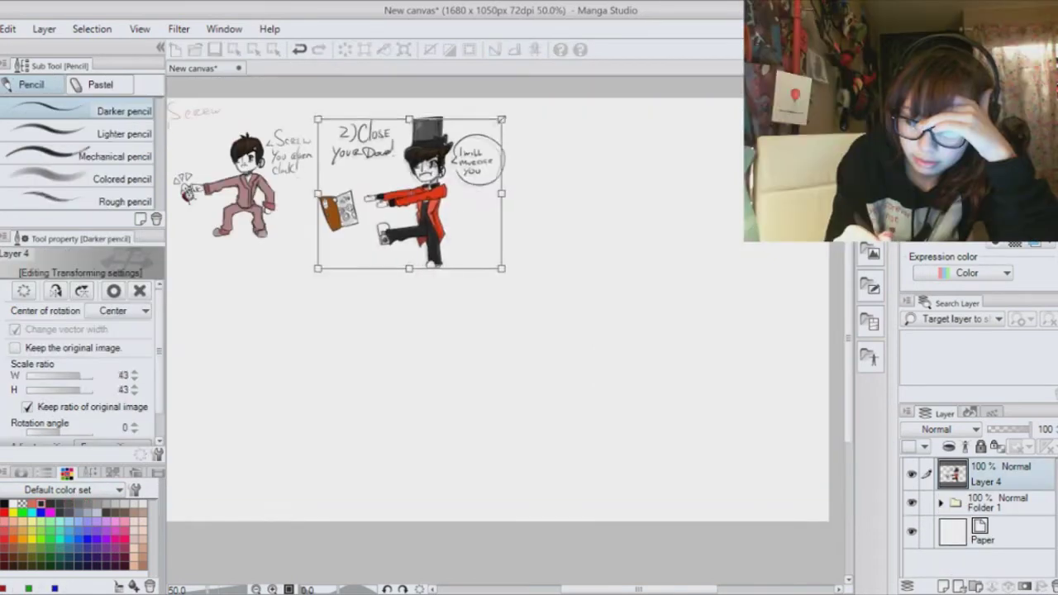
- Scale the second cartoon to 39% and place it beside the first cartoon at the page's upper edge
{"action": "left_click_drag", "start_coordinate": [479, 232], "coordinate": [454, 209]}
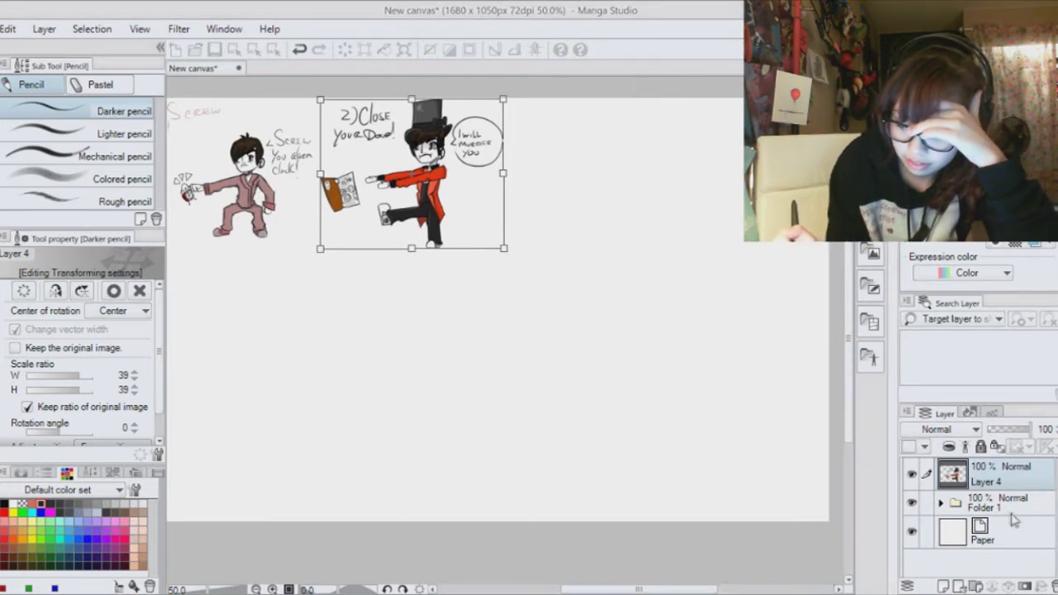
{"action": "key", "text": "Return"}
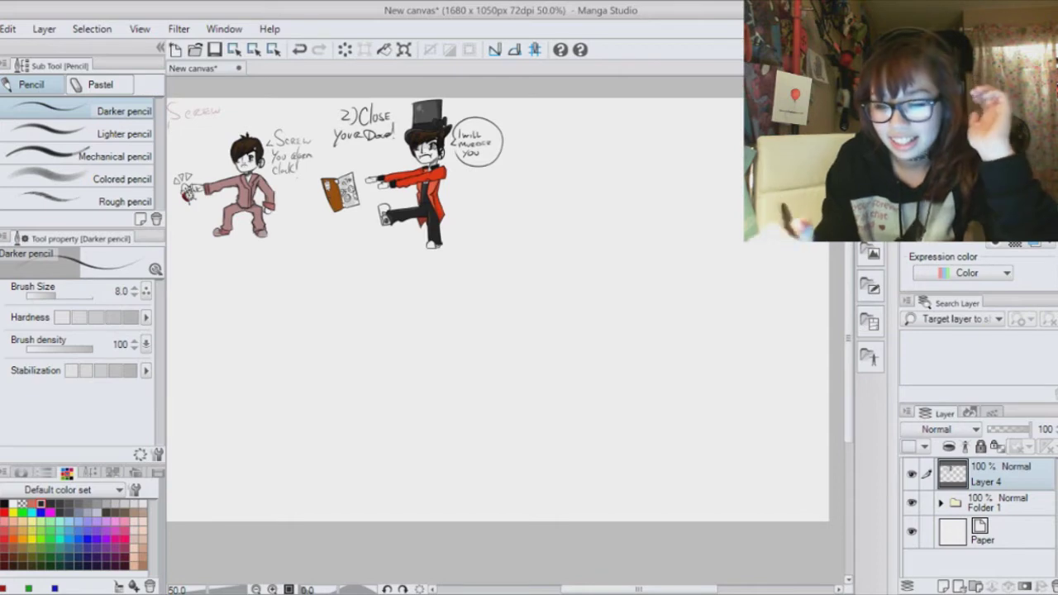
- Enlarge the alarm clock cartoon on Layer 2 of Folder 1 to 107% and fit it into the page's upper-left corner
{"action": "key", "text": "ctrl+plus"}
{"action": "key", "text": "ctrl+plus"}
{"action": "key", "text": "ctrl+plus"}
{"action": "left_click_drag", "start_coordinate": [281, 248], "coordinate": [563, 364]}
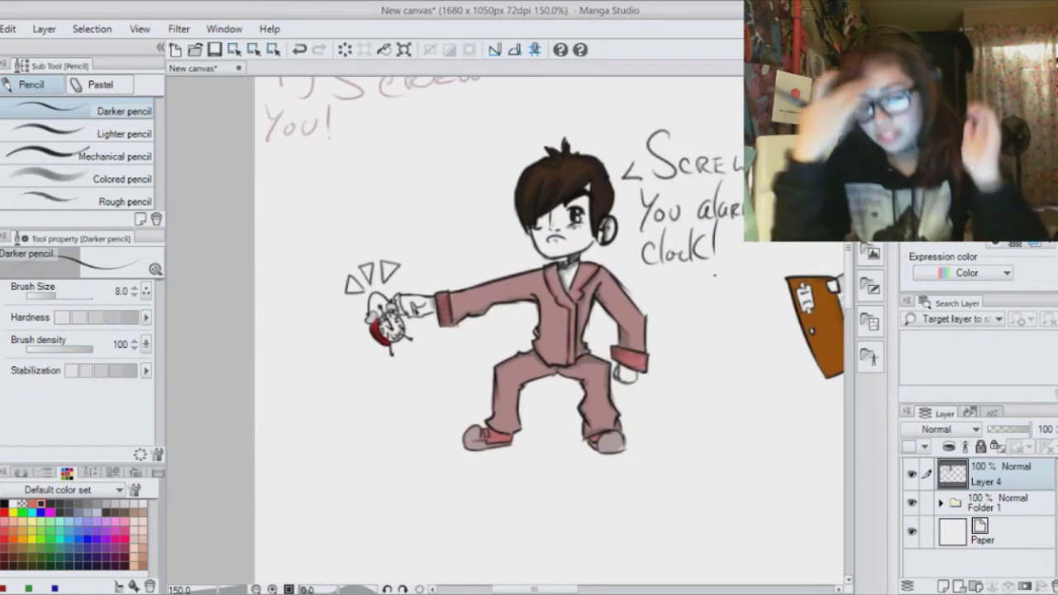
{"action": "left_click", "coordinate": [1017, 511]}
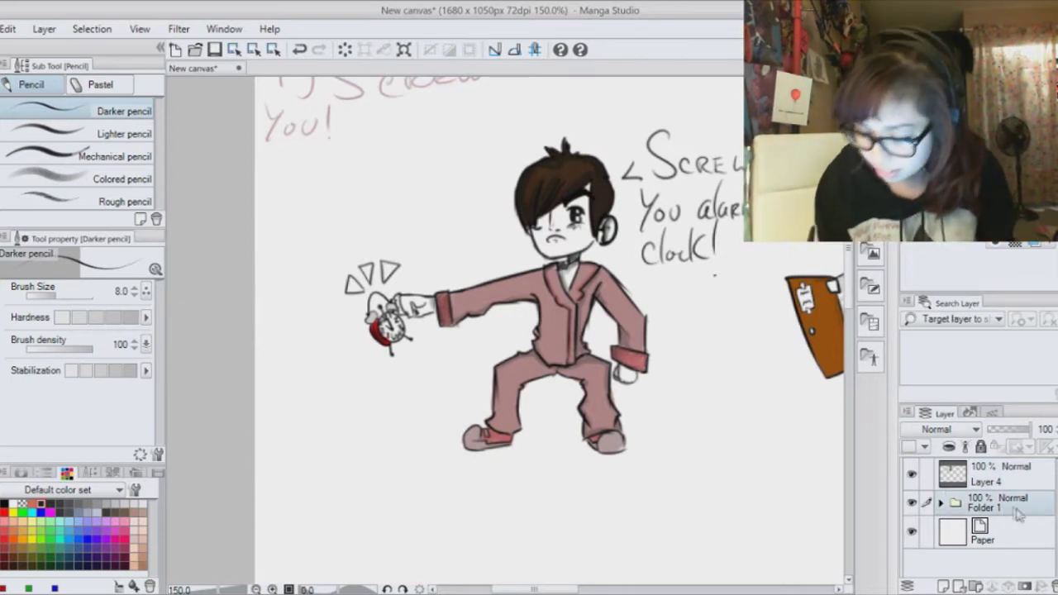
{"action": "left_click", "coordinate": [940, 503]}
{"action": "left_click", "coordinate": [1000, 532]}
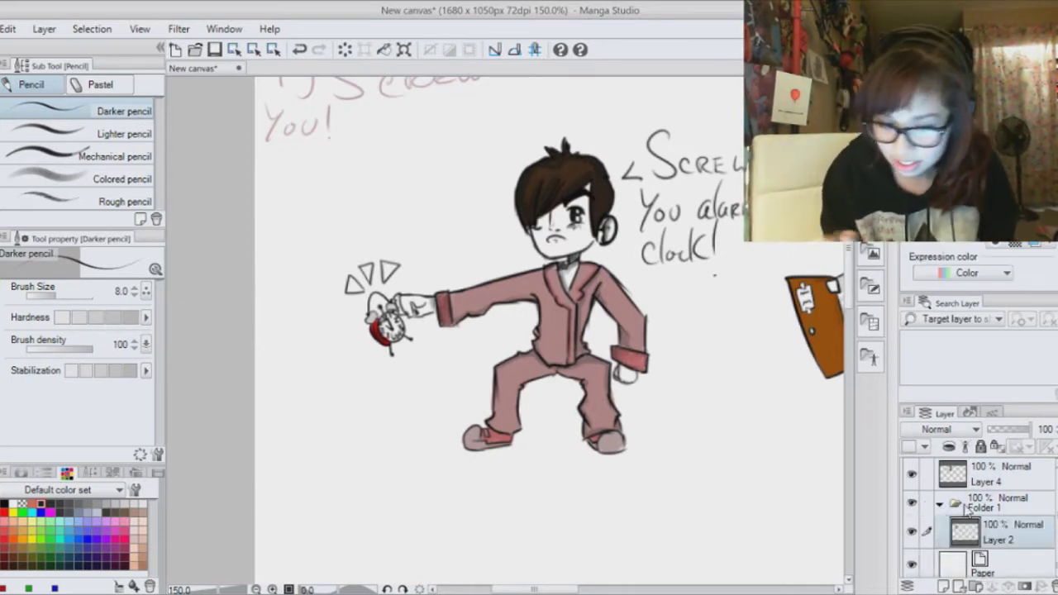
{"action": "left_click", "coordinate": [406, 50]}
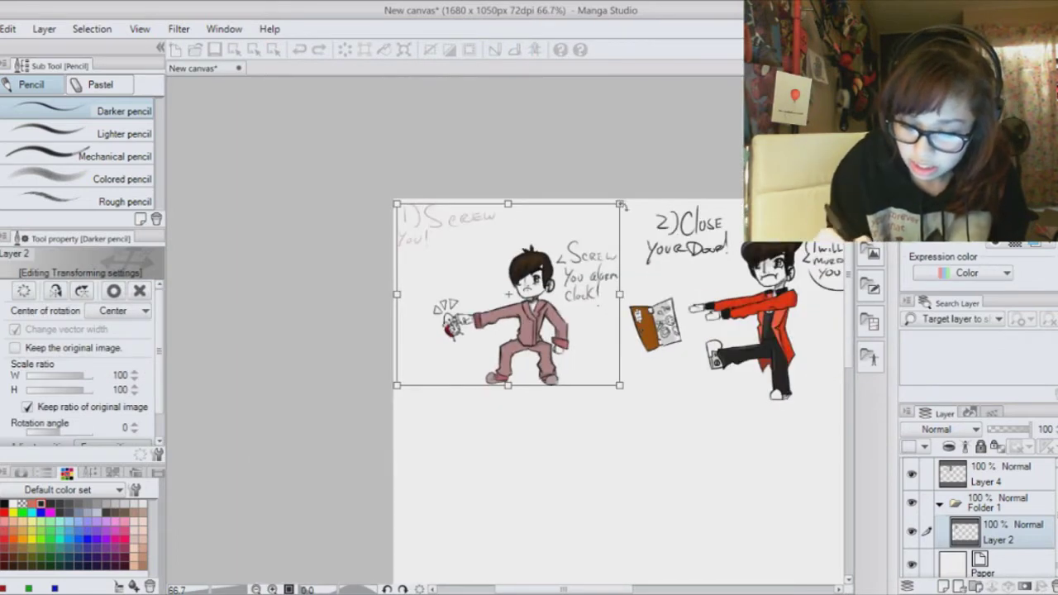
{"action": "left_click_drag", "start_coordinate": [622, 205], "coordinate": [673, 179]}
{"action": "left_click_drag", "start_coordinate": [612, 289], "coordinate": [616, 428]}
{"action": "left_click_drag", "start_coordinate": [533, 457], "coordinate": [517, 347]}
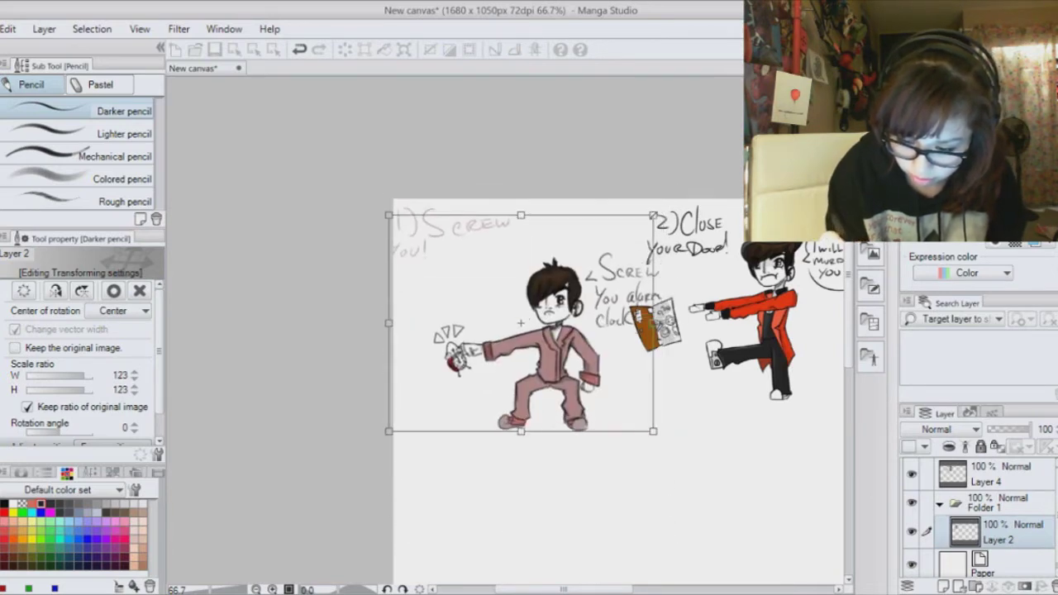
{"action": "left_click_drag", "start_coordinate": [658, 212], "coordinate": [645, 222]}
{"action": "left_click_drag", "start_coordinate": [617, 276], "coordinate": [624, 249]}
{"action": "left_click_drag", "start_coordinate": [652, 196], "coordinate": [634, 212]}
{"action": "left_click_drag", "start_coordinate": [607, 256], "coordinate": [613, 249]}
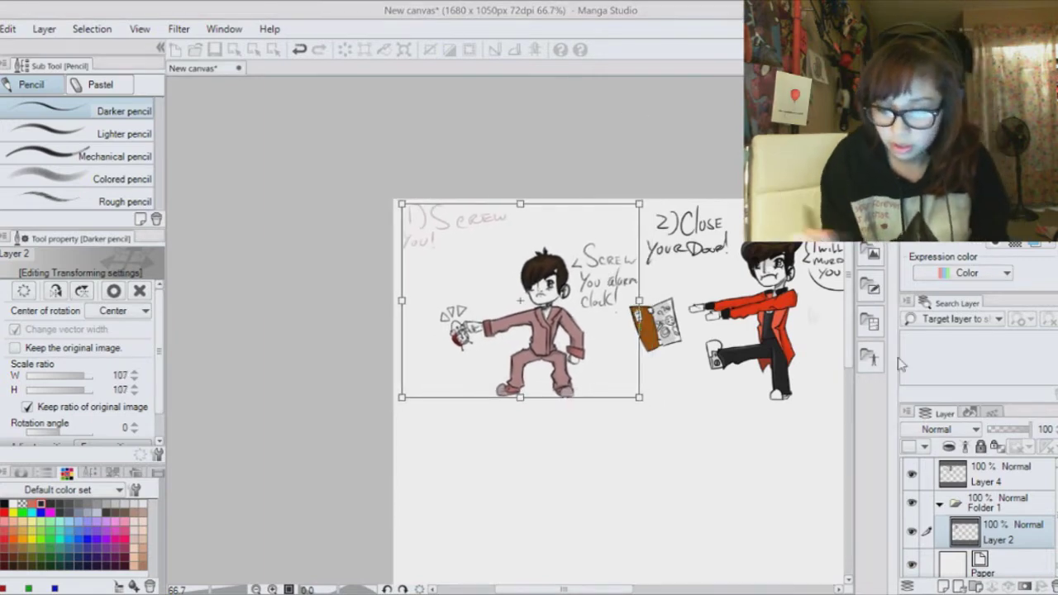
{"action": "key", "text": "Return"}
- Examine the size, spacing and details of both coloured cartoons up close and side by side
{"action": "key", "text": "ctrl+plus"}
{"action": "key", "text": "ctrl+plus"}
{"action": "left_click_drag", "start_coordinate": [507, 331], "coordinate": [521, 266]}
{"action": "key", "text": "ctrl+plus"}
{"action": "key", "text": "ctrl+plus"}
{"action": "key", "text": "ctrl+plus"}
{"action": "left_click_drag", "start_coordinate": [331, 273], "coordinate": [706, 234]}
{"action": "key", "text": "ctrl+minus"}
{"action": "key", "text": "ctrl+minus"}
{"action": "key", "text": "ctrl+minus"}
{"action": "key", "text": "ctrl+minus"}
{"action": "key", "text": "ctrl+minus"}
{"action": "left_click_drag", "start_coordinate": [589, 355], "coordinate": [428, 306]}
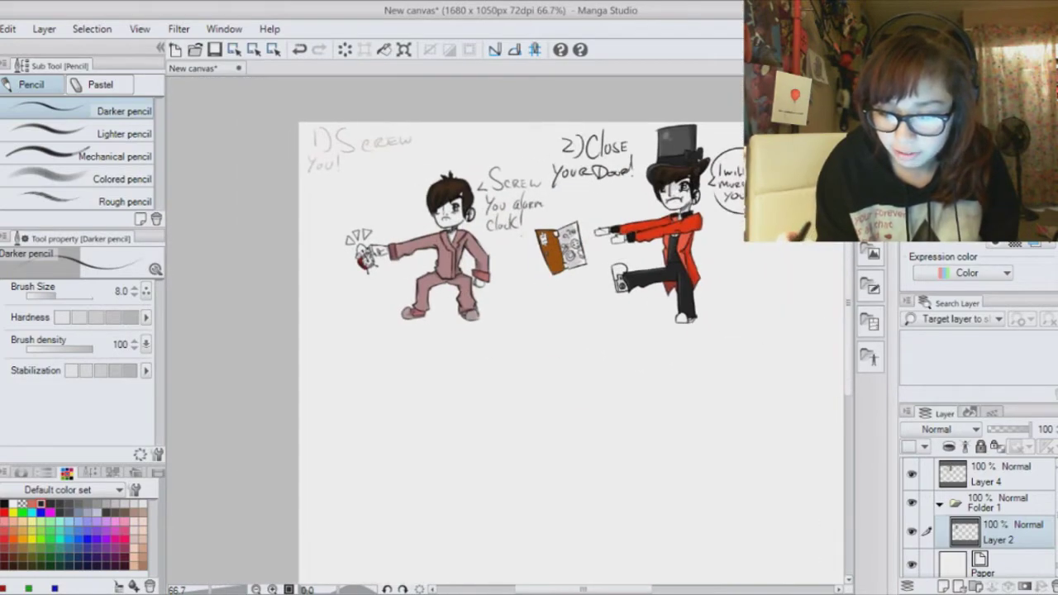
{"action": "key", "text": "ctrl+plus"}
{"action": "key", "text": "ctrl+plus"}
{"action": "mouse_move", "coordinate": [661, 207]}
{"action": "left_mouse_down"}
{"action": "mouse_move", "coordinate": [197, 309]}
{"action": "mouse_move", "coordinate": [358, 462]}
{"action": "mouse_move", "coordinate": [441, 463]}
{"action": "mouse_move", "coordinate": [460, 413]}
{"action": "mouse_move", "coordinate": [624, 275]}
{"action": "left_mouse_up"}
{"action": "key", "text": "ctrl+plus"}
{"action": "key", "text": "ctrl+plus"}
{"action": "key", "text": "ctrl+plus"}
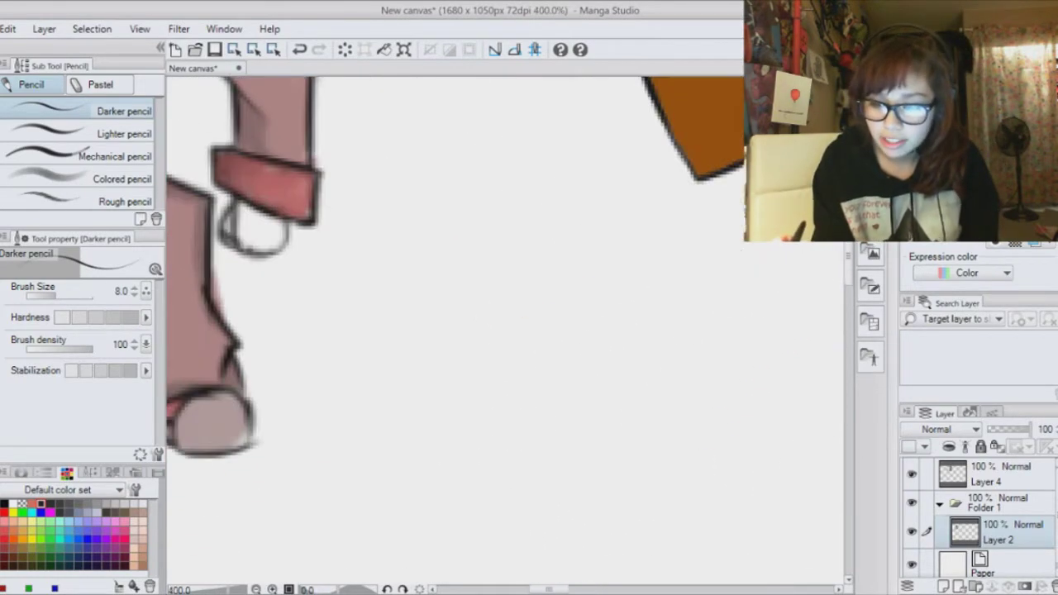
{"action": "mouse_move", "coordinate": [661, 529]}
{"action": "left_mouse_down"}
{"action": "mouse_move", "coordinate": [712, 529]}
{"action": "mouse_move", "coordinate": [579, 248]}
{"action": "mouse_move", "coordinate": [277, 175]}
{"action": "mouse_move", "coordinate": [202, 175]}
{"action": "left_mouse_up"}
{"action": "key", "text": "ctrl+minus"}
{"action": "key", "text": "ctrl+minus"}
{"action": "key", "text": "ctrl+minus"}
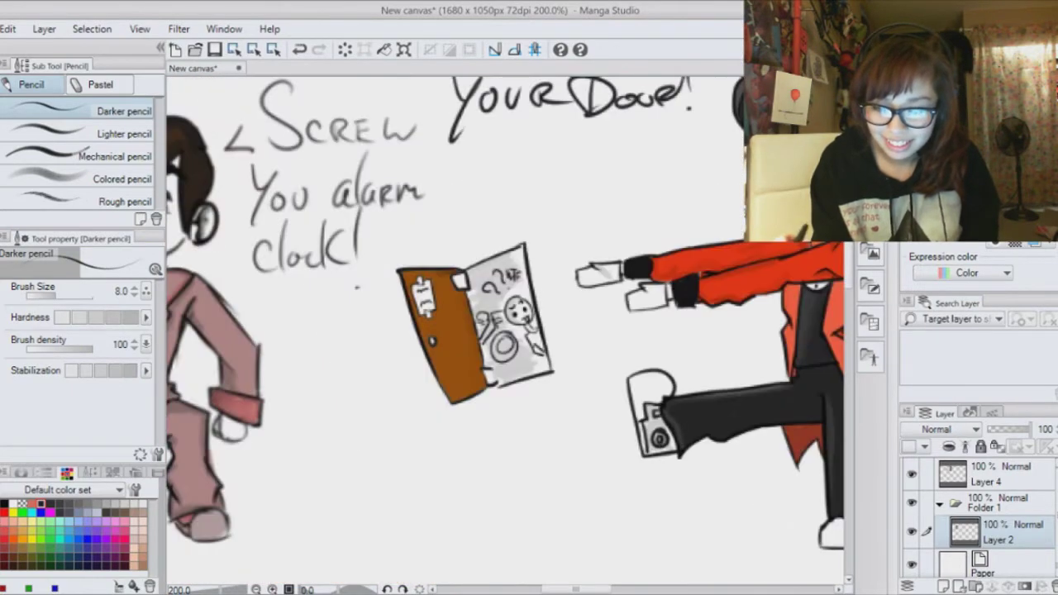
{"action": "key", "text": "ctrl+minus"}
{"action": "key", "text": "ctrl+minus"}
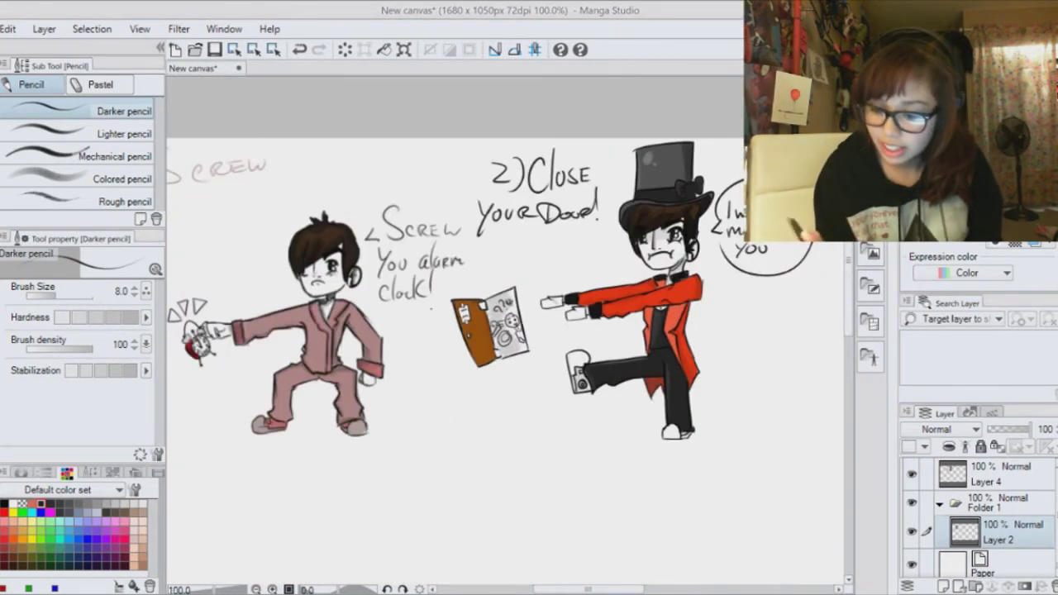
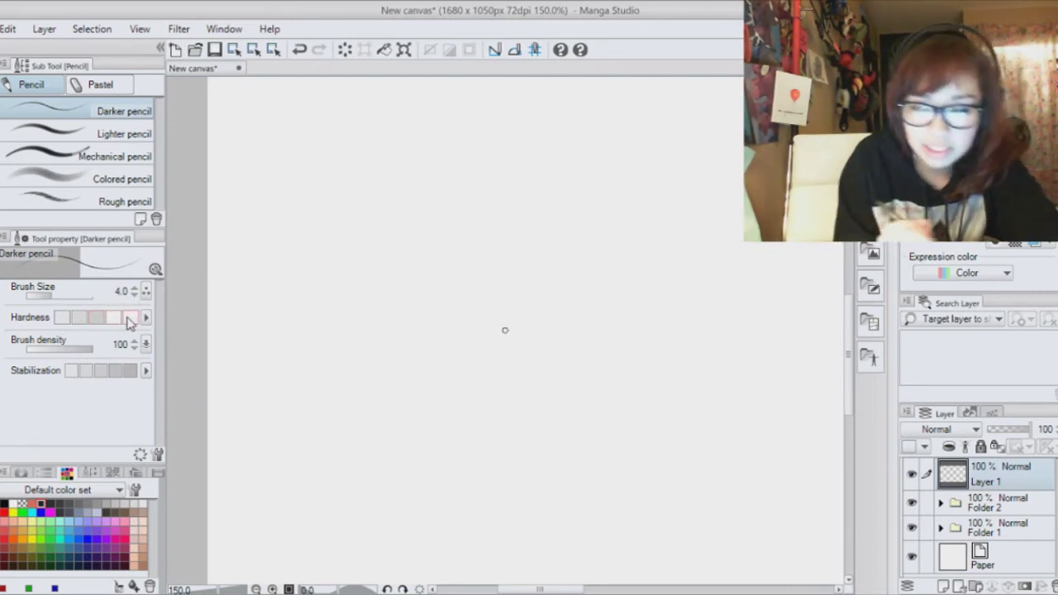
{"action": "mouse_move", "coordinate": [379, 221]}
{"action": "left_mouse_down"}
{"action": "mouse_move", "coordinate": [463, 217]}
{"action": "mouse_move", "coordinate": [372, 226]}
{"action": "mouse_move", "coordinate": [413, 237]}
{"action": "left_mouse_up"}
{"action": "left_click_drag", "start_coordinate": [439, 233], "coordinate": [462, 238]}
{"action": "key", "text": "ctrl+z"}
{"action": "key", "text": "ctrl+z"}
{"action": "left_click_drag", "start_coordinate": [428, 202], "coordinate": [434, 374]}
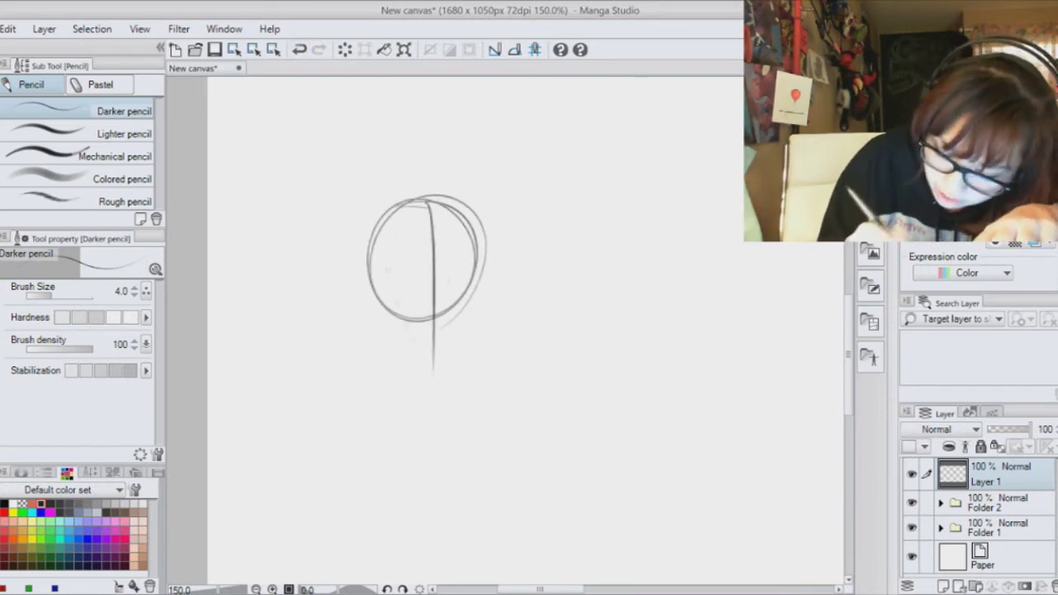
{"action": "left_click", "coordinate": [304, 56]}
{"action": "left_click", "coordinate": [305, 58]}
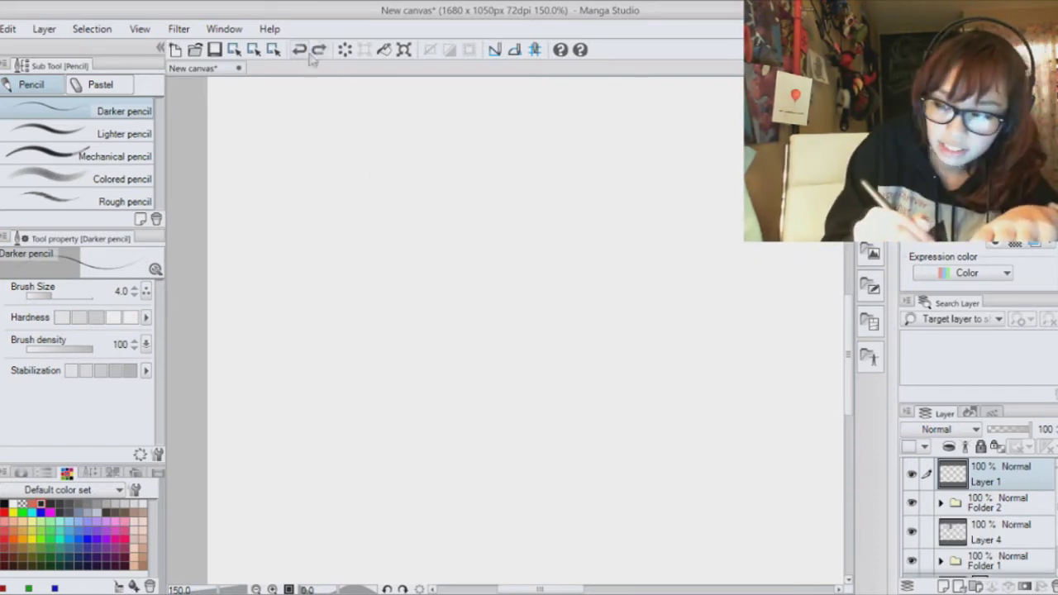
{"action": "left_click_drag", "start_coordinate": [529, 356], "coordinate": [431, 275]}
{"action": "left_click", "coordinate": [320, 51]}
- Sketch a round head with a curved centre line, and add the jaw, ear, eyes and face mask
{"action": "left_click_drag", "start_coordinate": [496, 251], "coordinate": [502, 265]}
{"action": "mouse_move", "coordinate": [448, 177]}
{"action": "left_mouse_down"}
{"action": "mouse_move", "coordinate": [446, 381]}
{"action": "mouse_move", "coordinate": [436, 422]}
{"action": "left_mouse_up"}
{"action": "key", "text": "ctrl+z"}
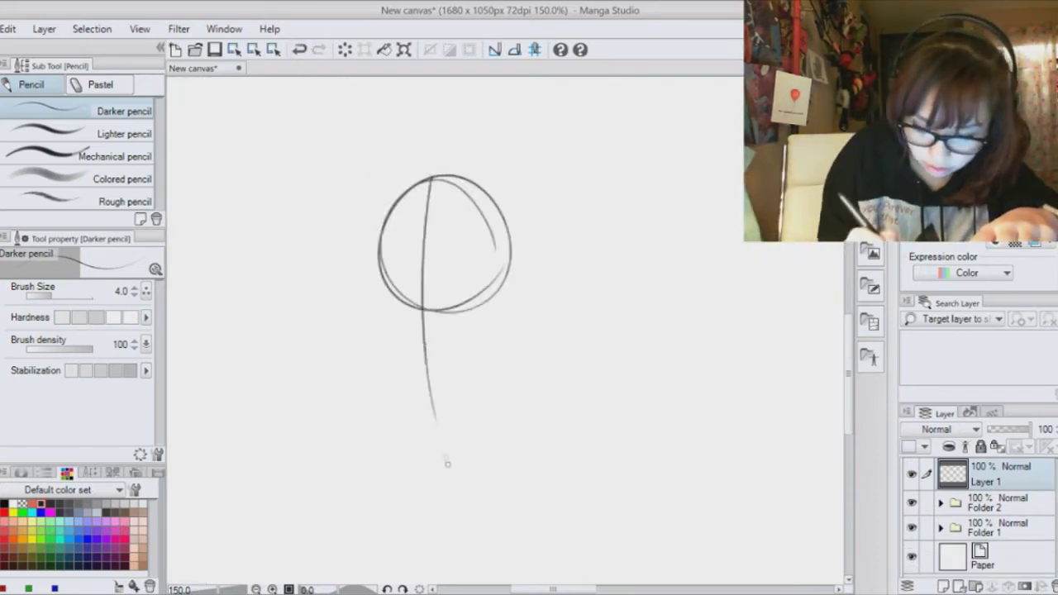
{"action": "key", "text": "ctrl+z"}
{"action": "key", "text": "ctrl+z"}
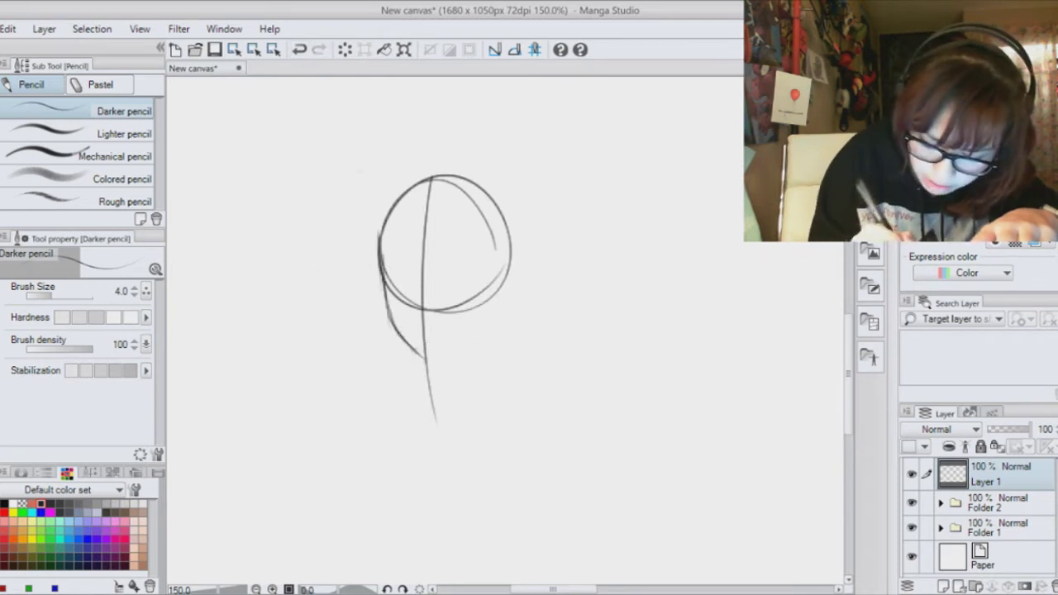
{"action": "left_click_drag", "start_coordinate": [511, 306], "coordinate": [488, 321]}
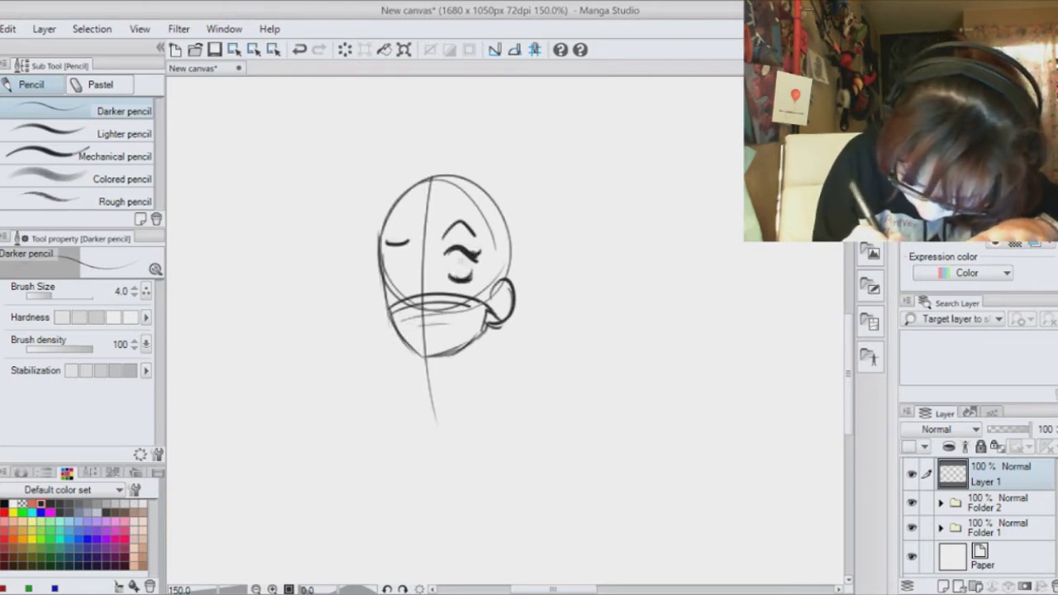
- Sketch the curved hairline and head covering's band across the forehead, above the eyes
{"action": "left_click_drag", "start_coordinate": [417, 208], "coordinate": [493, 262]}
{"action": "left_click_drag", "start_coordinate": [480, 224], "coordinate": [490, 297]}
{"action": "mouse_move", "coordinate": [381, 235]}
{"action": "left_mouse_down"}
{"action": "mouse_move", "coordinate": [513, 249]}
{"action": "mouse_move", "coordinate": [457, 204]}
{"action": "left_mouse_up"}
{"action": "key", "text": "ctrl+z"}
{"action": "left_click_drag", "start_coordinate": [381, 206], "coordinate": [516, 223]}
{"action": "mouse_move", "coordinate": [378, 218]}
{"action": "left_mouse_down"}
{"action": "mouse_move", "coordinate": [503, 190]}
{"action": "mouse_move", "coordinate": [517, 243]}
{"action": "left_mouse_up"}
- Sketch pointed bangs over the forehead and the hair at the side and behind the ear
{"action": "left_click_drag", "start_coordinate": [396, 212], "coordinate": [409, 244]}
{"action": "left_click_drag", "start_coordinate": [409, 217], "coordinate": [421, 263]}
{"action": "left_click_drag", "start_coordinate": [510, 205], "coordinate": [535, 320]}
{"action": "left_click_drag", "start_coordinate": [375, 262], "coordinate": [369, 322]}
{"action": "key", "text": "ctrl+z"}
{"action": "key", "text": "ctrl+z"}
{"action": "key", "text": "ctrl+z"}
{"action": "mouse_move", "coordinate": [529, 258]}
{"action": "left_mouse_down"}
{"action": "mouse_move", "coordinate": [511, 274]}
{"action": "mouse_move", "coordinate": [506, 325]}
{"action": "left_mouse_up"}
{"action": "left_click", "coordinate": [299, 50]}
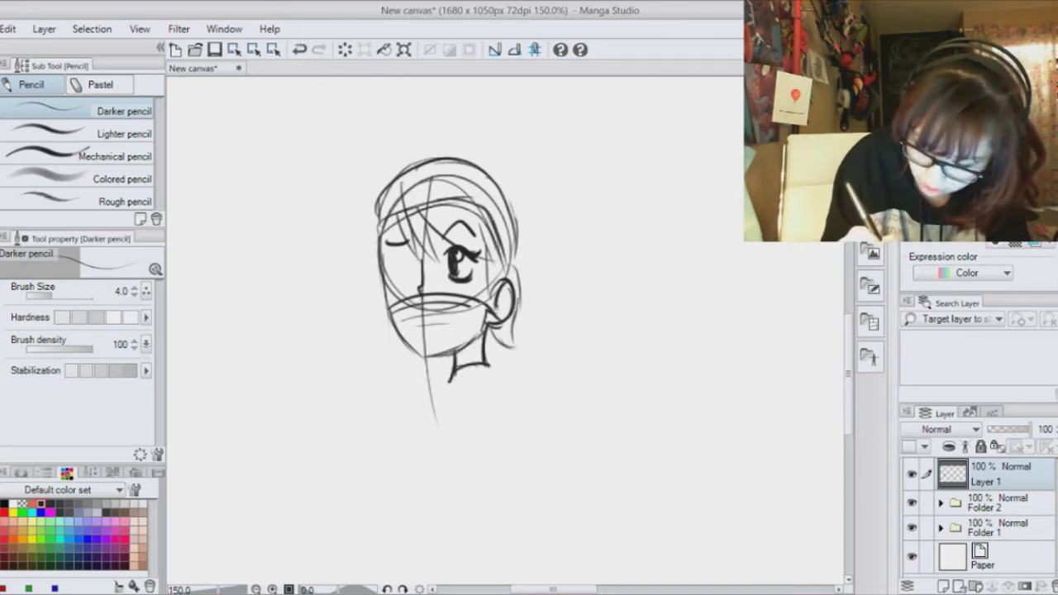
- Handwrite the opening of the dialogue, "S-SIR, I just", beside the masked head
{"action": "left_click_drag", "start_coordinate": [562, 183], "coordinate": [572, 183]}
{"action": "left_click_drag", "start_coordinate": [600, 181], "coordinate": [577, 203]}
{"action": "left_click_drag", "start_coordinate": [612, 184], "coordinate": [647, 202]}
{"action": "left_click_drag", "start_coordinate": [666, 192], "coordinate": [665, 211]}
{"action": "left_click_drag", "start_coordinate": [537, 225], "coordinate": [538, 256]}
{"action": "left_click_drag", "start_coordinate": [562, 225], "coordinate": [550, 278]}
{"action": "left_click_drag", "start_coordinate": [571, 245], "coordinate": [602, 260]}
{"action": "left_click_drag", "start_coordinate": [599, 225], "coordinate": [614, 223]}
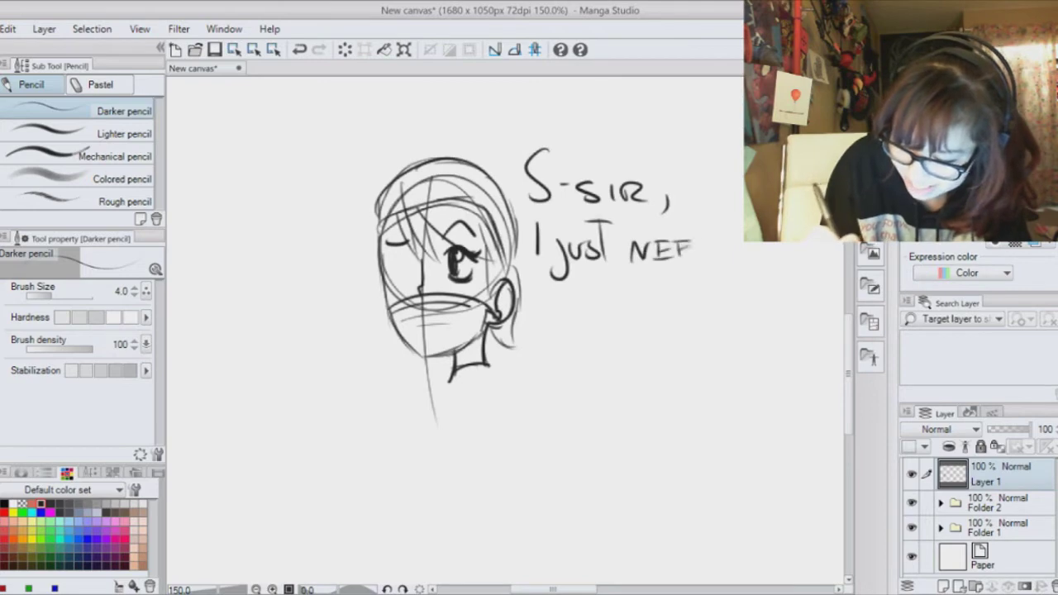
- Handwrite the rest of the dialogue, "NEED To GIVE You a SMOL shot", with SMOL underlined
{"action": "key", "text": "ctrl+z"}
{"action": "key", "text": "ctrl+z"}
{"action": "key", "text": "ctrl+z"}
{"action": "mouse_move", "coordinate": [577, 340]}
{"action": "left_mouse_down"}
{"action": "mouse_move", "coordinate": [571, 347]}
{"action": "mouse_move", "coordinate": [586, 353]}
{"action": "left_mouse_up"}
{"action": "left_click_drag", "start_coordinate": [619, 334], "coordinate": [604, 357]}
{"action": "left_click_drag", "start_coordinate": [630, 354], "coordinate": [658, 353]}
{"action": "left_click_drag", "start_coordinate": [675, 335], "coordinate": [611, 357]}
{"action": "left_click", "coordinate": [300, 49]}
{"action": "left_click_drag", "start_coordinate": [634, 355], "coordinate": [726, 357]}
{"action": "left_click_drag", "start_coordinate": [607, 367], "coordinate": [718, 368]}
{"action": "left_click_drag", "start_coordinate": [754, 334], "coordinate": [743, 362]}
{"action": "left_click_drag", "start_coordinate": [799, 324], "coordinate": [799, 367]}
- Strengthen the outline of the short hair tail behind the ear
{"action": "left_click_drag", "start_coordinate": [520, 269], "coordinate": [522, 349]}
{"action": "left_click_drag", "start_coordinate": [494, 329], "coordinate": [522, 349]}
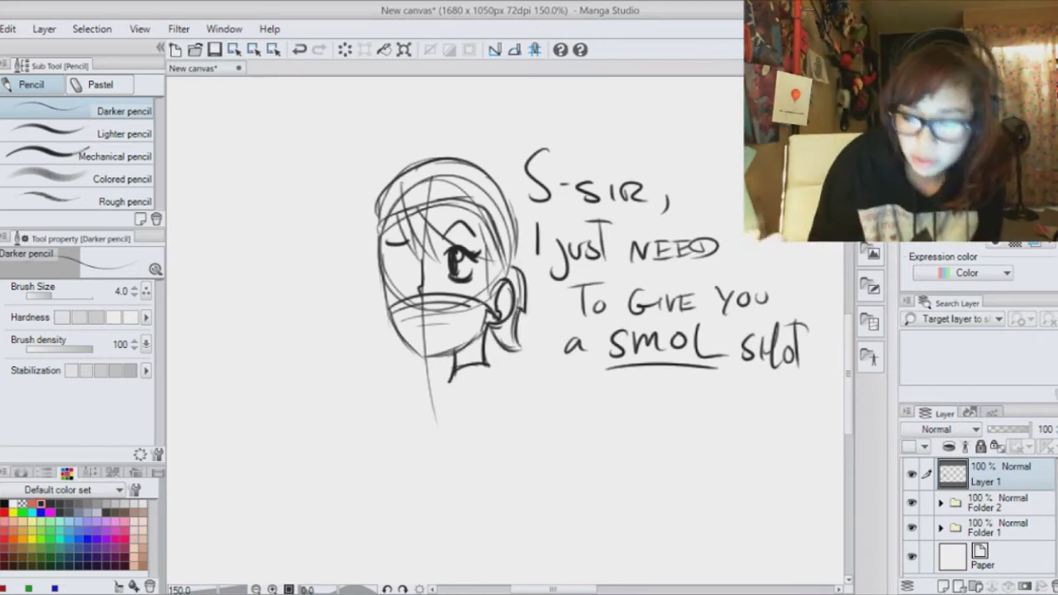
{"action": "key", "text": "ctrl+plus"}
{"action": "key", "text": "ctrl+z"}
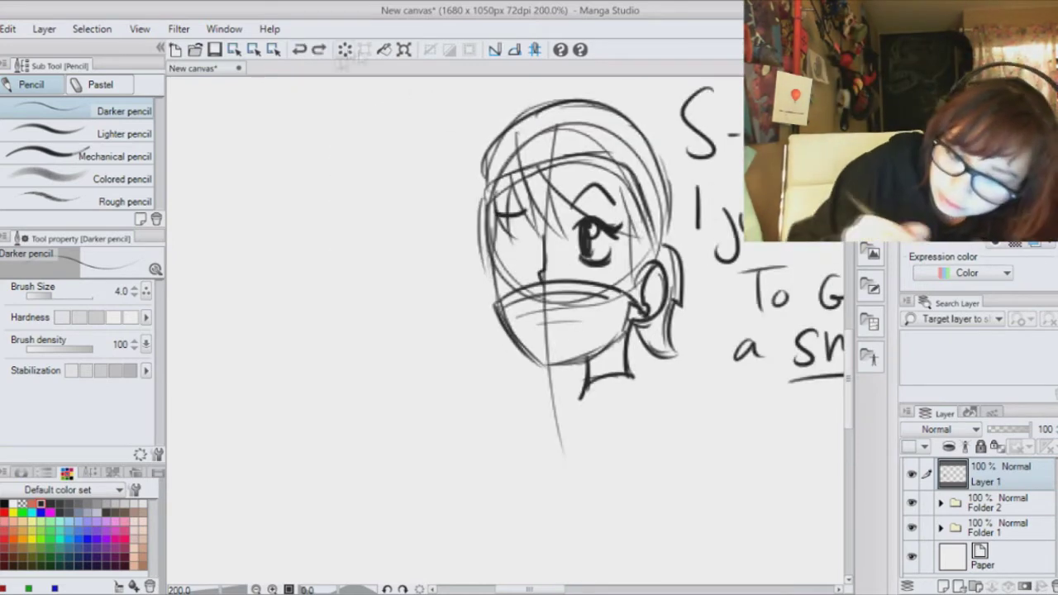
- Redraw the face's far eye with a thick eyebrow, curved upper and lower lids and a pupil
{"action": "left_click_drag", "start_coordinate": [498, 201], "coordinate": [519, 248]}
{"action": "key", "text": "ctrl+plus"}
{"action": "key", "text": "ctrl+plus"}
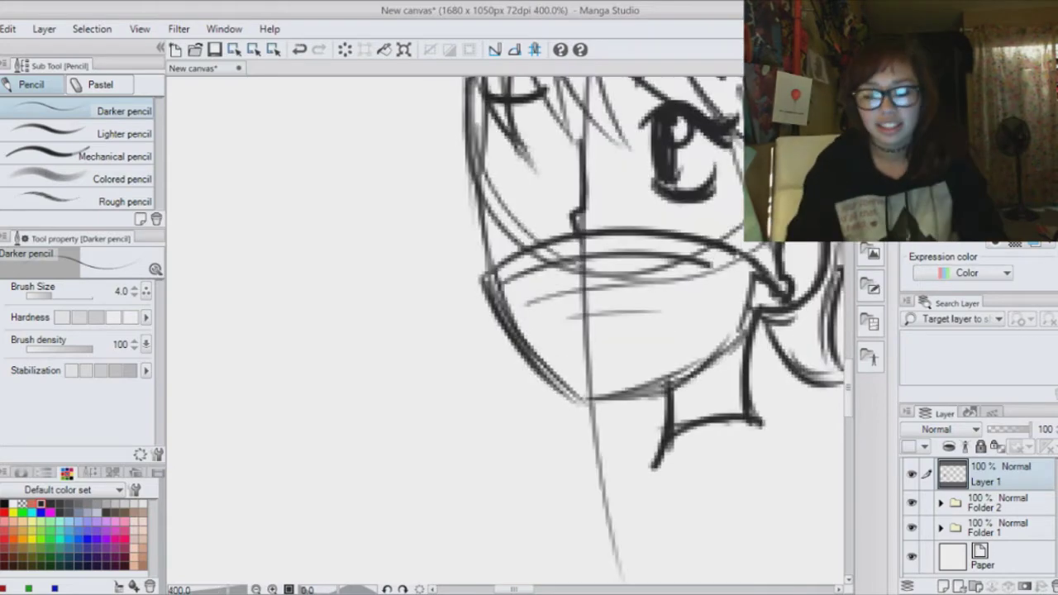
{"action": "mouse_move", "coordinate": [530, 207]}
{"action": "left_mouse_down"}
{"action": "mouse_move", "coordinate": [530, 513]}
{"action": "mouse_move", "coordinate": [335, 496]}
{"action": "left_mouse_up"}
{"action": "mouse_move", "coordinate": [447, 389]}
{"action": "left_mouse_down"}
{"action": "mouse_move", "coordinate": [490, 340]}
{"action": "mouse_move", "coordinate": [550, 377]}
{"action": "left_mouse_up"}
{"action": "left_click_drag", "start_coordinate": [463, 331], "coordinate": [612, 370]}
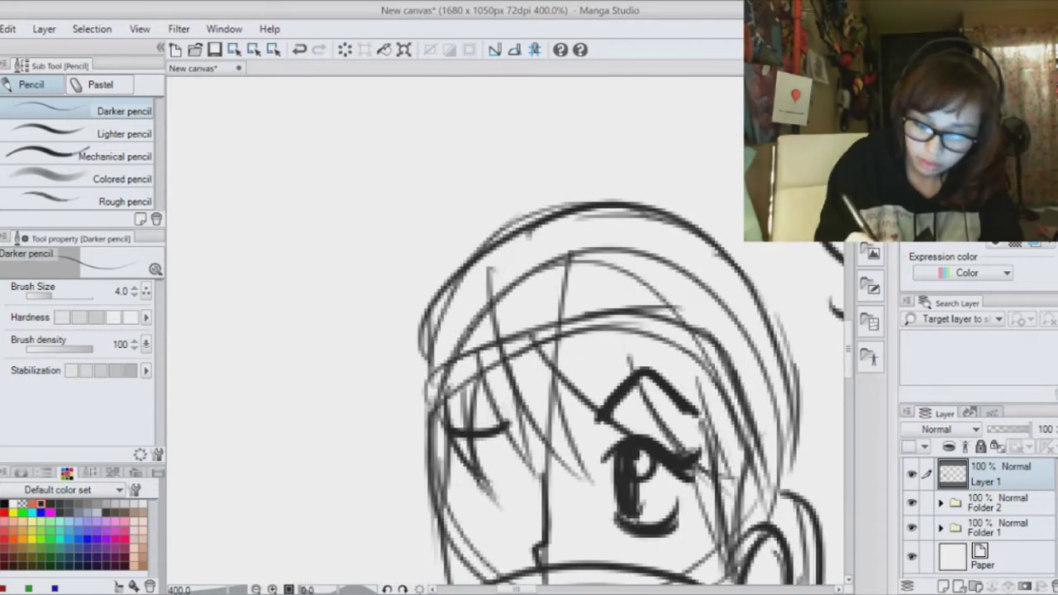
{"action": "left_click_drag", "start_coordinate": [473, 429], "coordinate": [501, 420]}
{"action": "left_click_drag", "start_coordinate": [530, 464], "coordinate": [567, 204]}
{"action": "left_click_drag", "start_coordinate": [488, 226], "coordinate": [545, 216]}
{"action": "left_click_drag", "start_coordinate": [491, 289], "coordinate": [548, 283]}
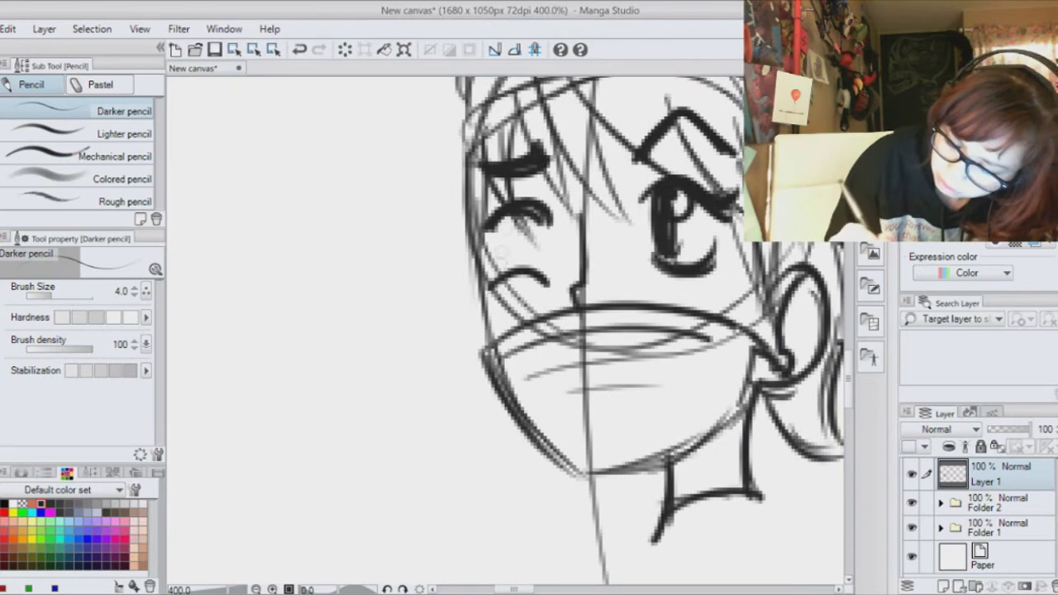
{"action": "left_click_drag", "start_coordinate": [507, 222], "coordinate": [514, 266]}
{"action": "left_click_drag", "start_coordinate": [529, 220], "coordinate": [542, 219]}
- Sketch the torso below the neck, with shoulder line, both sides and a curved waistband
{"action": "key", "text": "ctrl+minus"}
{"action": "key", "text": "ctrl+minus"}
{"action": "key", "text": "ctrl+minus"}
{"action": "key", "text": "ctrl+minus"}
{"action": "key", "text": "ctrl+plus"}
{"action": "mouse_move", "coordinate": [563, 347]}
{"action": "left_mouse_down"}
{"action": "mouse_move", "coordinate": [438, 224]}
{"action": "mouse_move", "coordinate": [452, 210]}
{"action": "left_mouse_up"}
{"action": "mouse_move", "coordinate": [451, 262]}
{"action": "left_mouse_down"}
{"action": "mouse_move", "coordinate": [420, 326]}
{"action": "mouse_move", "coordinate": [418, 362]}
{"action": "left_mouse_up"}
{"action": "left_click_drag", "start_coordinate": [455, 265], "coordinate": [507, 271]}
{"action": "left_click_drag", "start_coordinate": [419, 371], "coordinate": [493, 375]}
{"action": "left_click_drag", "start_coordinate": [506, 265], "coordinate": [516, 362]}
{"action": "left_click_drag", "start_coordinate": [422, 377], "coordinate": [527, 360]}
{"action": "left_click_drag", "start_coordinate": [429, 276], "coordinate": [420, 372]}
{"action": "left_click_drag", "start_coordinate": [530, 260], "coordinate": [532, 308]}
{"action": "left_click_drag", "start_coordinate": [420, 279], "coordinate": [408, 347]}
- Sketch the hanging sleeve with its hand, the bow on the waistband and the sides of the lower garment
{"action": "left_click_drag", "start_coordinate": [497, 397], "coordinate": [566, 287]}
{"action": "left_click_drag", "start_coordinate": [501, 290], "coordinate": [487, 395]}
{"action": "left_click_drag", "start_coordinate": [488, 395], "coordinate": [554, 410]}
{"action": "left_click_drag", "start_coordinate": [519, 411], "coordinate": [585, 404]}
{"action": "left_click_drag", "start_coordinate": [497, 282], "coordinate": [576, 288]}
{"action": "left_click_drag", "start_coordinate": [500, 295], "coordinate": [587, 289]}
{"action": "left_click_drag", "start_coordinate": [588, 278], "coordinate": [594, 291]}
{"action": "left_click_drag", "start_coordinate": [583, 158], "coordinate": [591, 225]}
{"action": "left_click_drag", "start_coordinate": [620, 153], "coordinate": [620, 233]}
{"action": "left_click_drag", "start_coordinate": [610, 149], "coordinate": [614, 246]}
{"action": "left_click_drag", "start_coordinate": [489, 402], "coordinate": [484, 446]}
{"action": "mouse_move", "coordinate": [525, 414]}
{"action": "left_mouse_down"}
{"action": "mouse_move", "coordinate": [516, 478]}
{"action": "mouse_move", "coordinate": [571, 476]}
{"action": "left_mouse_up"}
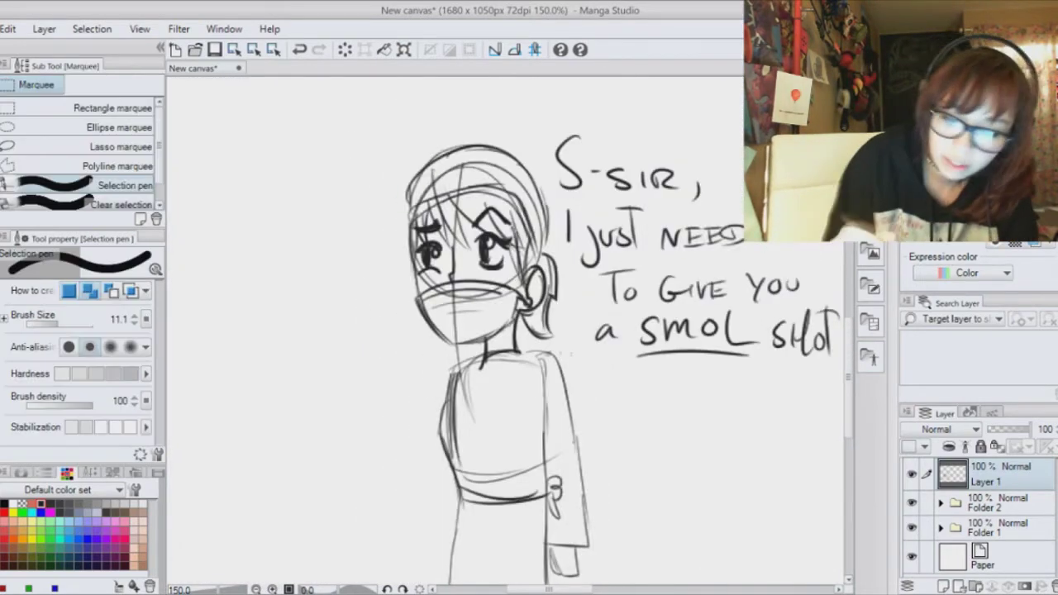
- Select the masked figure's head with the Selection pen and put it into free transform
{"action": "mouse_move", "coordinate": [447, 133]}
{"action": "left_mouse_down"}
{"action": "mouse_move", "coordinate": [405, 323]}
{"action": "mouse_move", "coordinate": [504, 133]}
{"action": "mouse_move", "coordinate": [537, 323]}
{"action": "left_mouse_up"}
{"action": "mouse_move", "coordinate": [546, 248]}
{"action": "left_mouse_down"}
{"action": "mouse_move", "coordinate": [480, 352]}
{"action": "mouse_move", "coordinate": [434, 256]}
{"action": "mouse_move", "coordinate": [509, 347]}
{"action": "left_mouse_up"}
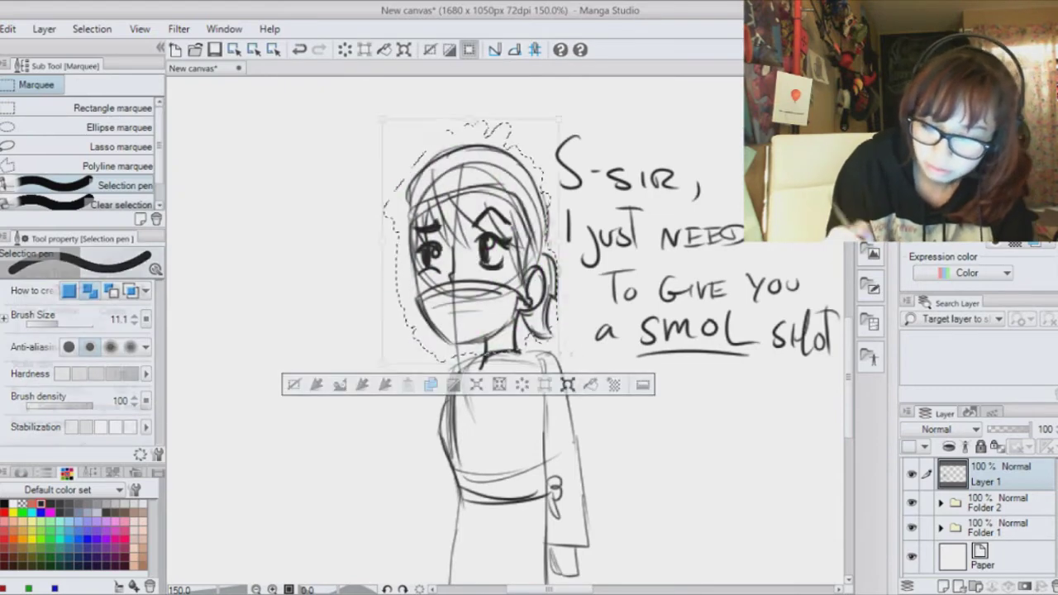
{"action": "key", "text": "ctrl+t"}
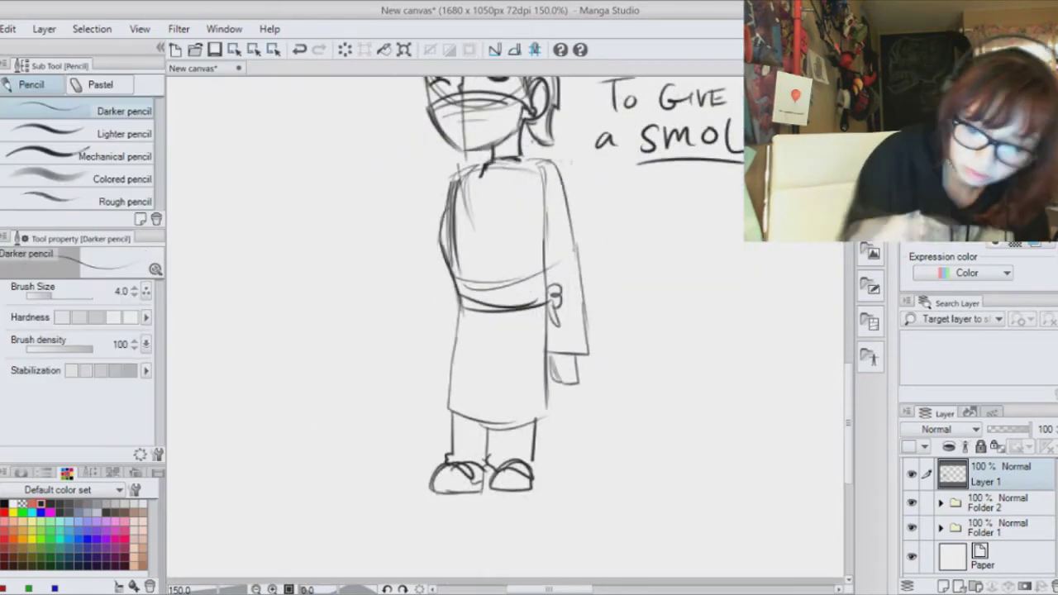
- Sketch the masked figure's raised, bent arm with its sleeve cuff and a hand holding a syringe
{"action": "left_click_drag", "start_coordinate": [467, 165], "coordinate": [409, 248]}
{"action": "left_click_drag", "start_coordinate": [447, 263], "coordinate": [430, 286]}
{"action": "key", "text": "ctrl+z"}
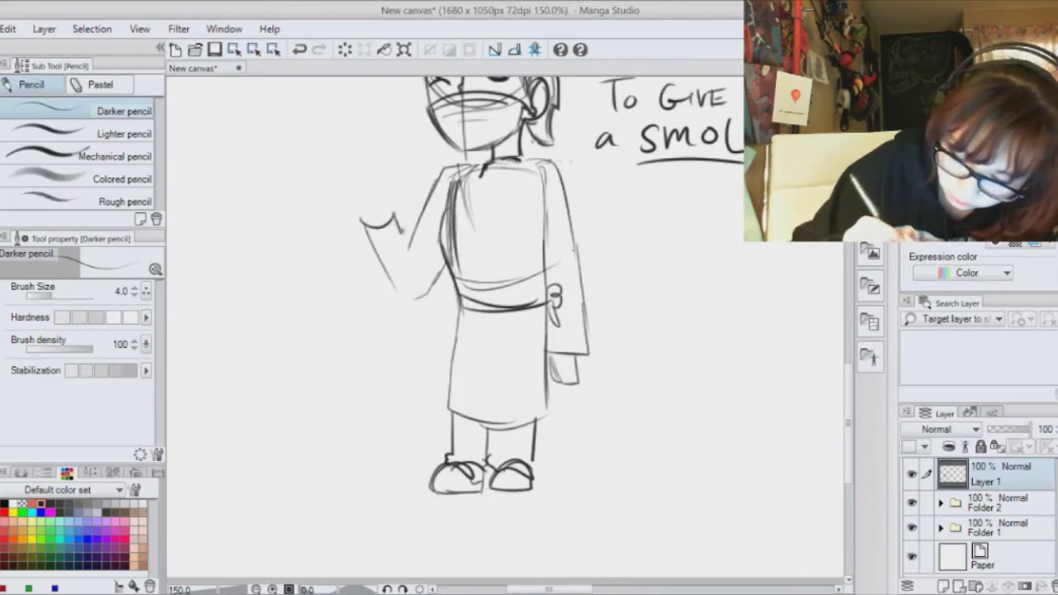
{"action": "left_click_drag", "start_coordinate": [364, 186], "coordinate": [376, 216]}
{"action": "scroll", "coordinate": [505, 335], "scroll_direction": "up", "scroll_amount": 5}
{"action": "left_click_drag", "start_coordinate": [334, 319], "coordinate": [348, 354]}
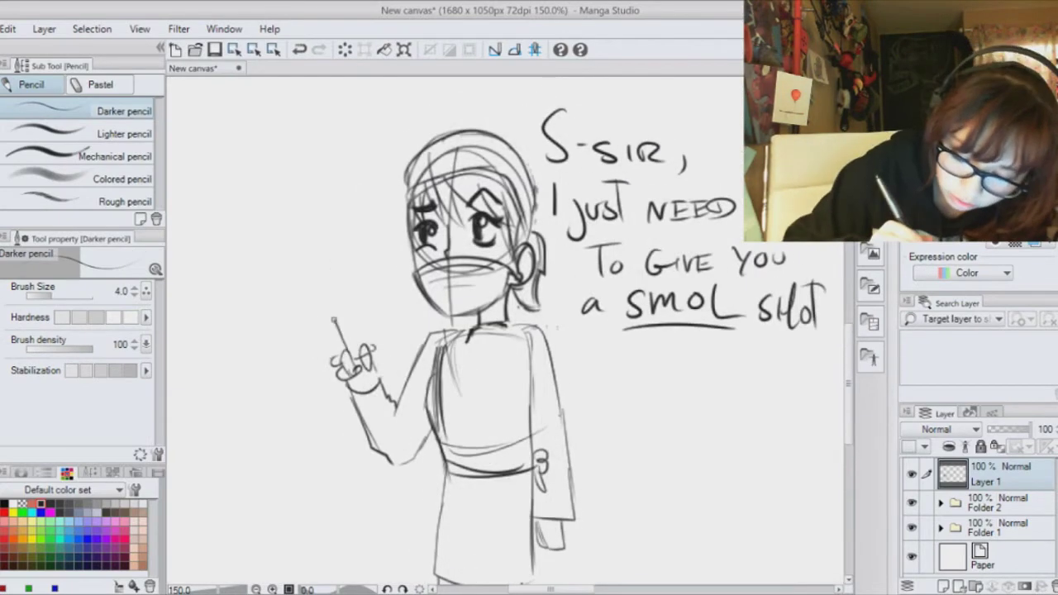
{"action": "left_click_drag", "start_coordinate": [327, 282], "coordinate": [341, 316]}
- Redraw the masked figure's lower garment with a hem and long centre lines running down from the waistband
{"action": "key", "text": "ctrl+minus"}
{"action": "key", "text": "ctrl+minus"}
{"action": "mouse_move", "coordinate": [472, 423]}
{"action": "left_mouse_down"}
{"action": "mouse_move", "coordinate": [472, 476]}
{"action": "mouse_move", "coordinate": [491, 496]}
{"action": "left_mouse_up"}
{"action": "left_click_drag", "start_coordinate": [508, 447], "coordinate": [504, 476]}
{"action": "key", "text": "minus"}
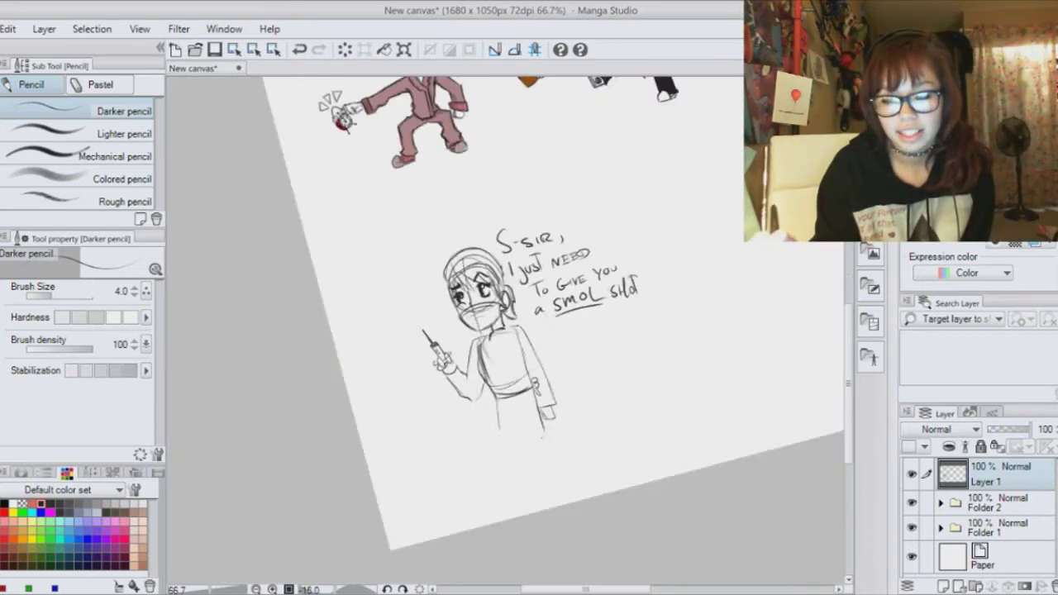
{"action": "key", "text": "asciicircum"}
{"action": "key", "text": "ctrl+plus"}
{"action": "left_click_drag", "start_coordinate": [506, 331], "coordinate": [304, 261]}
{"action": "mouse_move", "coordinate": [263, 358]}
{"action": "left_mouse_down"}
{"action": "mouse_move", "coordinate": [255, 416]}
{"action": "mouse_move", "coordinate": [319, 426]}
{"action": "left_mouse_up"}
{"action": "left_click_drag", "start_coordinate": [277, 266], "coordinate": [272, 431]}
{"action": "left_click_drag", "start_coordinate": [268, 278], "coordinate": [286, 537]}
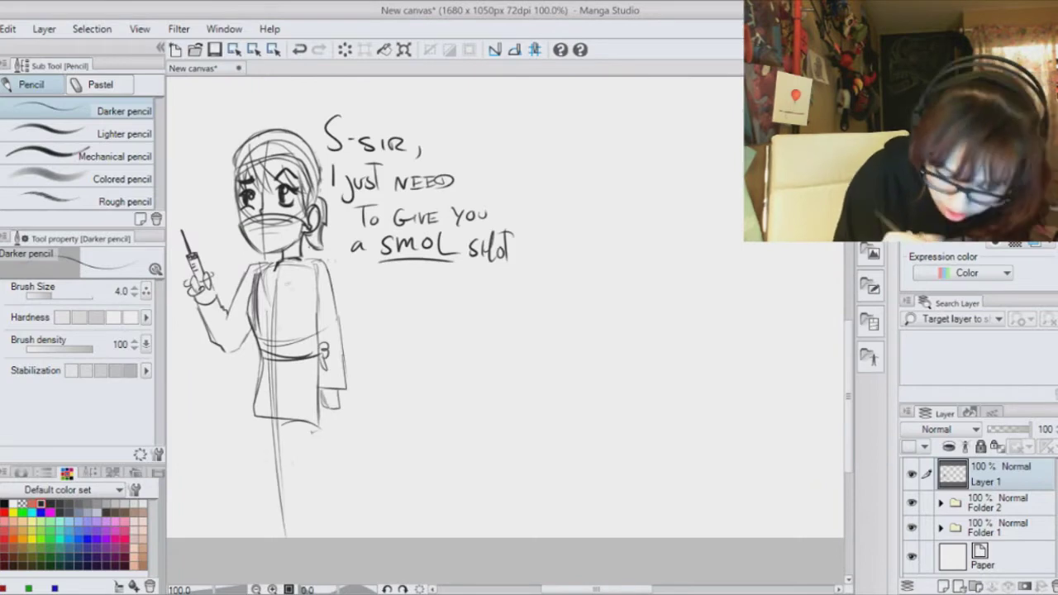
- Sketch the masked figure's two straight legs below the hem and add a rounded shoe to each
{"action": "left_click_drag", "start_coordinate": [257, 413], "coordinate": [260, 493]}
{"action": "left_click_drag", "start_coordinate": [277, 420], "coordinate": [279, 508]}
{"action": "left_click_drag", "start_coordinate": [316, 426], "coordinate": [318, 501]}
{"action": "left_click_drag", "start_coordinate": [277, 503], "coordinate": [281, 516]}
{"action": "mouse_move", "coordinate": [281, 516]}
{"action": "left_mouse_down"}
{"action": "mouse_move", "coordinate": [307, 504]}
{"action": "mouse_move", "coordinate": [273, 521]}
{"action": "mouse_move", "coordinate": [285, 525]}
{"action": "left_mouse_up"}
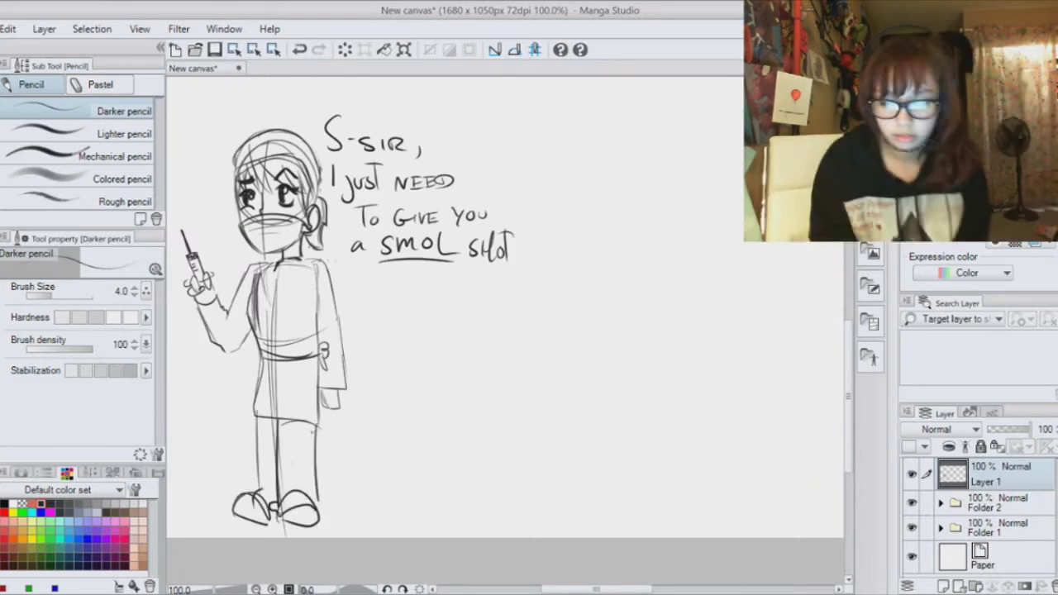
- Move the masked figure and its speech lettering to the lower-right part of the canvas
{"action": "key", "text": "ctrl+t"}
{"action": "key", "text": "Return"}
{"action": "key", "text": "k"}
{"action": "mouse_move", "coordinate": [270, 331]}
{"action": "left_mouse_down"}
{"action": "mouse_move", "coordinate": [551, 297]}
{"action": "mouse_move", "coordinate": [675, 305]}
{"action": "left_mouse_up"}
{"action": "key", "text": "ctrl+minus"}
{"action": "key", "text": "ctrl+minus"}
{"action": "key", "text": "p"}
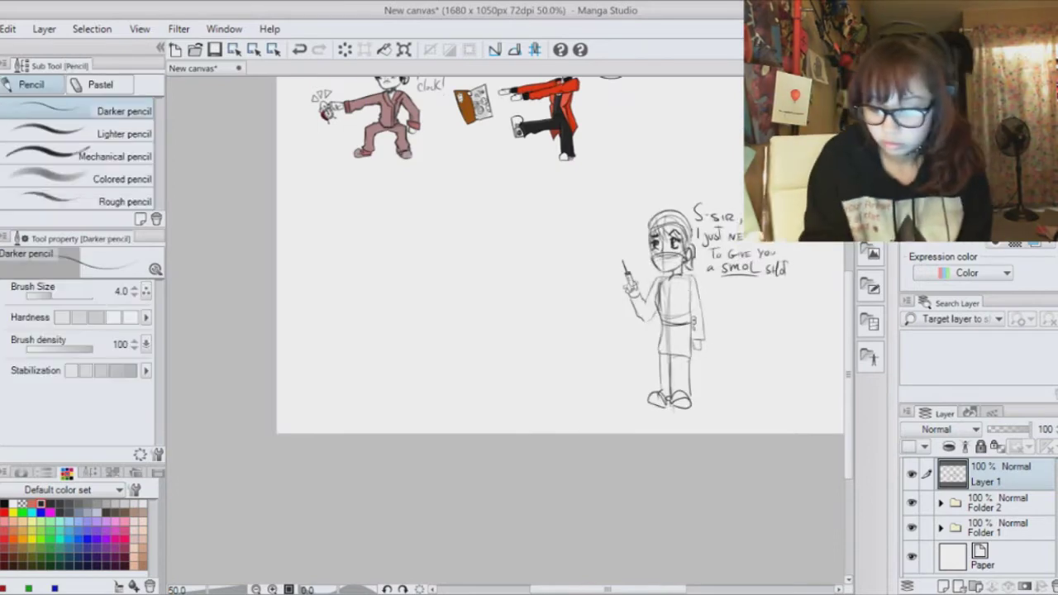
- Add a new layer and sketch a second figure's head circle and one raised arm as guide lines with joint circles
{"action": "key", "text": "ctrl+plus"}
{"action": "left_click", "coordinate": [943, 587]}
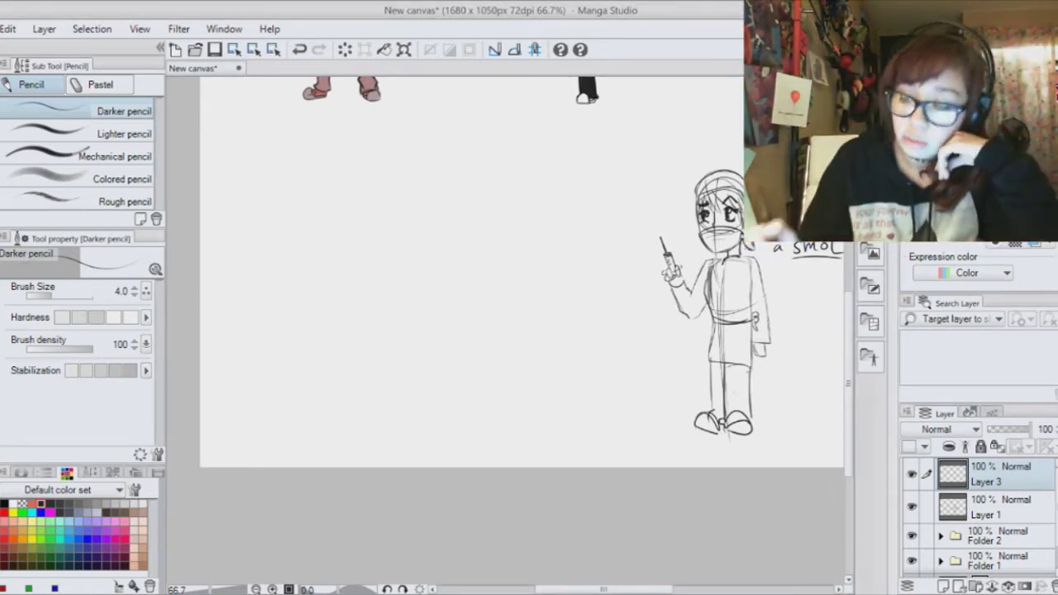
{"action": "key", "text": "ctrl+plus"}
{"action": "left_click_drag", "start_coordinate": [558, 135], "coordinate": [499, 212]}
{"action": "left_click_drag", "start_coordinate": [530, 207], "coordinate": [586, 230]}
{"action": "left_click_drag", "start_coordinate": [607, 205], "coordinate": [685, 143]}
{"action": "left_click_drag", "start_coordinate": [608, 191], "coordinate": [397, 407]}
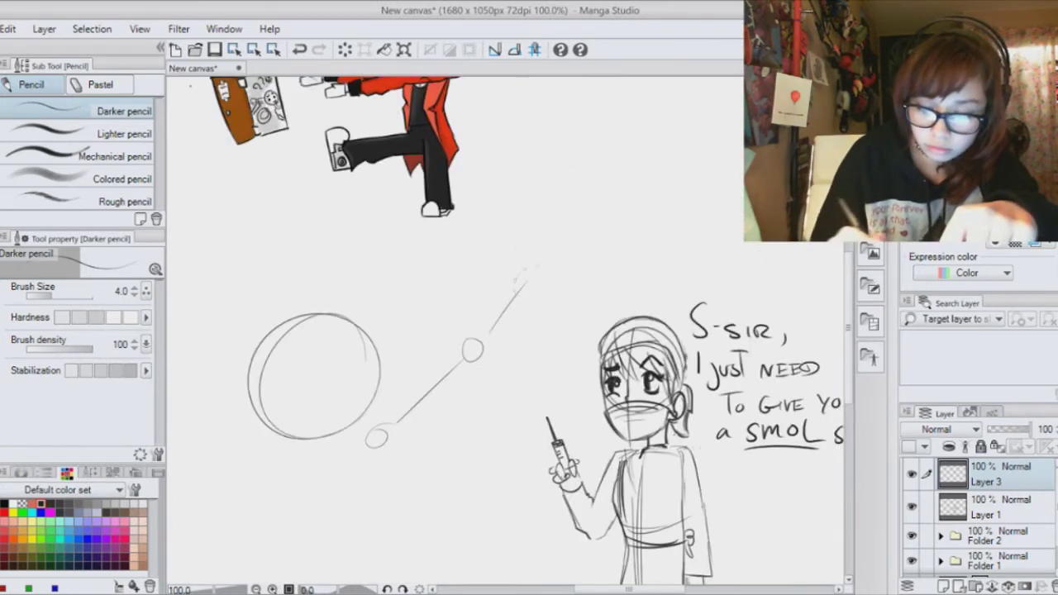
{"action": "left_click_drag", "start_coordinate": [314, 376], "coordinate": [768, 241]}
- Sketch the shoulder line and the other raised arm's guide lines with elbow and hand circles
{"action": "left_click_drag", "start_coordinate": [815, 304], "coordinate": [781, 310]}
{"action": "mouse_move", "coordinate": [751, 309]}
{"action": "left_mouse_down"}
{"action": "mouse_move", "coordinate": [762, 309]}
{"action": "mouse_move", "coordinate": [682, 219]}
{"action": "left_mouse_up"}
{"action": "left_click_drag", "start_coordinate": [671, 210], "coordinate": [680, 211]}
{"action": "left_click_drag", "start_coordinate": [671, 203], "coordinate": [661, 143]}
{"action": "left_click_drag", "start_coordinate": [662, 331], "coordinate": [479, 179]}
- Sketch the curved spine and hip joint of the second figure, and try a first pair of leg lines
{"action": "left_click_drag", "start_coordinate": [611, 168], "coordinate": [629, 256]}
{"action": "left_click_drag", "start_coordinate": [601, 297], "coordinate": [606, 296]}
{"action": "left_click_drag", "start_coordinate": [597, 296], "coordinate": [537, 269]}
{"action": "left_click_drag", "start_coordinate": [519, 285], "coordinate": [533, 390]}
{"action": "left_click_drag", "start_coordinate": [613, 313], "coordinate": [680, 369]}
{"action": "left_click", "coordinate": [301, 49]}
{"action": "left_click", "coordinate": [301, 49]}
- Sketch guide lines for both spread legs with knee and foot joints, and draw the head's vertical centre line
{"action": "left_click_drag", "start_coordinate": [611, 307], "coordinate": [660, 346]}
{"action": "left_click_drag", "start_coordinate": [668, 349], "coordinate": [670, 349]}
{"action": "left_click_drag", "start_coordinate": [677, 359], "coordinate": [726, 406]}
{"action": "left_click_drag", "start_coordinate": [599, 297], "coordinate": [548, 334]}
{"action": "left_click_drag", "start_coordinate": [540, 338], "coordinate": [537, 357]}
{"action": "left_click_drag", "start_coordinate": [532, 362], "coordinate": [551, 411]}
{"action": "mouse_move", "coordinate": [620, 289]}
{"action": "left_mouse_down"}
{"action": "mouse_move", "coordinate": [390, 431]}
{"action": "mouse_move", "coordinate": [390, 450]}
{"action": "left_mouse_up"}
{"action": "mouse_move", "coordinate": [332, 215]}
{"action": "left_mouse_down"}
{"action": "mouse_move", "coordinate": [261, 123]}
{"action": "mouse_move", "coordinate": [636, 585]}
{"action": "mouse_move", "coordinate": [472, 217]}
{"action": "left_mouse_up"}
{"action": "mouse_move", "coordinate": [494, 176]}
{"action": "left_mouse_down"}
{"action": "mouse_move", "coordinate": [488, 304]}
{"action": "mouse_move", "coordinate": [500, 334]}
{"action": "left_mouse_up"}
- Try an angry face with a thick eyebrow, one eye and a frowning mouth, with "NOPE" lettered beside the head
{"action": "left_click_drag", "start_coordinate": [501, 223], "coordinate": [522, 220]}
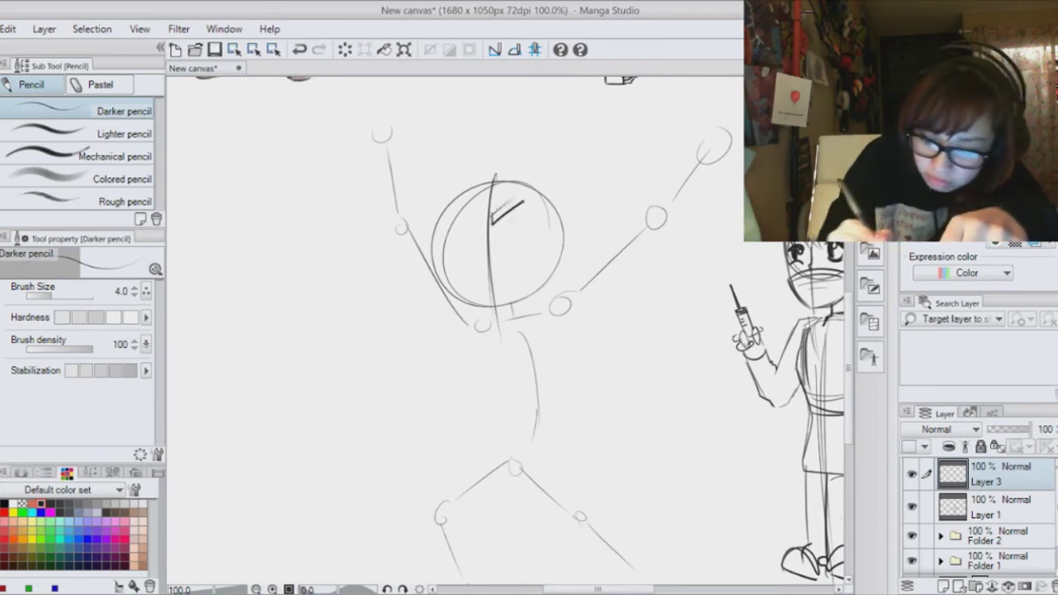
{"action": "mouse_move", "coordinate": [500, 239]}
{"action": "left_mouse_down"}
{"action": "mouse_move", "coordinate": [526, 234]}
{"action": "mouse_move", "coordinate": [515, 240]}
{"action": "left_mouse_up"}
{"action": "left_click_drag", "start_coordinate": [506, 254], "coordinate": [529, 250]}
{"action": "left_click_drag", "start_coordinate": [475, 273], "coordinate": [516, 276]}
{"action": "left_click_drag", "start_coordinate": [558, 184], "coordinate": [599, 164]}
{"action": "left_click_drag", "start_coordinate": [585, 169], "coordinate": [619, 139]}
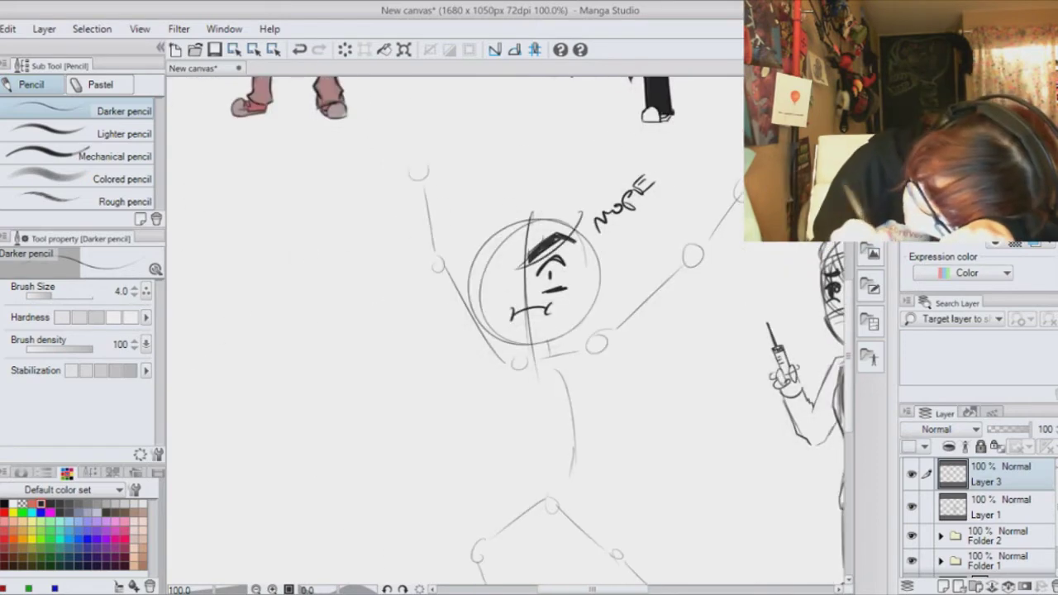
- Undo the trial facial features, jaw strokes and "NOPE" lettering of the second figure
{"action": "key", "text": "ctrl+z"}
{"action": "key", "text": "ctrl+z"}
{"action": "key", "text": "ctrl+z"}
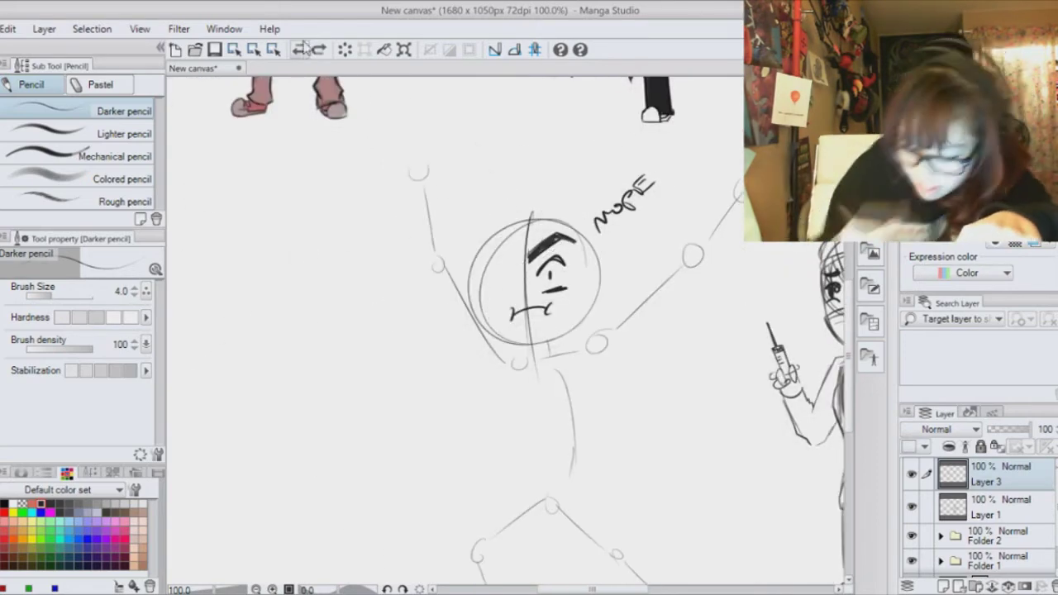
{"action": "key", "text": "ctrl+plus"}
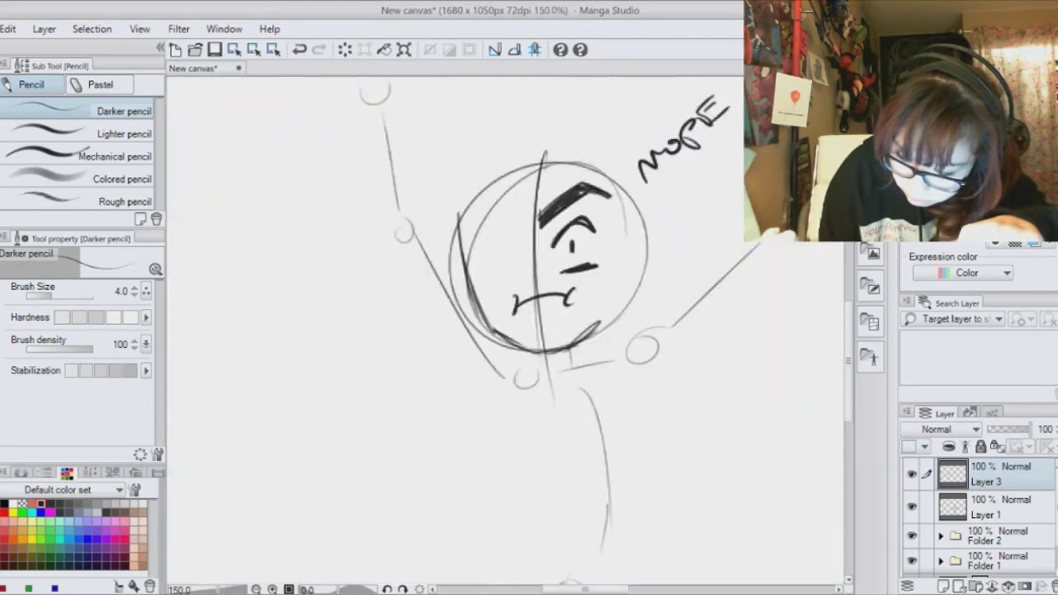
{"action": "key", "text": "ctrl+z"}
{"action": "key", "text": "ctrl+z"}
{"action": "key", "text": "ctrl+z"}
{"action": "key", "text": "ctrl+z"}
- Outline the second figure's cheek and pointed jaw, with an ear and a curved line across the lower face
{"action": "left_click_drag", "start_coordinate": [459, 207], "coordinate": [538, 374]}
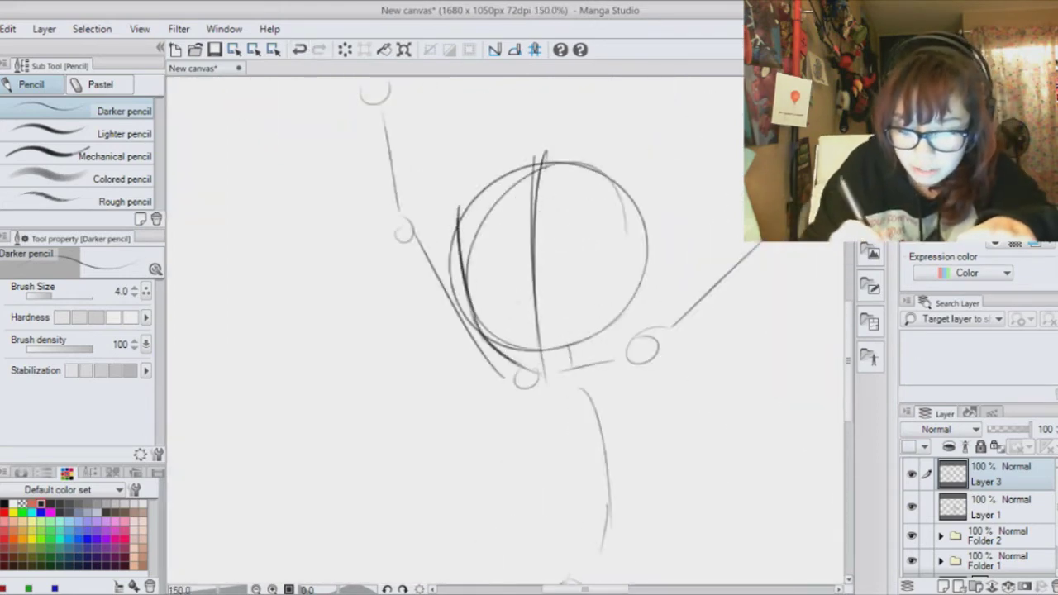
{"action": "left_click_drag", "start_coordinate": [610, 297], "coordinate": [607, 331]}
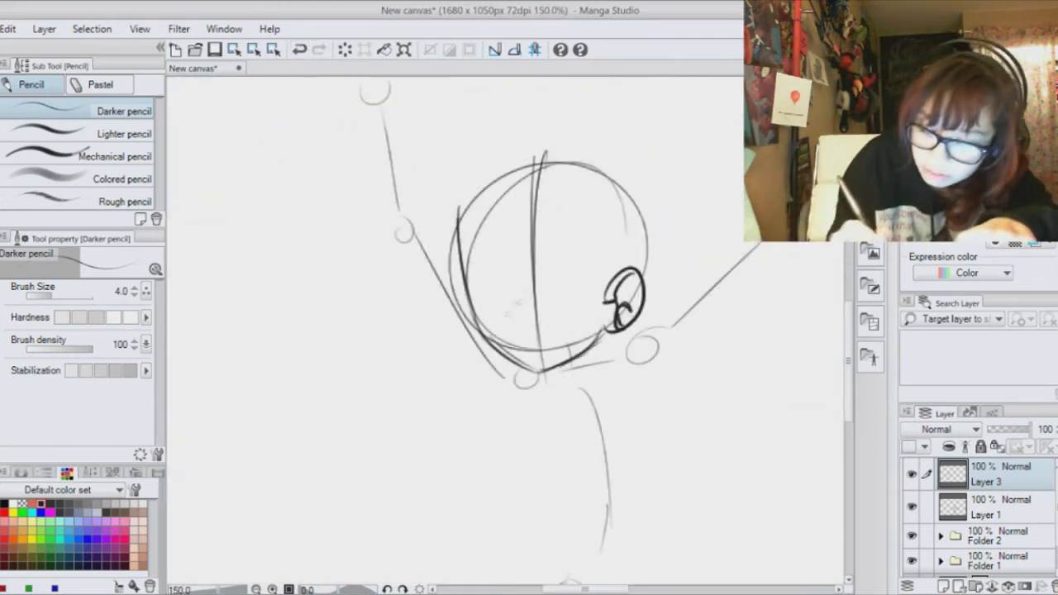
{"action": "mouse_move", "coordinate": [479, 331]}
{"action": "left_mouse_down"}
{"action": "mouse_move", "coordinate": [613, 324]}
{"action": "mouse_move", "coordinate": [632, 200]}
{"action": "mouse_move", "coordinate": [647, 271]}
{"action": "left_mouse_up"}
- Sketch the hairline, sideburn and swept-up hair around the head, and try a thick eyebrow and eyelid
{"action": "mouse_move", "coordinate": [584, 207]}
{"action": "left_mouse_down"}
{"action": "mouse_move", "coordinate": [563, 176]}
{"action": "mouse_move", "coordinate": [522, 190]}
{"action": "mouse_move", "coordinate": [493, 187]}
{"action": "left_mouse_up"}
{"action": "mouse_move", "coordinate": [493, 176]}
{"action": "left_mouse_down"}
{"action": "mouse_move", "coordinate": [492, 134]}
{"action": "mouse_move", "coordinate": [567, 106]}
{"action": "mouse_move", "coordinate": [602, 122]}
{"action": "mouse_move", "coordinate": [661, 195]}
{"action": "left_mouse_up"}
{"action": "left_click_drag", "start_coordinate": [488, 129], "coordinate": [460, 217]}
{"action": "left_click_drag", "start_coordinate": [470, 157], "coordinate": [588, 86]}
{"action": "mouse_move", "coordinate": [563, 104]}
{"action": "left_mouse_down"}
{"action": "mouse_move", "coordinate": [660, 116]}
{"action": "mouse_move", "coordinate": [661, 192]}
{"action": "left_mouse_up"}
{"action": "mouse_move", "coordinate": [571, 203]}
{"action": "left_mouse_down"}
{"action": "mouse_move", "coordinate": [643, 194]}
{"action": "mouse_move", "coordinate": [656, 204]}
{"action": "left_mouse_up"}
{"action": "left_click_drag", "start_coordinate": [533, 228], "coordinate": [579, 212]}
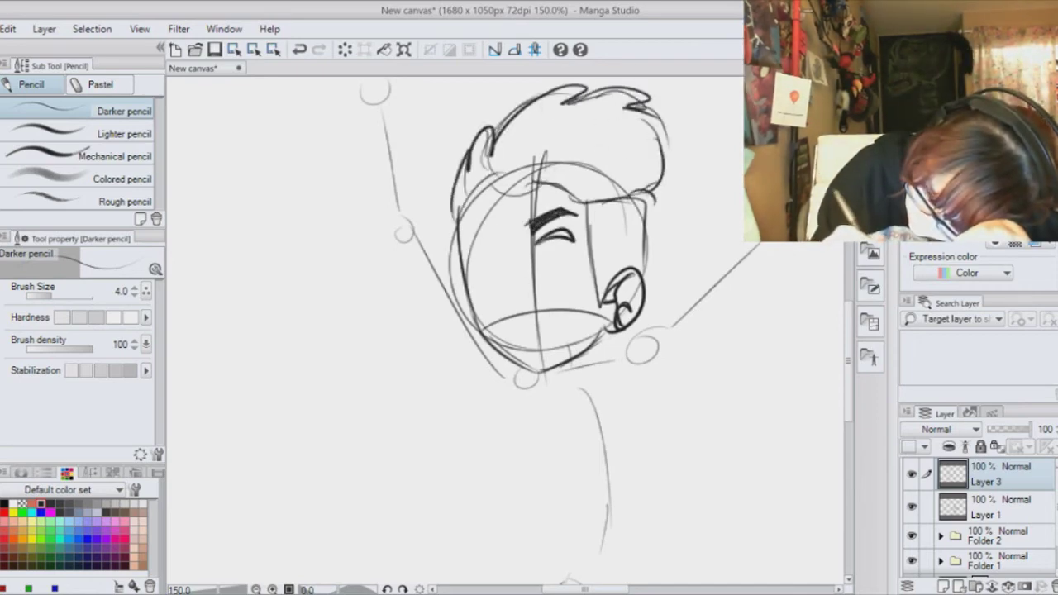
- Undo the eyelid and the latest strokes on the second figure's face
{"action": "key", "text": "ctrl+z"}
{"action": "key", "text": "ctrl+z"}
{"action": "key", "text": "ctrl+z"}
{"action": "key", "text": "ctrl+z"}
{"action": "key", "text": "ctrl+z"}
{"action": "key", "text": "ctrl+z"}
{"action": "key", "text": "ctrl+z"}
{"action": "key", "text": "ctrl+z"}
{"action": "key", "text": "ctrl+z"}
{"action": "key", "text": "ctrl+z"}
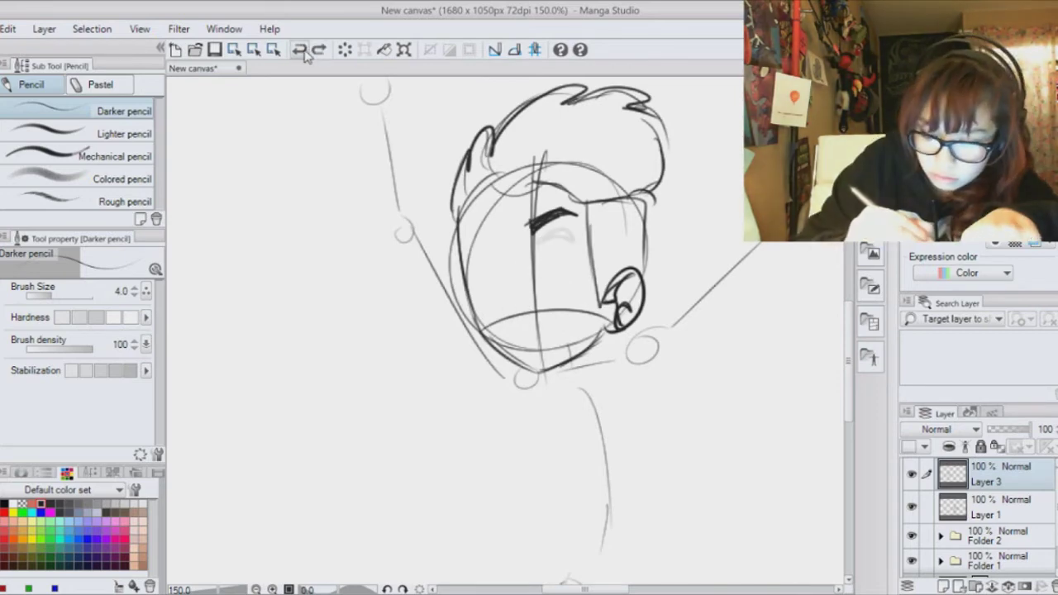
- Sketch the second figure's neck, collar, shoulder seam, both torso sides and a curved shirt hem
{"action": "left_click_drag", "start_coordinate": [572, 364], "coordinate": [610, 369]}
{"action": "mouse_move", "coordinate": [608, 365]}
{"action": "left_mouse_down"}
{"action": "mouse_move", "coordinate": [683, 385]}
{"action": "mouse_move", "coordinate": [533, 474]}
{"action": "left_mouse_up"}
{"action": "left_click_drag", "start_coordinate": [632, 394], "coordinate": [552, 495]}
{"action": "left_click_drag", "start_coordinate": [571, 463], "coordinate": [601, 198]}
{"action": "left_click_drag", "start_coordinate": [552, 139], "coordinate": [560, 243]}
{"action": "left_click_drag", "start_coordinate": [678, 146], "coordinate": [650, 265]}
{"action": "mouse_move", "coordinate": [562, 245]}
{"action": "left_mouse_down"}
{"action": "mouse_move", "coordinate": [645, 292]}
{"action": "mouse_move", "coordinate": [604, 366]}
{"action": "left_mouse_up"}
- Outline the bent front leg and the thigh of the stretched back leg along their guide lines
{"action": "left_click_drag", "start_coordinate": [559, 313], "coordinate": [467, 381]}
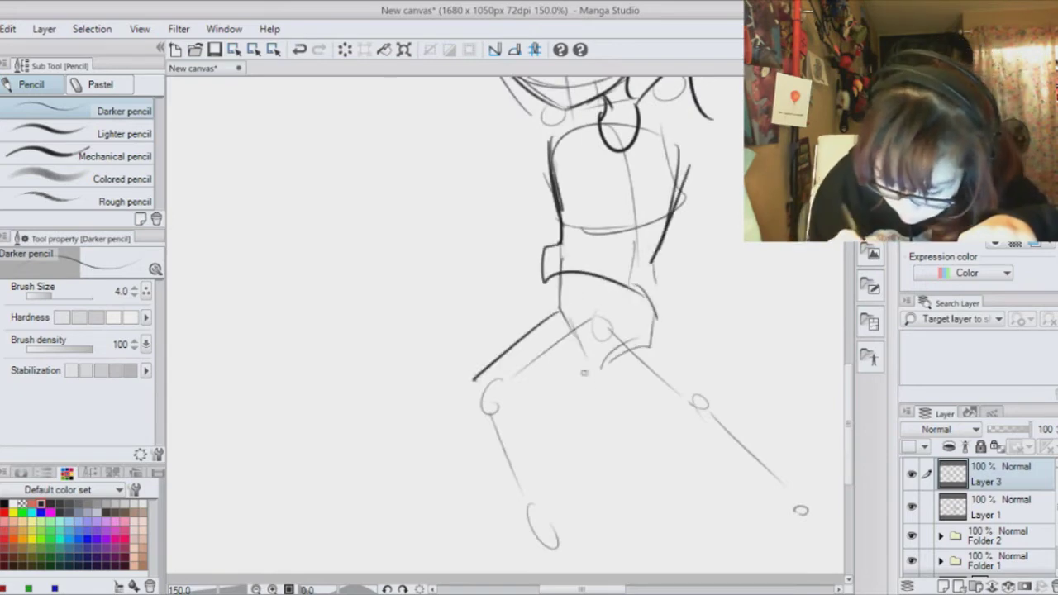
{"action": "left_click_drag", "start_coordinate": [589, 370], "coordinate": [524, 407]}
{"action": "left_click_drag", "start_coordinate": [467, 382], "coordinate": [514, 519]}
{"action": "left_click_drag", "start_coordinate": [524, 407], "coordinate": [548, 487]}
{"action": "left_click_drag", "start_coordinate": [655, 346], "coordinate": [719, 415]}
{"action": "left_click_drag", "start_coordinate": [604, 368], "coordinate": [703, 467]}
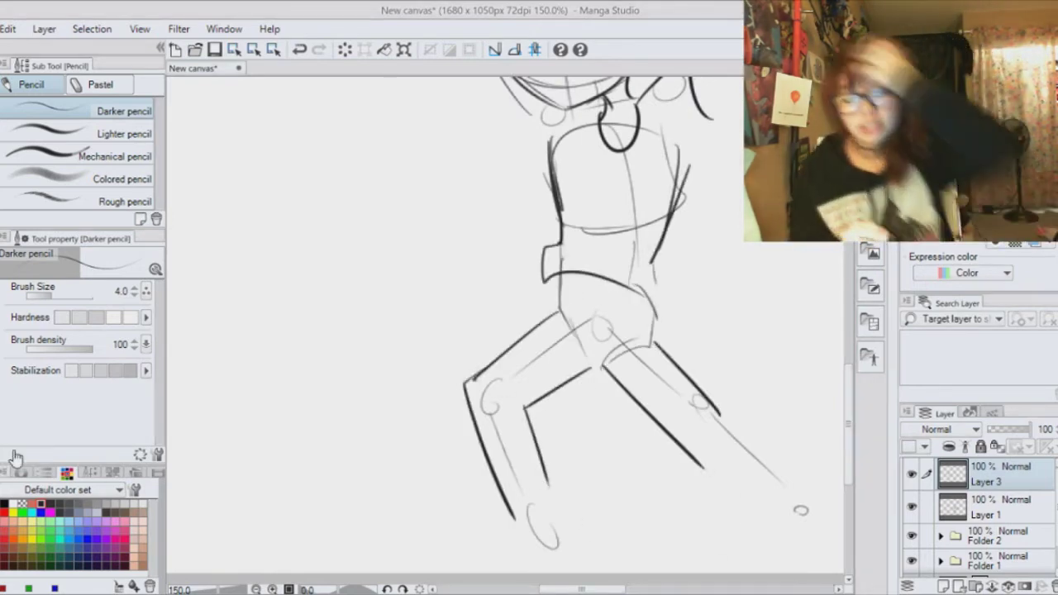
{"action": "left_click_drag", "start_coordinate": [562, 215], "coordinate": [451, 503]}
{"action": "left_click_drag", "start_coordinate": [584, 382], "coordinate": [699, 272]}
{"action": "left_click_drag", "start_coordinate": [576, 352], "coordinate": [696, 242]}
{"action": "left_click", "coordinate": [301, 50]}
{"action": "left_click", "coordinate": [301, 50]}
- Outline both sides of the raised arm beside the ear and sketch its hand with extended fingers
{"action": "left_click_drag", "start_coordinate": [593, 397], "coordinate": [705, 264]}
{"action": "left_click_drag", "start_coordinate": [584, 350], "coordinate": [700, 231]}
{"action": "left_click_drag", "start_coordinate": [695, 237], "coordinate": [743, 159]}
{"action": "left_click_drag", "start_coordinate": [596, 297], "coordinate": [484, 439]}
{"action": "left_click_drag", "start_coordinate": [590, 407], "coordinate": [691, 311]}
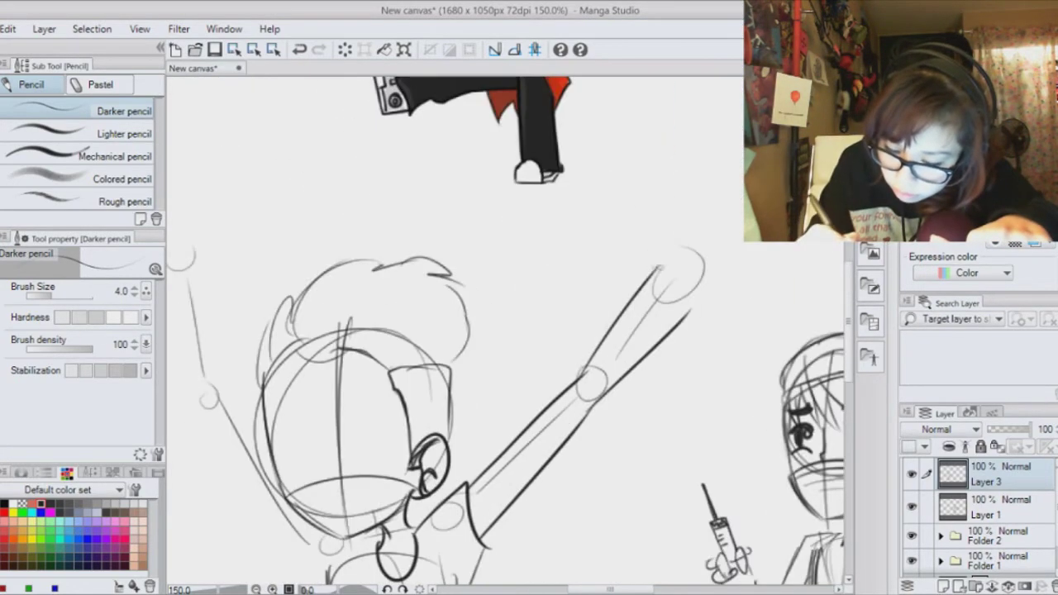
{"action": "key", "text": "ctrl+z"}
{"action": "left_click_drag", "start_coordinate": [677, 225], "coordinate": [692, 195]}
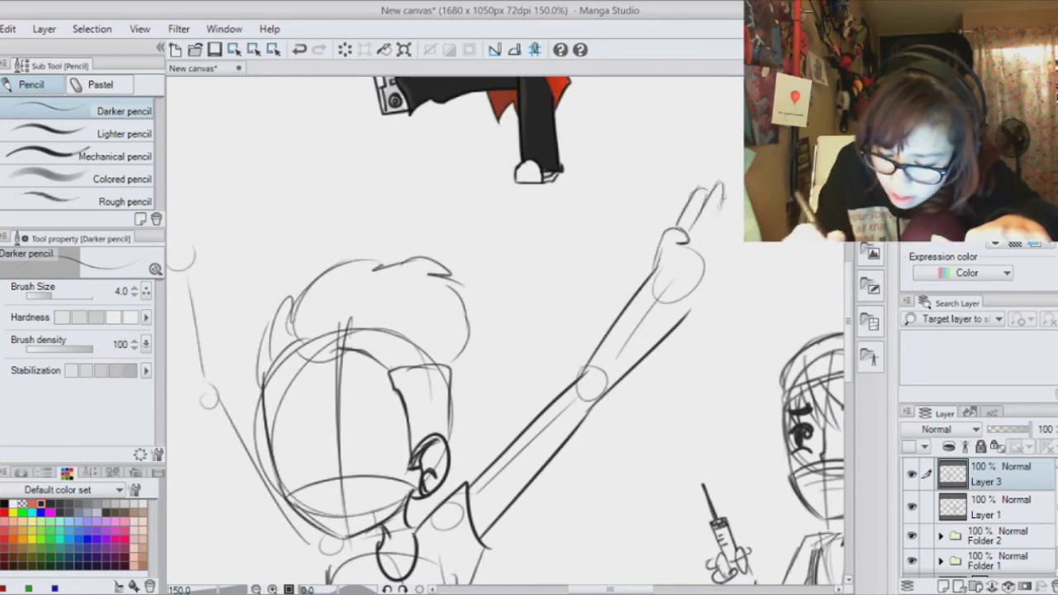
{"action": "left_click_drag", "start_coordinate": [727, 238], "coordinate": [699, 299]}
- Redraw the shirt's flared hem, and add a waistband and fly to the trousers beneath it
{"action": "mouse_move", "coordinate": [413, 497]}
{"action": "left_mouse_down"}
{"action": "mouse_move", "coordinate": [616, 322]}
{"action": "mouse_move", "coordinate": [622, 152]}
{"action": "left_mouse_up"}
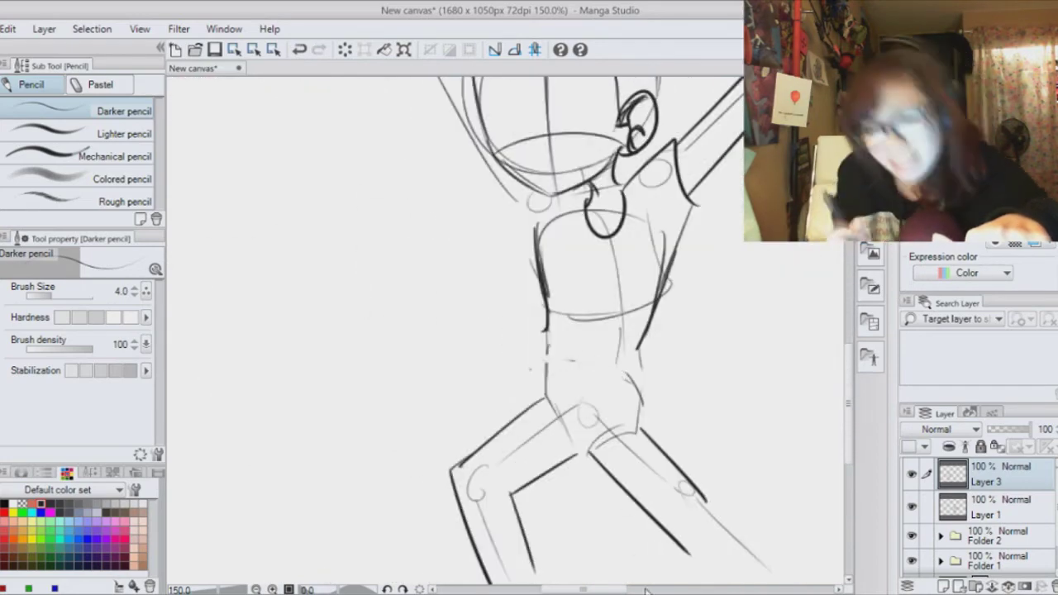
{"action": "scroll", "coordinate": [647, 589], "scroll_direction": "up", "scroll_amount": 5}
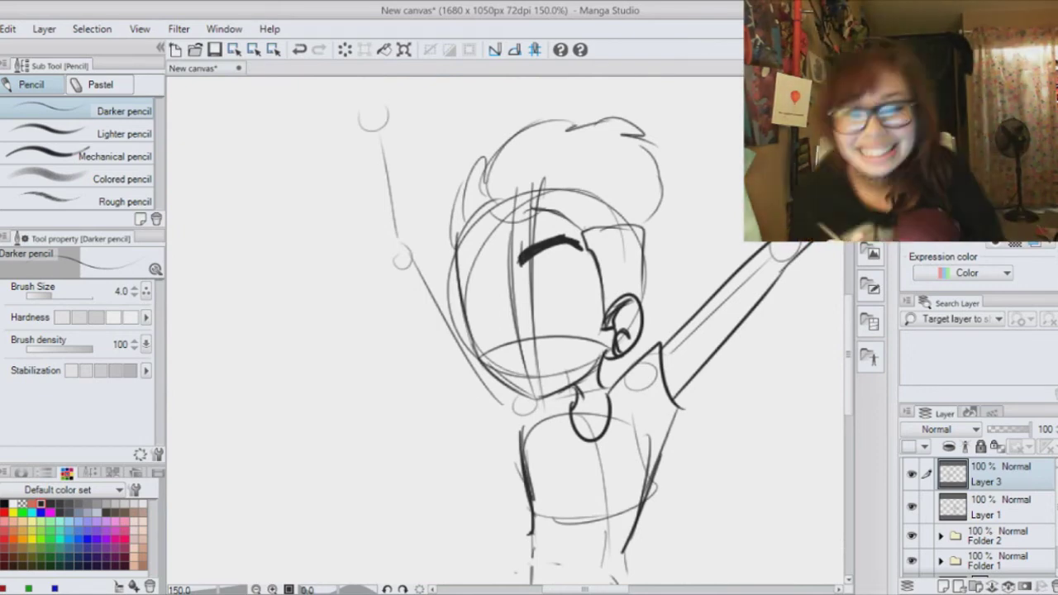
{"action": "scroll", "coordinate": [504, 331], "scroll_direction": "down", "scroll_amount": 5}
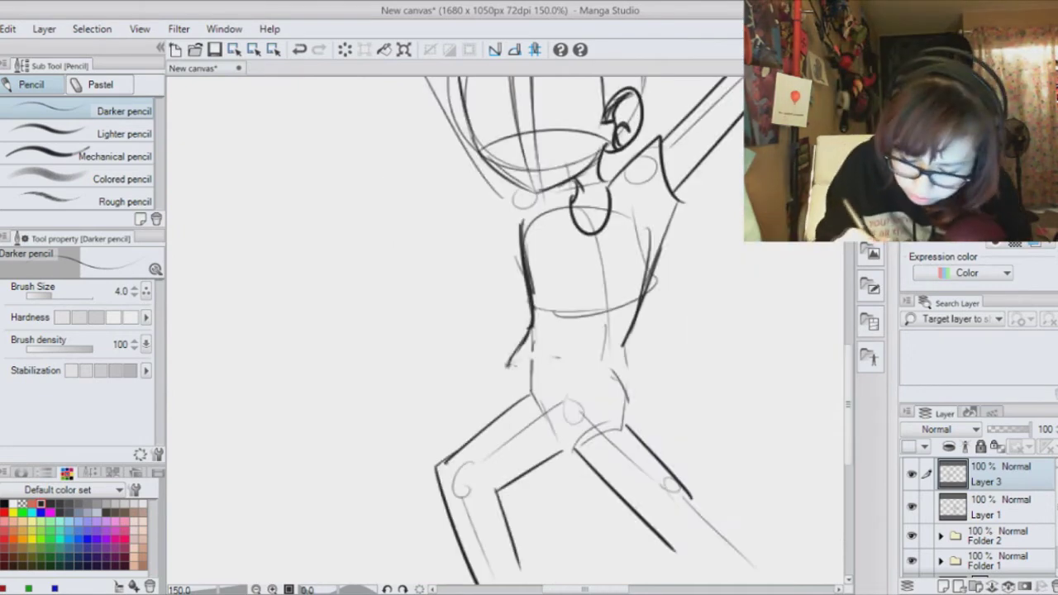
{"action": "left_click_drag", "start_coordinate": [508, 365], "coordinate": [641, 402]}
{"action": "left_click_drag", "start_coordinate": [623, 335], "coordinate": [640, 398]}
{"action": "left_click_drag", "start_coordinate": [531, 379], "coordinate": [619, 390]}
{"action": "mouse_move", "coordinate": [531, 379]}
{"action": "left_mouse_down"}
{"action": "mouse_move", "coordinate": [529, 396]}
{"action": "mouse_move", "coordinate": [620, 402]}
{"action": "left_mouse_up"}
{"action": "left_click_drag", "start_coordinate": [623, 393], "coordinate": [633, 431]}
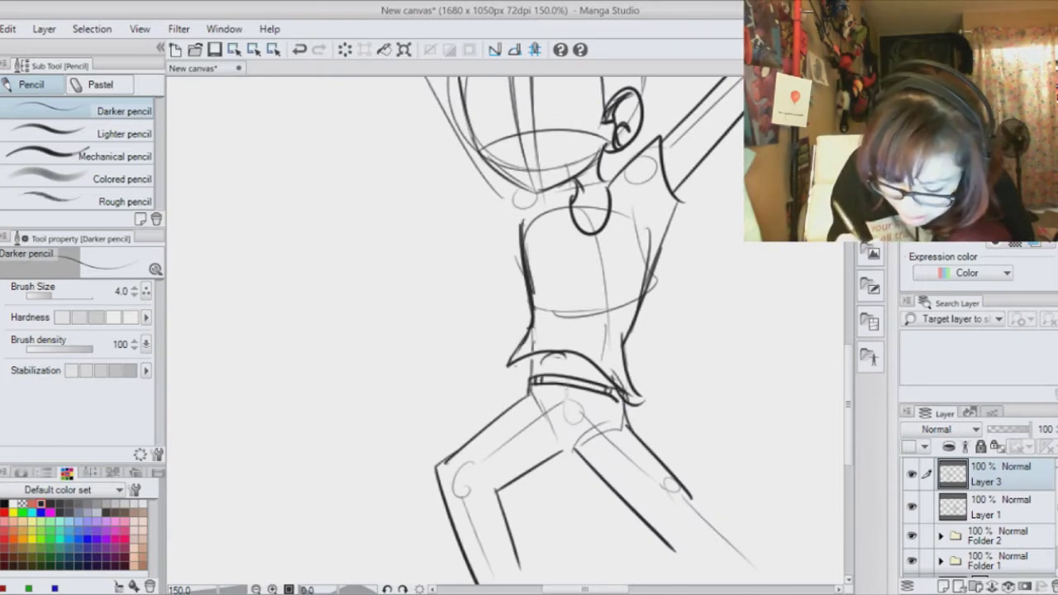
{"action": "left_click_drag", "start_coordinate": [577, 389], "coordinate": [575, 447]}
- Darken the hair tuft on the far side of the second figure's head
{"action": "left_click_drag", "start_coordinate": [538, 273], "coordinate": [606, 423]}
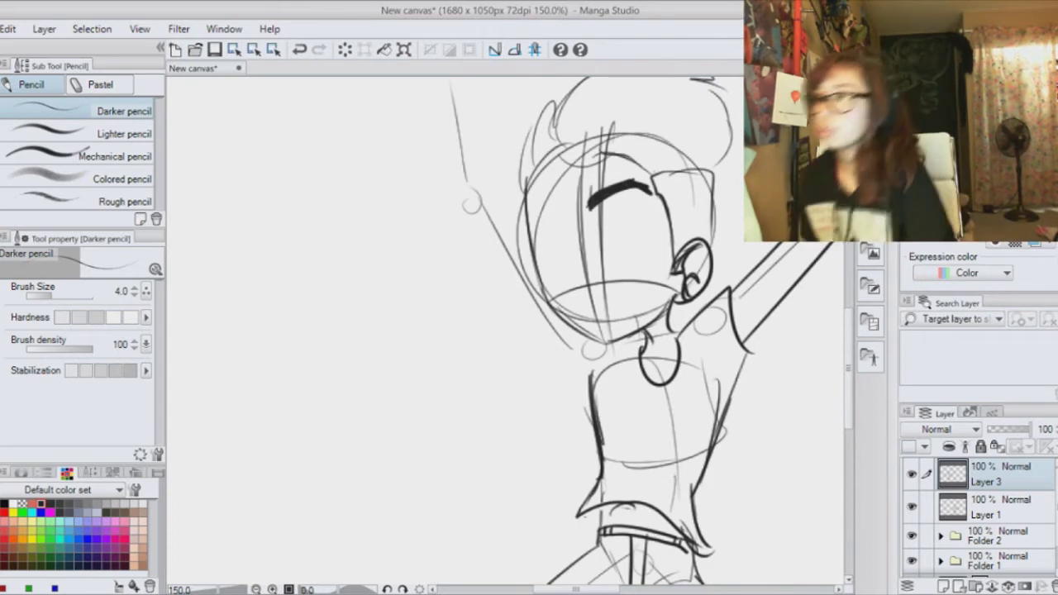
{"action": "mouse_move", "coordinate": [549, 182]}
{"action": "left_mouse_down"}
{"action": "mouse_move", "coordinate": [564, 306]}
{"action": "mouse_move", "coordinate": [568, 227]}
{"action": "left_mouse_up"}
{"action": "left_click_drag", "start_coordinate": [571, 223], "coordinate": [551, 263]}
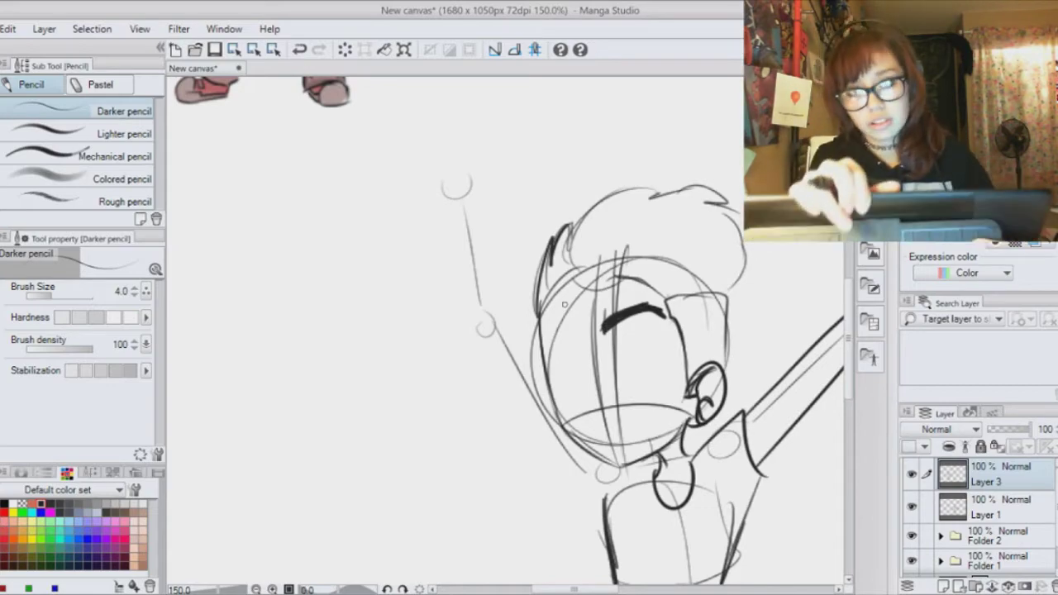
{"action": "left_click_drag", "start_coordinate": [565, 304], "coordinate": [369, 332]}
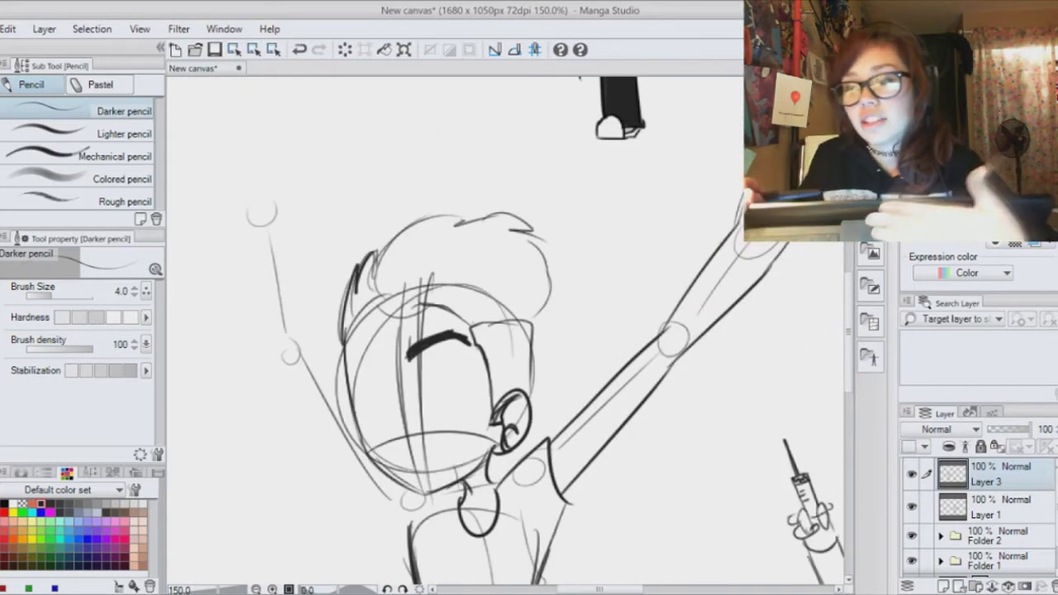
{"action": "left_click_drag", "start_coordinate": [496, 356], "coordinate": [510, 315]}
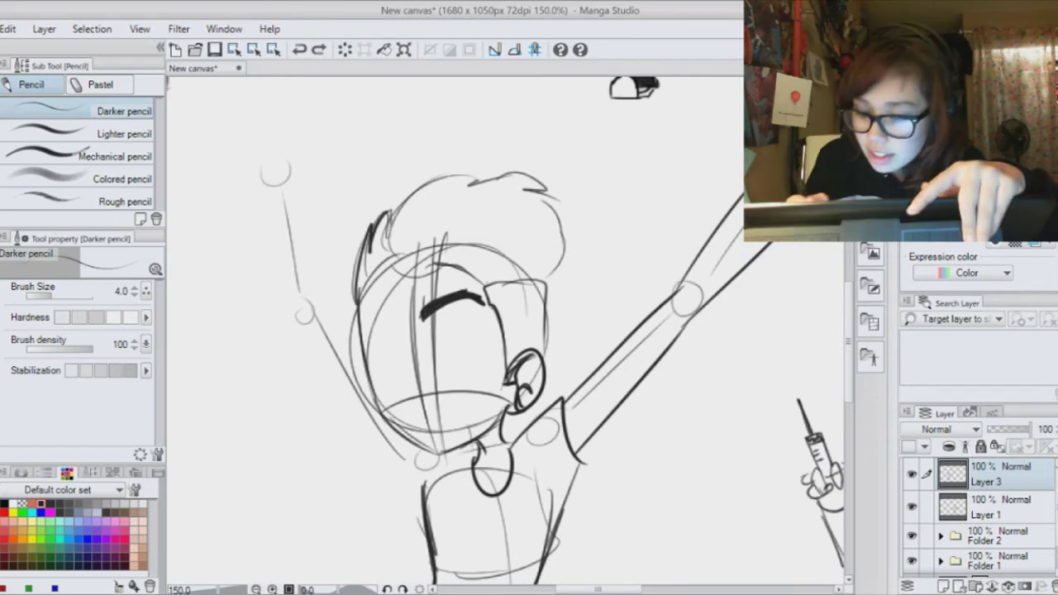
{"action": "left_click_drag", "start_coordinate": [414, 397], "coordinate": [622, 190]}
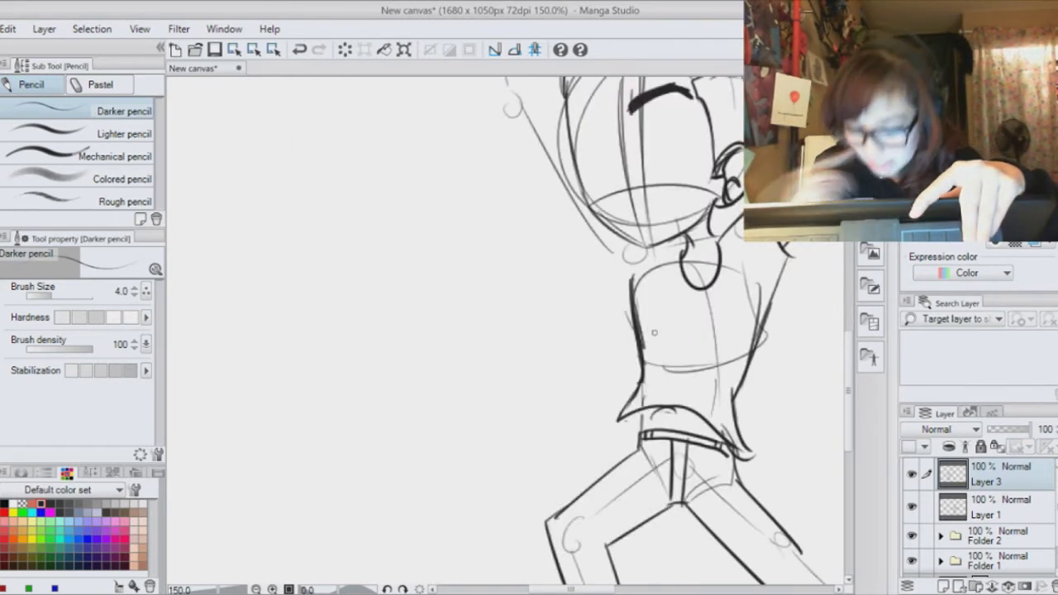
{"action": "left_click_drag", "start_coordinate": [655, 332], "coordinate": [585, 194]}
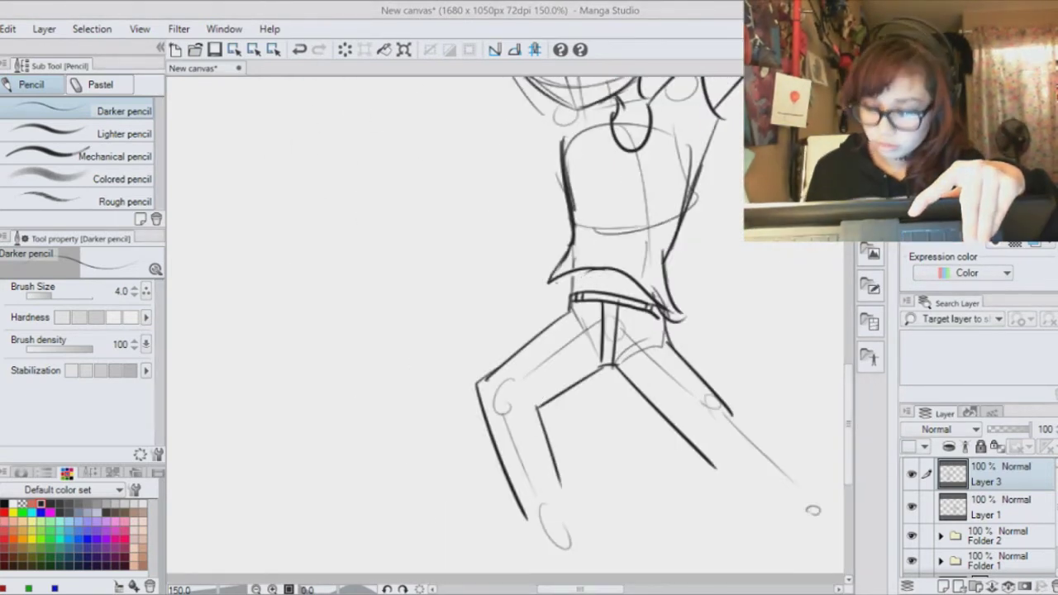
- Draw the second figure's near eye, nose and frowning mouth, and add a short thick far eyebrow
{"action": "mouse_move", "coordinate": [538, 207]}
{"action": "left_mouse_down"}
{"action": "mouse_move", "coordinate": [497, 364]}
{"action": "mouse_move", "coordinate": [593, 481]}
{"action": "left_mouse_up"}
{"action": "left_click_drag", "start_coordinate": [620, 266], "coordinate": [666, 260]}
{"action": "left_click_drag", "start_coordinate": [664, 331], "coordinate": [660, 341]}
{"action": "left_click", "coordinate": [301, 50]}
{"action": "mouse_move", "coordinate": [602, 338]}
{"action": "left_mouse_down"}
{"action": "mouse_move", "coordinate": [602, 354]}
{"action": "mouse_move", "coordinate": [660, 340]}
{"action": "mouse_move", "coordinate": [607, 348]}
{"action": "left_mouse_up"}
{"action": "left_click", "coordinate": [300, 49]}
{"action": "left_click", "coordinate": [300, 50]}
{"action": "key", "text": "ctrl+plus"}
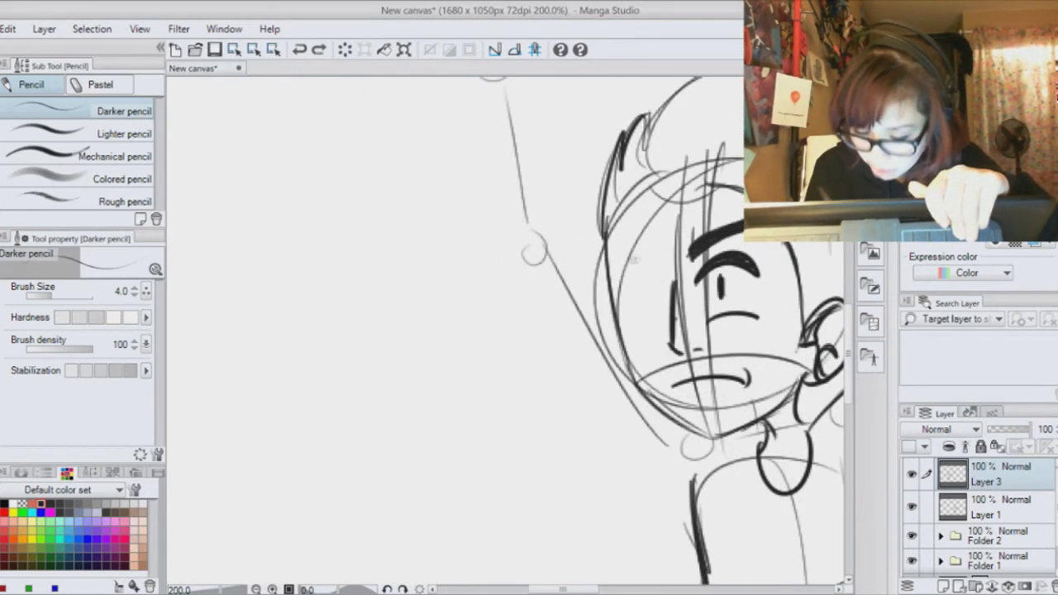
{"action": "left_click_drag", "start_coordinate": [612, 259], "coordinate": [632, 260]}
- Letter "NOPE" at a slant beside the second figure's head, above the ear-side arm
{"action": "left_click_drag", "start_coordinate": [703, 347], "coordinate": [516, 367]}
{"action": "left_click_drag", "start_coordinate": [680, 285], "coordinate": [696, 279]}
{"action": "left_click_drag", "start_coordinate": [707, 278], "coordinate": [711, 278]}
{"action": "left_click_drag", "start_coordinate": [719, 271], "coordinate": [726, 280]}
{"action": "left_click_drag", "start_coordinate": [735, 244], "coordinate": [752, 250]}
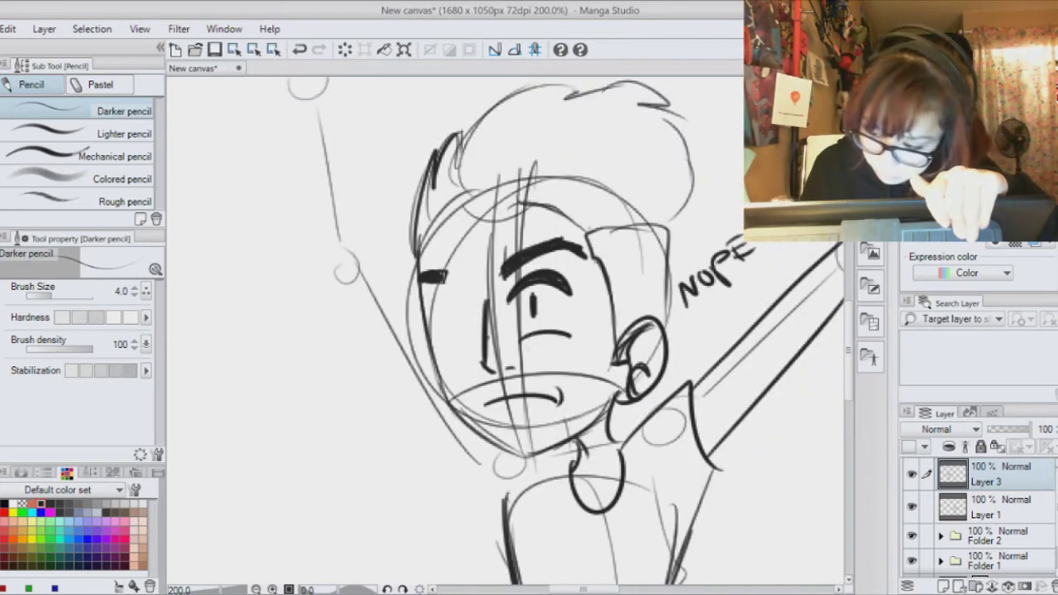
- Remove the second figure's near eye and frowning mouth by undoing back past them
{"action": "mouse_move", "coordinate": [510, 298]}
{"action": "left_mouse_down"}
{"action": "mouse_move", "coordinate": [546, 278]}
{"action": "mouse_move", "coordinate": [524, 339]}
{"action": "left_mouse_up"}
{"action": "left_click_drag", "start_coordinate": [542, 277], "coordinate": [570, 285]}
{"action": "mouse_move", "coordinate": [537, 334]}
{"action": "left_mouse_down"}
{"action": "mouse_move", "coordinate": [571, 335]}
{"action": "mouse_move", "coordinate": [583, 301]}
{"action": "left_mouse_up"}
{"action": "left_click_drag", "start_coordinate": [522, 316], "coordinate": [586, 301]}
{"action": "left_click_drag", "start_coordinate": [583, 302], "coordinate": [597, 290]}
{"action": "left_click", "coordinate": [300, 50]}
{"action": "left_click", "coordinate": [300, 49]}
{"action": "left_click", "coordinate": [300, 49]}
- Redraw the second figure's mouth as a wide open oval above the chin
{"action": "mouse_move", "coordinate": [486, 403]}
{"action": "left_mouse_down"}
{"action": "mouse_move", "coordinate": [563, 399]}
{"action": "mouse_move", "coordinate": [511, 384]}
{"action": "left_mouse_up"}
{"action": "left_click_drag", "start_coordinate": [477, 402], "coordinate": [571, 402]}
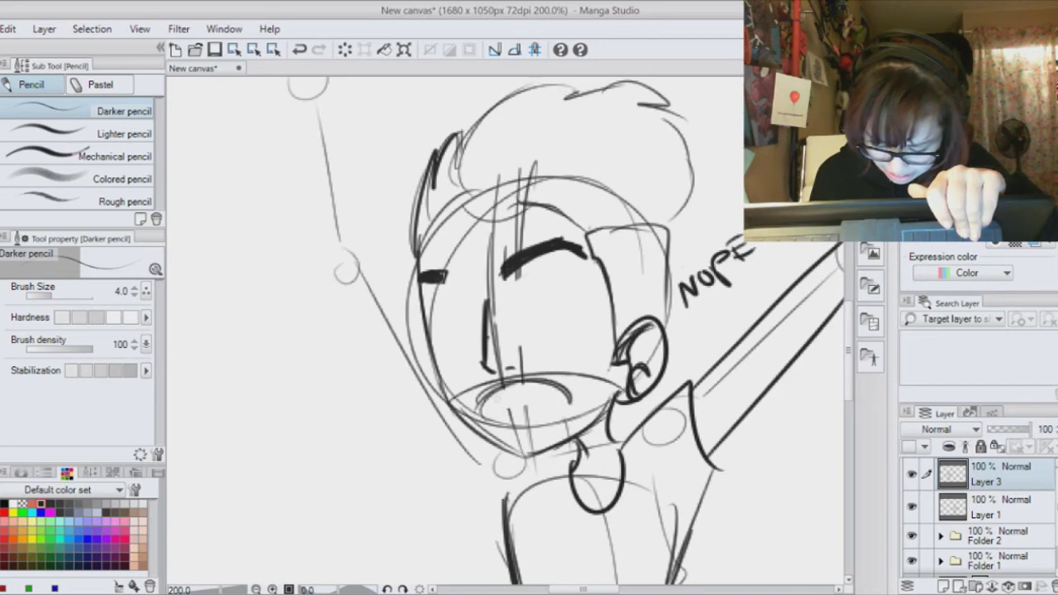
{"action": "left_click", "coordinate": [301, 49]}
{"action": "left_click", "coordinate": [300, 50]}
{"action": "left_click_drag", "start_coordinate": [486, 392], "coordinate": [562, 425]}
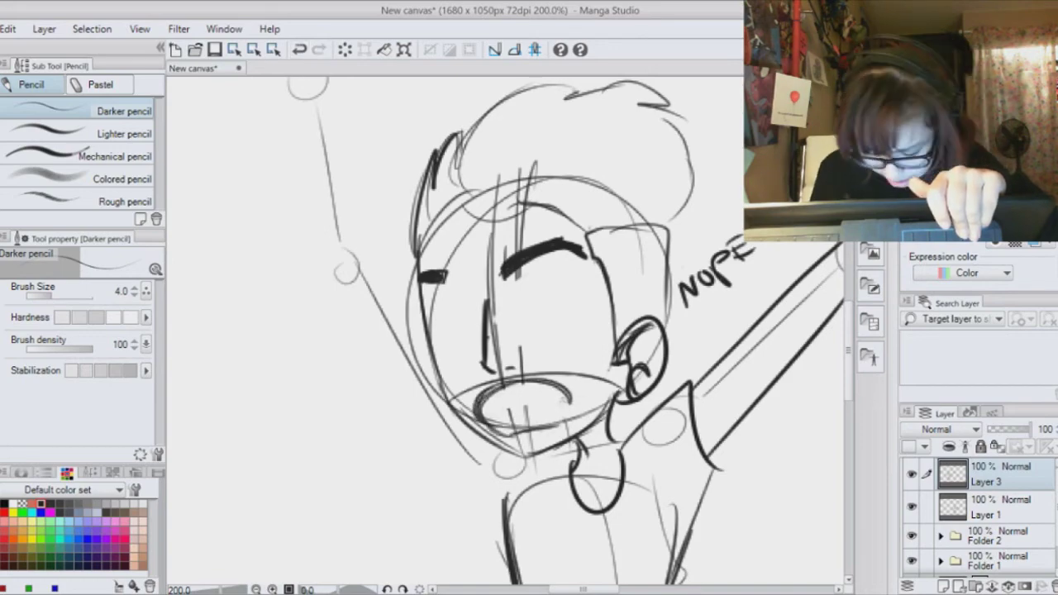
{"action": "left_click_drag", "start_coordinate": [543, 323], "coordinate": [564, 425]}
{"action": "mouse_move", "coordinate": [576, 321]}
{"action": "left_mouse_down"}
{"action": "mouse_move", "coordinate": [592, 430]}
{"action": "mouse_move", "coordinate": [564, 438]}
{"action": "left_mouse_up"}
{"action": "left_click_drag", "start_coordinate": [510, 303], "coordinate": [584, 310]}
{"action": "key", "text": "ctrl+minus"}
{"action": "key", "text": "ctrl+minus"}
{"action": "key", "text": "ctrl+minus"}
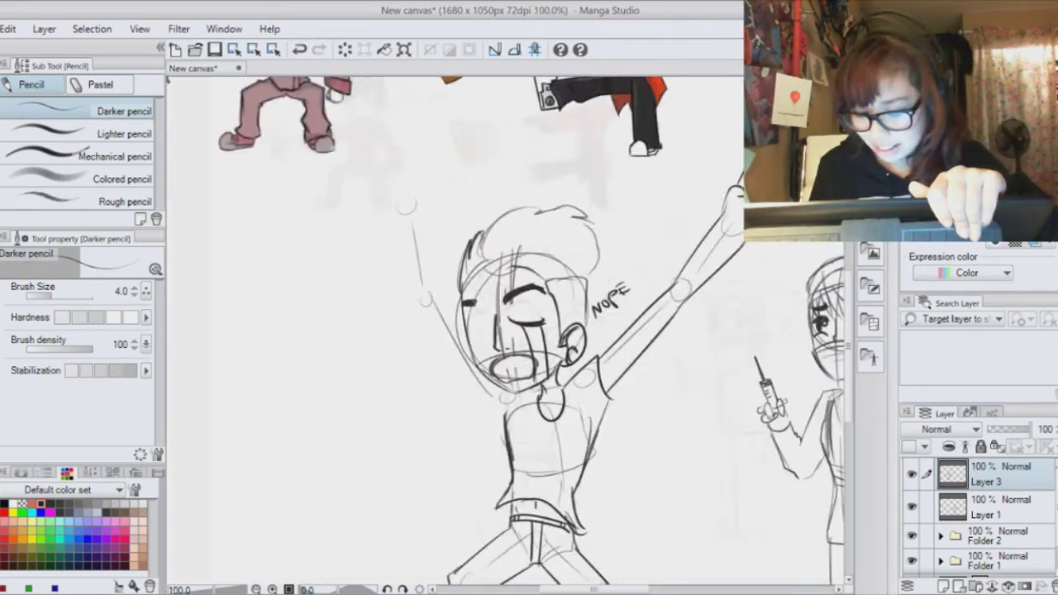
{"action": "key", "text": "ctrl+plus"}
{"action": "key", "text": "ctrl+plus"}
{"action": "key", "text": "ctrl+plus"}
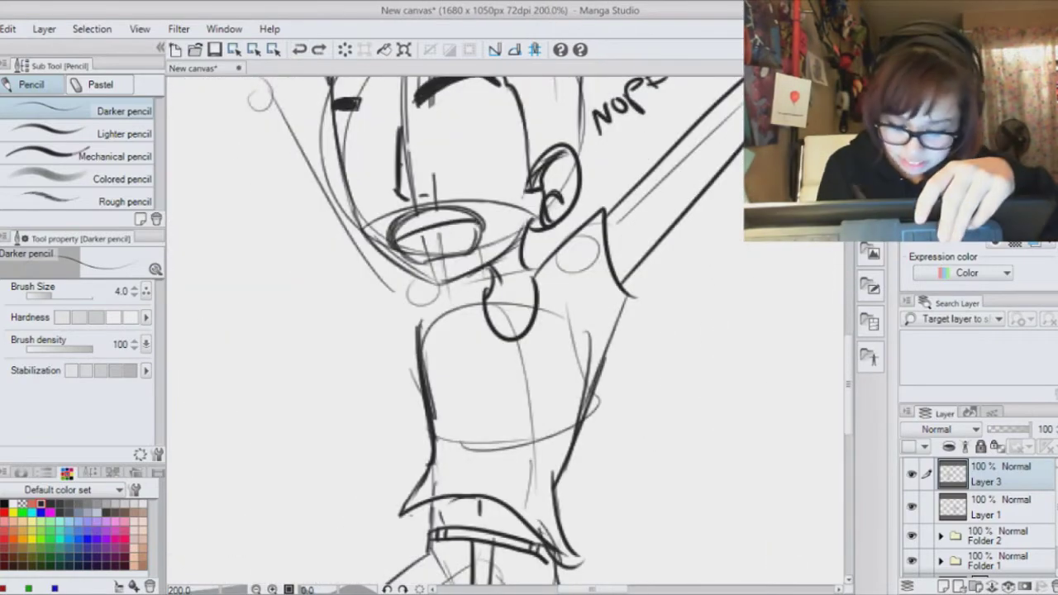
{"action": "left_click_drag", "start_coordinate": [436, 114], "coordinate": [491, 106]}
{"action": "left_click", "coordinate": [300, 50]}
{"action": "left_click", "coordinate": [300, 50]}
- Draw both of the second figure's open eyes, and shade the inside of the open mouth around the tongue
{"action": "left_click_drag", "start_coordinate": [440, 109], "coordinate": [494, 108]}
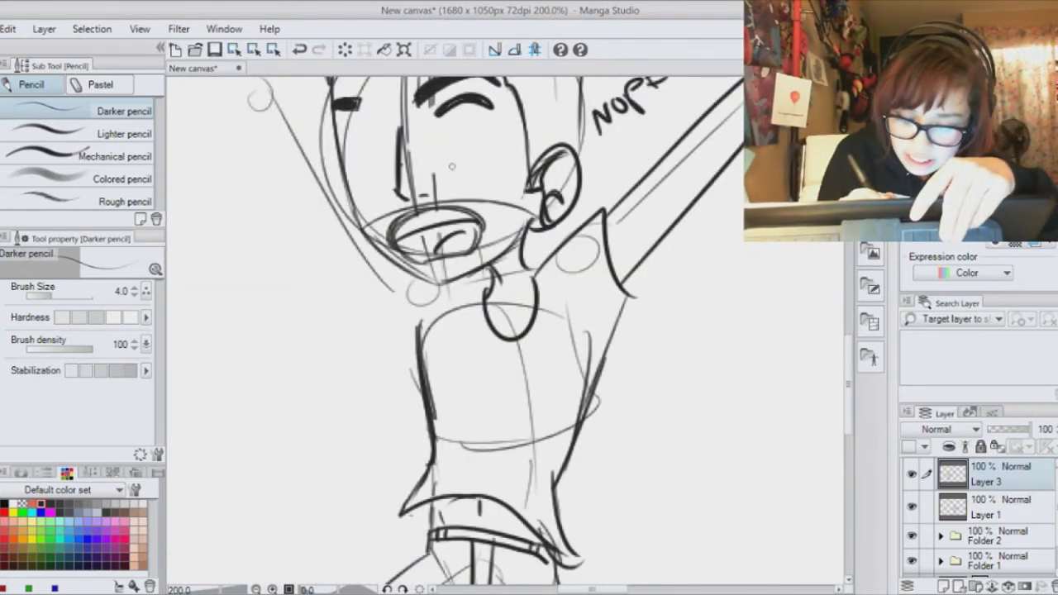
{"action": "left_click_drag", "start_coordinate": [422, 250], "coordinate": [468, 225]}
{"action": "mouse_move", "coordinate": [468, 227]}
{"action": "left_mouse_down"}
{"action": "mouse_move", "coordinate": [408, 242]}
{"action": "mouse_move", "coordinate": [423, 261]}
{"action": "left_mouse_up"}
{"action": "left_click_drag", "start_coordinate": [364, 127], "coordinate": [589, 257]}
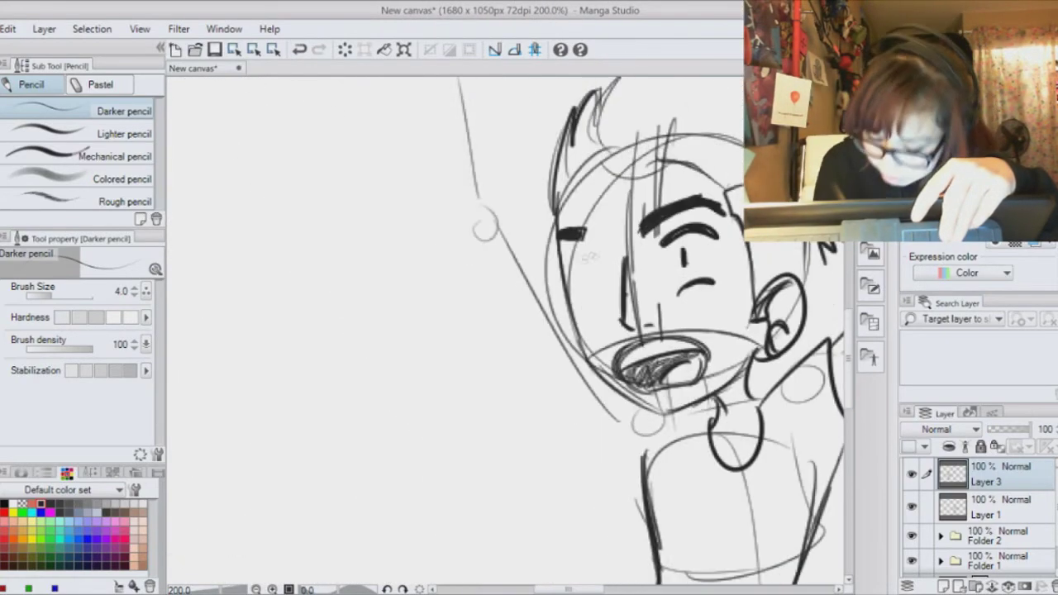
{"action": "left_click_drag", "start_coordinate": [572, 308], "coordinate": [600, 306]}
{"action": "key", "text": "ctrl+minus"}
{"action": "key", "text": "ctrl+minus"}
{"action": "key", "text": "ctrl+minus"}
{"action": "left_click_drag", "start_coordinate": [571, 348], "coordinate": [438, 297]}
- Outline the second figure's raised far upper arm and its sleeve
{"action": "key", "text": "ctrl+plus"}
{"action": "key", "text": "ctrl+plus"}
{"action": "left_click_drag", "start_coordinate": [463, 256], "coordinate": [524, 378]}
{"action": "left_click_drag", "start_coordinate": [651, 201], "coordinate": [700, 128]}
{"action": "left_click_drag", "start_coordinate": [384, 361], "coordinate": [657, 303]}
- Outline the trouser legs with one leg bent at the knee and the other stretched out diagonally
{"action": "left_click_drag", "start_coordinate": [594, 323], "coordinate": [616, 389]}
{"action": "mouse_move", "coordinate": [594, 323]}
{"action": "left_mouse_down"}
{"action": "mouse_move", "coordinate": [641, 345]}
{"action": "mouse_move", "coordinate": [661, 333]}
{"action": "left_mouse_up"}
{"action": "mouse_move", "coordinate": [689, 515]}
{"action": "left_mouse_down"}
{"action": "mouse_move", "coordinate": [555, 177]}
{"action": "mouse_move", "coordinate": [570, 170]}
{"action": "left_mouse_up"}
{"action": "left_click_drag", "start_coordinate": [571, 236], "coordinate": [670, 337]}
{"action": "left_click_drag", "start_coordinate": [666, 263], "coordinate": [751, 350]}
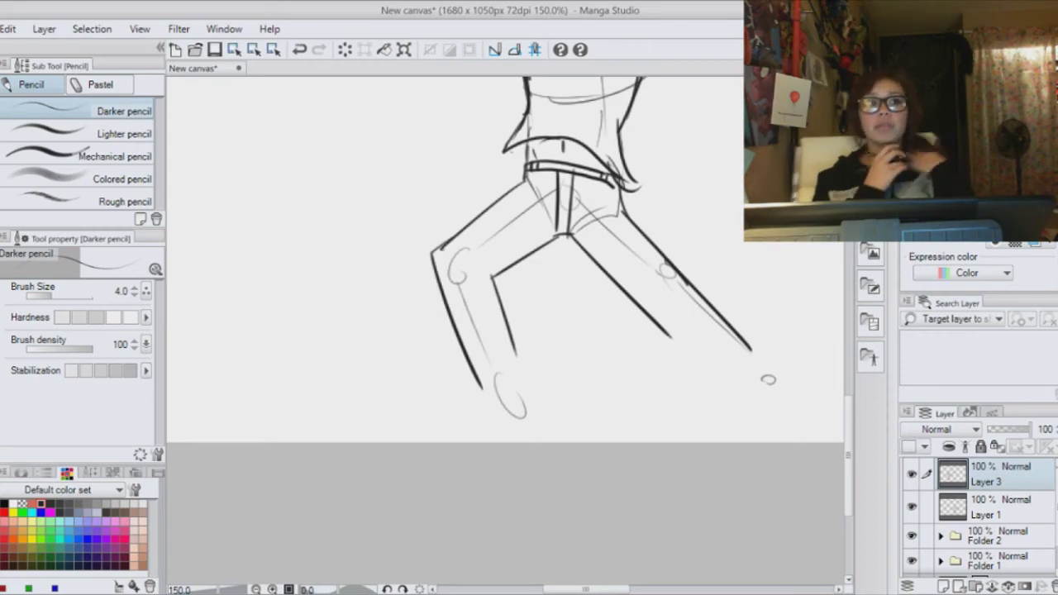
- Outline the second figure's raised far forearm, and sketch the hand with its fingers above the wrist
{"action": "left_click_drag", "start_coordinate": [514, 328], "coordinate": [604, 472]}
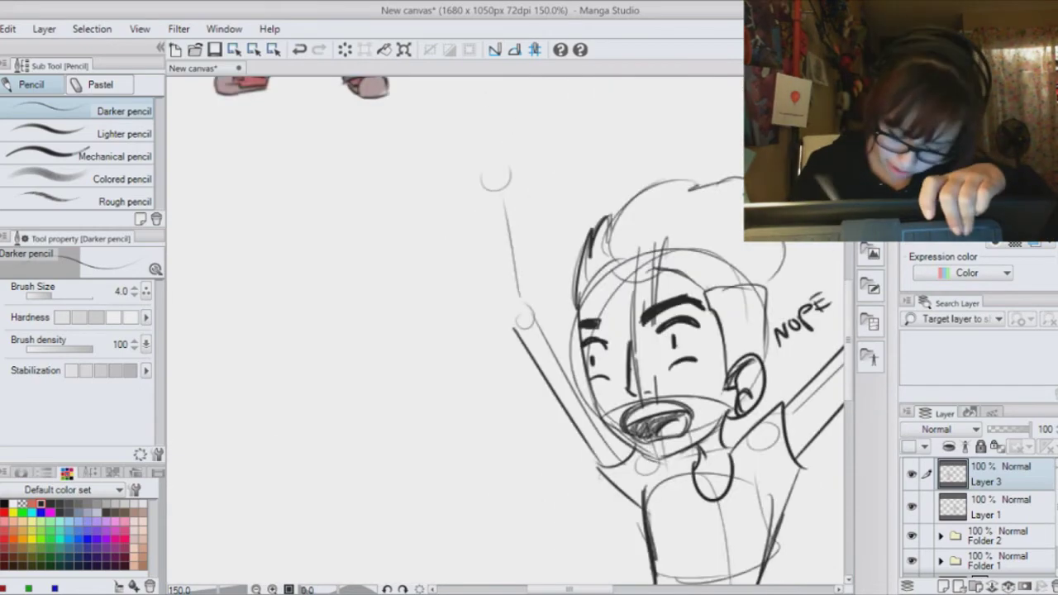
{"action": "left_click_drag", "start_coordinate": [541, 308], "coordinate": [585, 372]}
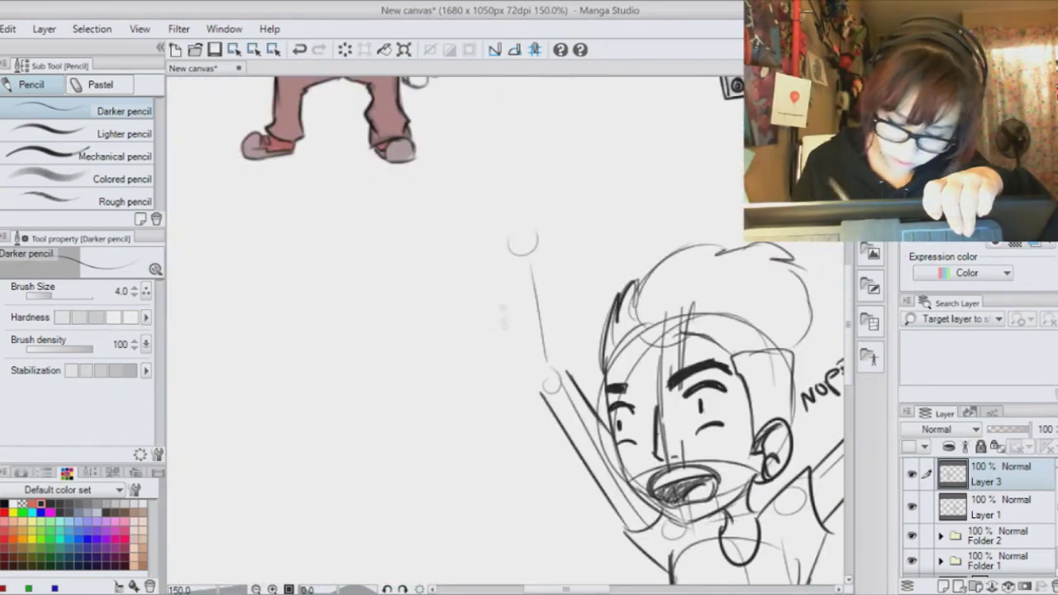
{"action": "left_click_drag", "start_coordinate": [488, 258], "coordinate": [541, 396]}
{"action": "left_click_drag", "start_coordinate": [570, 381], "coordinate": [548, 248]}
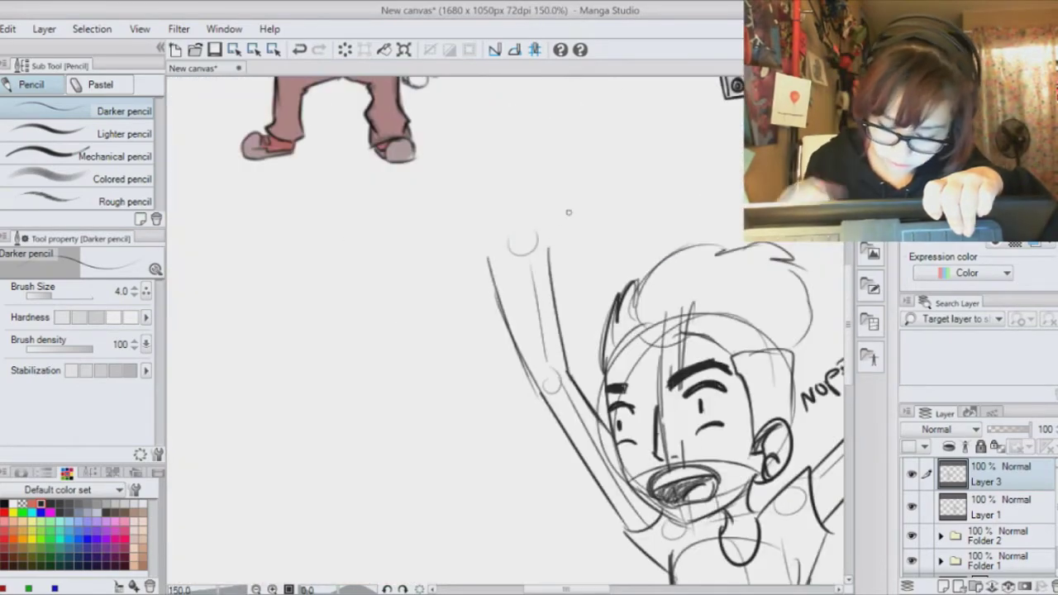
{"action": "left_click_drag", "start_coordinate": [486, 258], "coordinate": [493, 154]}
{"action": "left_click_drag", "start_coordinate": [506, 207], "coordinate": [523, 149]}
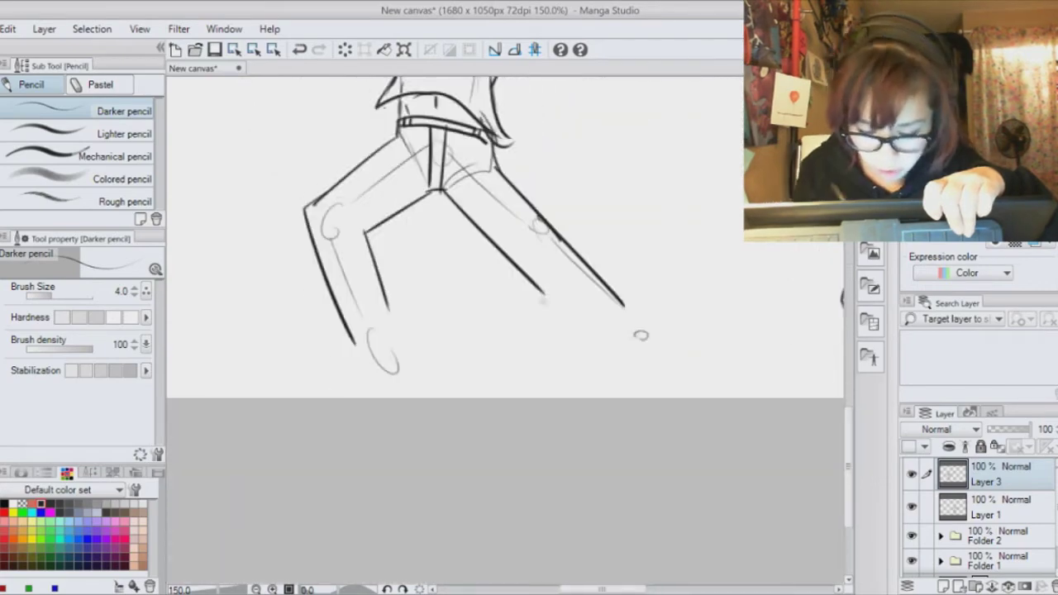
- Finish the outstretched leg's lower end with a trouser cuff and an upturned shoe
{"action": "left_click_drag", "start_coordinate": [543, 293], "coordinate": [589, 356]}
{"action": "left_click_drag", "start_coordinate": [588, 352], "coordinate": [636, 292]}
{"action": "left_click_drag", "start_coordinate": [636, 291], "coordinate": [650, 320]}
{"action": "left_click_drag", "start_coordinate": [650, 321], "coordinate": [600, 359]}
{"action": "left_click_drag", "start_coordinate": [689, 312], "coordinate": [635, 377]}
{"action": "left_click_drag", "start_coordinate": [606, 363], "coordinate": [639, 383]}
{"action": "left_click_drag", "start_coordinate": [655, 317], "coordinate": [628, 369]}
- Draw the shoe and flared trouser cuff on the second figure's bent leg
{"action": "mouse_move", "coordinate": [348, 369]}
{"action": "left_mouse_down"}
{"action": "mouse_move", "coordinate": [669, 355]}
{"action": "mouse_move", "coordinate": [705, 333]}
{"action": "left_mouse_up"}
{"action": "left_click_drag", "start_coordinate": [674, 321], "coordinate": [662, 360]}
{"action": "left_click_drag", "start_coordinate": [661, 359], "coordinate": [736, 352]}
{"action": "left_click_drag", "start_coordinate": [708, 293], "coordinate": [740, 348]}
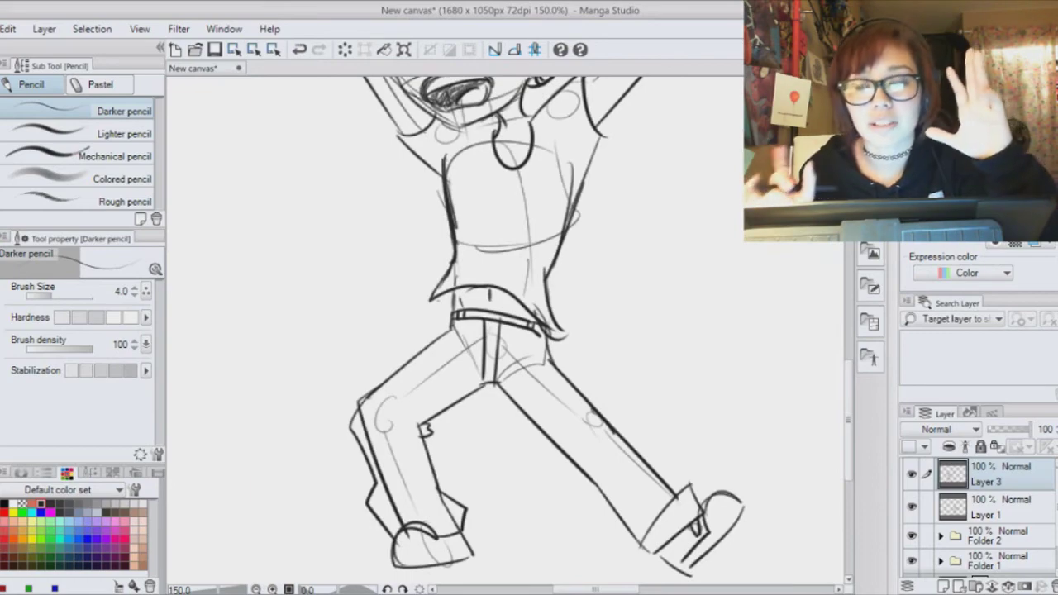
- Review the second figure's sketch from the raised hand and head down to the shoes
{"action": "key", "text": "ctrl+plus"}
{"action": "left_click_drag", "start_coordinate": [496, 202], "coordinate": [572, 518]}
{"action": "scroll", "coordinate": [505, 331], "scroll_direction": "up", "scroll_amount": 3}
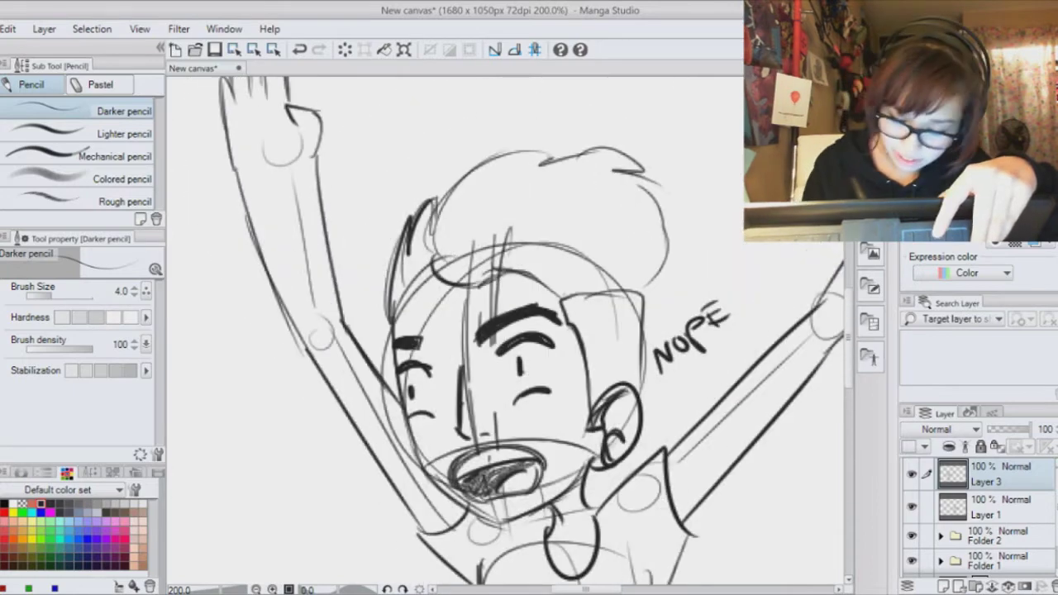
{"action": "scroll", "coordinate": [505, 331], "scroll_direction": "down", "scroll_amount": 5}
{"action": "key", "text": "ctrl+minus"}
{"action": "key", "text": "ctrl+minus"}
{"action": "key", "text": "ctrl+minus"}
{"action": "key", "text": "ctrl+plus"}
{"action": "key", "text": "ctrl+plus"}
{"action": "scroll", "coordinate": [504, 331], "scroll_direction": "down", "scroll_amount": 4}
{"action": "left_click_drag", "start_coordinate": [472, 447], "coordinate": [555, 420]}
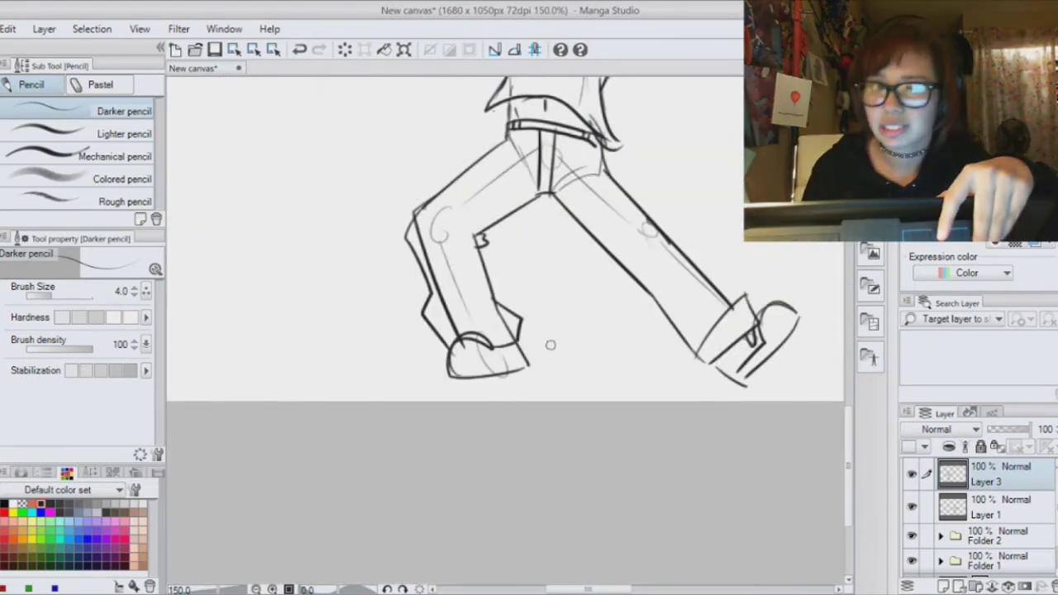
{"action": "mouse_move", "coordinate": [411, 225]}
{"action": "left_mouse_down"}
{"action": "mouse_move", "coordinate": [433, 340]}
{"action": "mouse_move", "coordinate": [521, 327]}
{"action": "mouse_move", "coordinate": [517, 356]}
{"action": "left_mouse_up"}
{"action": "mouse_move", "coordinate": [538, 124]}
{"action": "left_mouse_down"}
{"action": "mouse_move", "coordinate": [694, 539]}
{"action": "mouse_move", "coordinate": [436, 302]}
{"action": "left_mouse_up"}
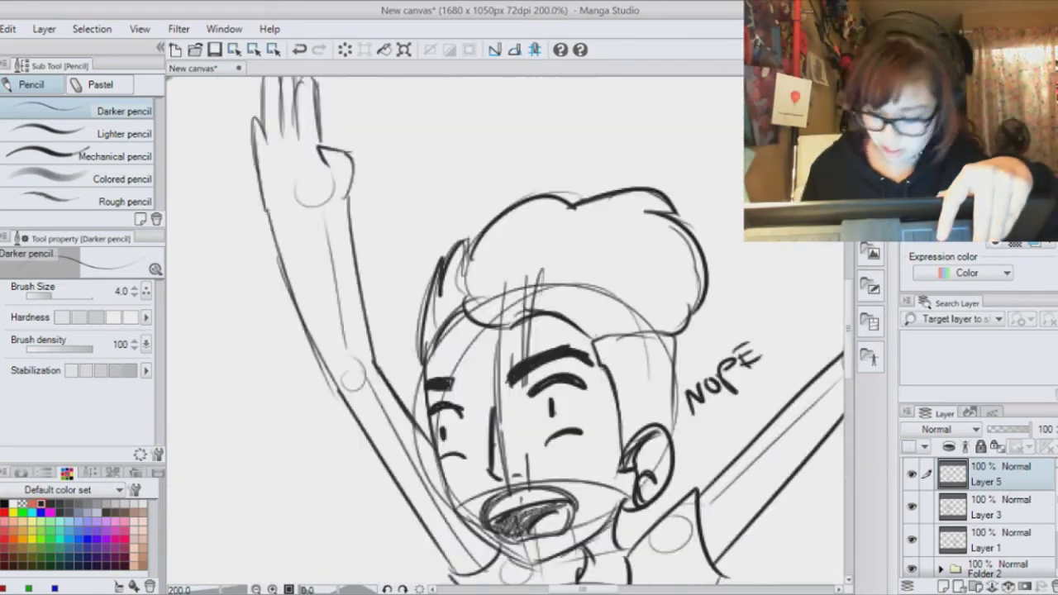
- Dim Layer 3 to 60% opacity, and ready a size 7.0 pencil on Layer 5
{"action": "left_click_drag", "start_coordinate": [1043, 429], "coordinate": [1025, 430]}
{"action": "left_click", "coordinate": [137, 291]}
{"action": "mouse_move", "coordinate": [465, 298]}
{"action": "left_mouse_down"}
{"action": "mouse_move", "coordinate": [531, 318]}
{"action": "mouse_move", "coordinate": [485, 326]}
{"action": "mouse_move", "coordinate": [534, 315]}
{"action": "mouse_move", "coordinate": [538, 340]}
{"action": "left_mouse_up"}
{"action": "key", "text": "ctrl+z"}
{"action": "left_click", "coordinate": [997, 474]}
- Ink the sides of the second figure's head and the hair tuft on its far side
{"action": "left_click_drag", "start_coordinate": [537, 340], "coordinate": [556, 316]}
{"action": "mouse_move", "coordinate": [467, 248]}
{"action": "left_mouse_down"}
{"action": "mouse_move", "coordinate": [670, 194]}
{"action": "mouse_move", "coordinate": [603, 339]}
{"action": "mouse_move", "coordinate": [625, 463]}
{"action": "left_mouse_up"}
{"action": "left_click_drag", "start_coordinate": [674, 331], "coordinate": [674, 430]}
{"action": "left_click_drag", "start_coordinate": [430, 256], "coordinate": [417, 364]}
{"action": "left_click_drag", "start_coordinate": [445, 290], "coordinate": [467, 243]}
{"action": "left_click_drag", "start_coordinate": [425, 360], "coordinate": [465, 312]}
{"action": "left_click_drag", "start_coordinate": [537, 388], "coordinate": [462, 222]}
{"action": "left_click_drag", "start_coordinate": [534, 175], "coordinate": [585, 248]}
{"action": "left_click", "coordinate": [300, 50]}
- Ink the second figure's ear and the small pointed lock at the hairline
{"action": "mouse_move", "coordinate": [349, 181]}
{"action": "left_mouse_down"}
{"action": "mouse_move", "coordinate": [381, 339]}
{"action": "mouse_move", "coordinate": [459, 396]}
{"action": "mouse_move", "coordinate": [546, 339]}
{"action": "left_mouse_up"}
{"action": "left_click_drag", "start_coordinate": [501, 380], "coordinate": [512, 414]}
{"action": "left_click_drag", "start_coordinate": [537, 352], "coordinate": [550, 396]}
{"action": "left_click_drag", "start_coordinate": [552, 277], "coordinate": [564, 340]}
{"action": "left_click_drag", "start_coordinate": [583, 261], "coordinate": [567, 331]}
- Ink the nose, the near eye with its thick eyebrow, and the sideburn edge
{"action": "left_click_drag", "start_coordinate": [412, 240], "coordinate": [445, 311]}
{"action": "mouse_move", "coordinate": [452, 225]}
{"action": "left_mouse_down"}
{"action": "mouse_move", "coordinate": [465, 213]}
{"action": "mouse_move", "coordinate": [509, 220]}
{"action": "left_mouse_up"}
{"action": "left_click_drag", "start_coordinate": [477, 233], "coordinate": [477, 248]}
{"action": "left_click_drag", "start_coordinate": [473, 276], "coordinate": [504, 266]}
{"action": "mouse_move", "coordinate": [432, 220]}
{"action": "left_mouse_down"}
{"action": "mouse_move", "coordinate": [519, 186]}
{"action": "mouse_move", "coordinate": [517, 178]}
{"action": "left_mouse_up"}
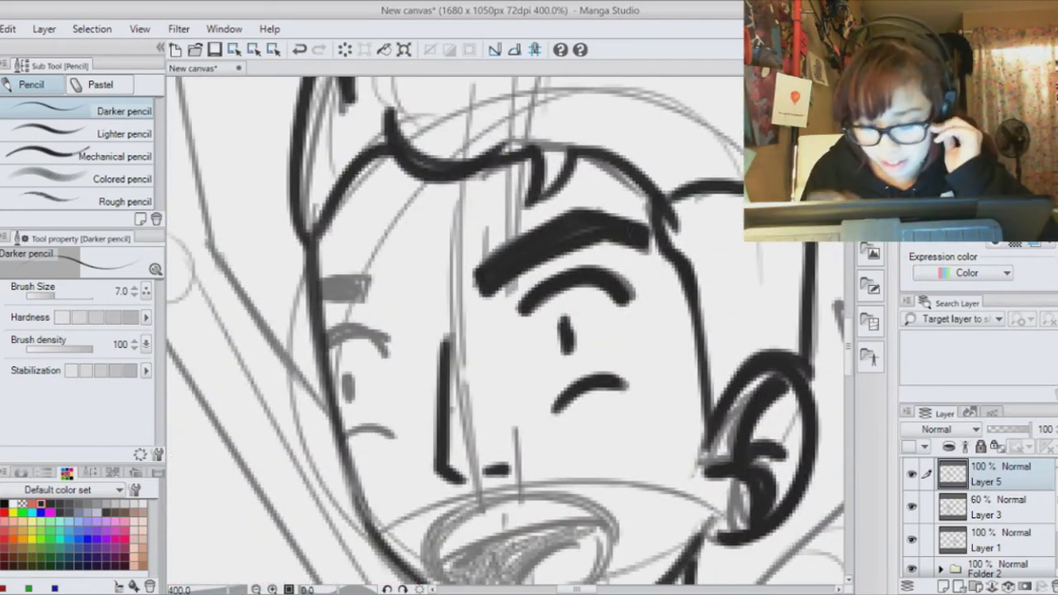
{"action": "left_click_drag", "start_coordinate": [649, 233], "coordinate": [665, 263]}
- Ink the second figure's far eyebrow and far eye with its pupil and lower lid
{"action": "mouse_move", "coordinate": [364, 276]}
{"action": "left_mouse_down"}
{"action": "mouse_move", "coordinate": [362, 302]}
{"action": "mouse_move", "coordinate": [321, 284]}
{"action": "left_mouse_up"}
{"action": "left_click_drag", "start_coordinate": [364, 296], "coordinate": [323, 298]}
{"action": "left_click_drag", "start_coordinate": [447, 348], "coordinate": [522, 273]}
{"action": "left_click_drag", "start_coordinate": [407, 258], "coordinate": [458, 276]}
{"action": "left_click_drag", "start_coordinate": [422, 359], "coordinate": [465, 362]}
{"action": "left_click_drag", "start_coordinate": [424, 306], "coordinate": [427, 323]}
- Ink the open mouth's outline, and fill its interior solid black around the tongue
{"action": "left_click_drag", "start_coordinate": [596, 463], "coordinate": [445, 315]}
{"action": "mouse_move", "coordinate": [353, 349]}
{"action": "left_mouse_down"}
{"action": "mouse_move", "coordinate": [533, 307]}
{"action": "mouse_move", "coordinate": [464, 377]}
{"action": "left_mouse_up"}
{"action": "left_click_drag", "start_coordinate": [532, 306], "coordinate": [450, 377]}
{"action": "left_click_drag", "start_coordinate": [364, 336], "coordinate": [526, 304]}
{"action": "left_click_drag", "start_coordinate": [521, 308], "coordinate": [470, 354]}
{"action": "left_click_drag", "start_coordinate": [372, 337], "coordinate": [414, 359]}
{"action": "left_click_drag", "start_coordinate": [397, 355], "coordinate": [488, 318]}
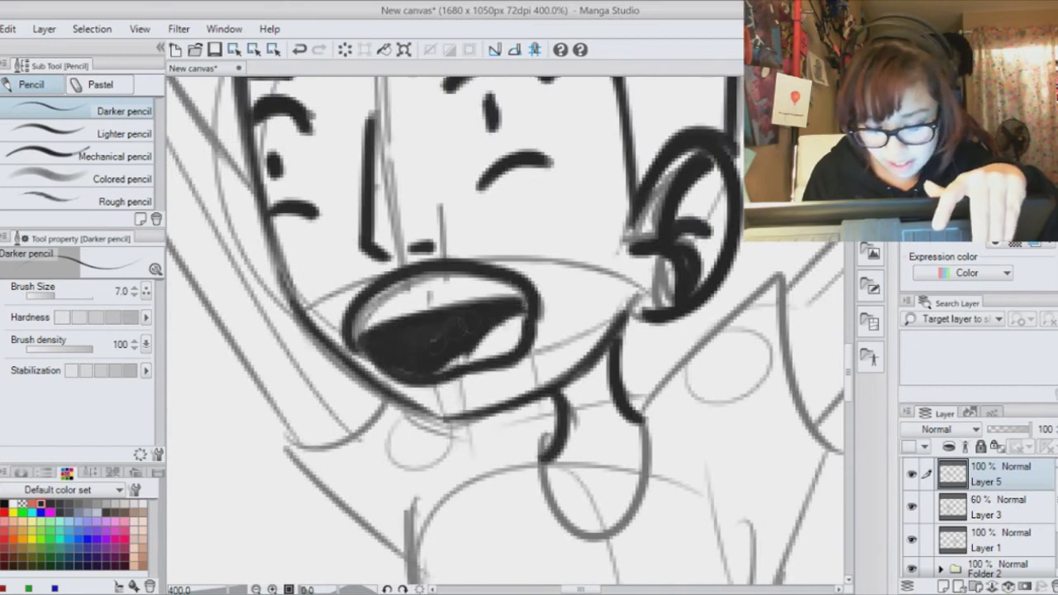
{"action": "left_click_drag", "start_coordinate": [434, 372], "coordinate": [471, 322]}
- Ink the slanted word "NOPE" beside the second figure's ear
{"action": "key", "text": "ctrl+minus"}
{"action": "mouse_move", "coordinate": [672, 246]}
{"action": "left_mouse_down"}
{"action": "mouse_move", "coordinate": [685, 205]}
{"action": "mouse_move", "coordinate": [693, 208]}
{"action": "left_mouse_up"}
{"action": "left_click_drag", "start_coordinate": [707, 197], "coordinate": [721, 230]}
{"action": "left_click_drag", "start_coordinate": [704, 199], "coordinate": [713, 211]}
{"action": "mouse_move", "coordinate": [721, 179]}
{"action": "left_mouse_down"}
{"action": "mouse_move", "coordinate": [731, 203]}
{"action": "mouse_move", "coordinate": [736, 173]}
{"action": "left_mouse_up"}
{"action": "left_click_drag", "start_coordinate": [728, 198], "coordinate": [743, 189]}
- Ink the second figure's shirt, tracing the near shoulder, sleeve opening, both sides and flared hem
{"action": "mouse_move", "coordinate": [661, 372]}
{"action": "left_mouse_down"}
{"action": "mouse_move", "coordinate": [455, 279]}
{"action": "mouse_move", "coordinate": [492, 277]}
{"action": "mouse_move", "coordinate": [548, 199]}
{"action": "left_mouse_up"}
{"action": "left_click_drag", "start_coordinate": [498, 223], "coordinate": [568, 153]}
{"action": "left_click_drag", "start_coordinate": [568, 154], "coordinate": [595, 244]}
{"action": "left_click_drag", "start_coordinate": [593, 235], "coordinate": [549, 361]}
{"action": "left_click_drag", "start_coordinate": [553, 278], "coordinate": [513, 451]}
{"action": "left_click_drag", "start_coordinate": [514, 450], "coordinate": [536, 500]}
{"action": "left_click_drag", "start_coordinate": [381, 264], "coordinate": [366, 460]}
{"action": "mouse_move", "coordinate": [366, 460]}
{"action": "left_mouse_down"}
{"action": "mouse_move", "coordinate": [541, 504]}
{"action": "mouse_move", "coordinate": [403, 488]}
{"action": "left_mouse_up"}
{"action": "key", "text": "ctrl+z"}
{"action": "left_click_drag", "start_coordinate": [612, 174], "coordinate": [351, 530]}
- Letter "IF YOU LOVE ME" in large capitals above the masked figure's dialogue
{"action": "key", "text": "ctrl+minus"}
{"action": "key", "text": "ctrl+minus"}
{"action": "key", "text": "ctrl+minus"}
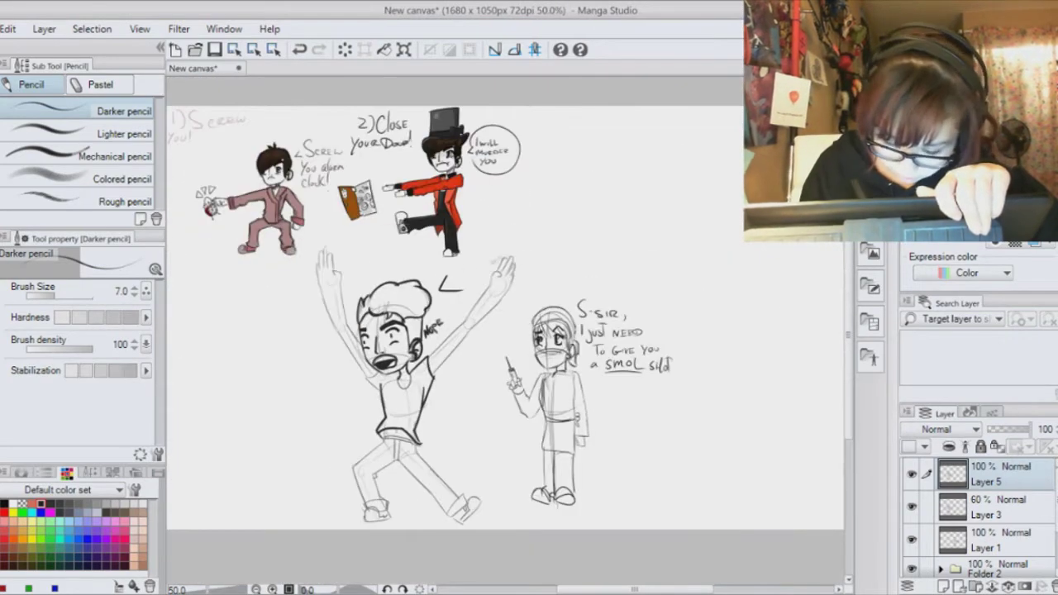
{"action": "left_click_drag", "start_coordinate": [539, 205], "coordinate": [520, 262]}
{"action": "left_click_drag", "start_coordinate": [549, 218], "coordinate": [550, 220]}
{"action": "left_click_drag", "start_coordinate": [569, 218], "coordinate": [589, 241]}
{"action": "mouse_move", "coordinate": [612, 188]}
{"action": "left_mouse_down"}
{"action": "mouse_move", "coordinate": [632, 256]}
{"action": "mouse_move", "coordinate": [641, 234]}
{"action": "left_mouse_up"}
{"action": "left_click_drag", "start_coordinate": [650, 229], "coordinate": [670, 226]}
{"action": "left_click_drag", "start_coordinate": [678, 226], "coordinate": [699, 247]}
{"action": "left_click_drag", "start_coordinate": [722, 245], "coordinate": [743, 220]}
- Letter "LET ME GOOOOO!" beneath the first line of the fleeing figure's speech
{"action": "left_click_drag", "start_coordinate": [661, 289], "coordinate": [690, 288]}
{"action": "left_click_drag", "start_coordinate": [707, 273], "coordinate": [710, 290]}
{"action": "mouse_move", "coordinate": [743, 271]}
{"action": "left_mouse_down"}
{"action": "mouse_move", "coordinate": [736, 281]}
{"action": "mouse_move", "coordinate": [770, 282]}
{"action": "left_mouse_up"}
{"action": "left_click_drag", "start_coordinate": [703, 316], "coordinate": [704, 317]}
{"action": "left_click_drag", "start_coordinate": [814, 285], "coordinate": [816, 287]}
{"action": "left_click_drag", "start_coordinate": [815, 314], "coordinate": [813, 348]}
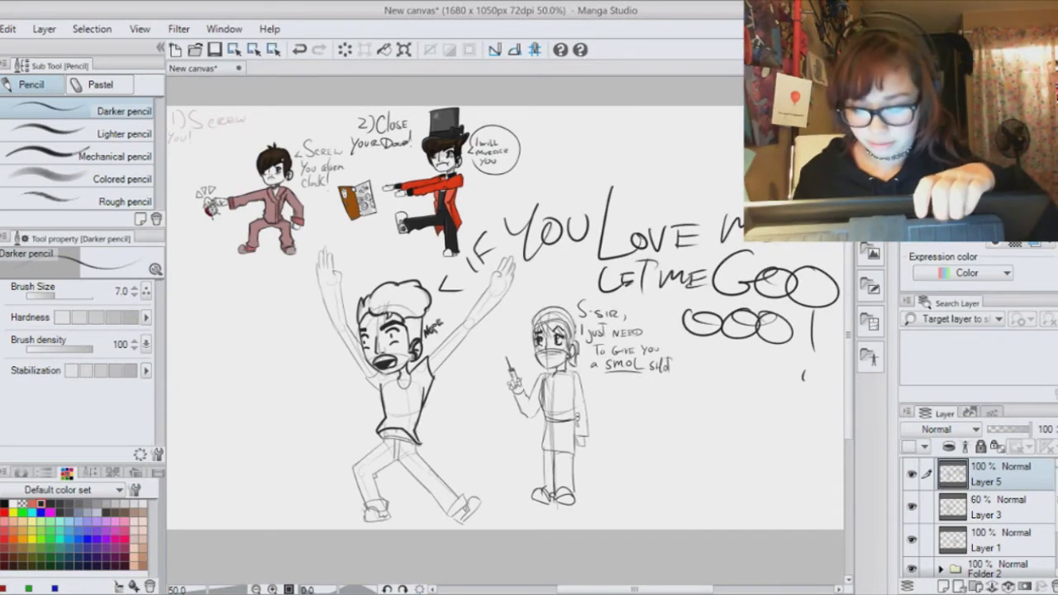
- Ink the fly of the second figure's trousers below the waistband
{"action": "scroll", "coordinate": [301, 517], "scroll_direction": "up", "scroll_amount": 4}
{"action": "left_click_drag", "start_coordinate": [687, 167], "coordinate": [687, 178]}
{"action": "mouse_move", "coordinate": [640, 197]}
{"action": "left_mouse_down"}
{"action": "mouse_move", "coordinate": [742, 209]}
{"action": "mouse_move", "coordinate": [743, 228]}
{"action": "left_mouse_up"}
{"action": "left_click", "coordinate": [303, 50]}
{"action": "left_click_drag", "start_coordinate": [680, 206], "coordinate": [678, 302]}
{"action": "left_click_drag", "start_coordinate": [699, 209], "coordinate": [707, 304]}
- Ink the bent leg's outer and inner edges down to the trouser cuff
{"action": "mouse_move", "coordinate": [636, 216]}
{"action": "left_mouse_down"}
{"action": "mouse_move", "coordinate": [510, 321]}
{"action": "mouse_move", "coordinate": [562, 460]}
{"action": "left_mouse_up"}
{"action": "mouse_move", "coordinate": [556, 460]}
{"action": "left_mouse_down"}
{"action": "mouse_move", "coordinate": [656, 454]}
{"action": "mouse_move", "coordinate": [614, 496]}
{"action": "left_mouse_up"}
{"action": "mouse_move", "coordinate": [677, 296]}
{"action": "left_mouse_down"}
{"action": "mouse_move", "coordinate": [591, 347]}
{"action": "mouse_move", "coordinate": [622, 438]}
{"action": "left_mouse_up"}
{"action": "left_click_drag", "start_coordinate": [622, 439], "coordinate": [527, 459]}
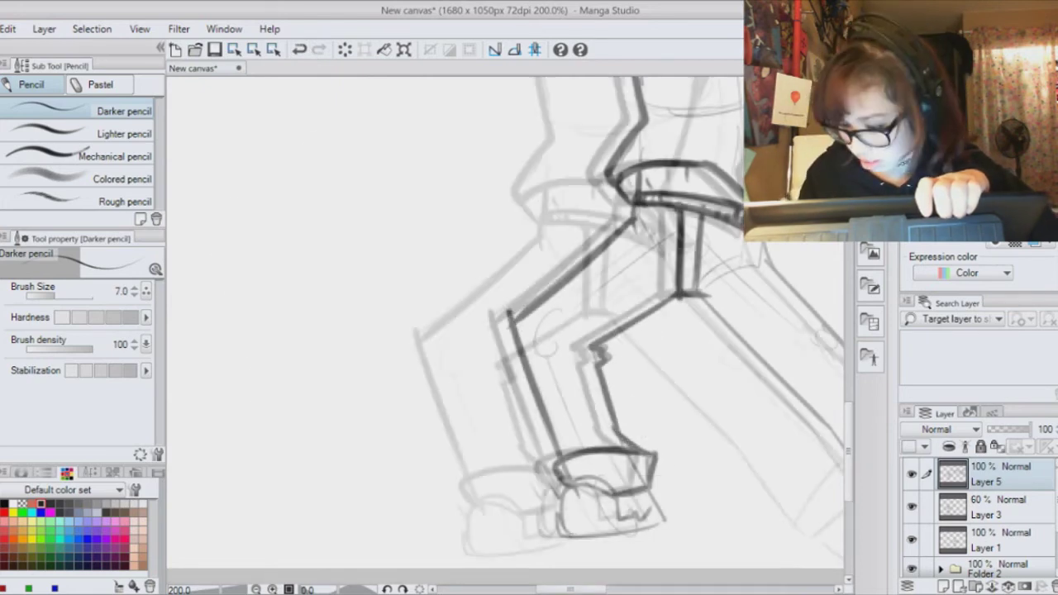
- Ink the fleeing figure's outstretched leg from hip to cuff, including the trouser cuff and the shoe
{"action": "left_click_drag", "start_coordinate": [678, 295], "coordinate": [379, 203]}
{"action": "left_click_drag", "start_coordinate": [459, 134], "coordinate": [478, 175]}
{"action": "left_click_drag", "start_coordinate": [405, 204], "coordinate": [531, 332]}
{"action": "left_click_drag", "start_coordinate": [526, 326], "coordinate": [590, 410]}
{"action": "left_click_drag", "start_coordinate": [466, 164], "coordinate": [554, 263]}
{"action": "left_click_drag", "start_coordinate": [548, 241], "coordinate": [641, 335]}
{"action": "left_click_drag", "start_coordinate": [589, 409], "coordinate": [652, 333]}
{"action": "mouse_move", "coordinate": [671, 377]}
{"action": "left_mouse_down"}
{"action": "mouse_move", "coordinate": [610, 422]}
{"action": "mouse_move", "coordinate": [730, 364]}
{"action": "left_mouse_up"}
{"action": "left_click_drag", "start_coordinate": [592, 410], "coordinate": [627, 441]}
{"action": "left_click_drag", "start_coordinate": [728, 371], "coordinate": [655, 454]}
{"action": "left_click_drag", "start_coordinate": [612, 426], "coordinate": [655, 453]}
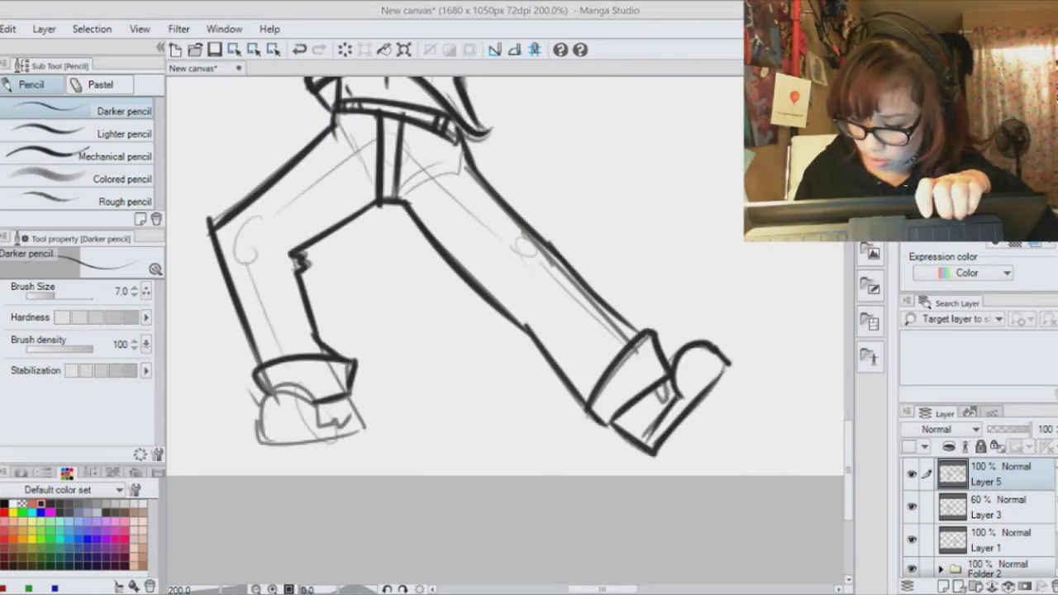
- Ink the fleeing figure's raised arm beside the "NOPE" lettering, from the sleeve up to the hand
{"action": "mouse_move", "coordinate": [413, 166]}
{"action": "left_mouse_down"}
{"action": "mouse_move", "coordinate": [585, 315]}
{"action": "mouse_move", "coordinate": [553, 500]}
{"action": "left_mouse_up"}
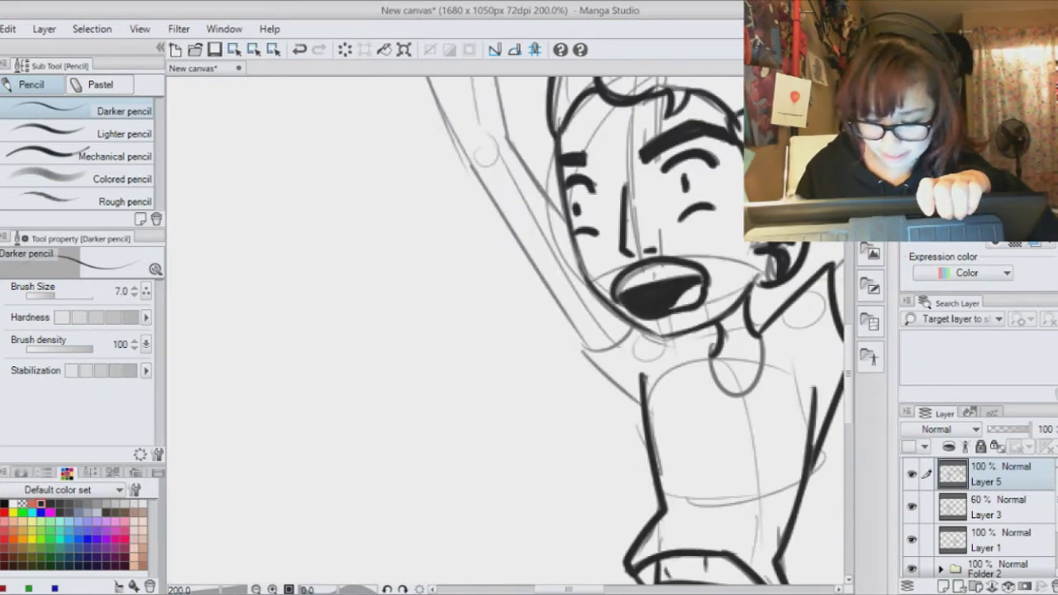
{"action": "left_click_drag", "start_coordinate": [628, 248], "coordinate": [302, 411]}
{"action": "left_click_drag", "start_coordinate": [523, 425], "coordinate": [672, 286]}
{"action": "left_click", "coordinate": [304, 51]}
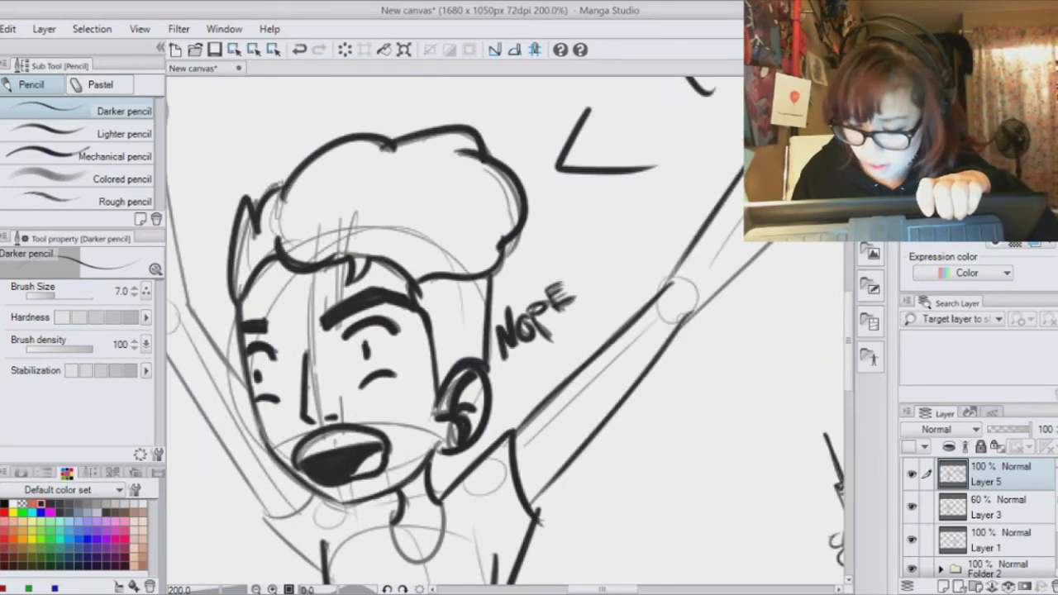
{"action": "left_click", "coordinate": [299, 50]}
{"action": "mouse_move", "coordinate": [683, 320]}
{"action": "left_mouse_down"}
{"action": "mouse_move", "coordinate": [779, 241]}
{"action": "mouse_move", "coordinate": [814, 192]}
{"action": "left_mouse_up"}
{"action": "left_click_drag", "start_coordinate": [596, 240], "coordinate": [501, 444]}
{"action": "mouse_move", "coordinate": [669, 347]}
{"action": "left_mouse_down"}
{"action": "mouse_move", "coordinate": [713, 316]}
{"action": "mouse_move", "coordinate": [734, 246]}
{"action": "left_mouse_up"}
{"action": "mouse_move", "coordinate": [754, 249]}
{"action": "left_mouse_down"}
{"action": "mouse_move", "coordinate": [732, 306]}
{"action": "mouse_move", "coordinate": [770, 264]}
{"action": "left_mouse_up"}
{"action": "left_click_drag", "start_coordinate": [762, 307], "coordinate": [704, 410]}
- Ink the fleeing figure's other raised arm from the hand down to the shirt sleeve
{"action": "left_click_drag", "start_coordinate": [281, 496], "coordinate": [735, 207]}
{"action": "left_click_drag", "start_coordinate": [653, 408], "coordinate": [667, 474]}
{"action": "mouse_move", "coordinate": [494, 246]}
{"action": "left_mouse_down"}
{"action": "mouse_move", "coordinate": [679, 205]}
{"action": "mouse_move", "coordinate": [784, 378]}
{"action": "left_mouse_up"}
{"action": "left_click", "coordinate": [299, 50]}
{"action": "left_click_drag", "start_coordinate": [675, 197], "coordinate": [792, 386]}
{"action": "left_click_drag", "start_coordinate": [712, 176], "coordinate": [778, 267]}
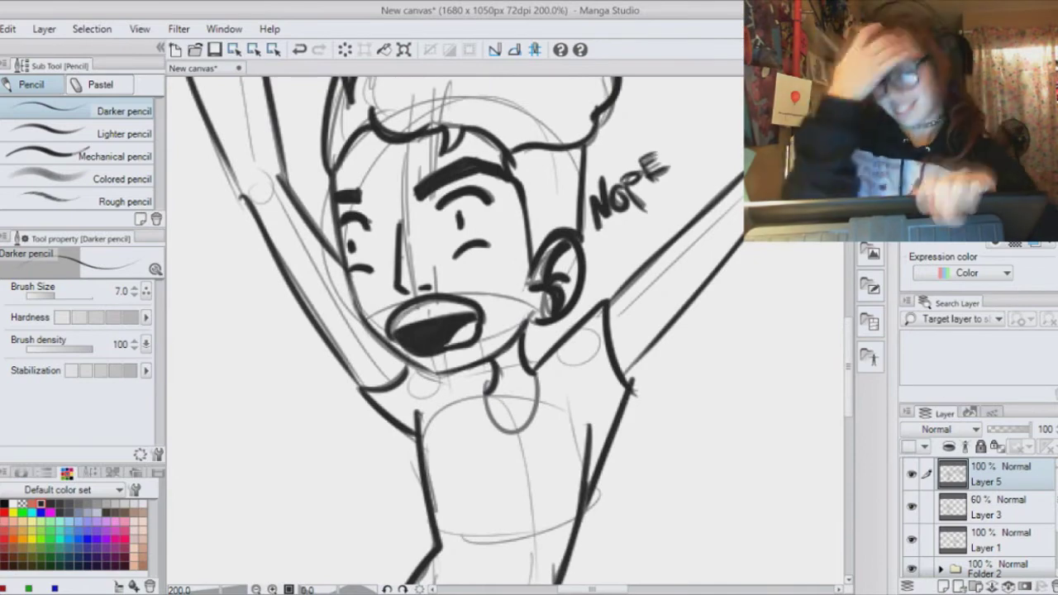
- Darken the side panel of the outstretched leg's shoe and hide the Layer 3 sketch
{"action": "scroll", "coordinate": [441, 239], "scroll_direction": "up", "scroll_amount": 2}
{"action": "left_click_drag", "start_coordinate": [529, 496], "coordinate": [537, 184]}
{"action": "left_click_drag", "start_coordinate": [544, 235], "coordinate": [643, 195]}
{"action": "left_click", "coordinate": [299, 49]}
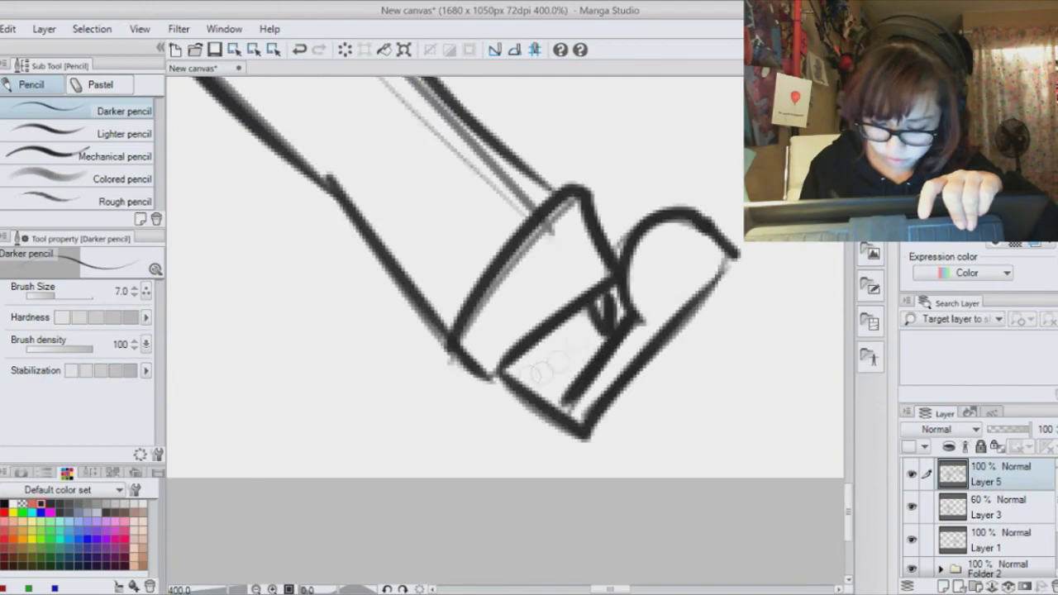
{"action": "mouse_move", "coordinate": [579, 327]}
{"action": "left_mouse_down"}
{"action": "mouse_move", "coordinate": [517, 385]}
{"action": "mouse_move", "coordinate": [508, 377]}
{"action": "left_mouse_up"}
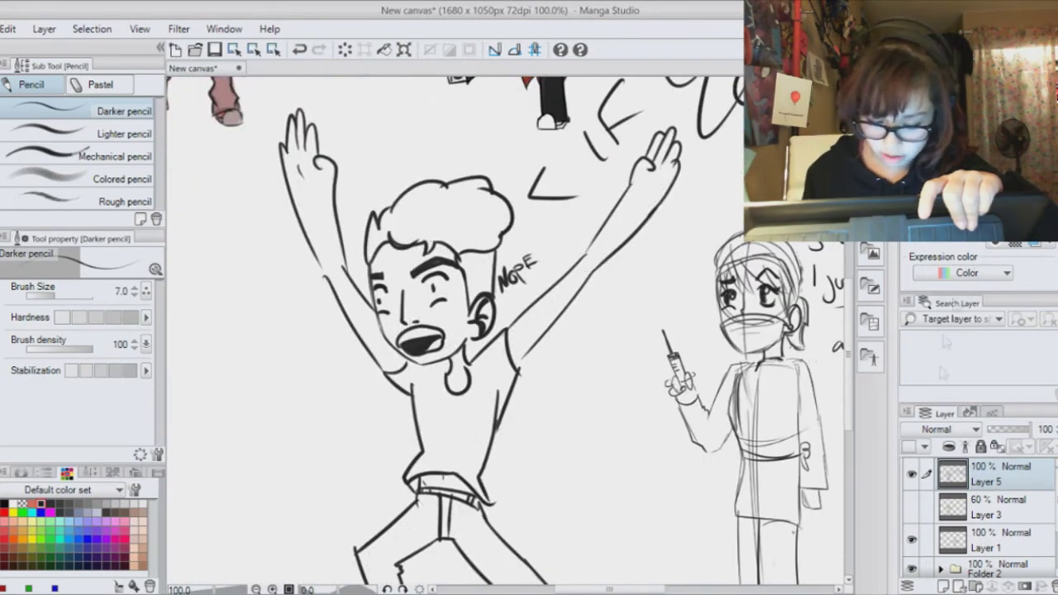
- Add fine detail lines to the fleeing figure's hair with the pencil at brush size 4
{"action": "key", "text": "ctrl+plus"}
{"action": "left_click_drag", "start_coordinate": [507, 203], "coordinate": [522, 293]}
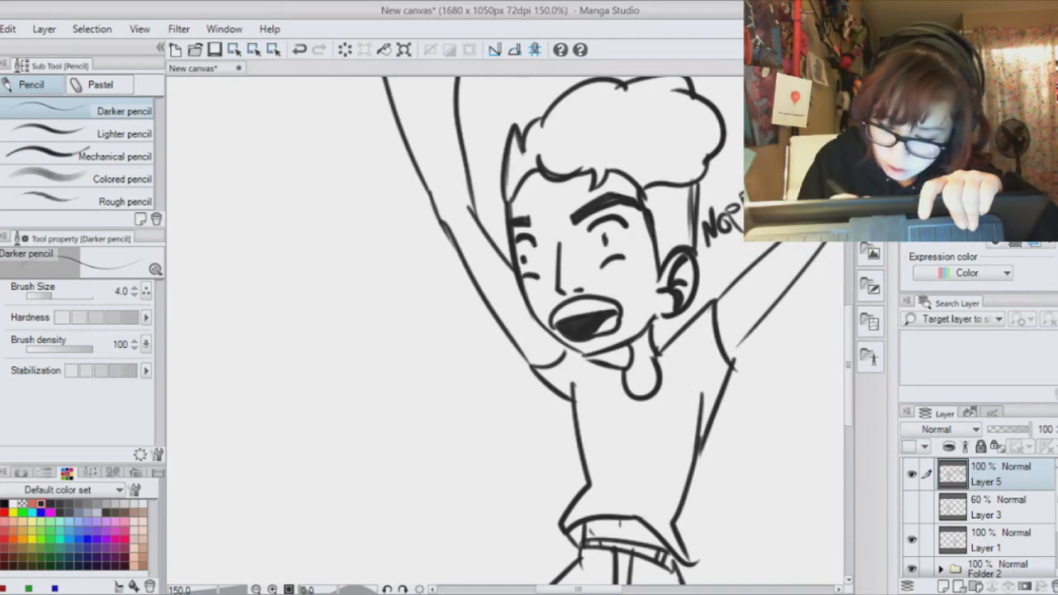
{"action": "left_click_drag", "start_coordinate": [595, 273], "coordinate": [411, 396]}
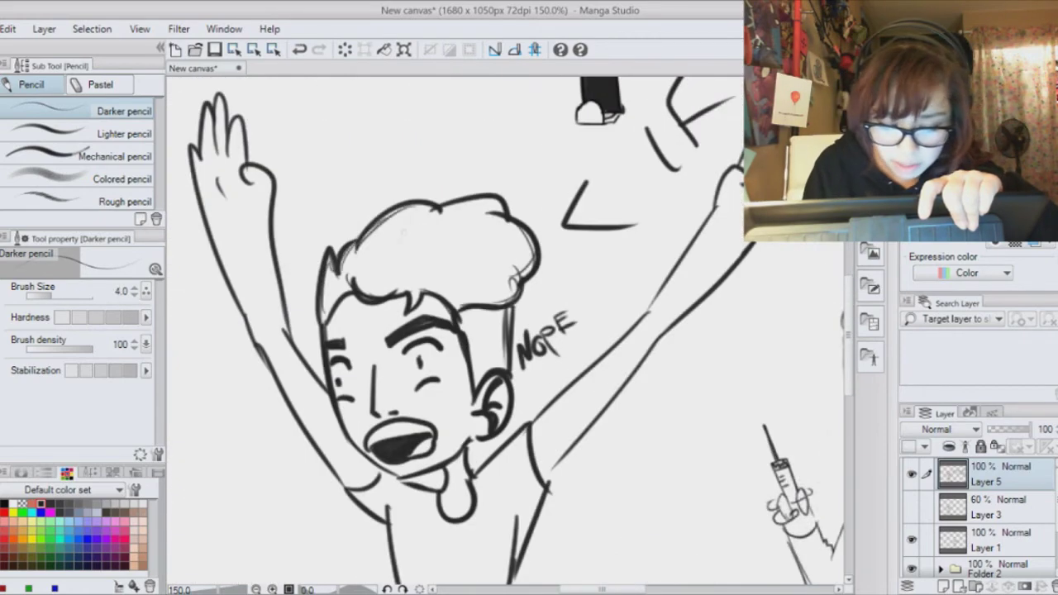
{"action": "left_click_drag", "start_coordinate": [415, 390], "coordinate": [438, 381]}
{"action": "scroll", "coordinate": [506, 331], "scroll_direction": "down", "scroll_amount": 3}
{"action": "left_click_drag", "start_coordinate": [376, 209], "coordinate": [373, 251]}
{"action": "scroll", "coordinate": [403, 499], "scroll_direction": "down", "scroll_amount": 5}
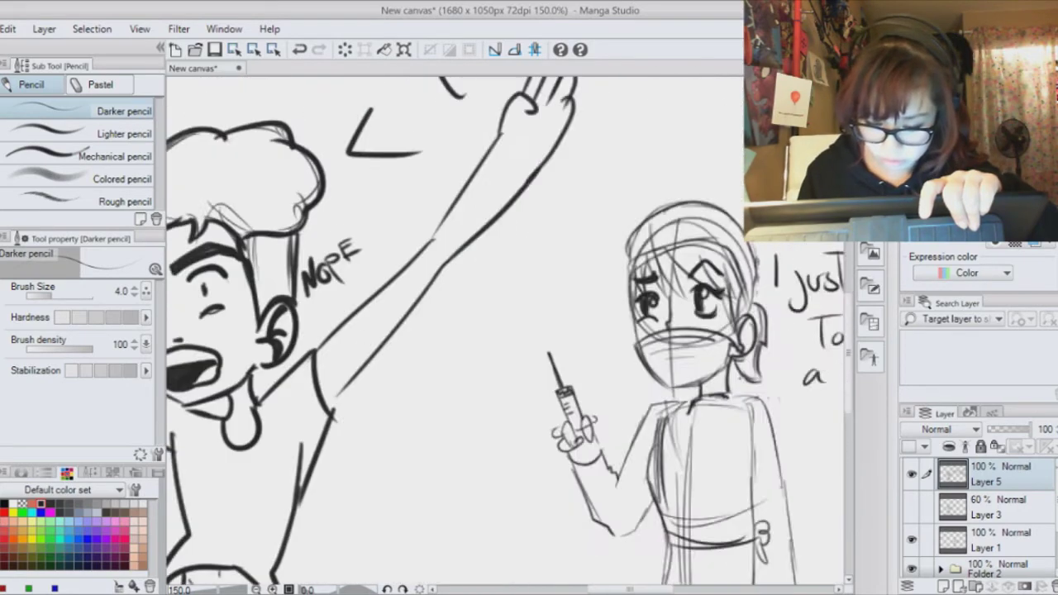
- On a new layer, ink the masked figure's face at brush size 6, fading the Layer 1 sketch to 45% opacity
{"action": "left_click", "coordinate": [135, 288]}
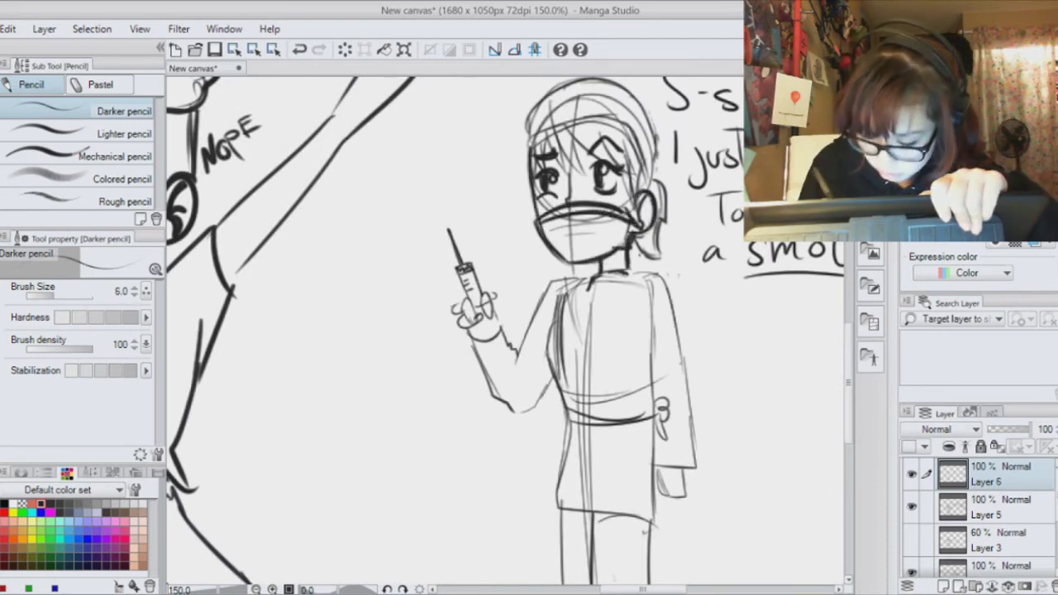
{"action": "left_click_drag", "start_coordinate": [600, 167], "coordinate": [612, 187]}
{"action": "left_click", "coordinate": [1002, 568]}
{"action": "left_click_drag", "start_coordinate": [1019, 430], "coordinate": [1007, 430]}
{"action": "scroll", "coordinate": [1026, 496], "scroll_direction": "up", "scroll_amount": 2}
{"action": "left_click", "coordinate": [1001, 474]}
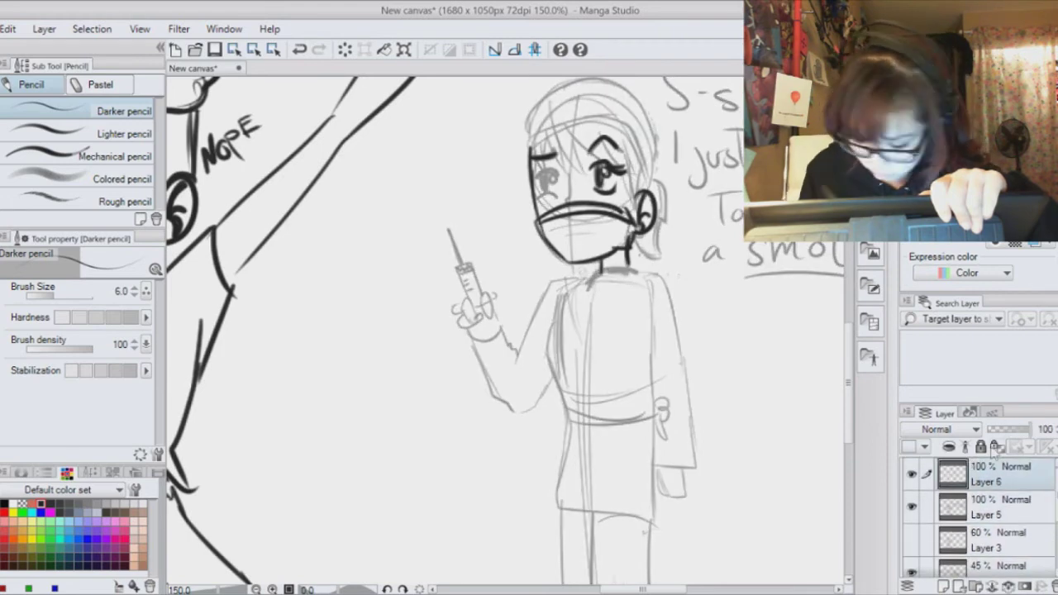
- Ink the masked figure's tunic, with its side edges, knotted waist tie and curved hem
{"action": "left_click_drag", "start_coordinate": [640, 275], "coordinate": [650, 364]}
{"action": "mouse_move", "coordinate": [592, 280]}
{"action": "left_mouse_down"}
{"action": "mouse_move", "coordinate": [562, 382]}
{"action": "mouse_move", "coordinate": [552, 505]}
{"action": "left_mouse_up"}
{"action": "left_click_drag", "start_coordinate": [553, 505], "coordinate": [610, 517]}
{"action": "left_click_drag", "start_coordinate": [568, 413], "coordinate": [662, 410]}
{"action": "left_click_drag", "start_coordinate": [657, 404], "coordinate": [666, 447]}
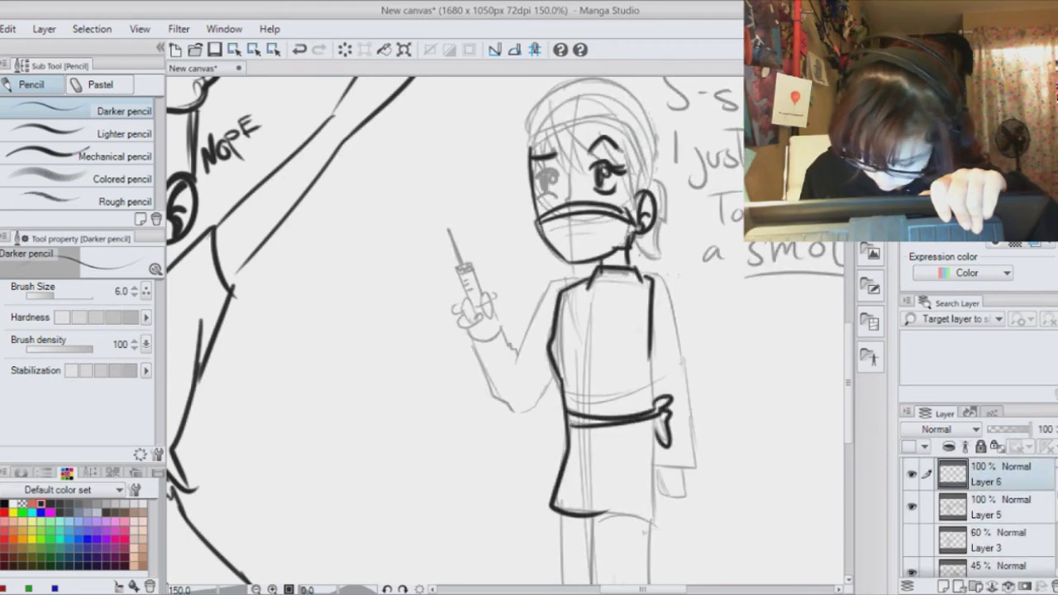
{"action": "left_click_drag", "start_coordinate": [649, 355], "coordinate": [650, 529]}
{"action": "left_click_drag", "start_coordinate": [592, 518], "coordinate": [651, 535]}
- Ink the masked figure's two sleeves, the syringe and the gloved hand holding it
{"action": "mouse_move", "coordinate": [589, 276]}
{"action": "left_mouse_down"}
{"action": "mouse_move", "coordinate": [513, 357]}
{"action": "mouse_move", "coordinate": [505, 336]}
{"action": "left_mouse_up"}
{"action": "mouse_move", "coordinate": [475, 341]}
{"action": "left_mouse_down"}
{"action": "mouse_move", "coordinate": [517, 422]}
{"action": "mouse_move", "coordinate": [554, 372]}
{"action": "left_mouse_up"}
{"action": "mouse_move", "coordinate": [649, 277]}
{"action": "left_mouse_down"}
{"action": "mouse_move", "coordinate": [698, 471]}
{"action": "mouse_move", "coordinate": [683, 506]}
{"action": "left_mouse_up"}
{"action": "left_click_drag", "start_coordinate": [530, 430], "coordinate": [655, 192]}
{"action": "left_click_drag", "start_coordinate": [579, 249], "coordinate": [565, 429]}
{"action": "mouse_move", "coordinate": [573, 247]}
{"action": "left_mouse_down"}
{"action": "mouse_move", "coordinate": [572, 257]}
{"action": "mouse_move", "coordinate": [589, 246]}
{"action": "left_mouse_up"}
{"action": "left_click_drag", "start_coordinate": [602, 234], "coordinate": [609, 243]}
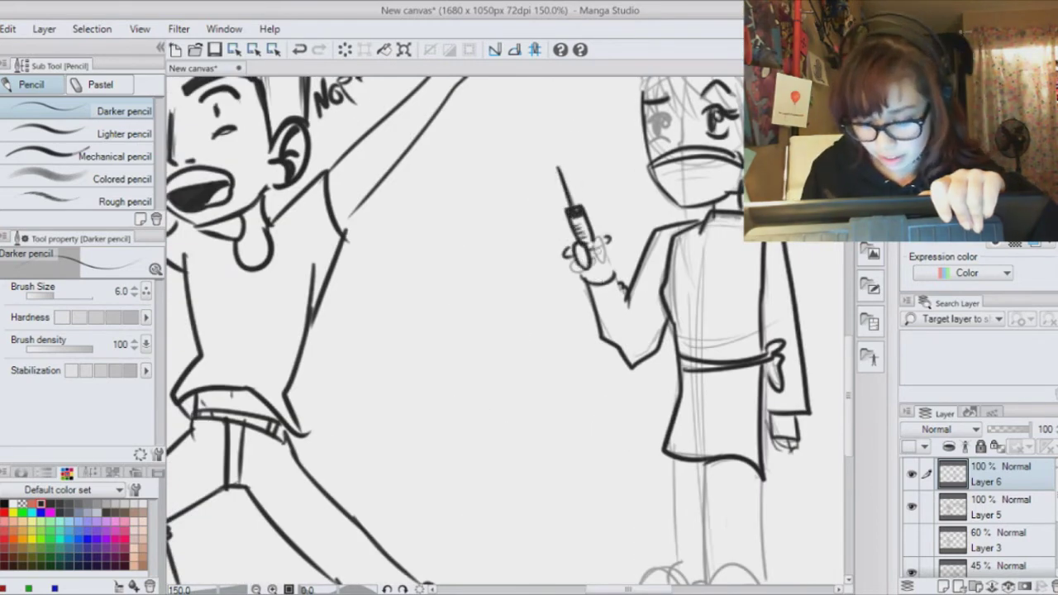
{"action": "key", "text": "ctrl+plus"}
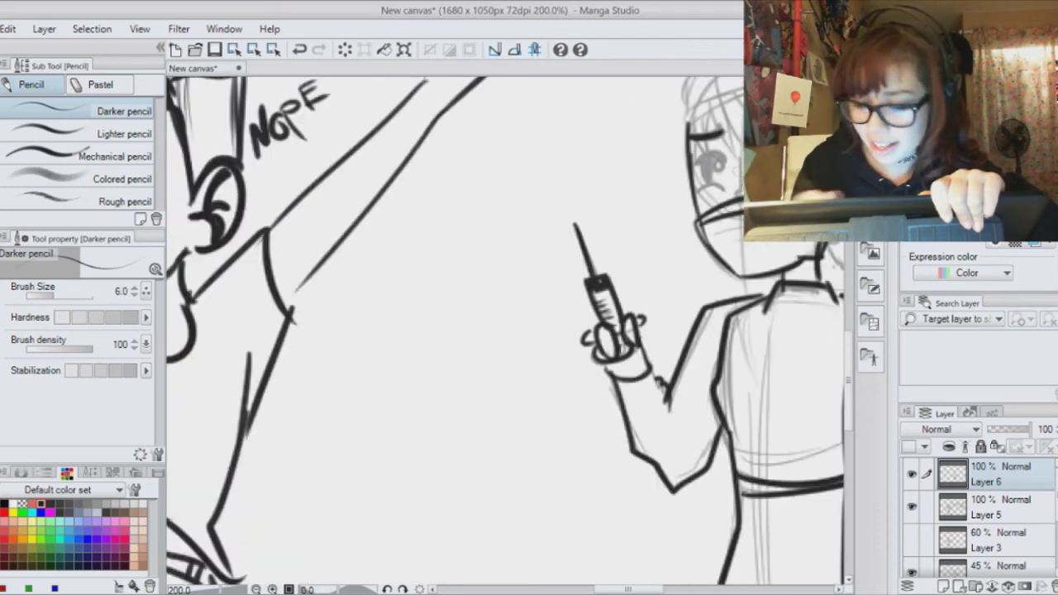
- Ink the masked figure's surgical cap with its curved brim and rounded top
{"action": "left_click_drag", "start_coordinate": [628, 273], "coordinate": [515, 478]}
{"action": "mouse_move", "coordinate": [570, 332]}
{"action": "left_mouse_down"}
{"action": "mouse_move", "coordinate": [645, 299]}
{"action": "mouse_move", "coordinate": [698, 306]}
{"action": "mouse_move", "coordinate": [727, 384]}
{"action": "left_mouse_up"}
{"action": "mouse_move", "coordinate": [570, 320]}
{"action": "left_mouse_down"}
{"action": "mouse_move", "coordinate": [674, 288]}
{"action": "mouse_move", "coordinate": [738, 383]}
{"action": "left_mouse_up"}
{"action": "mouse_move", "coordinate": [572, 318]}
{"action": "left_mouse_down"}
{"action": "mouse_move", "coordinate": [573, 296]}
{"action": "mouse_move", "coordinate": [639, 264]}
{"action": "left_mouse_up"}
{"action": "left_click_drag", "start_coordinate": [579, 277], "coordinate": [737, 343]}
- Ink the masked figure's fringe, side hair and short ponytail behind the ear
{"action": "left_click_drag", "start_coordinate": [593, 321], "coordinate": [609, 356]}
{"action": "left_click_drag", "start_coordinate": [609, 315], "coordinate": [622, 377]}
{"action": "left_click_drag", "start_coordinate": [614, 312], "coordinate": [649, 364]}
{"action": "left_click_drag", "start_coordinate": [643, 304], "coordinate": [673, 356]}
{"action": "left_click_drag", "start_coordinate": [672, 318], "coordinate": [715, 405]}
{"action": "left_click_drag", "start_coordinate": [711, 338], "coordinate": [718, 405]}
{"action": "left_click_drag", "start_coordinate": [743, 372], "coordinate": [754, 472]}
{"action": "left_click_drag", "start_coordinate": [718, 430], "coordinate": [752, 480]}
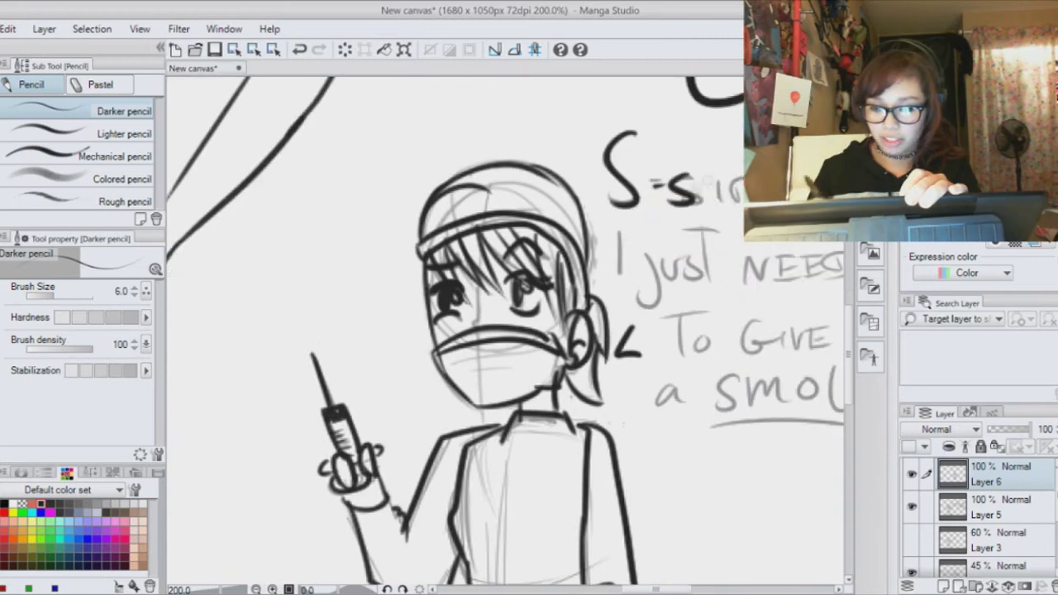
- Ink the dialogue words "I JUST NEED TO GIVE" over the sketched lettering beside the masked figure
{"action": "left_click_drag", "start_coordinate": [620, 238], "coordinate": [624, 286]}
{"action": "left_click_drag", "start_coordinate": [642, 248], "coordinate": [633, 303]}
{"action": "left_click_drag", "start_coordinate": [655, 256], "coordinate": [695, 283]}
{"action": "mouse_move", "coordinate": [688, 223]}
{"action": "left_mouse_down"}
{"action": "mouse_move", "coordinate": [705, 285]}
{"action": "mouse_move", "coordinate": [745, 283]}
{"action": "left_mouse_up"}
{"action": "mouse_move", "coordinate": [748, 260]}
{"action": "left_mouse_down"}
{"action": "mouse_move", "coordinate": [774, 258]}
{"action": "mouse_move", "coordinate": [800, 280]}
{"action": "left_mouse_up"}
{"action": "mouse_move", "coordinate": [798, 281]}
{"action": "left_mouse_down"}
{"action": "mouse_move", "coordinate": [611, 245]}
{"action": "mouse_move", "coordinate": [635, 241]}
{"action": "left_mouse_up"}
{"action": "left_click_drag", "start_coordinate": [643, 208], "coordinate": [645, 242]}
{"action": "left_click_drag", "start_coordinate": [495, 280], "coordinate": [496, 319]}
{"action": "mouse_move", "coordinate": [479, 281]}
{"action": "left_mouse_down"}
{"action": "mouse_move", "coordinate": [524, 274]}
{"action": "mouse_move", "coordinate": [518, 299]}
{"action": "left_mouse_up"}
{"action": "left_click_drag", "start_coordinate": [577, 284], "coordinate": [572, 305]}
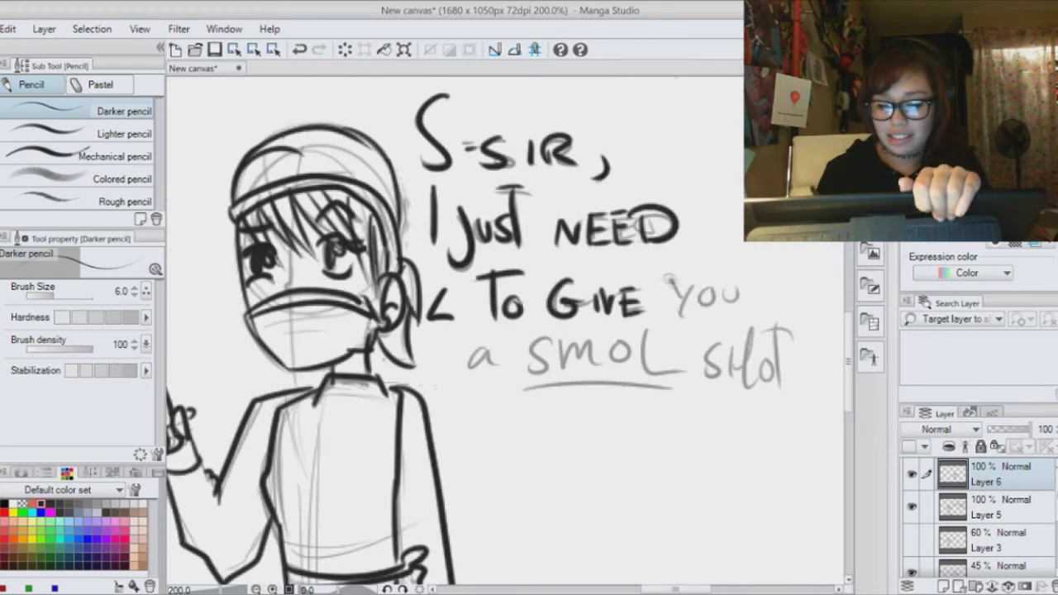
- Ink the closing dialogue words "YOU a SMOL SHOT" and underline "SMOL"
{"action": "left_click_drag", "start_coordinate": [670, 281], "coordinate": [738, 308]}
{"action": "left_click_drag", "start_coordinate": [491, 351], "coordinate": [490, 371]}
{"action": "left_click_drag", "start_coordinate": [548, 337], "coordinate": [529, 374]}
{"action": "left_click_drag", "start_coordinate": [556, 371], "coordinate": [627, 364]}
{"action": "left_click_drag", "start_coordinate": [529, 389], "coordinate": [674, 385]}
{"action": "mouse_move", "coordinate": [729, 346]}
{"action": "left_mouse_down"}
{"action": "mouse_move", "coordinate": [699, 380]}
{"action": "mouse_move", "coordinate": [774, 381]}
{"action": "left_mouse_up"}
{"action": "left_click_drag", "start_coordinate": [768, 326], "coordinate": [782, 347]}
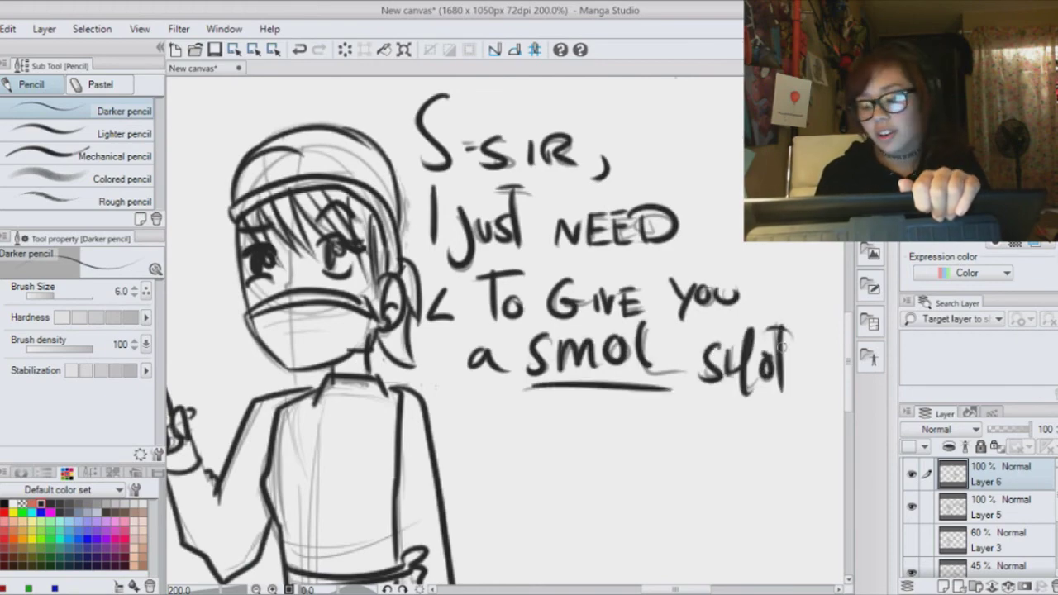
- Draw a rounded speech bubble around the masked figure's dialogue
{"action": "key", "text": "ctrl+minus"}
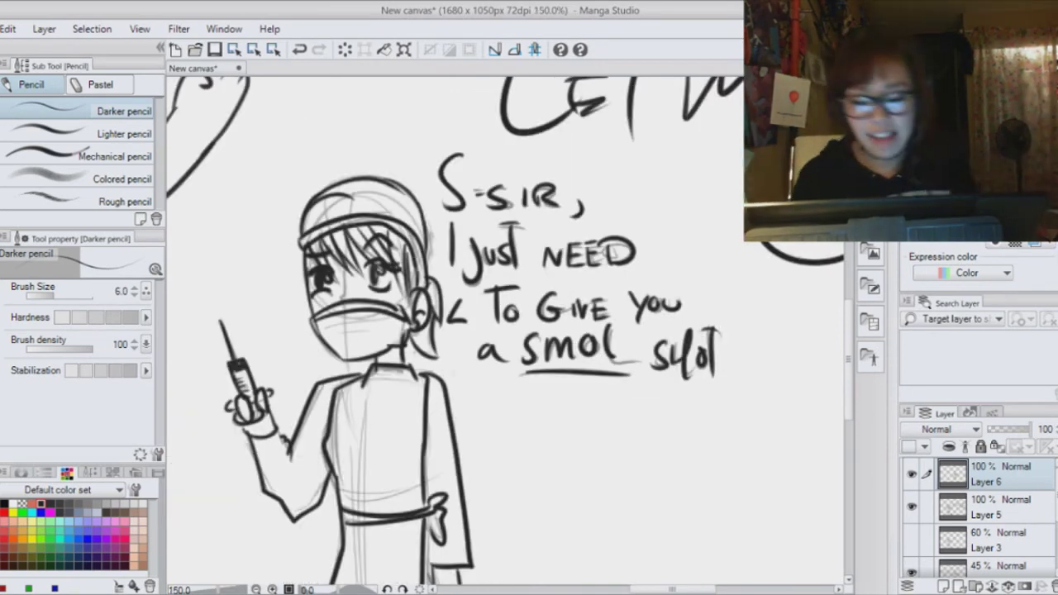
{"action": "left_click_drag", "start_coordinate": [460, 162], "coordinate": [488, 158]}
{"action": "key", "text": "ctrl+z"}
{"action": "mouse_move", "coordinate": [463, 388]}
{"action": "left_mouse_down"}
{"action": "mouse_move", "coordinate": [728, 331]}
{"action": "mouse_move", "coordinate": [438, 182]}
{"action": "left_mouse_up"}
- Ink the masked figure's legs and both rounded shoes beneath the tunic
{"action": "mouse_move", "coordinate": [499, 354]}
{"action": "left_mouse_down"}
{"action": "mouse_move", "coordinate": [506, 453]}
{"action": "mouse_move", "coordinate": [470, 496]}
{"action": "left_mouse_up"}
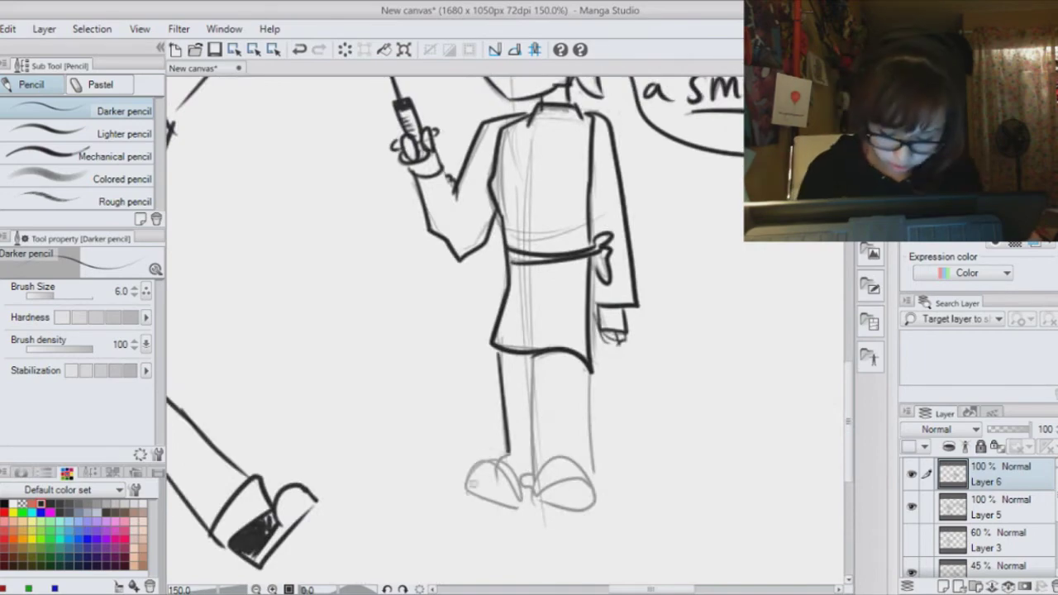
{"action": "left_click_drag", "start_coordinate": [529, 497], "coordinate": [605, 491]}
{"action": "left_click_drag", "start_coordinate": [493, 451], "coordinate": [526, 493]}
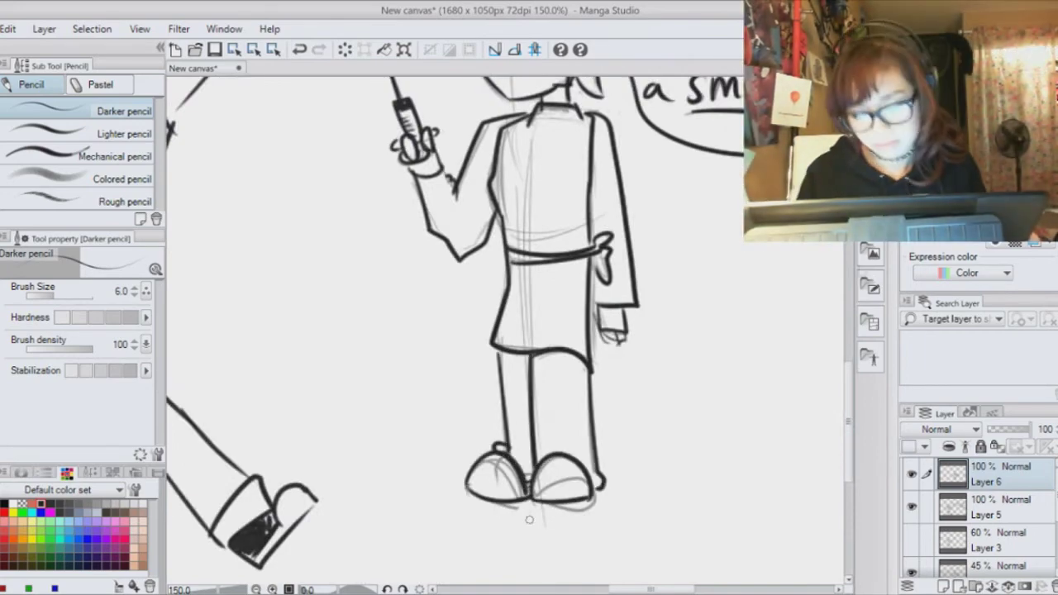
- Hide the faded Layer 1 sketch beneath the inked figures
{"action": "left_click_drag", "start_coordinate": [471, 273], "coordinate": [608, 434]}
{"action": "key", "text": "ctrl+minus"}
{"action": "key", "text": "ctrl+minus"}
{"action": "scroll", "coordinate": [984, 517], "scroll_direction": "down", "scroll_amount": 2}
{"action": "left_click", "coordinate": [988, 516]}
{"action": "left_click", "coordinate": [912, 516]}
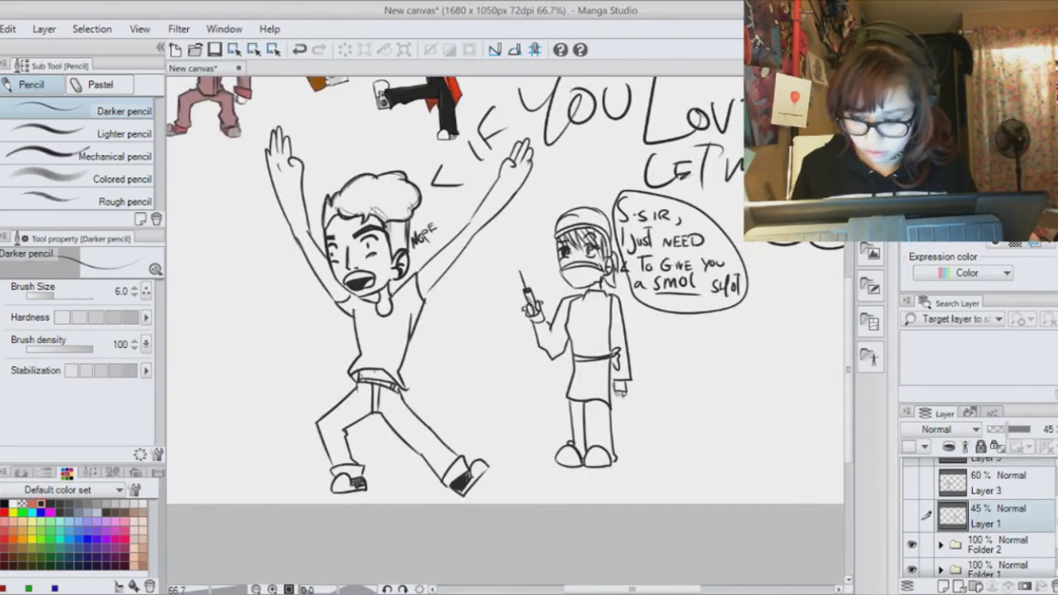
- Return to Layer 6 and add pleat lines to the masked figure's face mask
{"action": "key", "text": "ctrl+plus"}
{"action": "key", "text": "ctrl+plus"}
{"action": "scroll", "coordinate": [985, 517], "scroll_direction": "up", "scroll_amount": 2}
{"action": "left_click", "coordinate": [997, 475]}
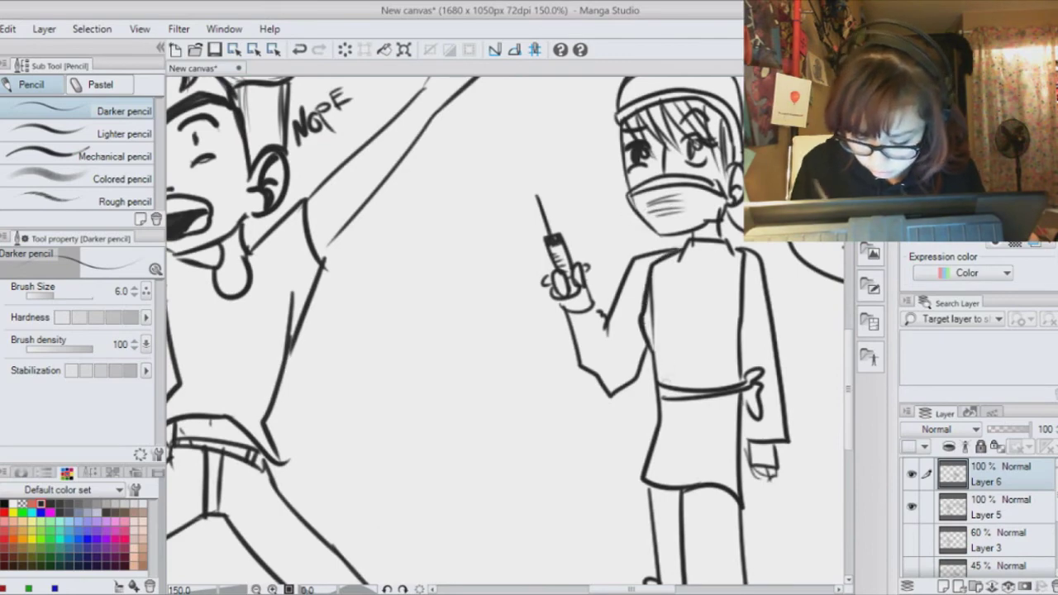
{"action": "key", "text": "ctrl+minus"}
{"action": "key", "text": "ctrl+minus"}
{"action": "key", "text": "ctrl+minus"}
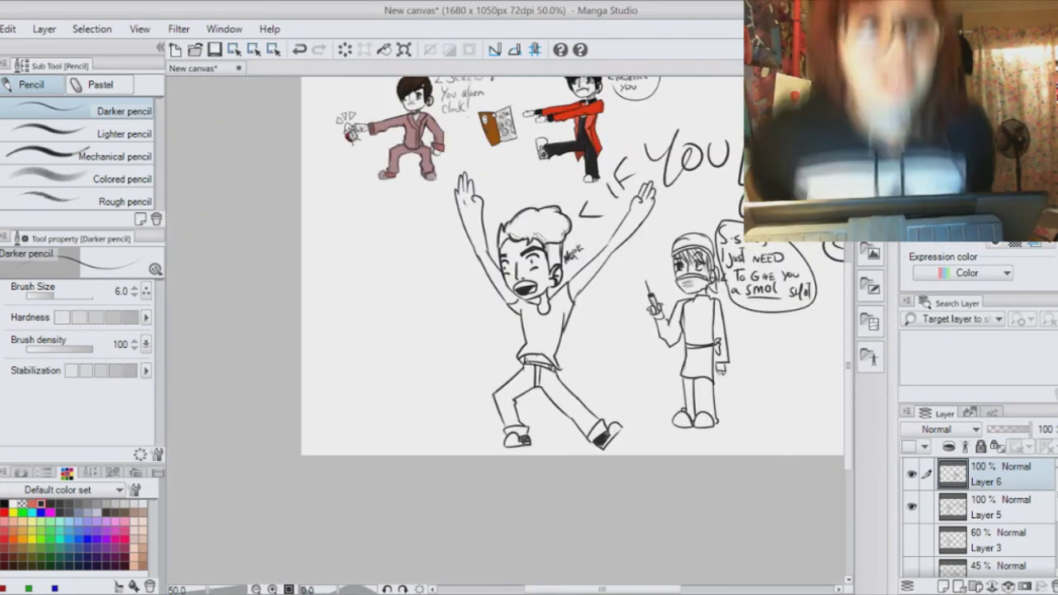
{"action": "key", "text": "ctrl+plus"}
{"action": "key", "text": "ctrl+plus"}
{"action": "left_click_drag", "start_coordinate": [546, 247], "coordinate": [515, 415]}
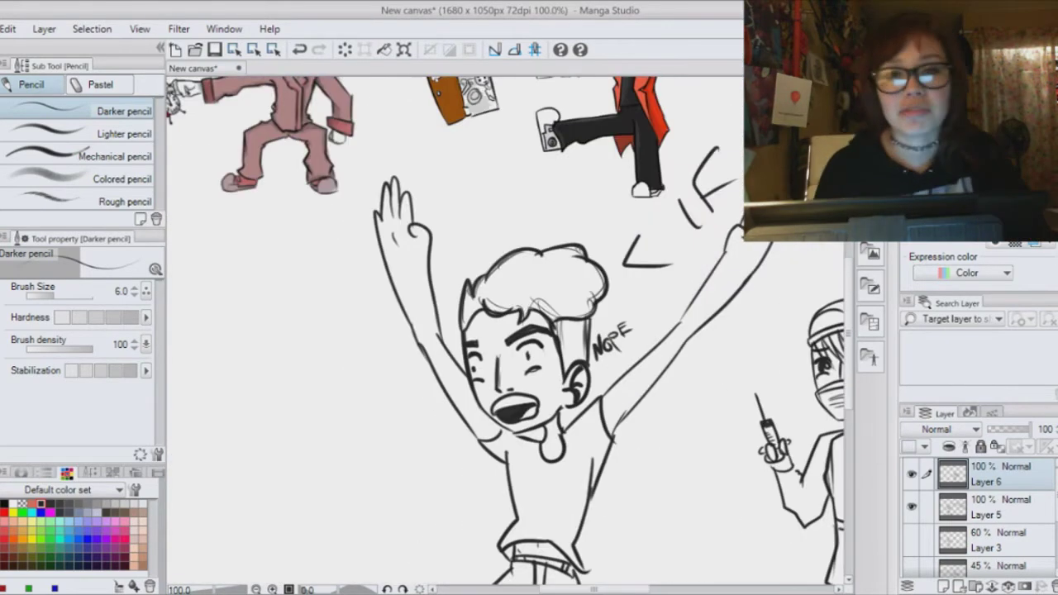
{"action": "key", "text": "ctrl+minus"}
{"action": "key", "text": "ctrl+minus"}
{"action": "key", "text": "ctrl+plus"}
{"action": "key", "text": "ctrl+plus"}
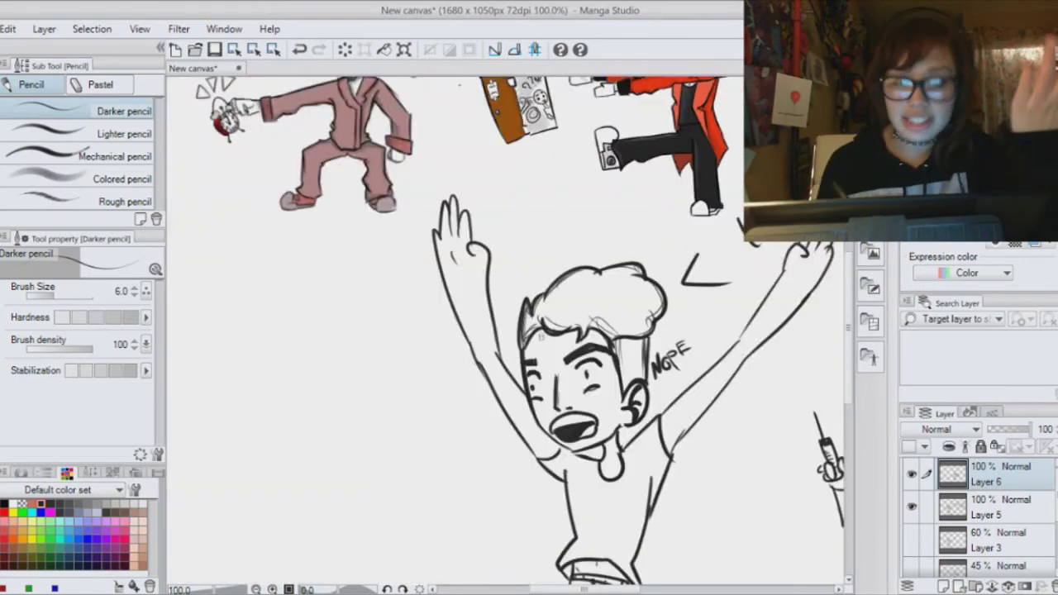
- On a new layer below the line art, paint the fleeing figure's hair dark grey with the Opaque watercolor brush
{"action": "left_click_drag", "start_coordinate": [703, 430], "coordinate": [227, 388]}
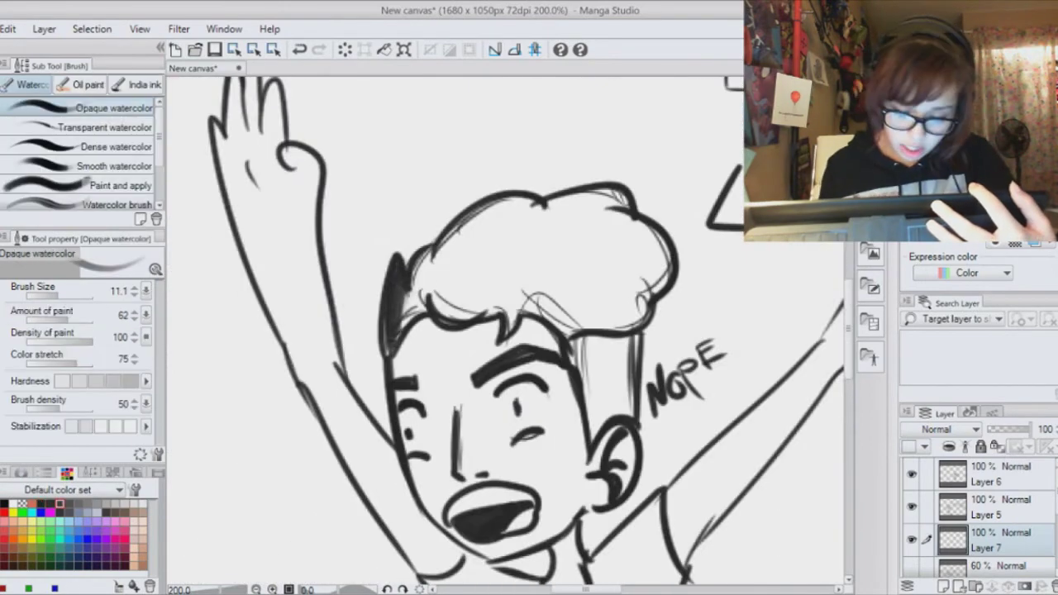
{"action": "mouse_move", "coordinate": [397, 339]}
{"action": "left_mouse_down"}
{"action": "mouse_move", "coordinate": [496, 215]}
{"action": "mouse_move", "coordinate": [529, 248]}
{"action": "mouse_move", "coordinate": [579, 198]}
{"action": "mouse_move", "coordinate": [529, 273]}
{"action": "mouse_move", "coordinate": [579, 207]}
{"action": "mouse_move", "coordinate": [595, 314]}
{"action": "mouse_move", "coordinate": [645, 265]}
{"action": "mouse_move", "coordinate": [661, 273]}
{"action": "mouse_move", "coordinate": [628, 227]}
{"action": "left_mouse_up"}
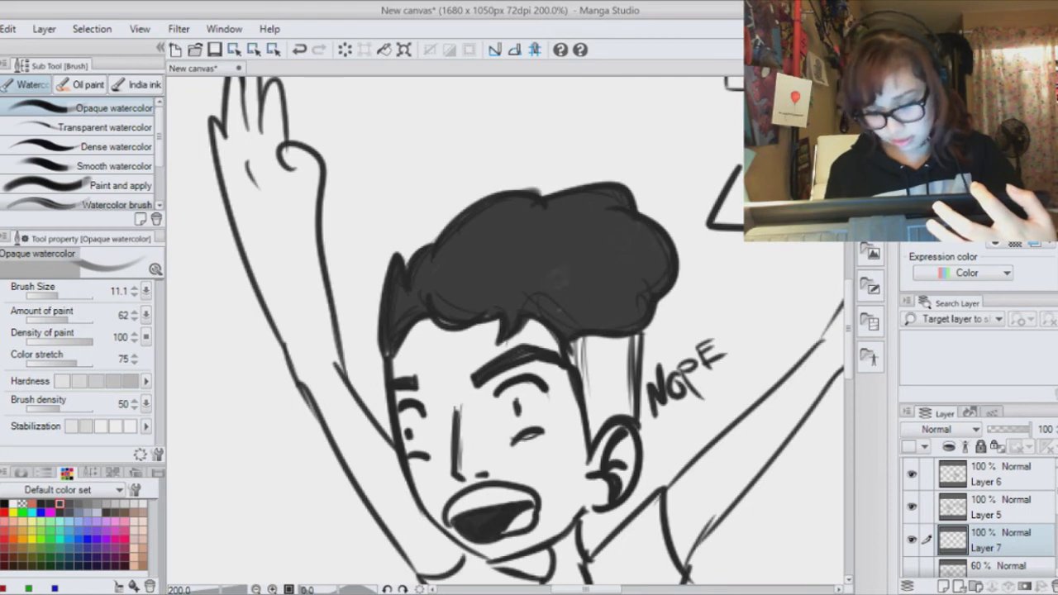
{"action": "mouse_move", "coordinate": [579, 340]}
{"action": "left_mouse_down"}
{"action": "mouse_move", "coordinate": [612, 422]}
{"action": "mouse_move", "coordinate": [633, 348]}
{"action": "left_mouse_up"}
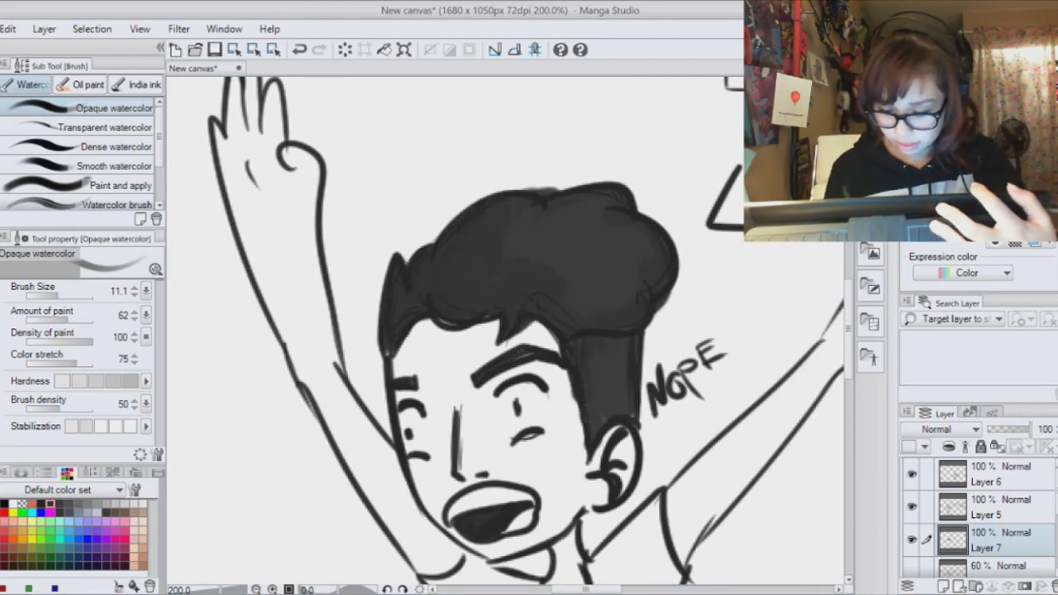
{"action": "left_click_drag", "start_coordinate": [624, 318], "coordinate": [657, 248]}
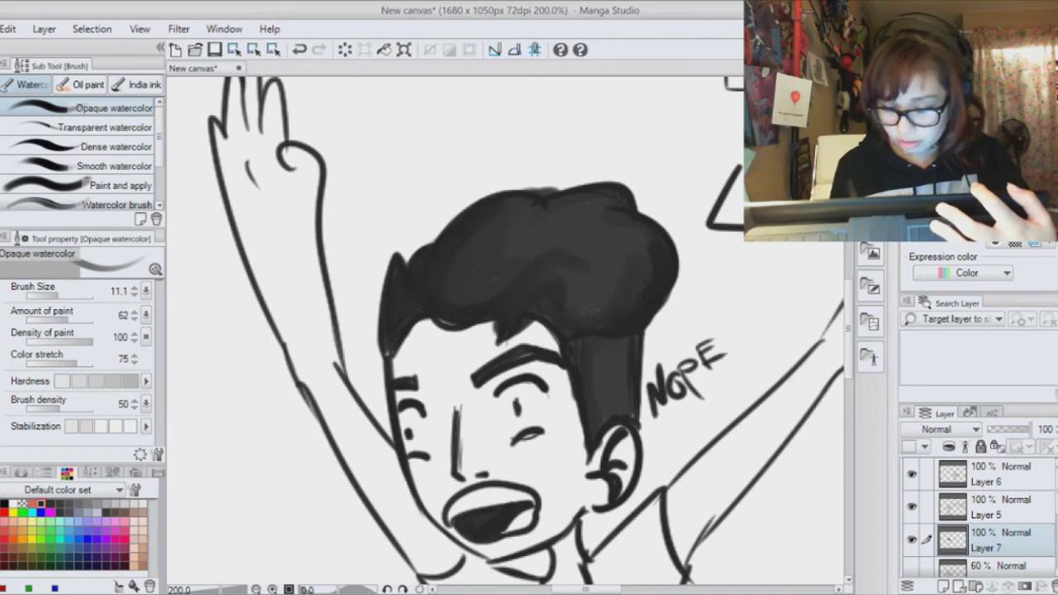
- Add lighter grey highlights to the fleeing figure's hair and grey shading on the neck under the chin
{"action": "key", "text": "ctrl+minus"}
{"action": "key", "text": "ctrl+minus"}
{"action": "left_click", "coordinate": [79, 504]}
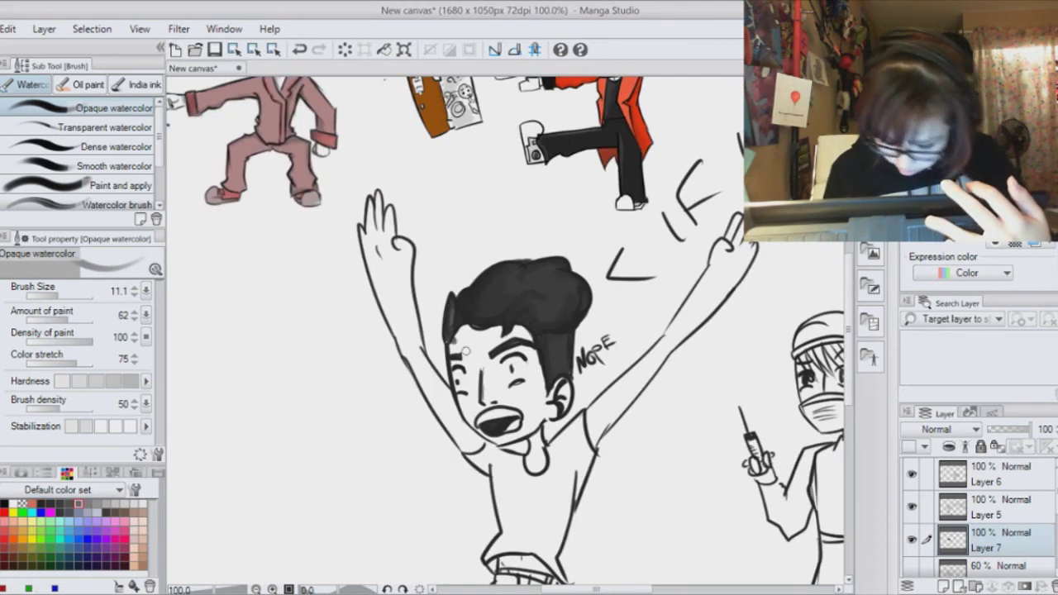
{"action": "key", "text": "ctrl+minus"}
{"action": "key", "text": "ctrl+plus"}
{"action": "left_click", "coordinate": [97, 504]}
{"action": "left_click_drag", "start_coordinate": [533, 258], "coordinate": [520, 271]}
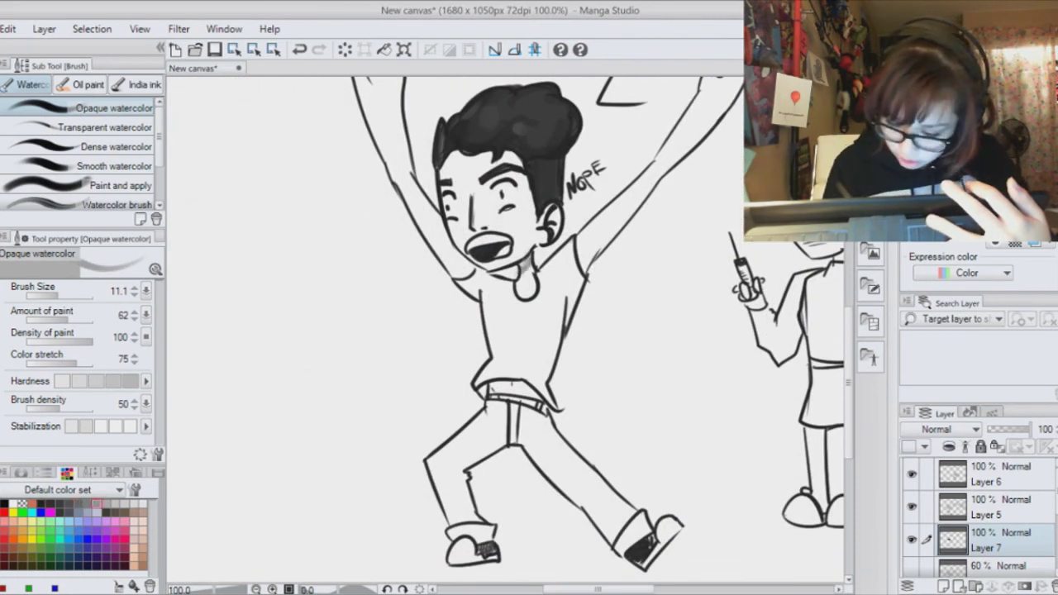
- Paint the fleeing figure's tongue pink and shade the shirt's sleeves, side and hem in grey
{"action": "left_click", "coordinate": [134, 504]}
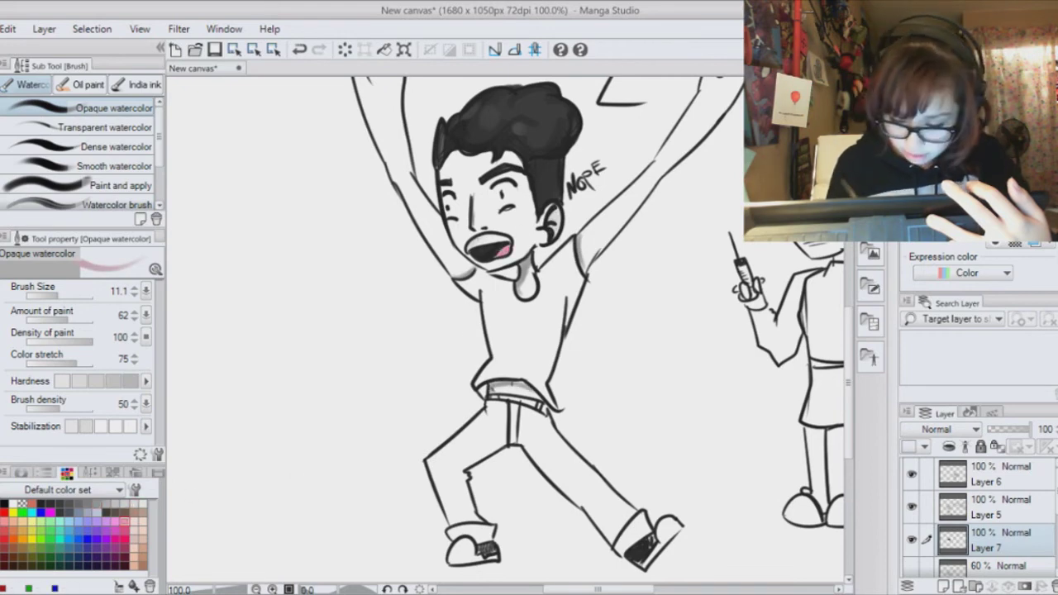
{"action": "left_click", "coordinate": [125, 503]}
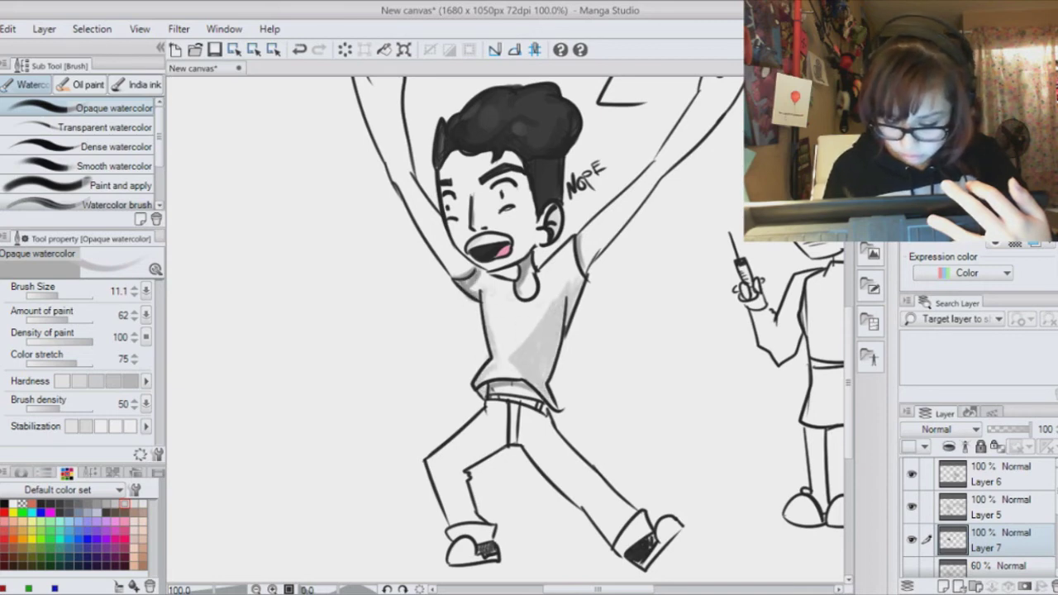
{"action": "key", "text": "ctrl+minus"}
{"action": "key", "text": "ctrl+minus"}
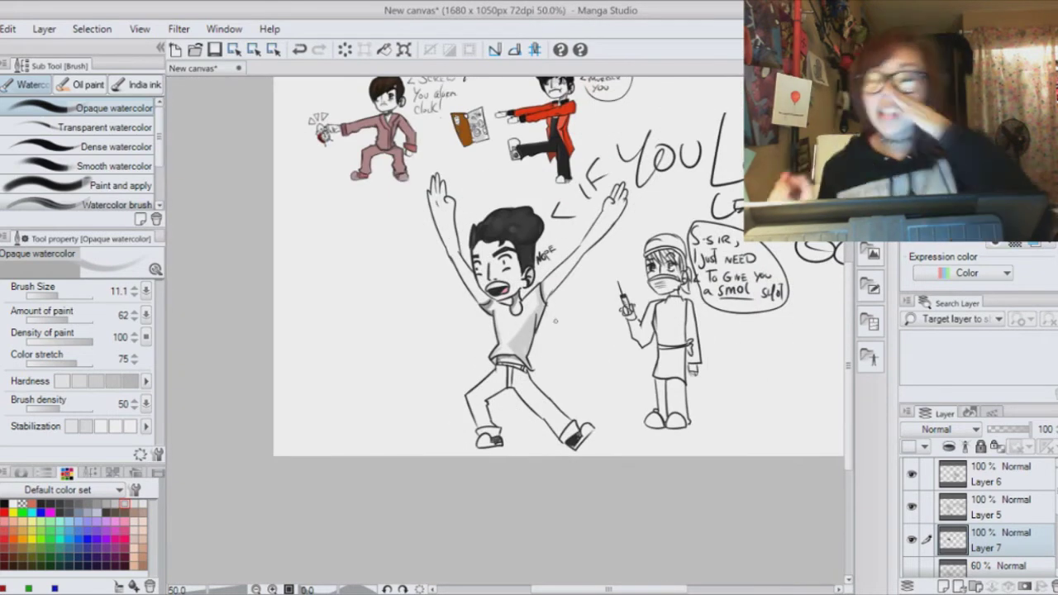
- Add light grey shading to the fleeing figure's face and raised arms
{"action": "key", "text": "ctrl+plus"}
{"action": "key", "text": "ctrl+plus"}
{"action": "left_click_drag", "start_coordinate": [492, 418], "coordinate": [487, 484]}
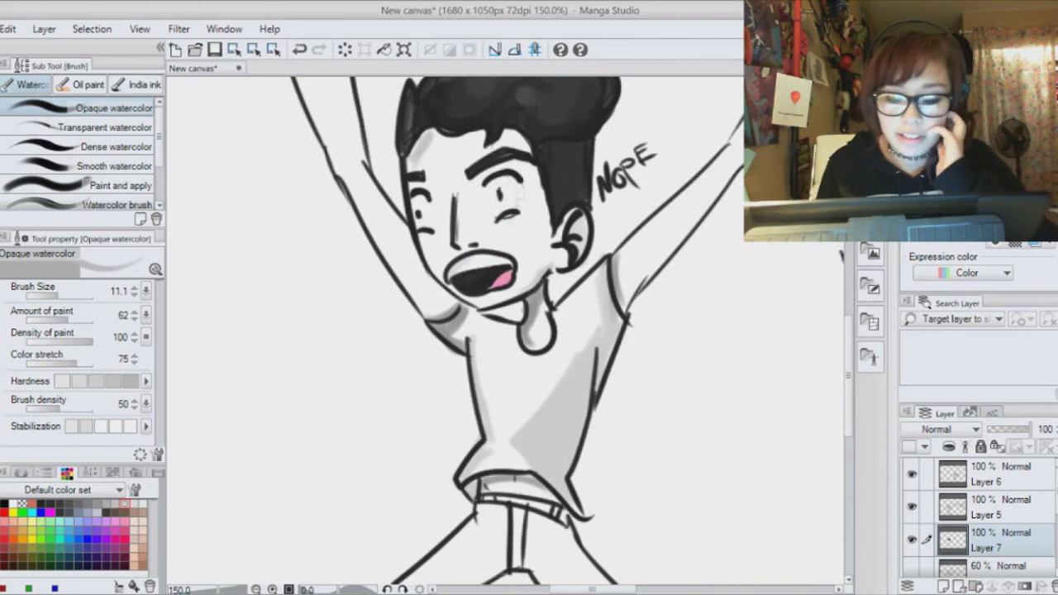
{"action": "left_click_drag", "start_coordinate": [443, 232], "coordinate": [637, 273]}
{"action": "left_click_drag", "start_coordinate": [523, 172], "coordinate": [551, 220]}
{"action": "mouse_move", "coordinate": [571, 216]}
{"action": "left_mouse_down"}
{"action": "mouse_move", "coordinate": [304, 341]}
{"action": "mouse_move", "coordinate": [301, 363]}
{"action": "left_mouse_up"}
{"action": "left_click_drag", "start_coordinate": [289, 220], "coordinate": [298, 257]}
- Pick a dark navy and paint both legs of the fleeing figure's trousers up to the outlines
{"action": "left_click_drag", "start_coordinate": [487, 529], "coordinate": [515, 93]}
{"action": "left_click", "coordinate": [97, 549]}
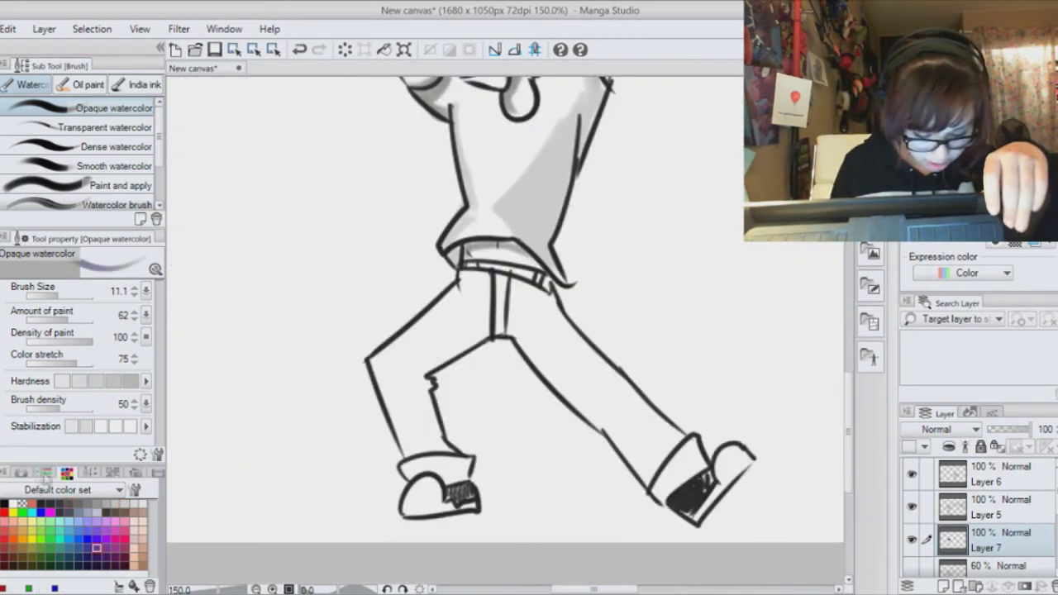
{"action": "left_click", "coordinate": [22, 474]}
{"action": "left_click", "coordinate": [89, 571]}
{"action": "left_click", "coordinate": [77, 542]}
{"action": "mouse_move", "coordinate": [468, 274]}
{"action": "left_mouse_down"}
{"action": "mouse_move", "coordinate": [478, 333]}
{"action": "mouse_move", "coordinate": [392, 369]}
{"action": "left_mouse_up"}
{"action": "mouse_move", "coordinate": [488, 330]}
{"action": "left_mouse_down"}
{"action": "mouse_move", "coordinate": [376, 364]}
{"action": "mouse_move", "coordinate": [414, 435]}
{"action": "mouse_move", "coordinate": [430, 385]}
{"action": "mouse_move", "coordinate": [447, 451]}
{"action": "mouse_move", "coordinate": [513, 330]}
{"action": "mouse_move", "coordinate": [612, 435]}
{"action": "mouse_move", "coordinate": [540, 288]}
{"action": "mouse_move", "coordinate": [579, 368]}
{"action": "mouse_move", "coordinate": [636, 422]}
{"action": "mouse_move", "coordinate": [629, 463]}
{"action": "mouse_move", "coordinate": [661, 471]}
{"action": "left_mouse_up"}
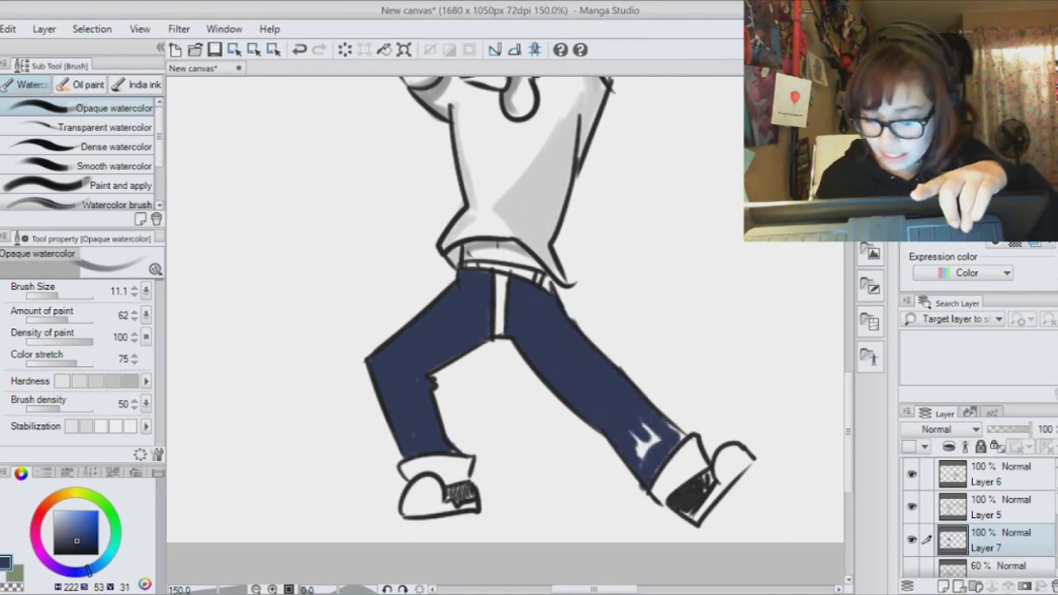
{"action": "left_click_drag", "start_coordinate": [637, 430], "coordinate": [666, 463]}
- Paint the trousers' rolled cuffs and fly in darker navy and add shading along both legs
{"action": "left_click_drag", "start_coordinate": [401, 469], "coordinate": [468, 463]}
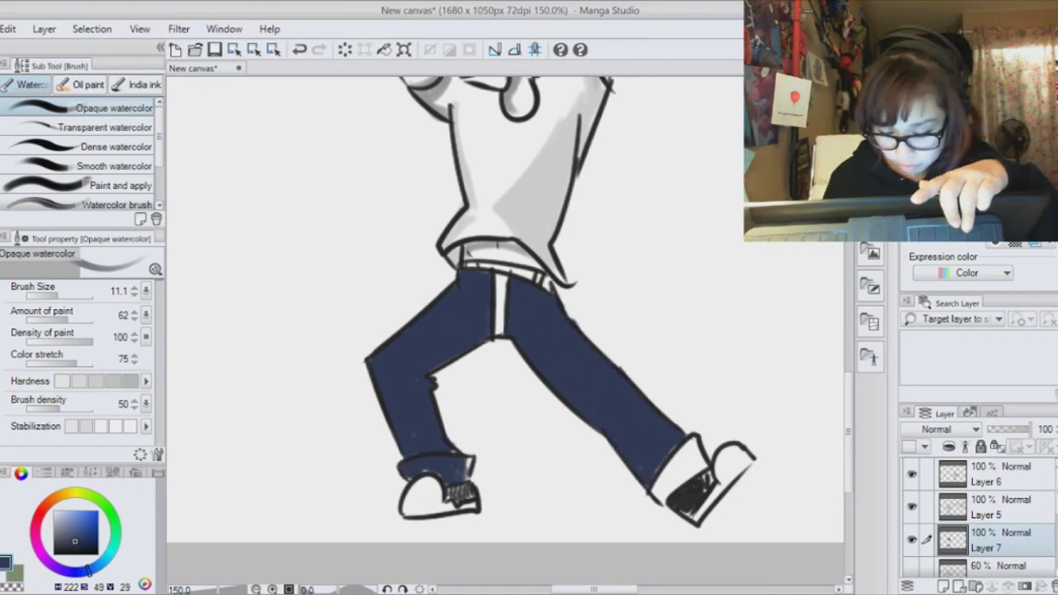
{"action": "left_click_drag", "start_coordinate": [401, 467], "coordinate": [471, 478]}
{"action": "mouse_move", "coordinate": [653, 484]}
{"action": "left_mouse_down"}
{"action": "mouse_move", "coordinate": [695, 447]}
{"action": "mouse_move", "coordinate": [705, 451]}
{"action": "left_mouse_up"}
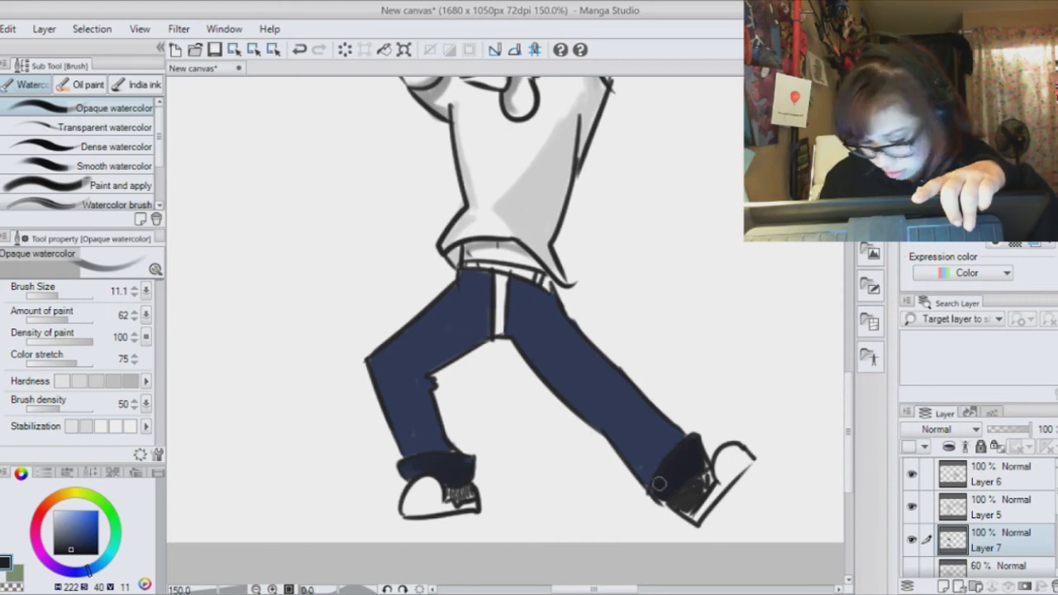
{"action": "left_click_drag", "start_coordinate": [501, 278], "coordinate": [497, 335]}
{"action": "left_click_drag", "start_coordinate": [428, 374], "coordinate": [435, 382]}
{"action": "left_click_drag", "start_coordinate": [418, 324], "coordinate": [392, 441]}
{"action": "mouse_move", "coordinate": [585, 347]}
{"action": "left_mouse_down"}
{"action": "mouse_move", "coordinate": [636, 426]}
{"action": "mouse_move", "coordinate": [668, 440]}
{"action": "mouse_move", "coordinate": [649, 490]}
{"action": "left_mouse_up"}
- Paint the masked figure's surgical cap and face mask bright blue
{"action": "key", "text": "ctrl+minus"}
{"action": "key", "text": "ctrl+minus"}
{"action": "left_click_drag", "start_coordinate": [786, 289], "coordinate": [504, 335]}
{"action": "key", "text": "ctrl+plus"}
{"action": "key", "text": "ctrl+plus"}
{"action": "left_click", "coordinate": [103, 562]}
{"action": "left_click", "coordinate": [93, 520]}
{"action": "mouse_move", "coordinate": [530, 136]}
{"action": "left_mouse_down"}
{"action": "mouse_move", "coordinate": [576, 129]}
{"action": "mouse_move", "coordinate": [616, 157]}
{"action": "mouse_move", "coordinate": [591, 162]}
{"action": "left_mouse_up"}
{"action": "left_click_drag", "start_coordinate": [529, 248], "coordinate": [501, 385]}
{"action": "left_click_drag", "start_coordinate": [481, 175], "coordinate": [593, 147]}
{"action": "left_click_drag", "start_coordinate": [524, 158], "coordinate": [600, 170]}
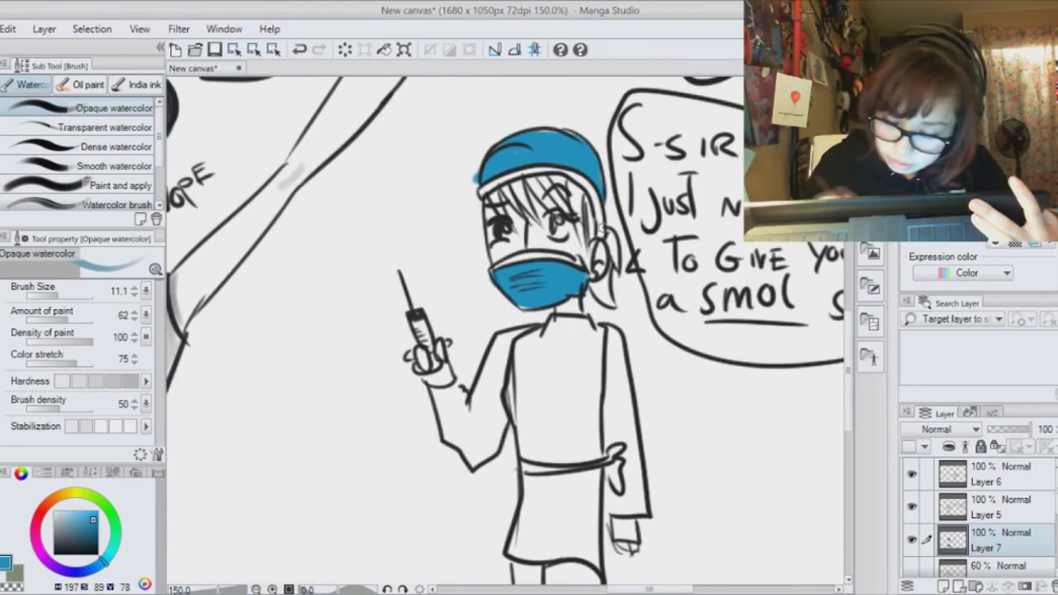
- Paint the masked figure's gown in a muted dark teal, above and below the waist tie
{"action": "left_click_drag", "start_coordinate": [507, 380], "coordinate": [534, 242]}
{"action": "left_click", "coordinate": [75, 533]}
{"action": "left_click_drag", "start_coordinate": [577, 193], "coordinate": [615, 182]}
{"action": "mouse_move", "coordinate": [569, 195]}
{"action": "left_mouse_down"}
{"action": "mouse_move", "coordinate": [546, 227]}
{"action": "mouse_move", "coordinate": [551, 321]}
{"action": "left_mouse_up"}
{"action": "mouse_move", "coordinate": [566, 205]}
{"action": "left_mouse_down"}
{"action": "mouse_move", "coordinate": [556, 316]}
{"action": "mouse_move", "coordinate": [629, 224]}
{"action": "mouse_move", "coordinate": [563, 294]}
{"action": "left_mouse_up"}
{"action": "mouse_move", "coordinate": [612, 248]}
{"action": "left_mouse_down"}
{"action": "mouse_move", "coordinate": [570, 318]}
{"action": "mouse_move", "coordinate": [624, 327]}
{"action": "left_mouse_up"}
{"action": "left_click_drag", "start_coordinate": [552, 340], "coordinate": [540, 418]}
{"action": "left_click_drag", "start_coordinate": [595, 335], "coordinate": [624, 426]}
{"action": "left_click_drag", "start_coordinate": [550, 348], "coordinate": [612, 410]}
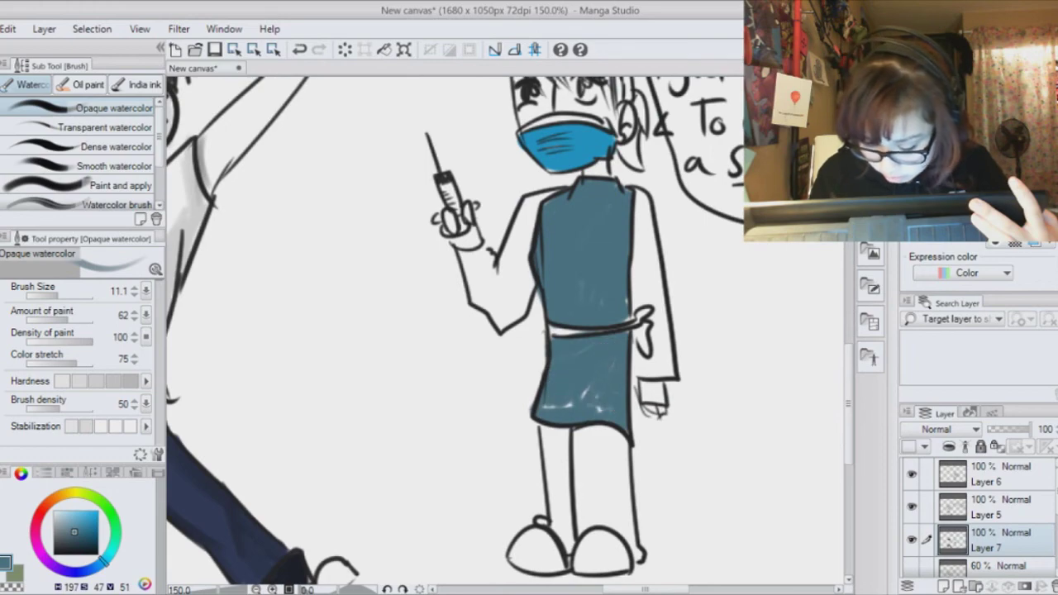
- Fill the masked figure's sleeves and trouser legs with a lighter greyish teal on Layer 6
{"action": "left_click", "coordinate": [70, 527]}
{"action": "key", "text": "g"}
{"action": "key", "text": "p"}
{"action": "key", "text": "g"}
{"action": "left_click", "coordinate": [501, 281]}
{"action": "left_click", "coordinate": [299, 50]}
{"action": "left_click", "coordinate": [984, 474]}
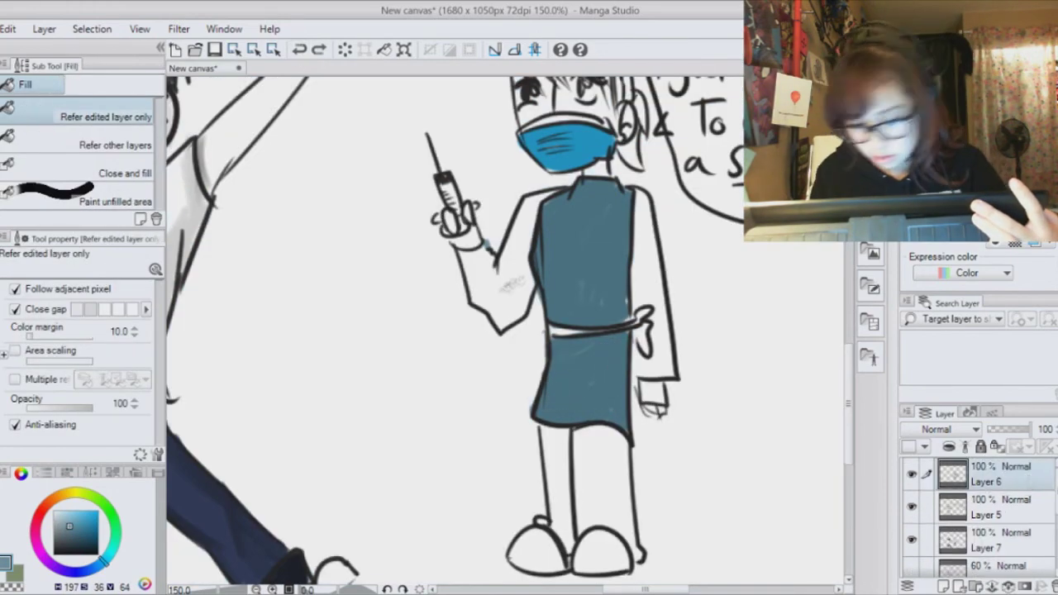
{"action": "left_click", "coordinate": [496, 273]}
{"action": "left_click", "coordinate": [653, 331]}
{"action": "left_click", "coordinate": [556, 488]}
{"action": "left_click", "coordinate": [604, 488]}
- On a new layer above Layer 6, shade the masked figure's sleeves and legs with darker teal using the Opaque watercolor brush
{"action": "left_click", "coordinate": [66, 536]}
{"action": "key", "text": "b"}
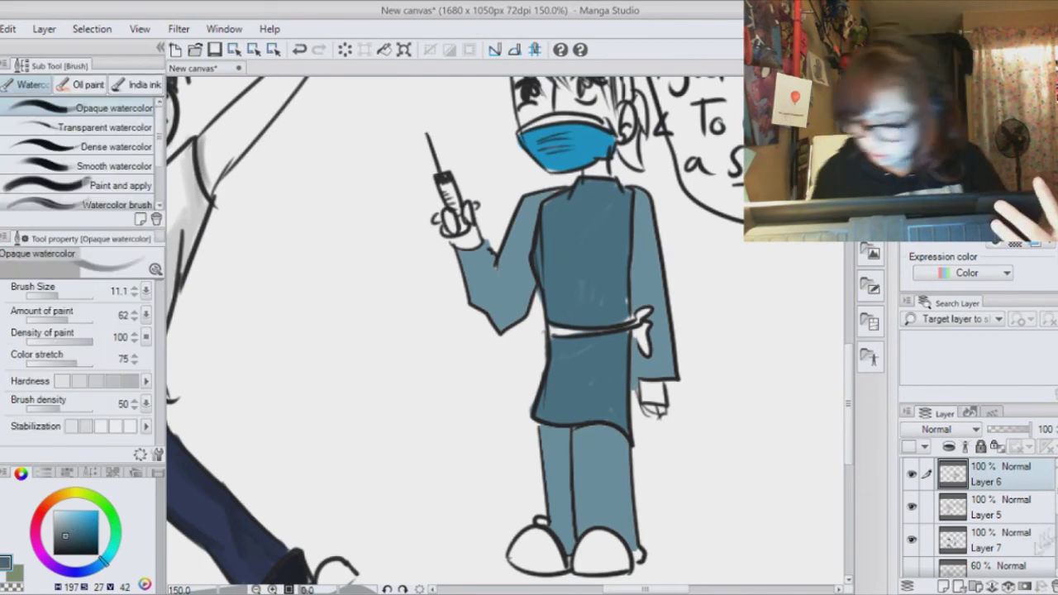
{"action": "scroll", "coordinate": [1035, 504], "scroll_direction": "down", "scroll_amount": 2}
{"action": "left_click", "coordinate": [1034, 494]}
{"action": "scroll", "coordinate": [1047, 492], "scroll_direction": "up", "scroll_amount": 2}
{"action": "left_click", "coordinate": [943, 586]}
{"action": "left_click_drag", "start_coordinate": [999, 541], "coordinate": [1002, 465]}
{"action": "left_click_drag", "start_coordinate": [638, 197], "coordinate": [633, 306]}
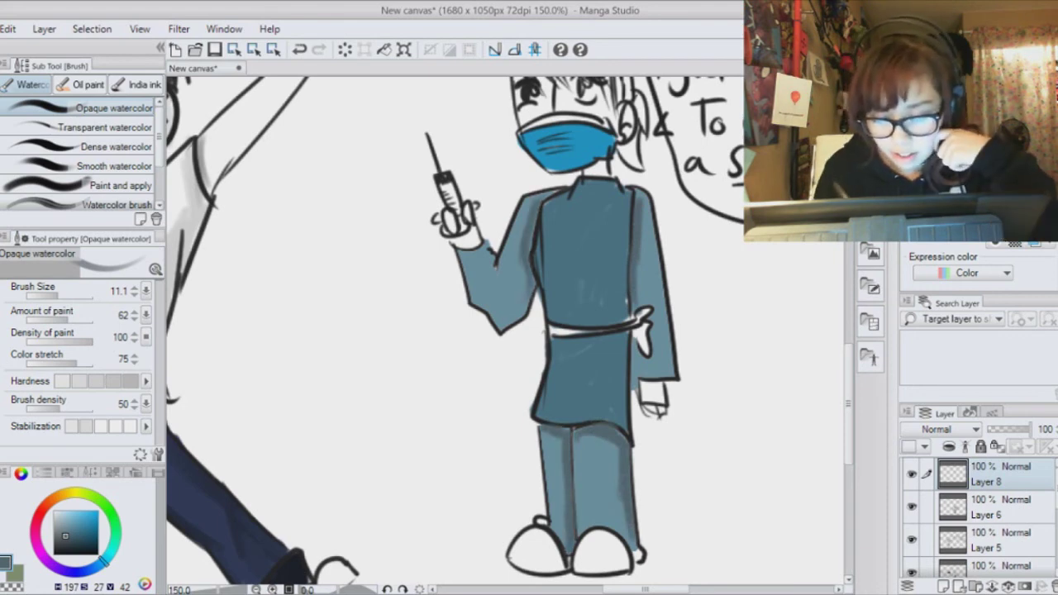
{"action": "key", "text": "j"}
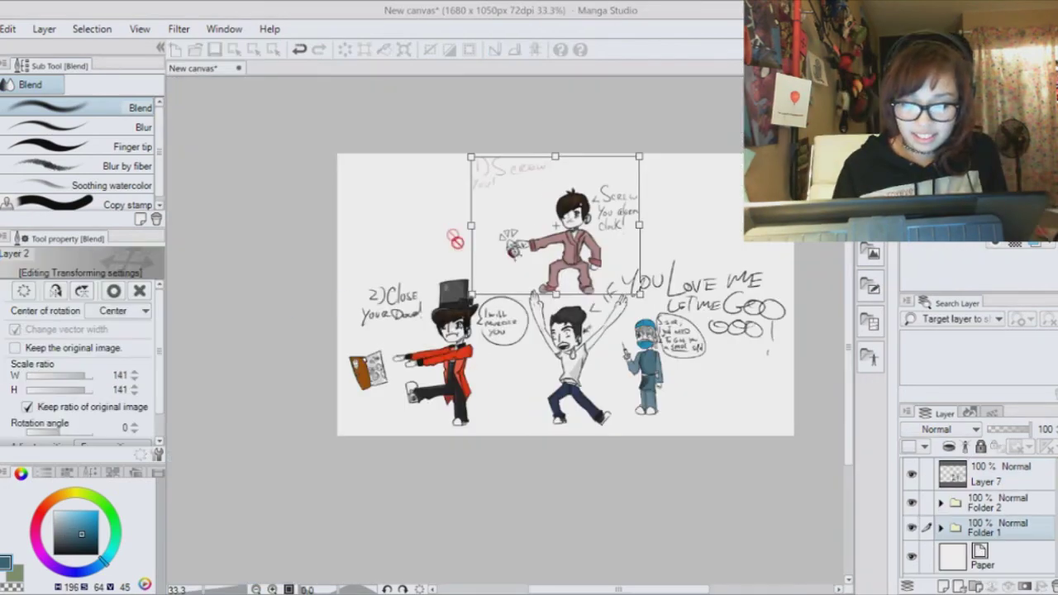
- Apply the 141% enlargement of the first cartoon's folder and check the cartoon's placement above the other two
{"action": "key", "text": "Return"}
{"action": "key", "text": "ctrl+plus"}
{"action": "key", "text": "ctrl+plus"}
{"action": "left_click_drag", "start_coordinate": [530, 273], "coordinate": [458, 384]}
{"action": "key", "text": "ctrl+plus"}
{"action": "key", "text": "ctrl+plus"}
{"action": "key", "text": "ctrl+minus"}
{"action": "key", "text": "ctrl+minus"}
{"action": "left_click_drag", "start_coordinate": [505, 331], "coordinate": [538, 396]}
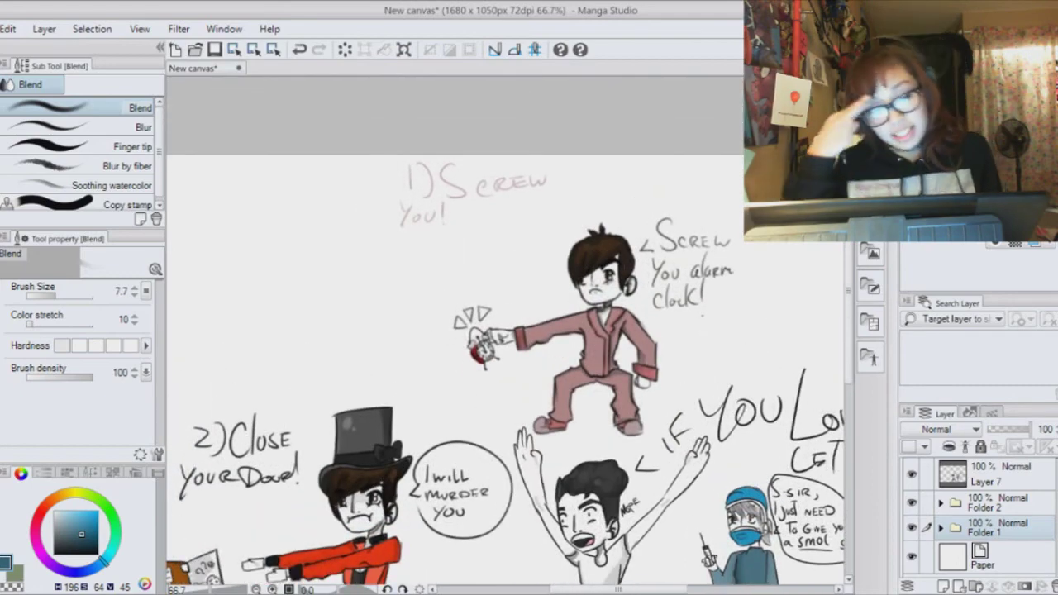
- Examine the second cartoon's door drawing up close, along with the third cartoon's coloured figures
{"action": "mouse_move", "coordinate": [413, 430]}
{"action": "left_mouse_down"}
{"action": "mouse_move", "coordinate": [470, 348]}
{"action": "mouse_move", "coordinate": [382, 320]}
{"action": "mouse_move", "coordinate": [671, 244]}
{"action": "mouse_move", "coordinate": [741, 170]}
{"action": "left_mouse_up"}
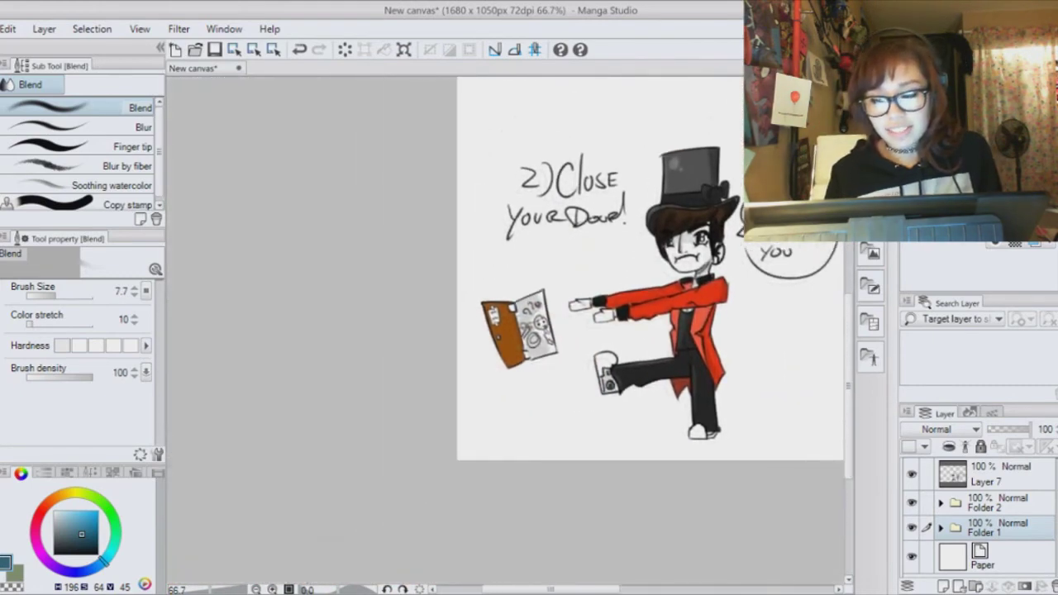
{"action": "key", "text": "ctrl+plus"}
{"action": "left_click_drag", "start_coordinate": [529, 314], "coordinate": [383, 371]}
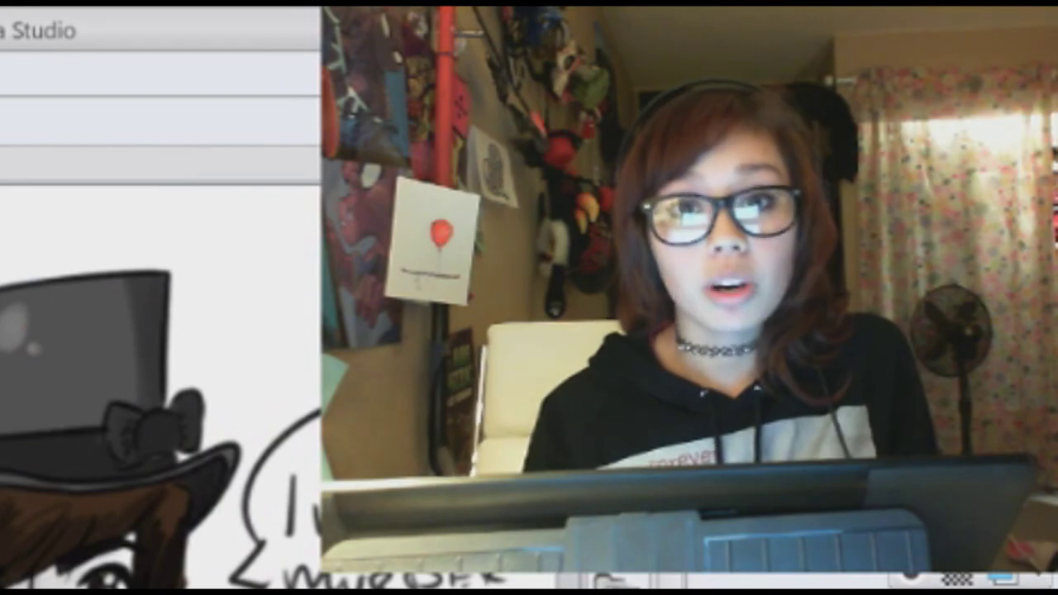
{"action": "key", "text": "ctrl+plus"}
{"action": "key", "text": "ctrl+plus"}
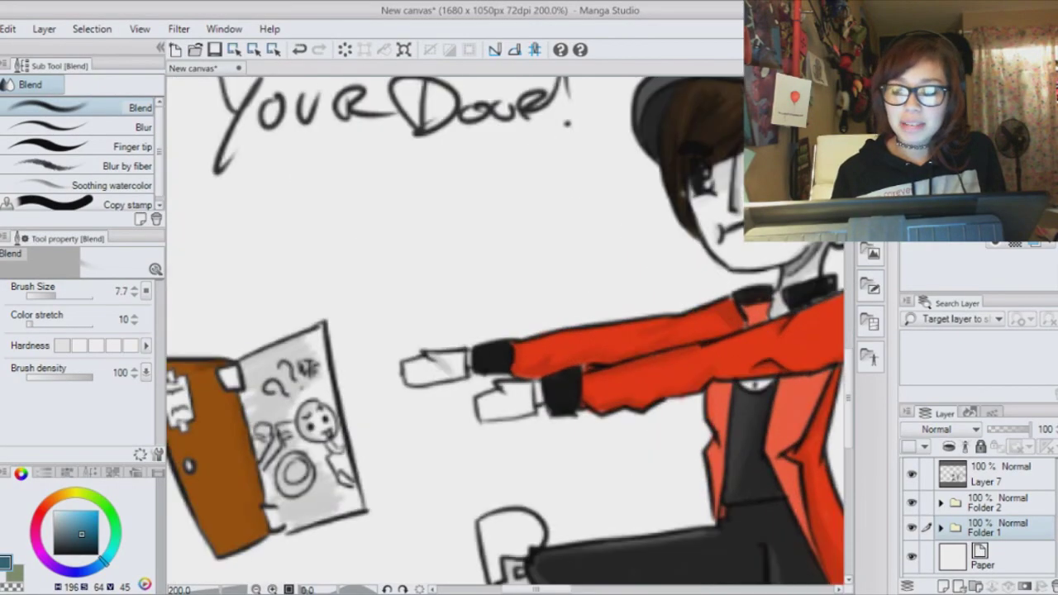
{"action": "left_click_drag", "start_coordinate": [372, 364], "coordinate": [540, 306]}
{"action": "key", "text": "ctrl+plus"}
{"action": "key", "text": "ctrl+plus"}
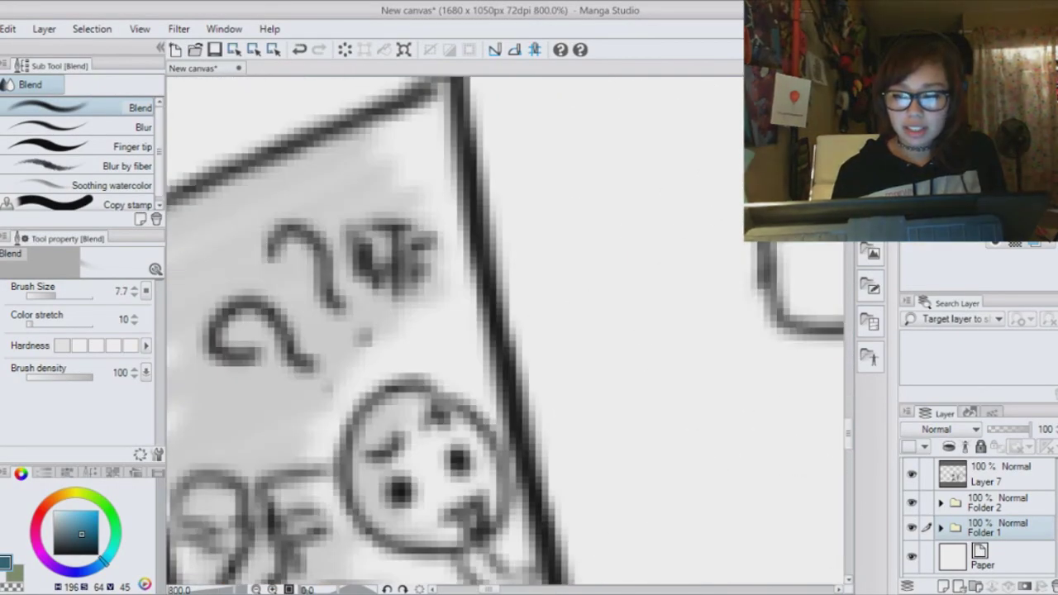
{"action": "key", "text": "ctrl+minus"}
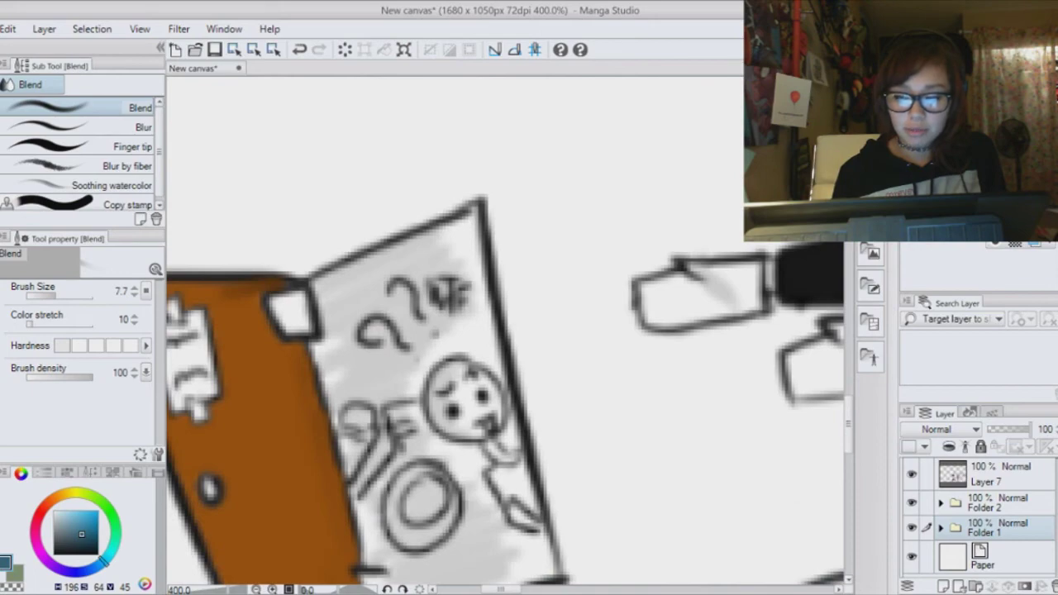
{"action": "scroll", "coordinate": [505, 331], "scroll_direction": "down", "scroll_amount": 5}
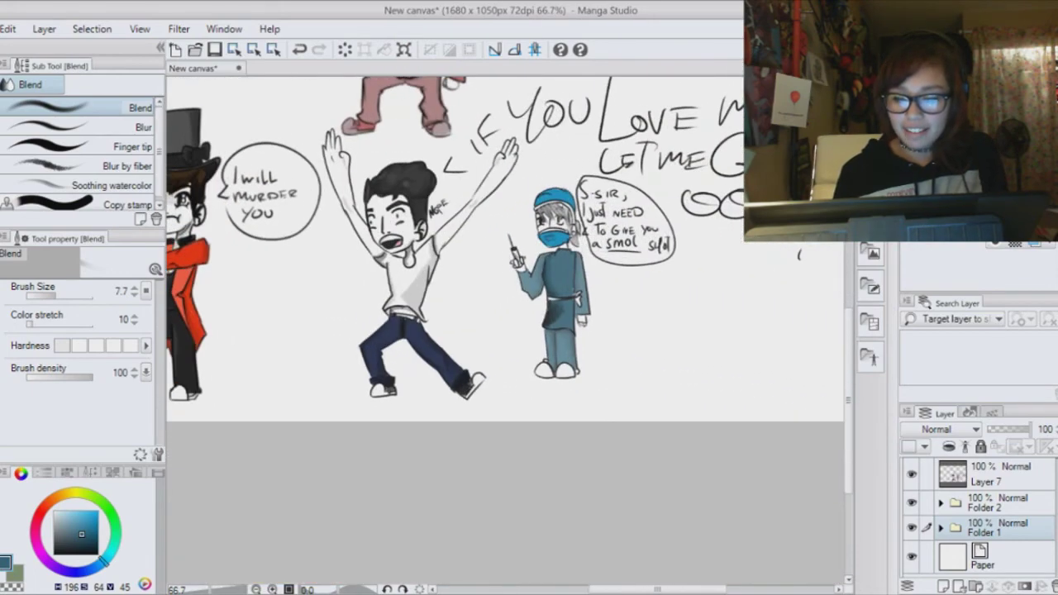
{"action": "scroll", "coordinate": [504, 248], "scroll_direction": "up", "scroll_amount": 2}
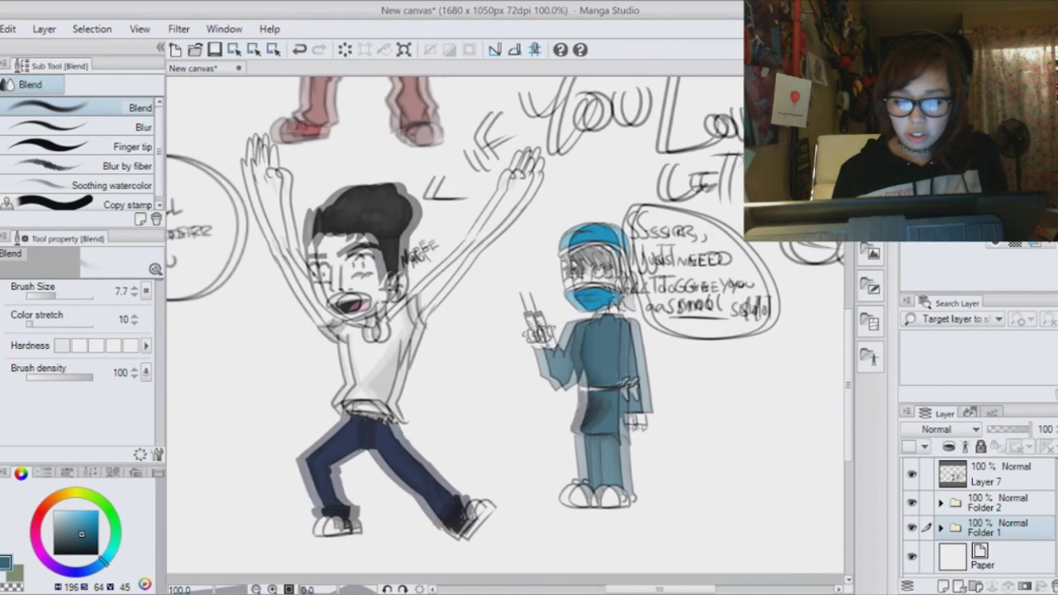
{"action": "left_click_drag", "start_coordinate": [504, 331], "coordinate": [494, 351]}
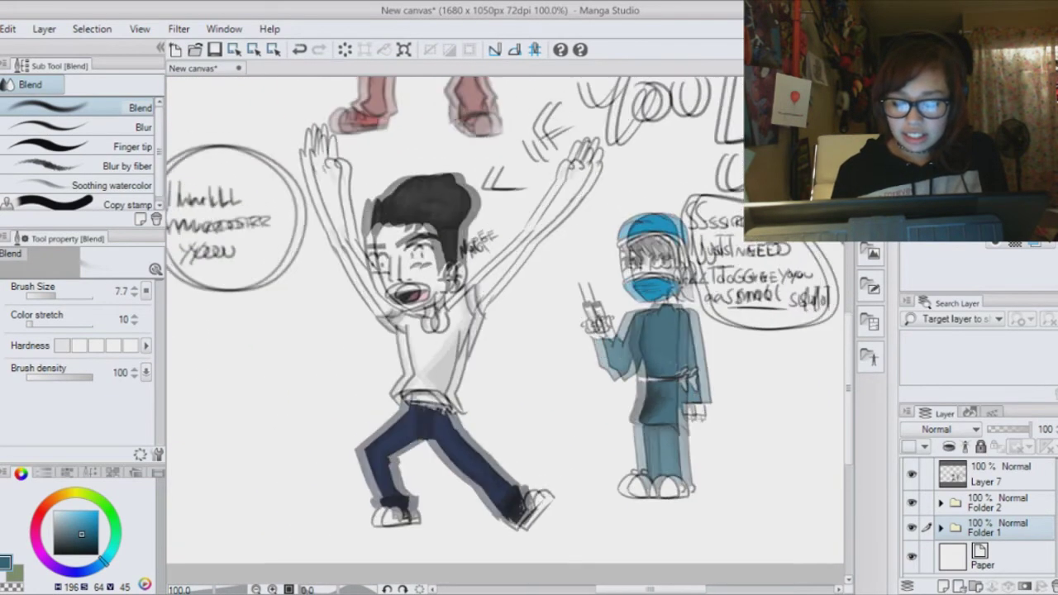